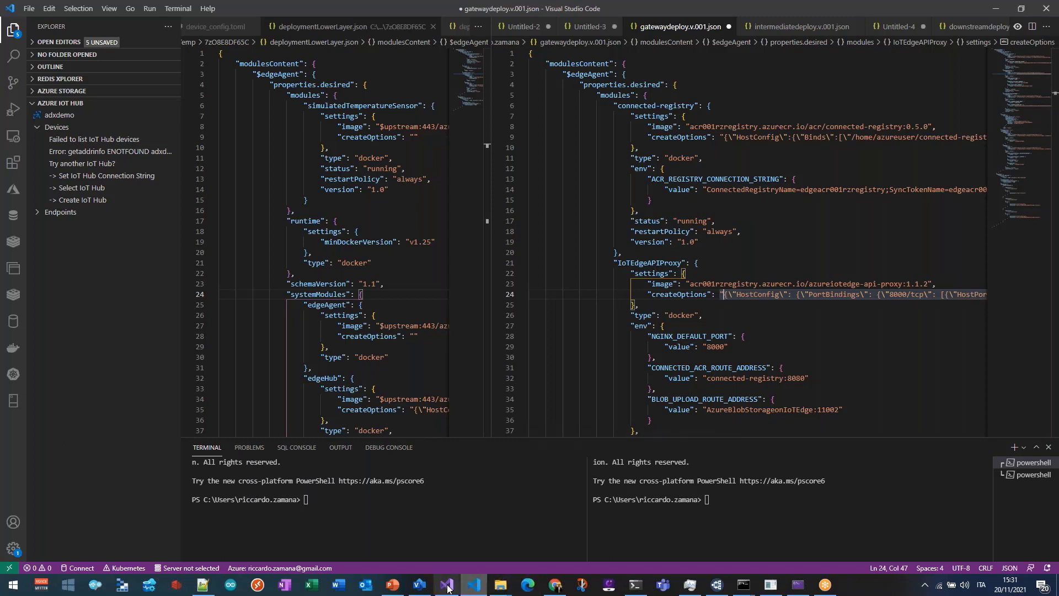
Switch to the PowerPoint deck, open slide 29 on IoT Edge hub, and highlight the line about the general-purpose MQTT broker.
left_click(392, 585)
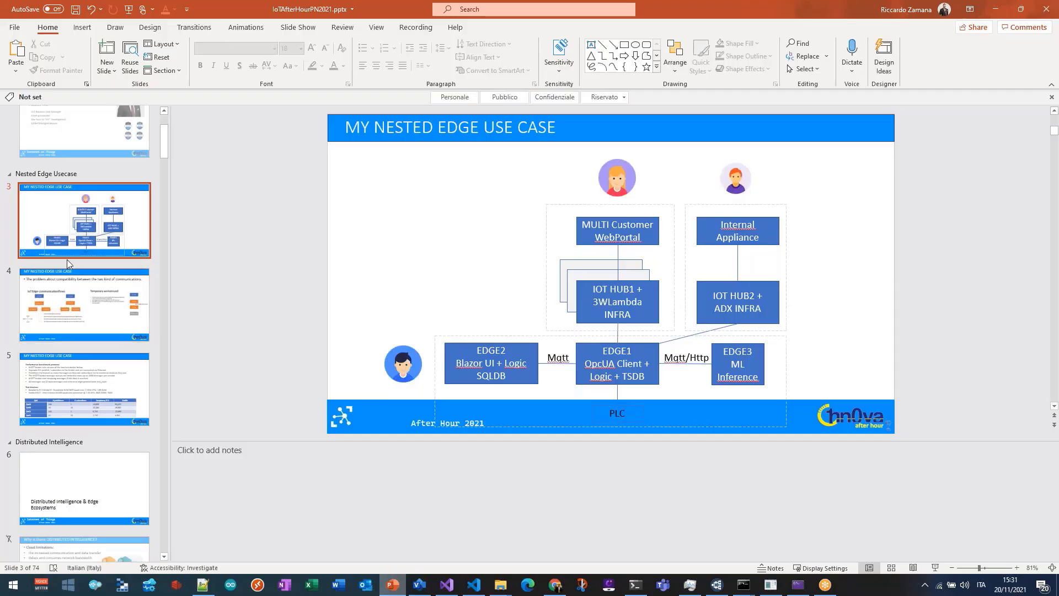
scroll(81, 262, "up", 1)
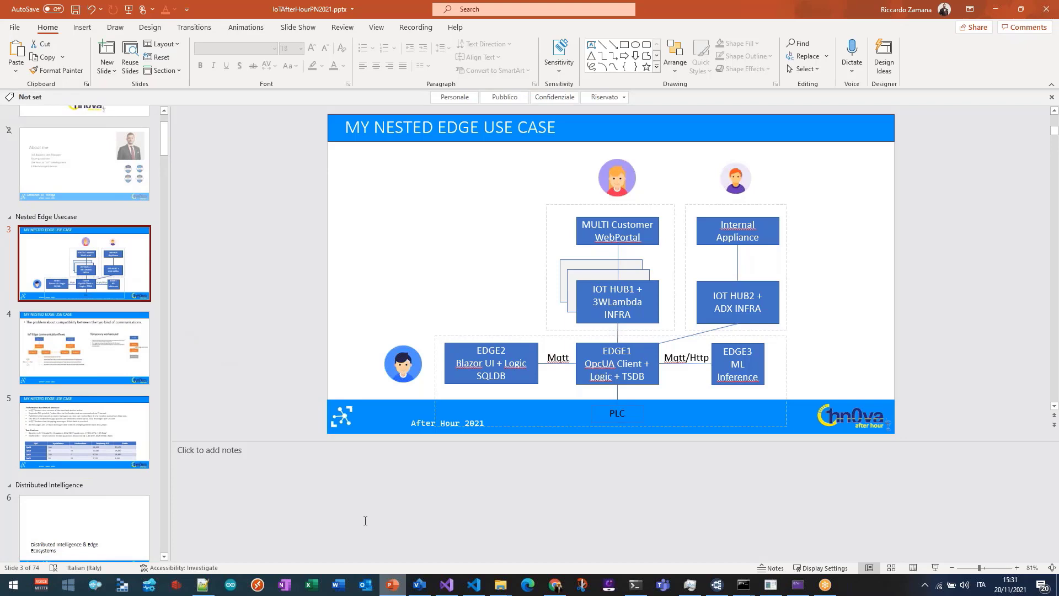
scroll(74, 367, "down", 3)
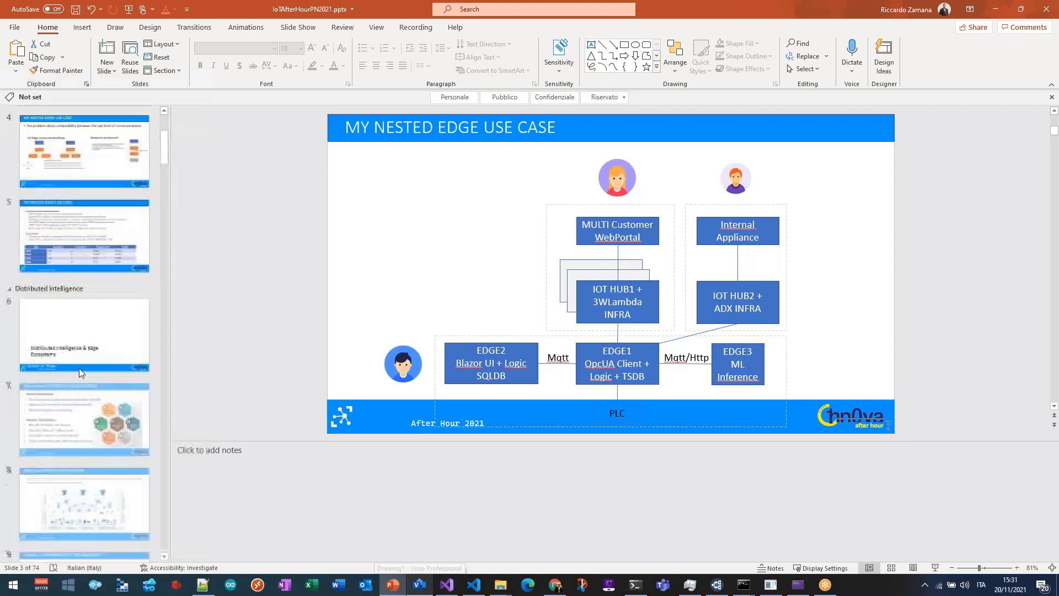
scroll(79, 372, "down", 20)
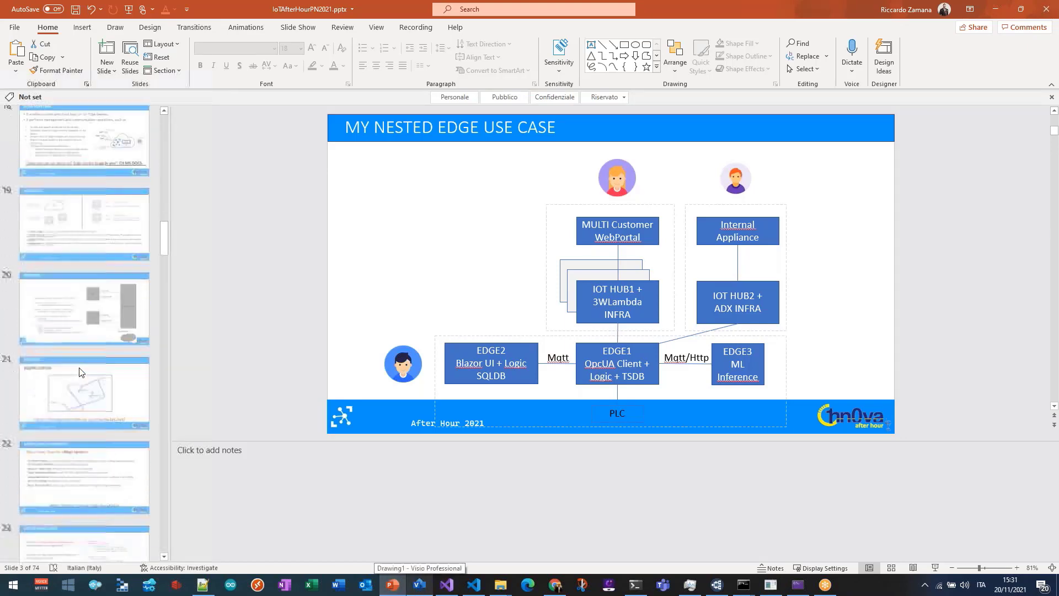
scroll(78, 373, "down", 20)
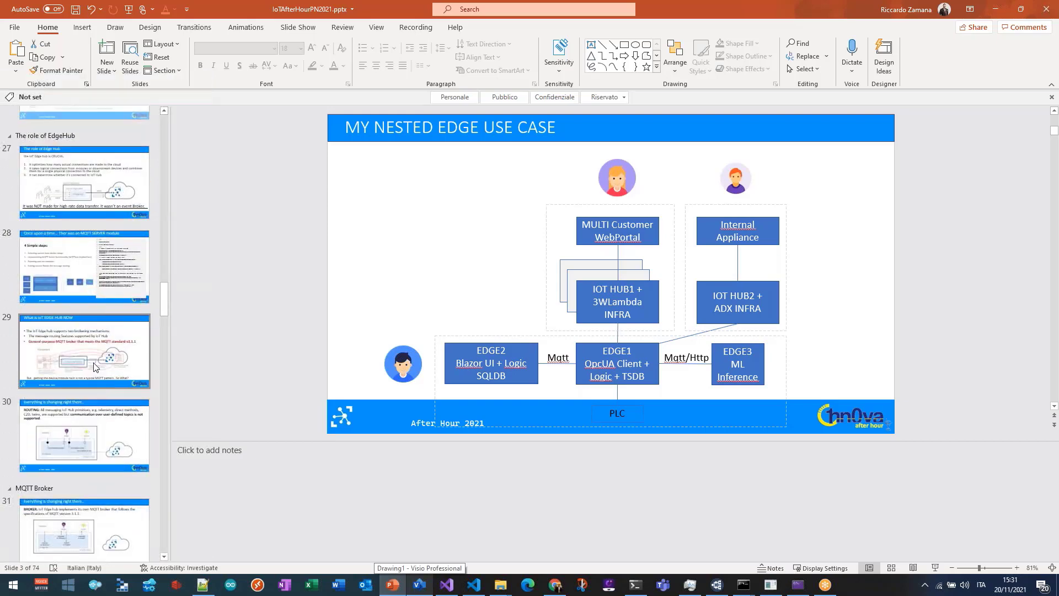
left_click(80, 362)
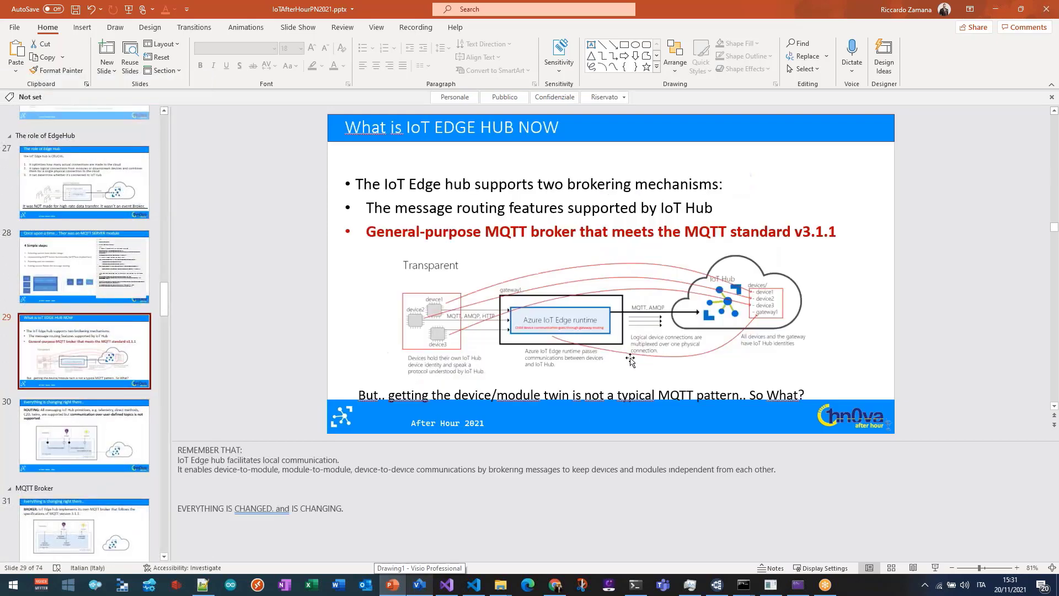
left_click(420, 233)
left_click_drag(421, 233, 814, 227)
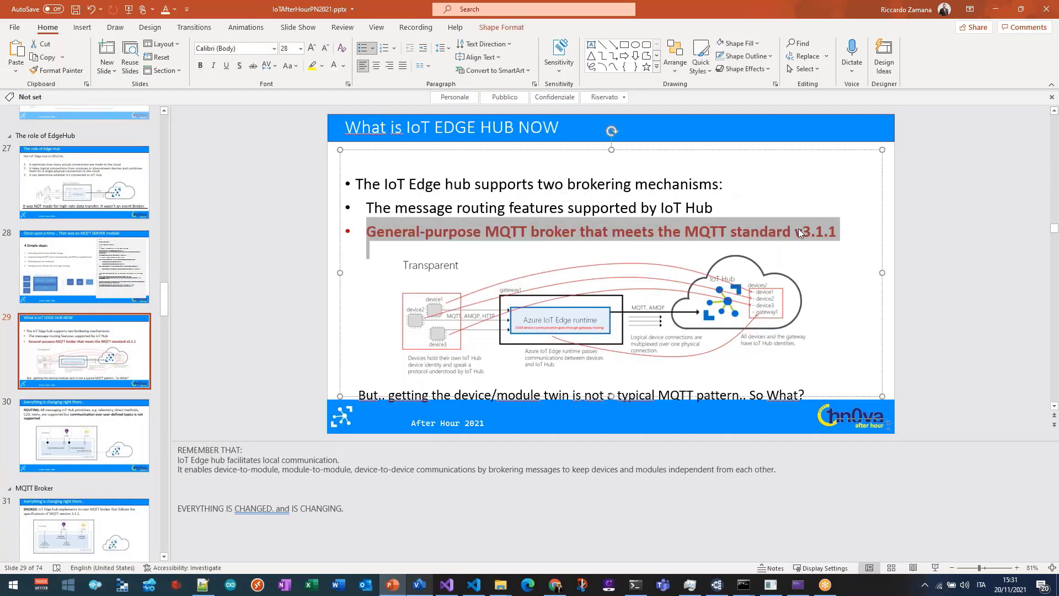
Switch to VS Code and highlight the MQTT broker and experimental feature variables in the edgeHub module of gatewaydeploy.v.001.json.
left_click(474, 585)
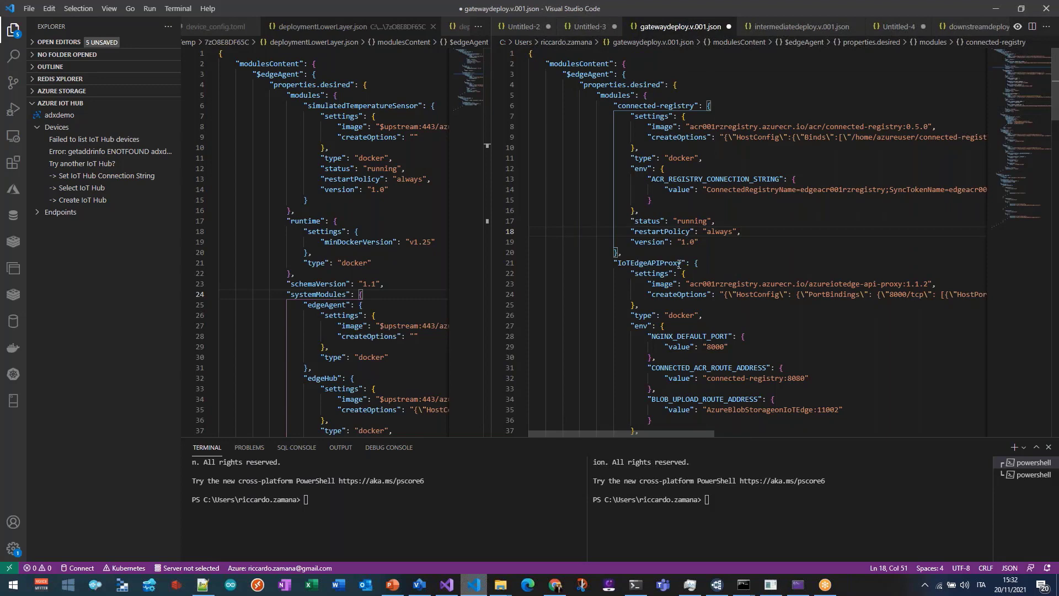
scroll(701, 212, "down", 7)
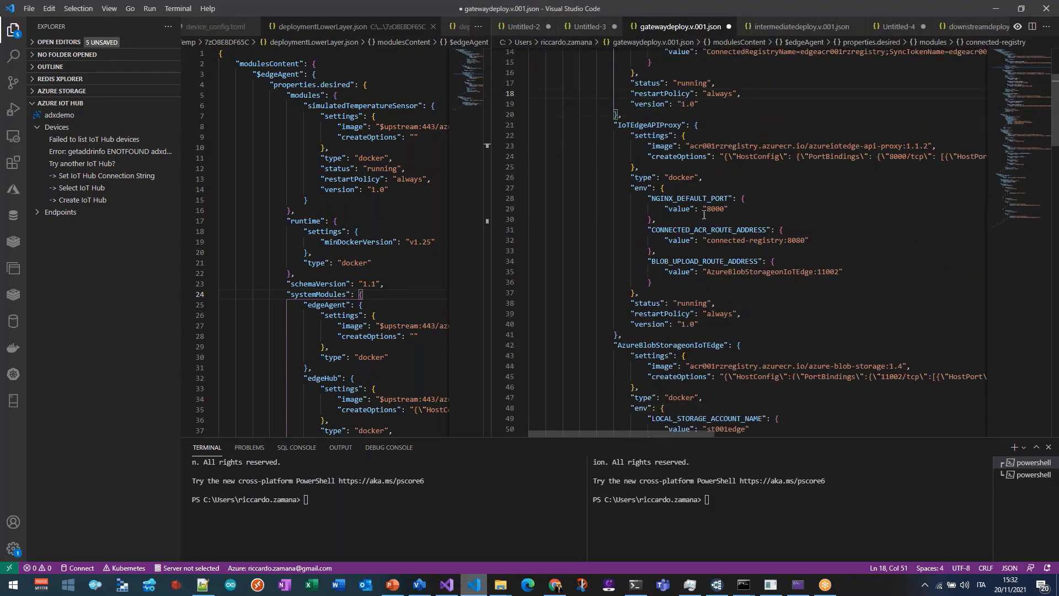
scroll(704, 214, "down", 4)
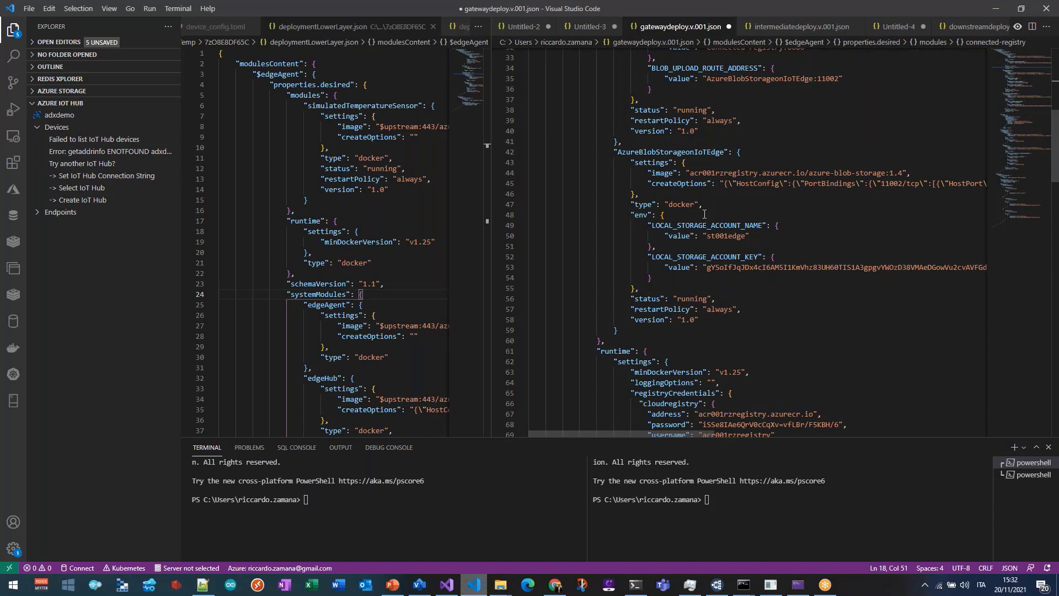
scroll(704, 214, "down", 10)
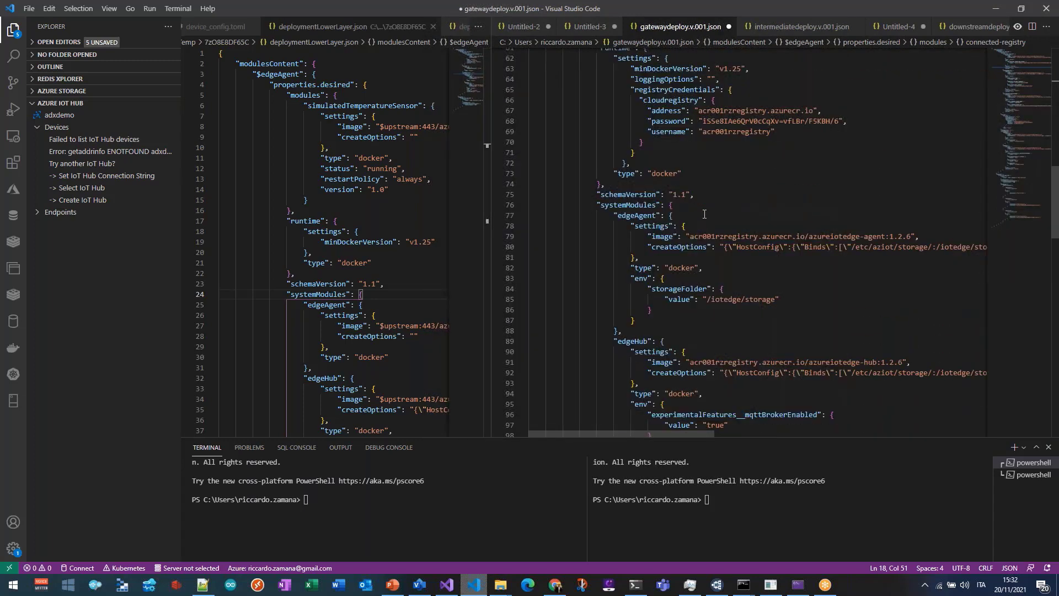
scroll(704, 215, "down", 3)
scroll(704, 214, "down", 2)
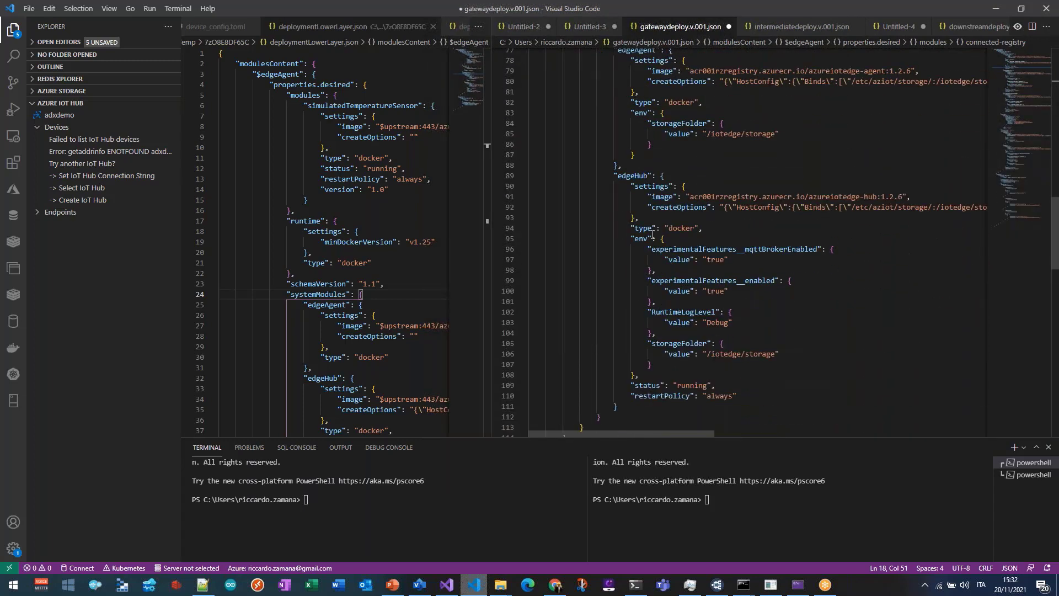
left_click_drag(631, 239, 705, 302)
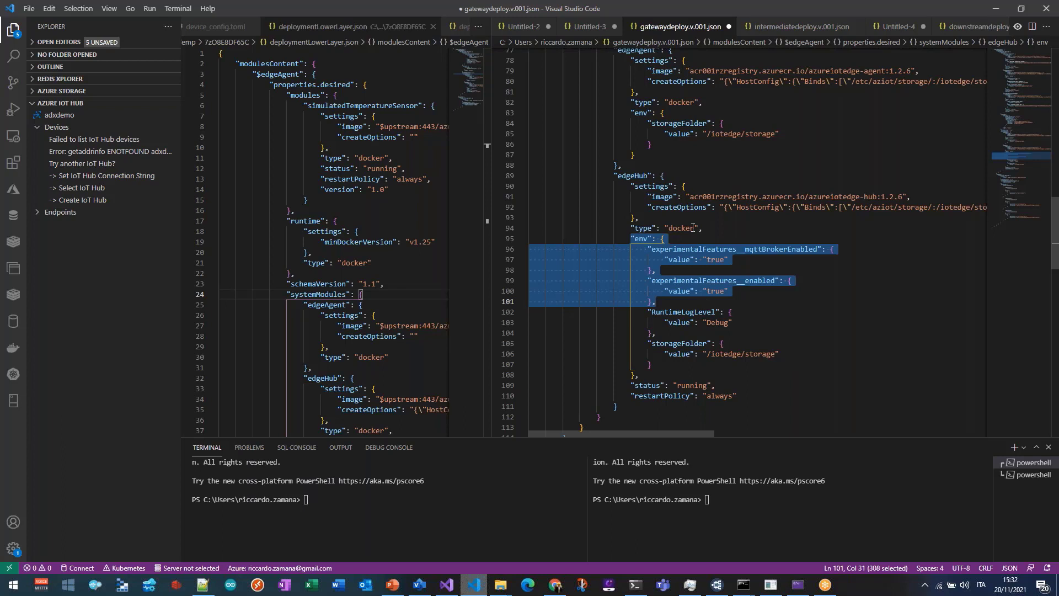
scroll(648, 203, "down", 1)
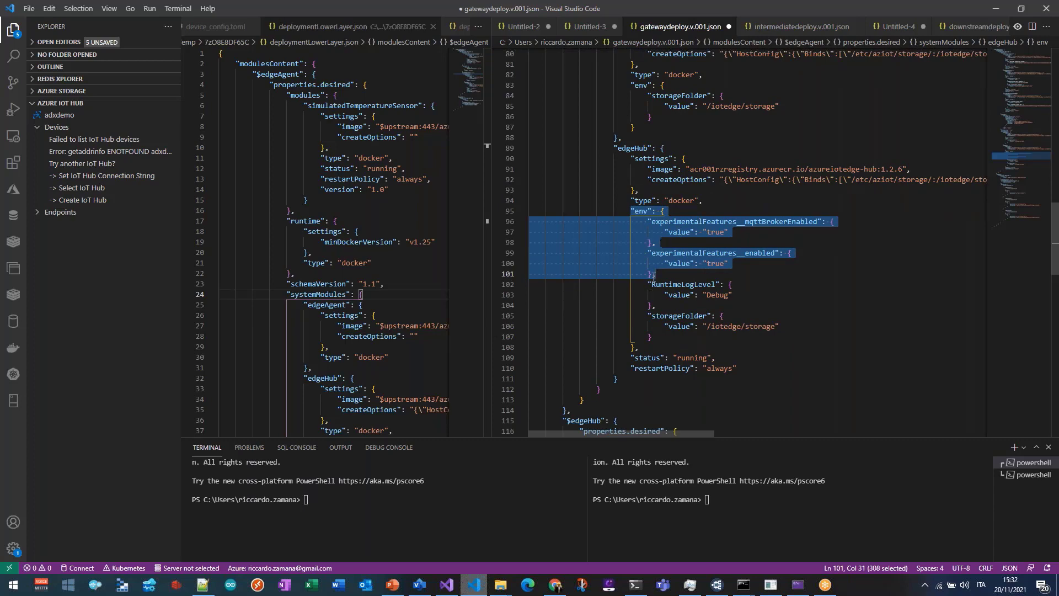
scroll(642, 311, "down", 3)
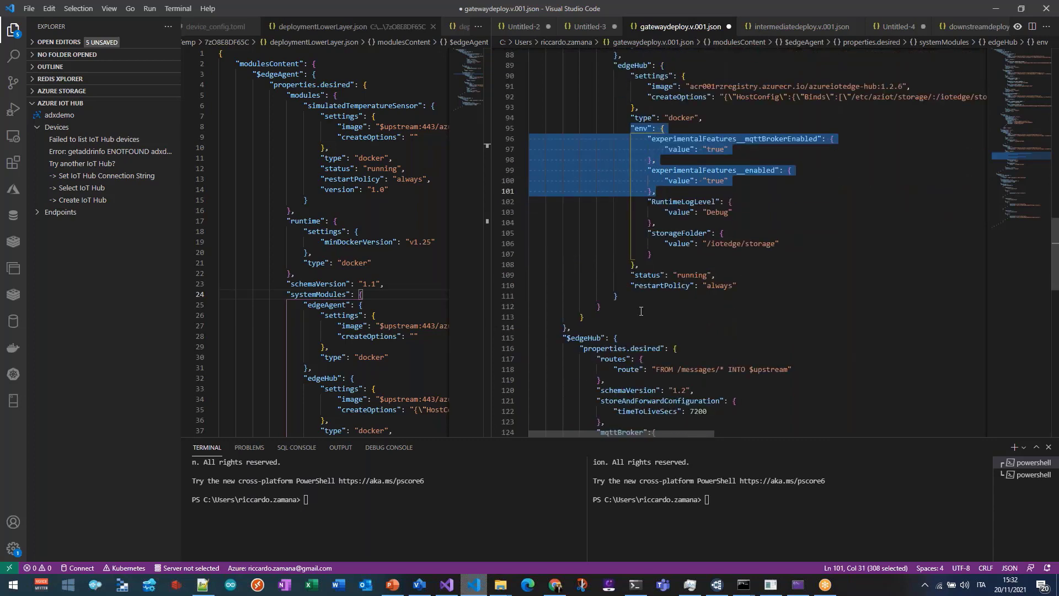
Examine the port bindings in the edgeHub module's createOptions, highlighting port 1883 and the whole line.
scroll(641, 312, "up", 3)
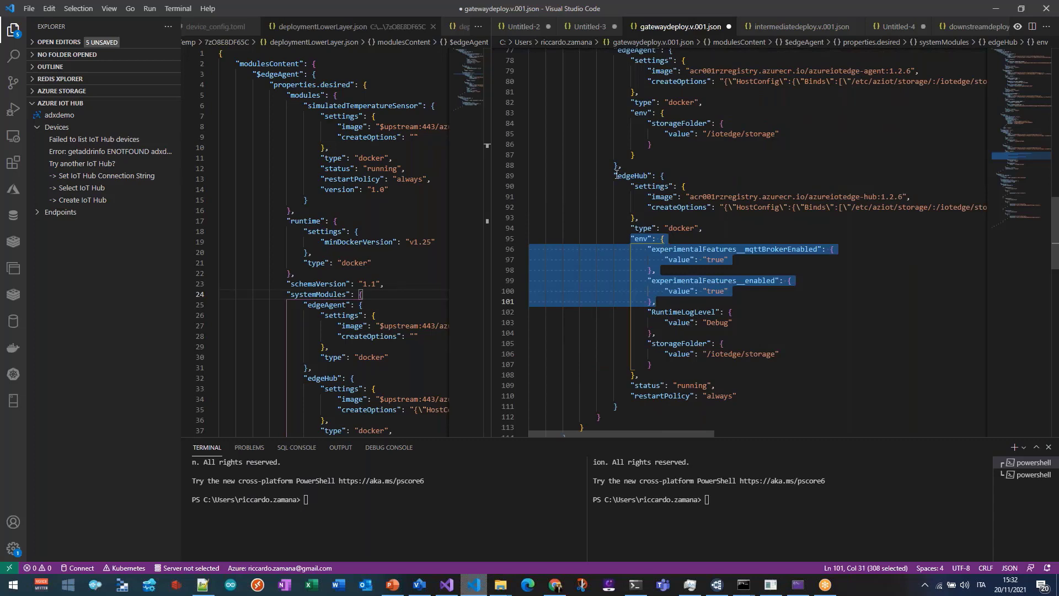
left_click_drag(617, 176, 653, 176)
left_click_drag(674, 435, 903, 417)
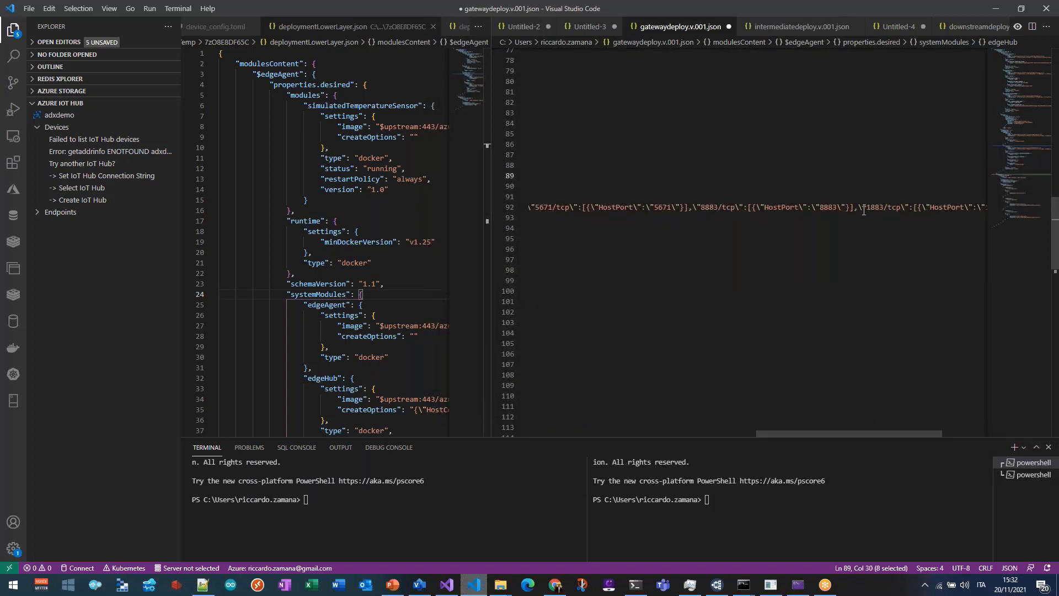
left_click_drag(866, 209, 884, 207)
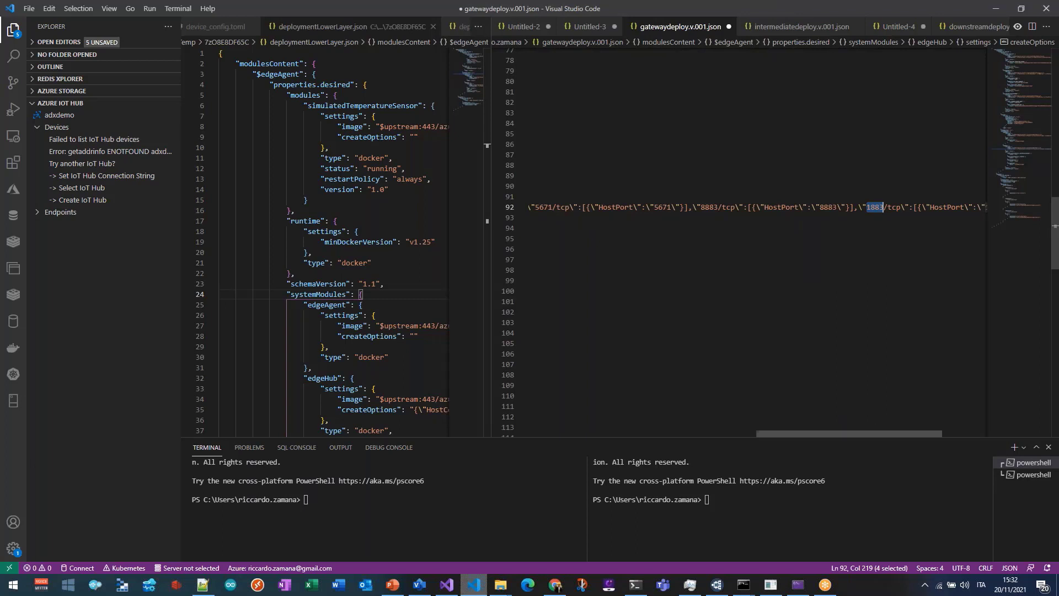
left_click_drag(875, 435, 823, 425)
double_click(854, 208)
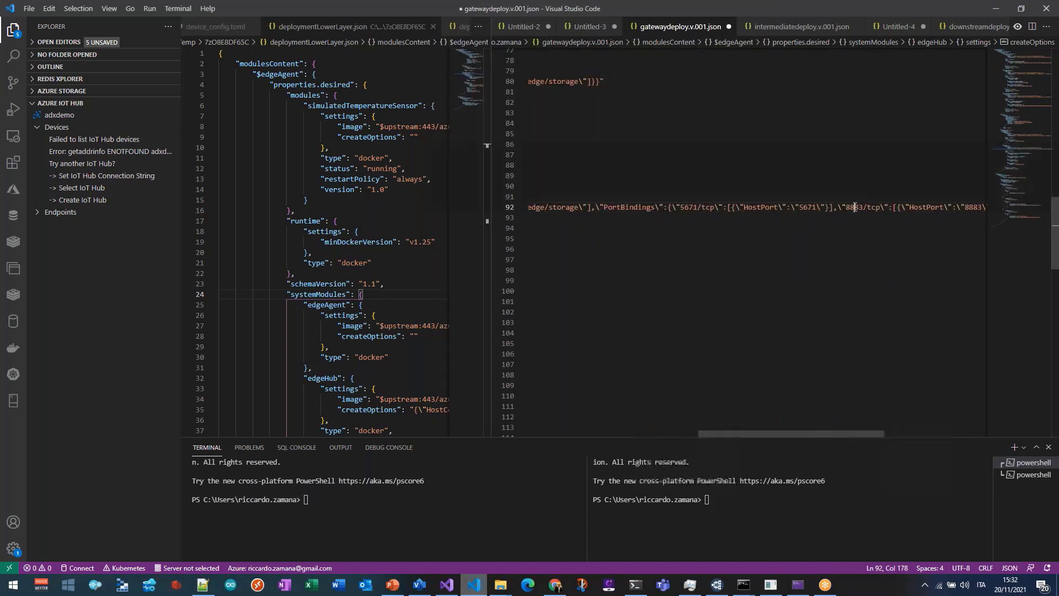
triple_click(697, 207)
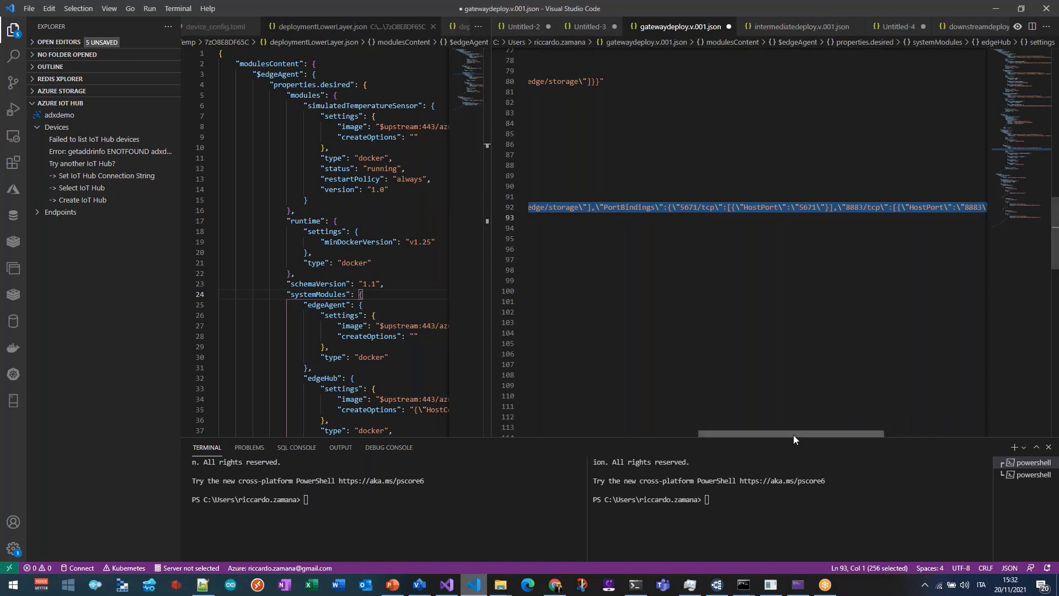
left_click_drag(793, 435, 640, 432)
left_click(765, 269)
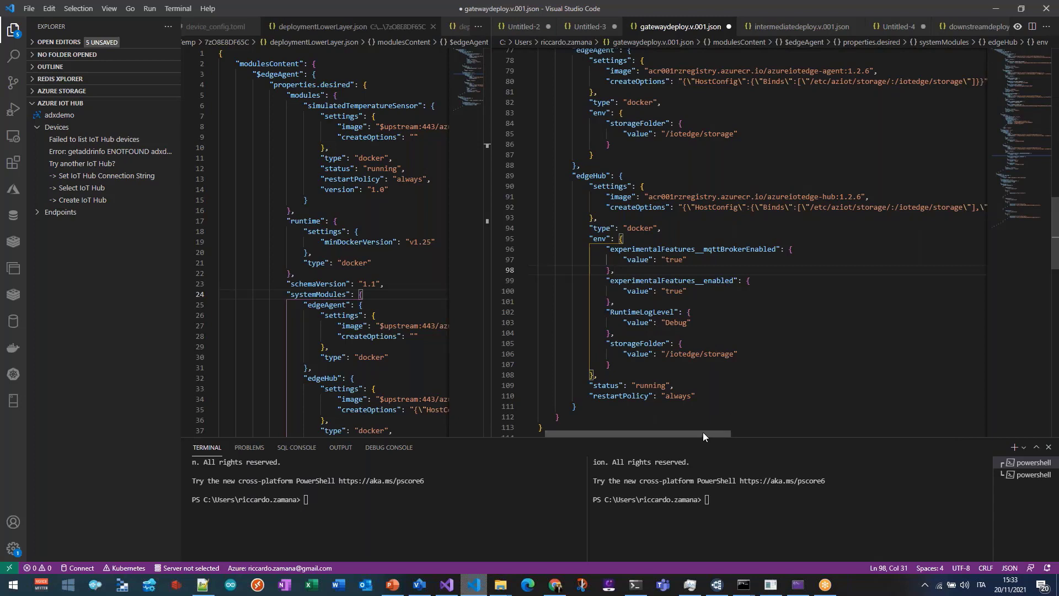
mouse_move(703, 433)
left_mouse_down()
mouse_move(730, 433)
mouse_move(687, 434)
left_mouse_up()
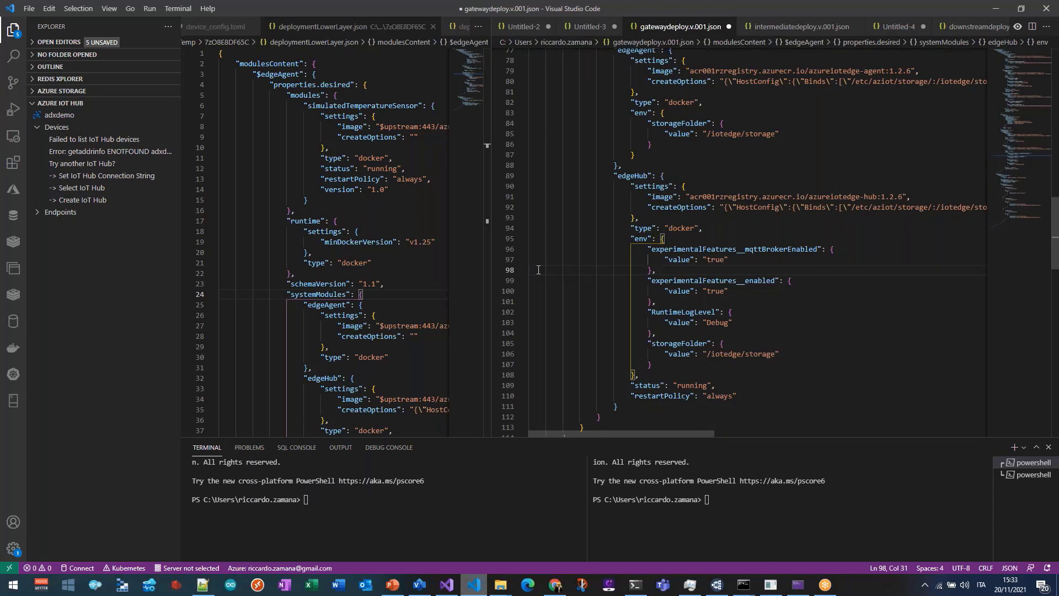
Review the $edgeHub desired properties, highlighting the routes and store-and-forward settings and the route into $upstream.
scroll(581, 269, "down", 6)
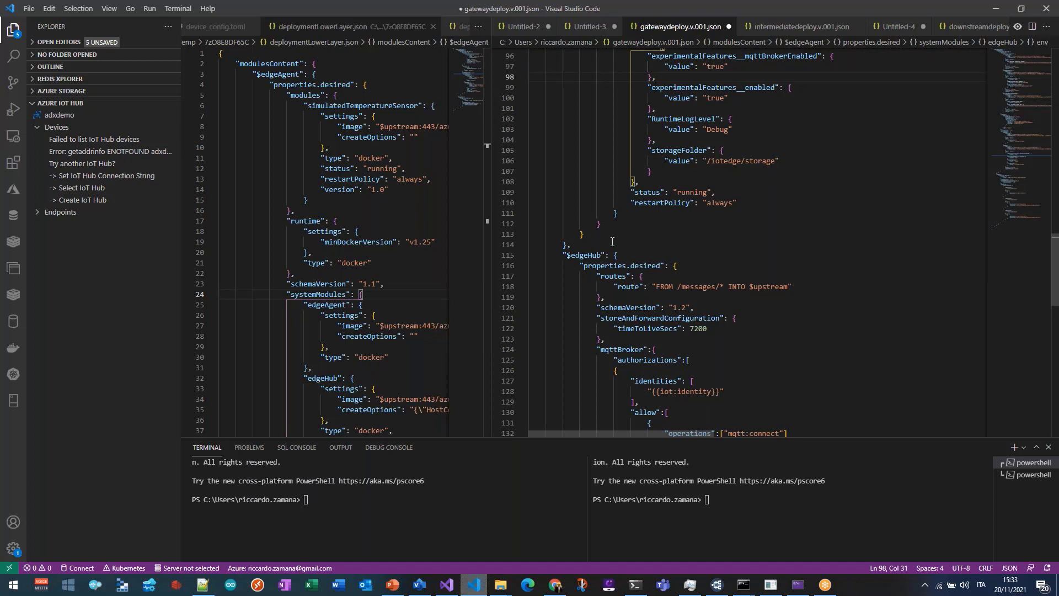
scroll(607, 259, "down", 3)
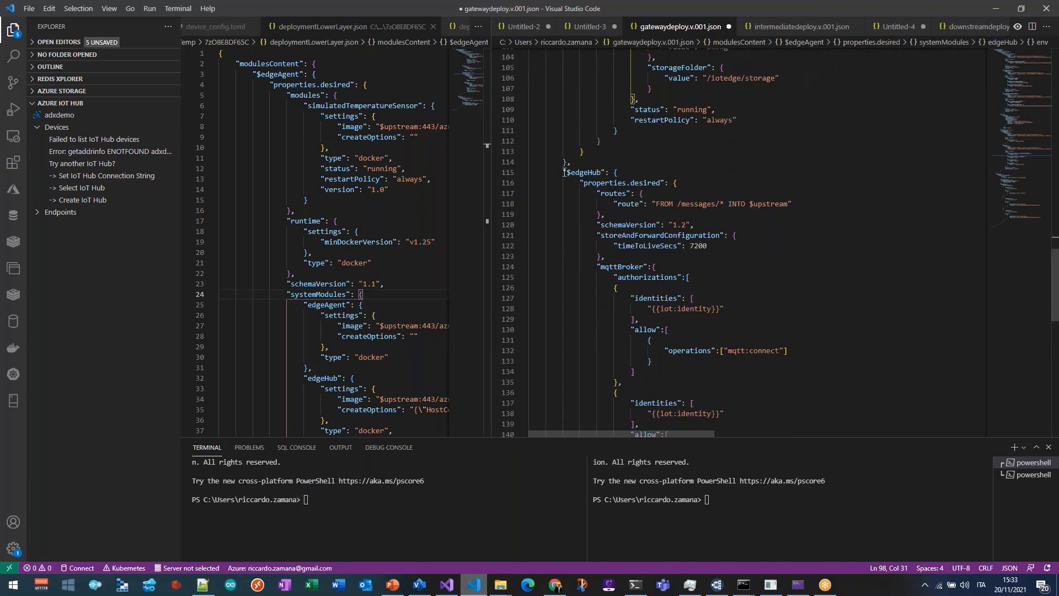
left_click_drag(564, 173, 620, 172)
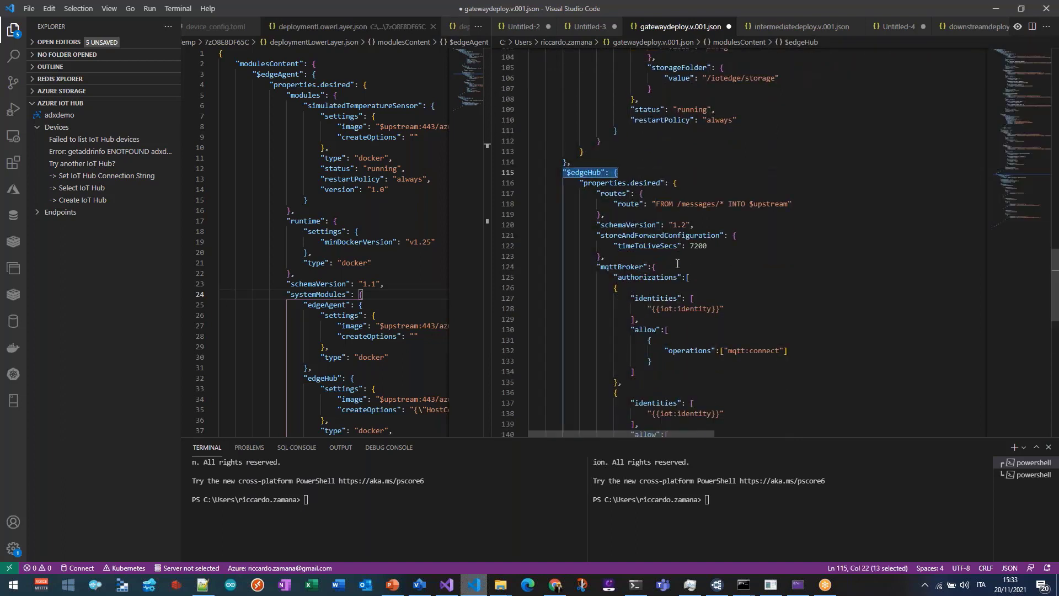
left_click(682, 214)
left_click_drag(601, 193, 607, 256)
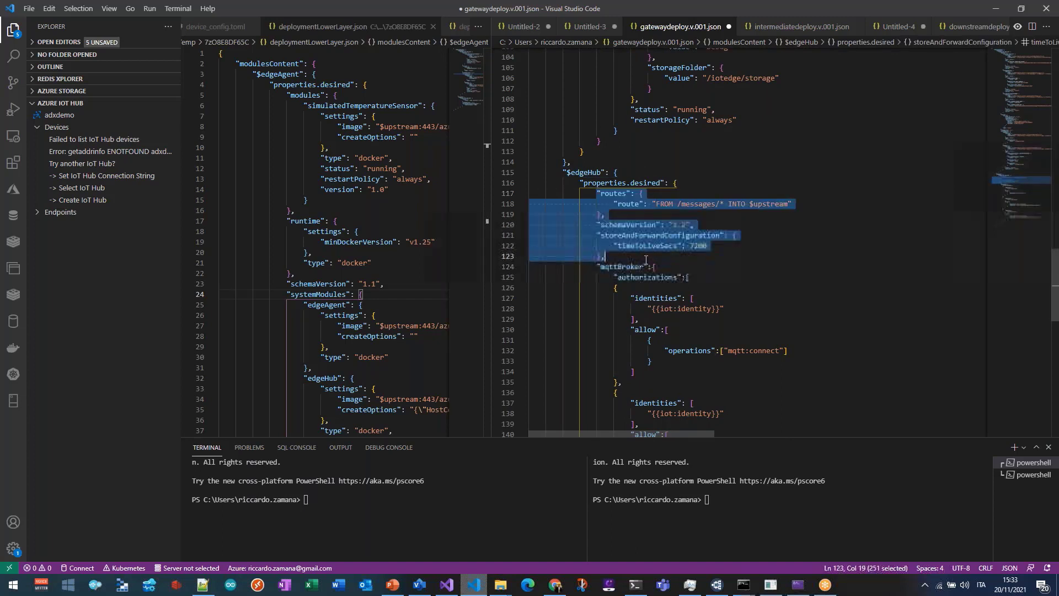
left_click(613, 256)
left_click_drag(615, 204, 852, 203)
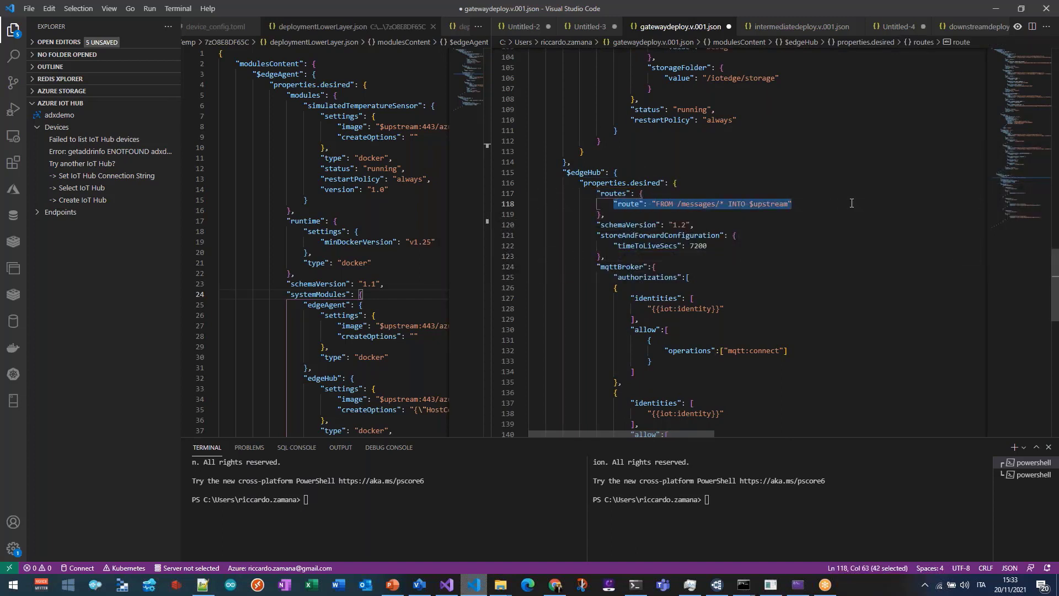
left_click(646, 252)
Highlight the beginning of the mqttBroker section and look through its authorization entries.
scroll(619, 213, "down", 2)
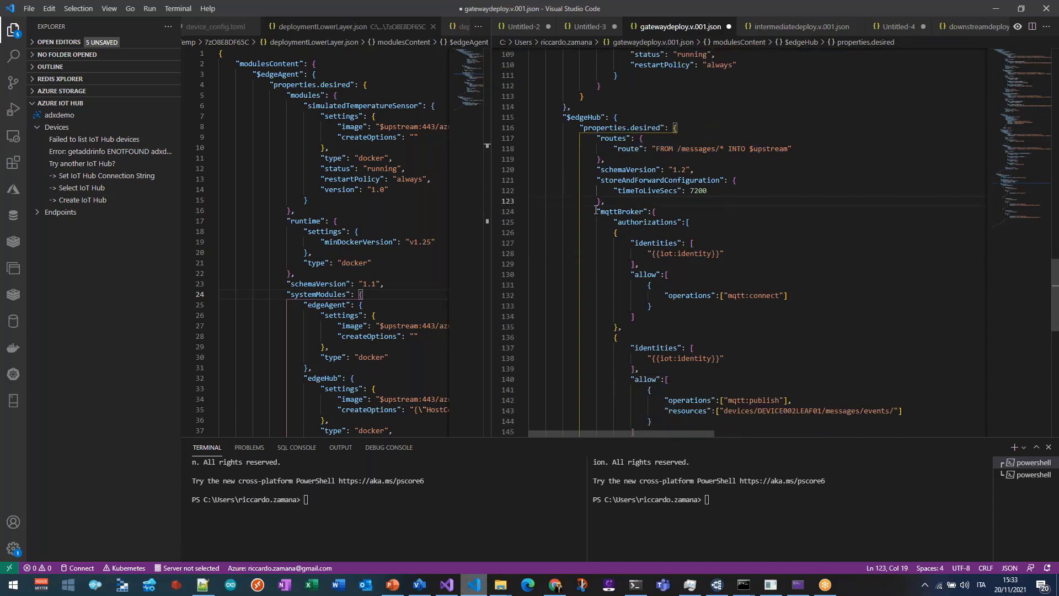
left_click_drag(602, 211, 656, 243)
scroll(643, 228, "down", 2)
scroll(640, 232, "down", 2)
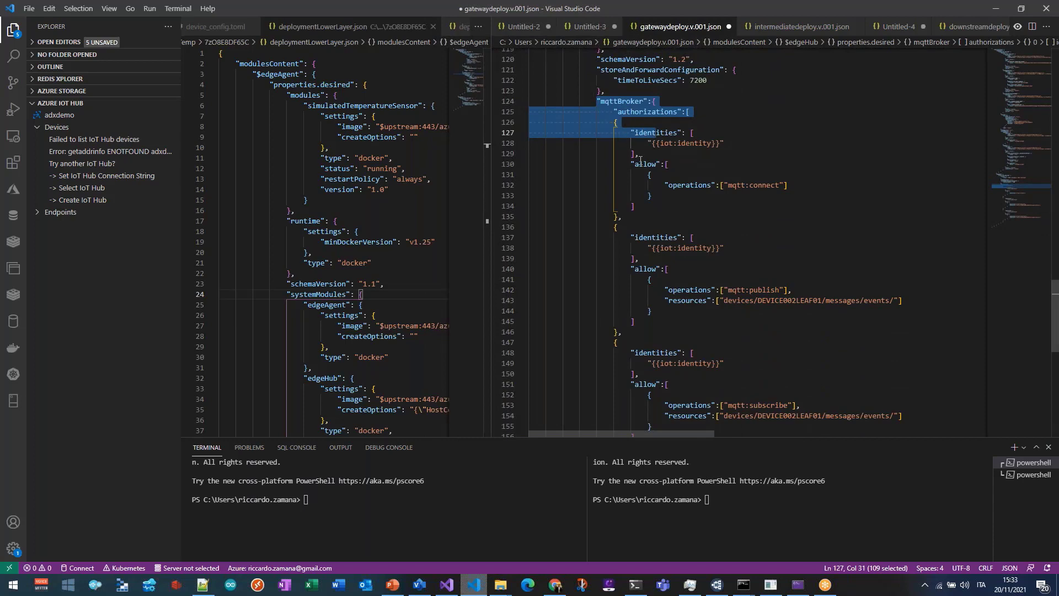
Compare edgeHub's experimental feature variables with the mqttBroker section, highlighting both, the latter through its mqtt:connect authorization.
scroll(640, 160, "up", 12)
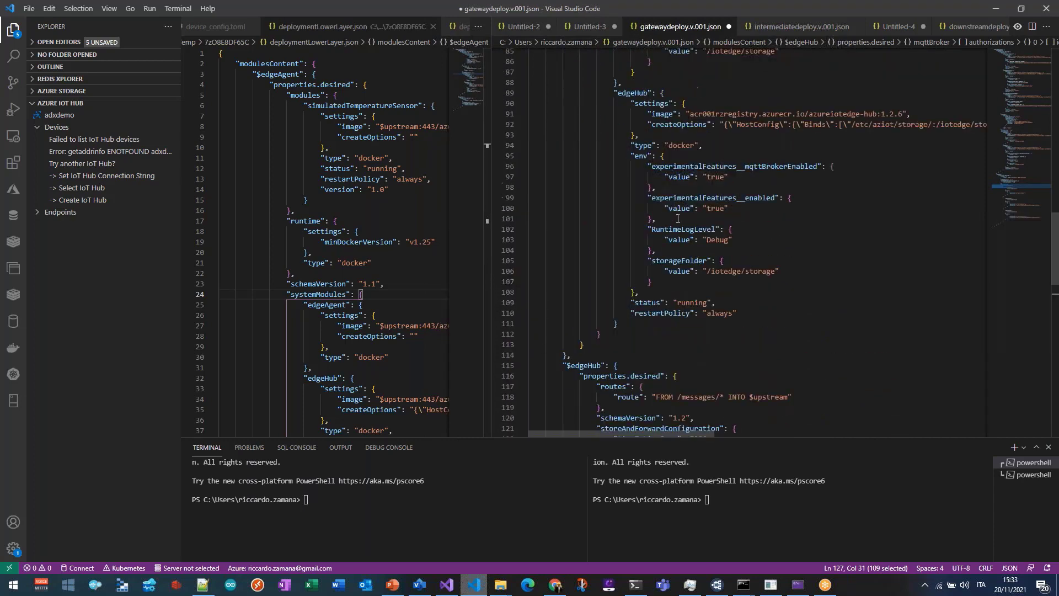
left_click_drag(646, 166, 662, 219)
scroll(634, 265, "down", 6)
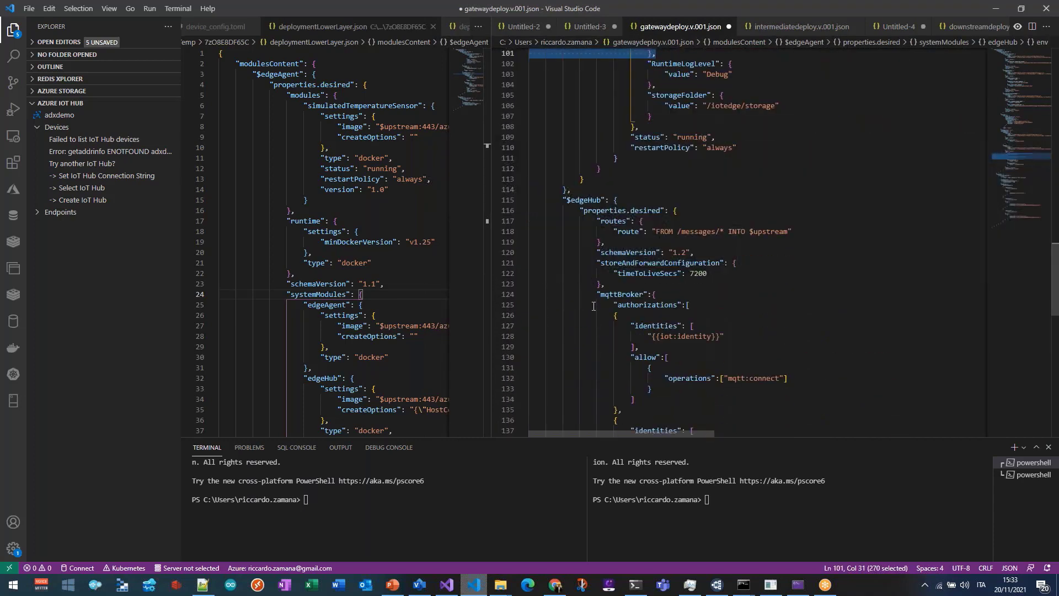
left_click_drag(598, 294, 688, 381)
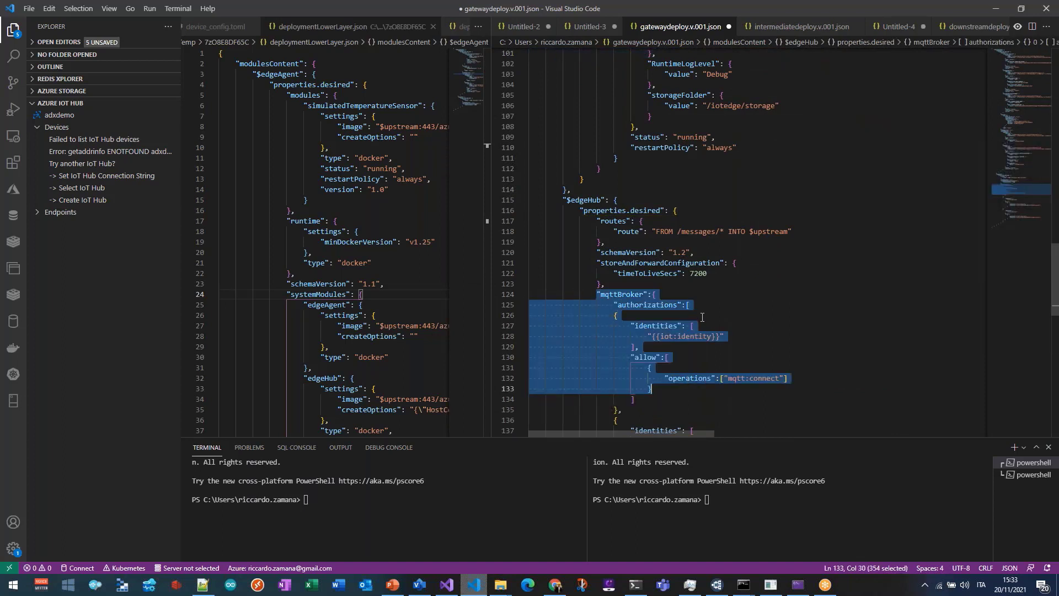
Inspect the mqtt:publish and mqtt:subscribe authorizations and highlight the opening lines of the mqttBroker section.
scroll(703, 317, "down", 3)
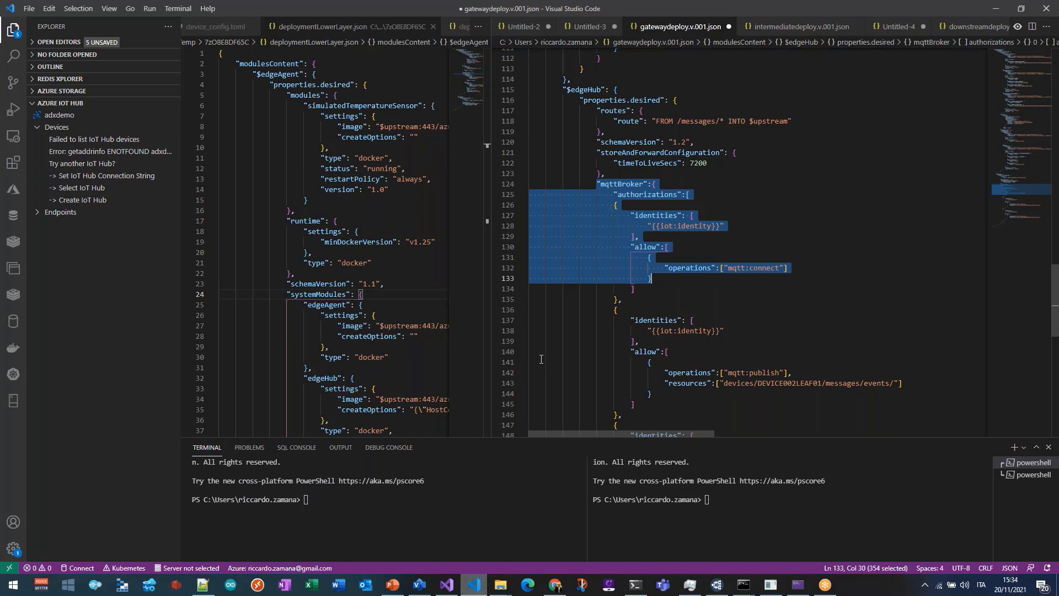
scroll(620, 310, "down", 2)
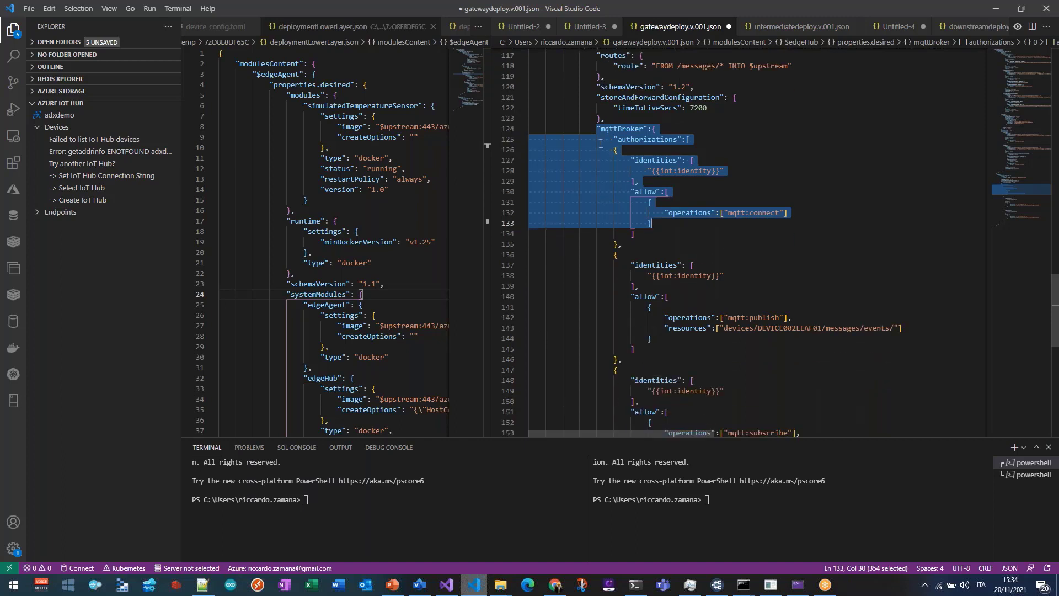
left_click_drag(597, 129, 675, 140)
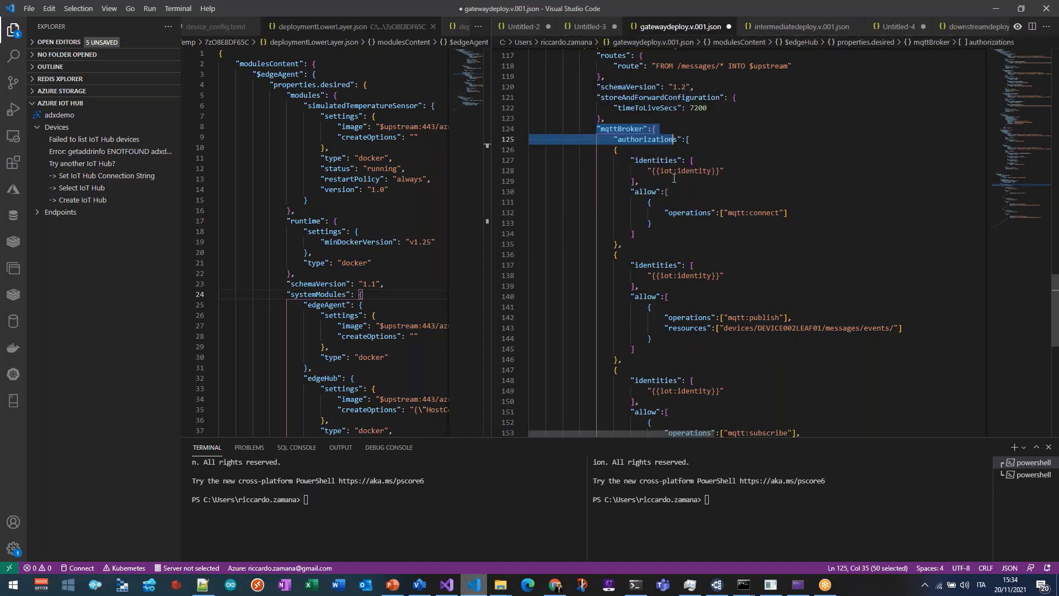
Highlight the mqtt:connect, mqtt:publish and mqtt:subscribe operations in the mqttBroker authorizations to compare what each one allows.
scroll(667, 219, "down", 2)
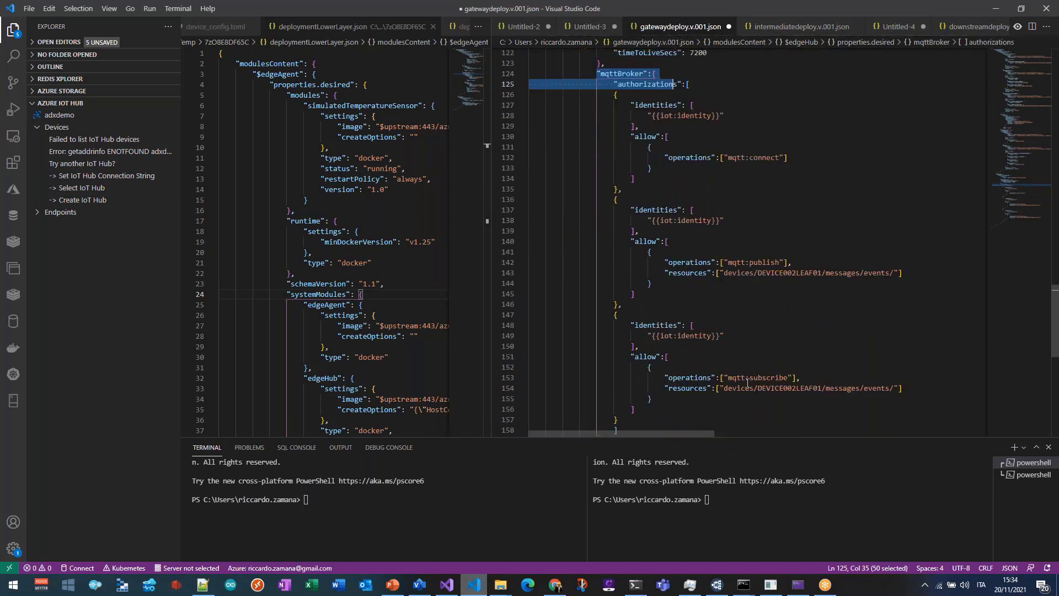
left_click(766, 378)
triple_click(766, 378)
triple_click(760, 262)
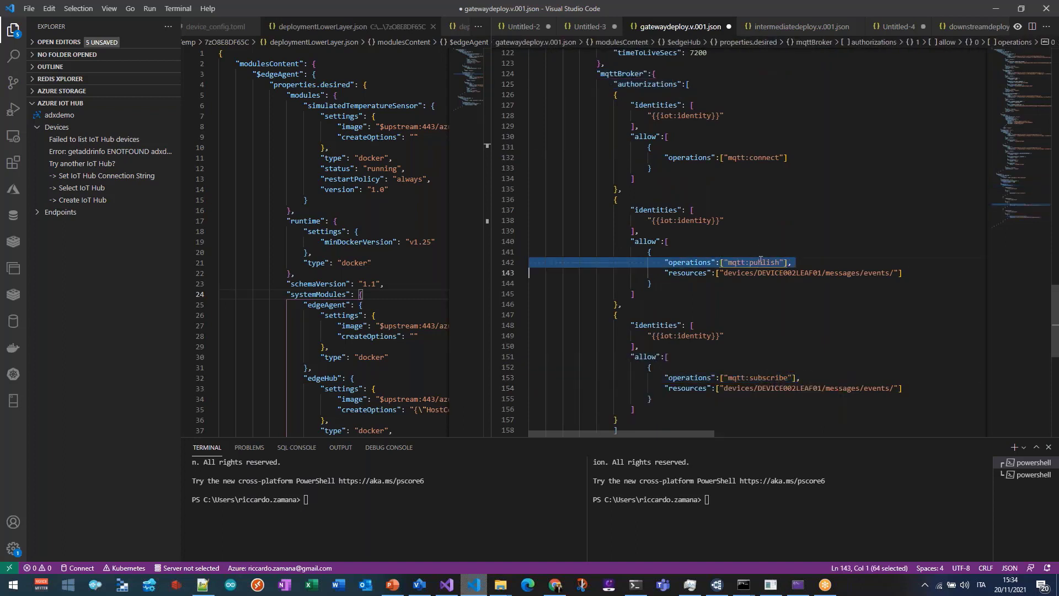
triple_click(750, 157)
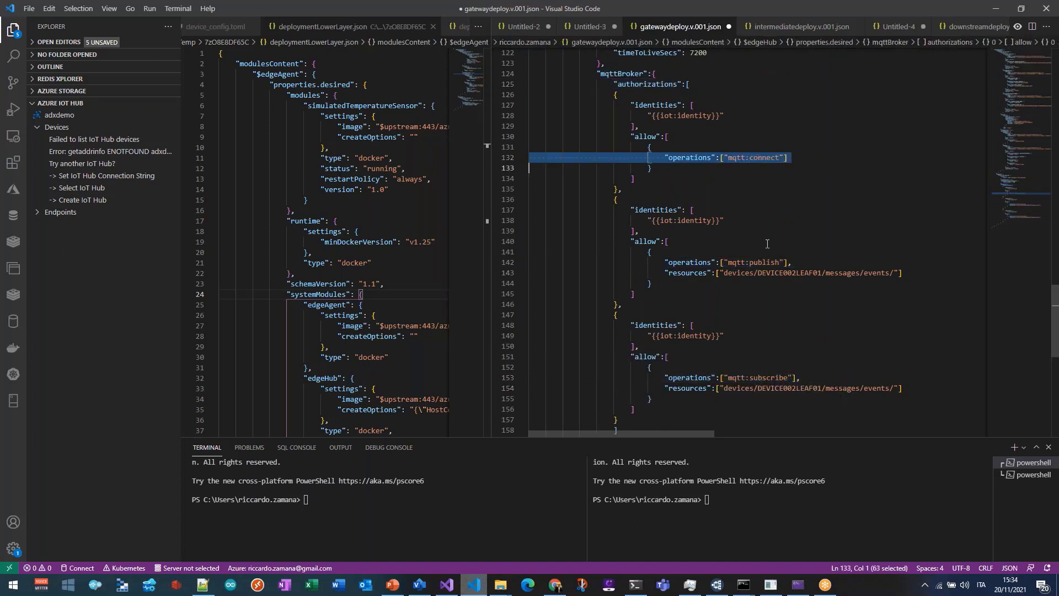
triple_click(756, 262)
triple_click(767, 378)
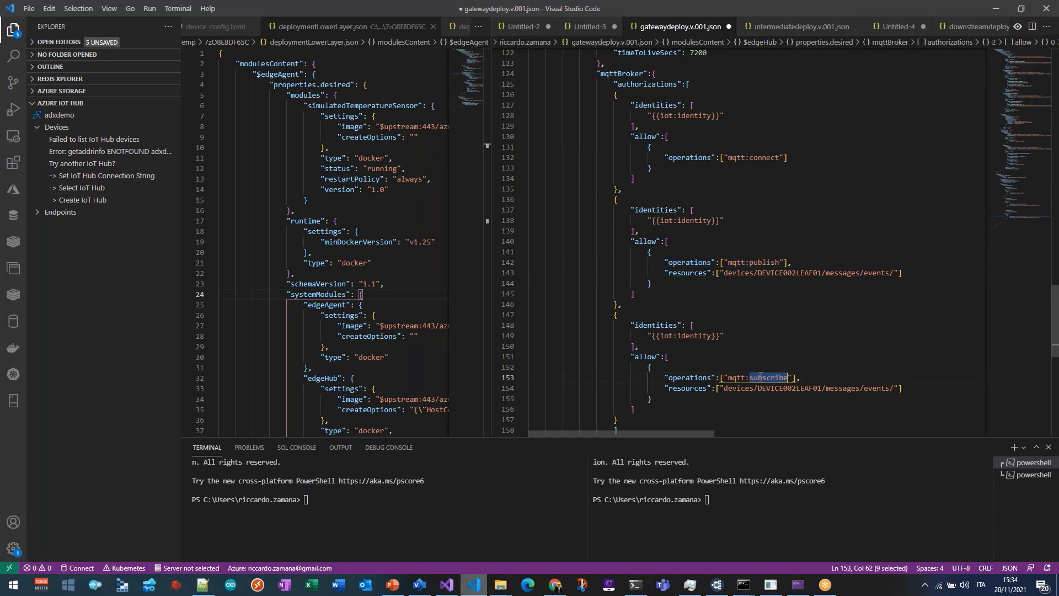
Highlight the "{{iot:identity}}" value in the identities of the mqtt:connect authorization.
scroll(702, 292, "up", 1)
left_click_drag(649, 143, 743, 142)
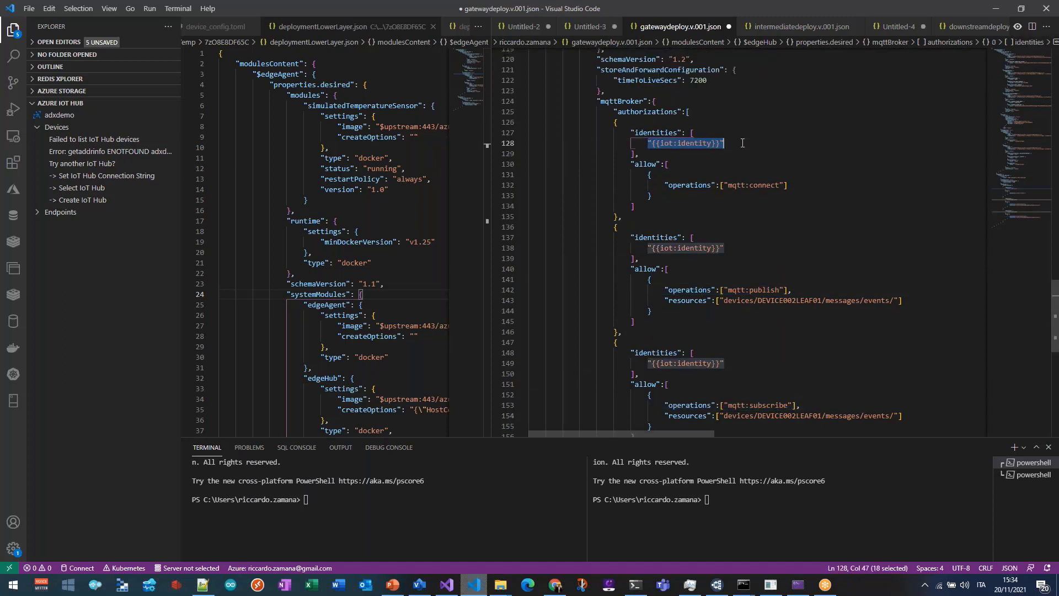
key("Escape")
left_click_drag(648, 142, 738, 142)
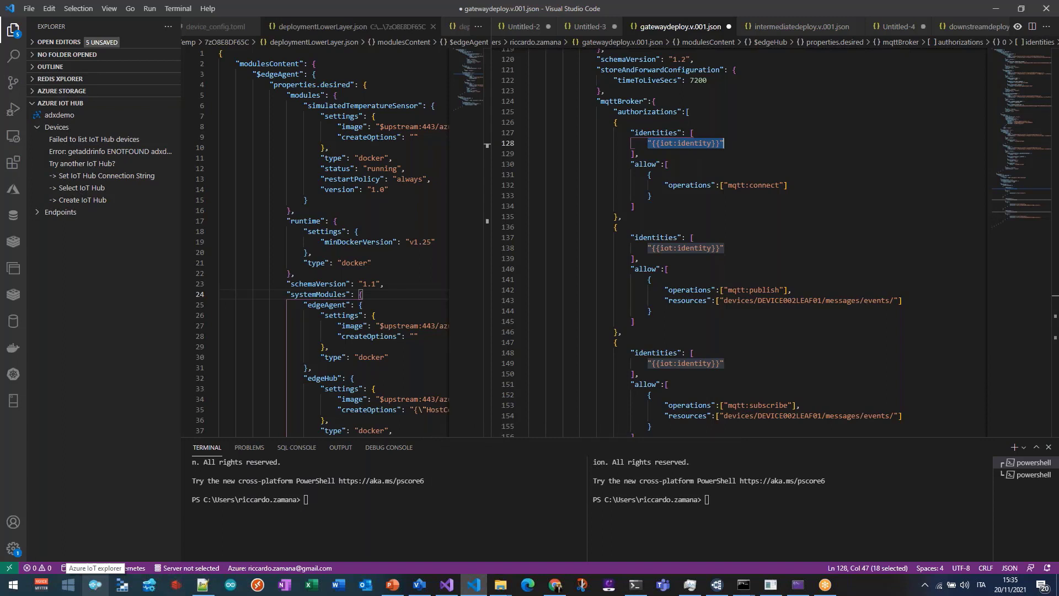
Move down to the mqtt:publish authorization and highlight its "{{iot:identity}}" value.
key("Down")
key("Down")
key("Down")
key("Down")
key("Down")
key("Down")
key("Down")
key("Down")
key("Down")
key("Down")
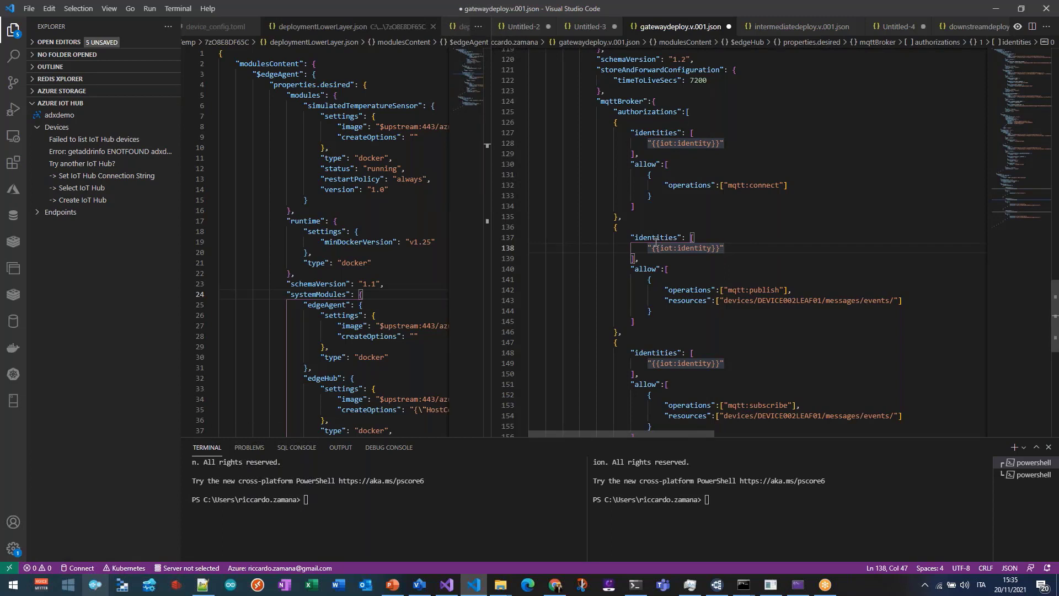
left_click_drag(643, 249, 741, 249)
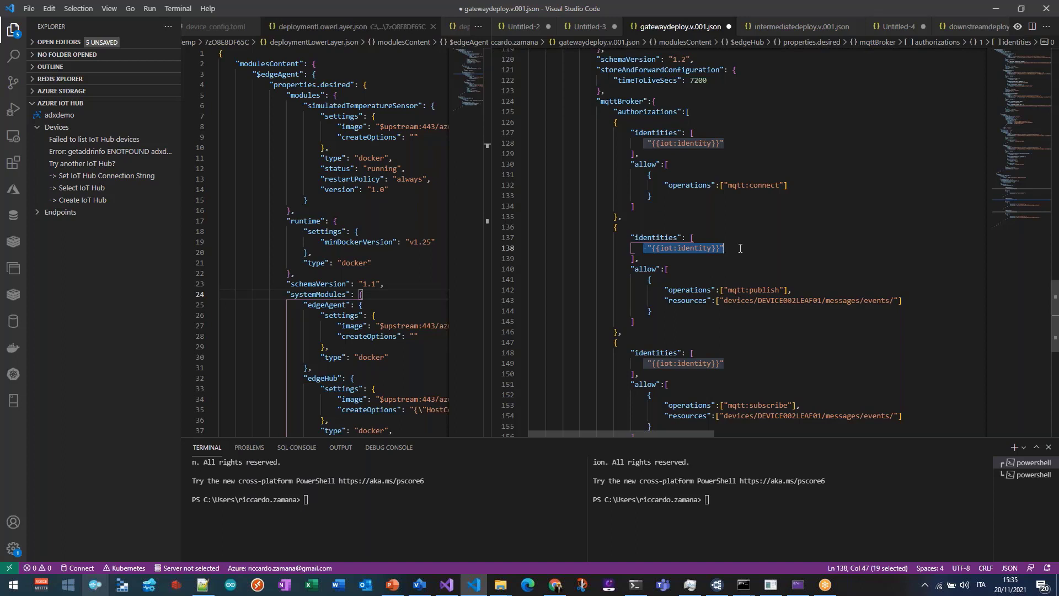
left_click(650, 253)
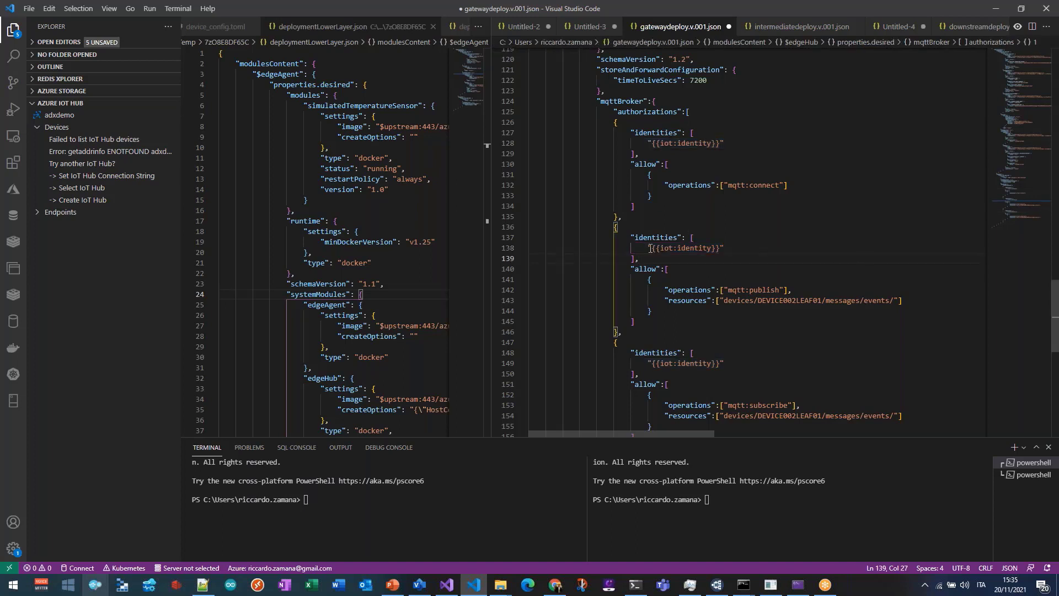
left_click_drag(646, 245, 742, 250)
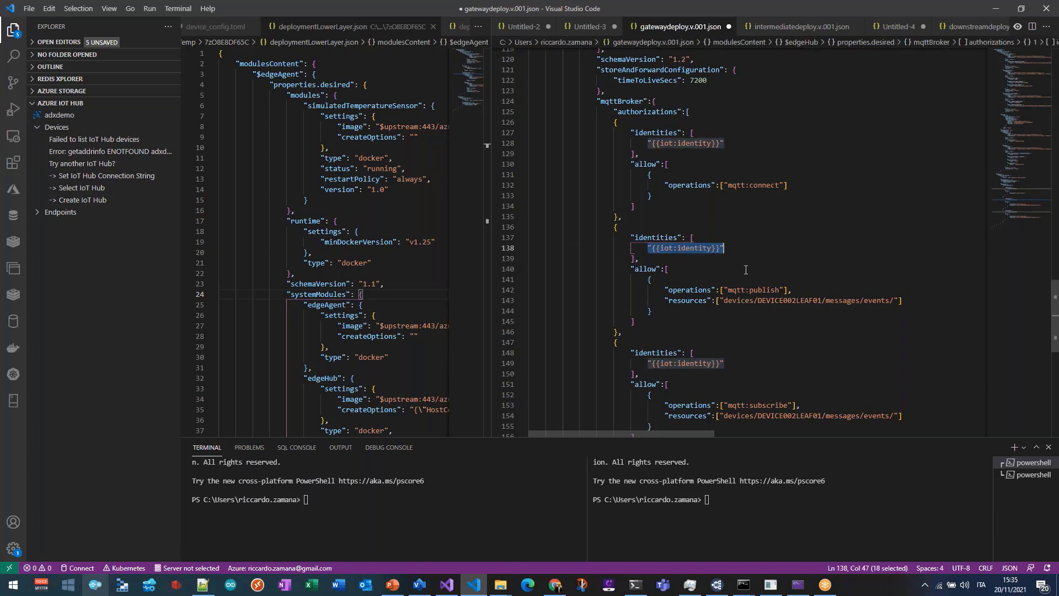
Examine the mqtt:publish operation, highlight its resources line, and highlight the mqttBroker section from its opening through the publish identities.
left_click(759, 290)
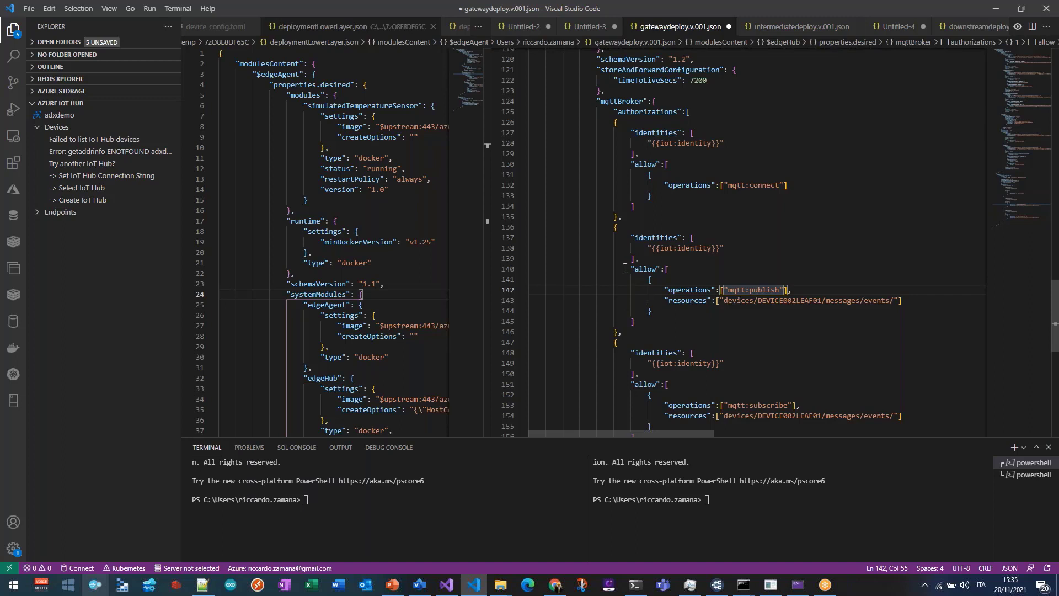
left_click_drag(666, 298, 921, 298)
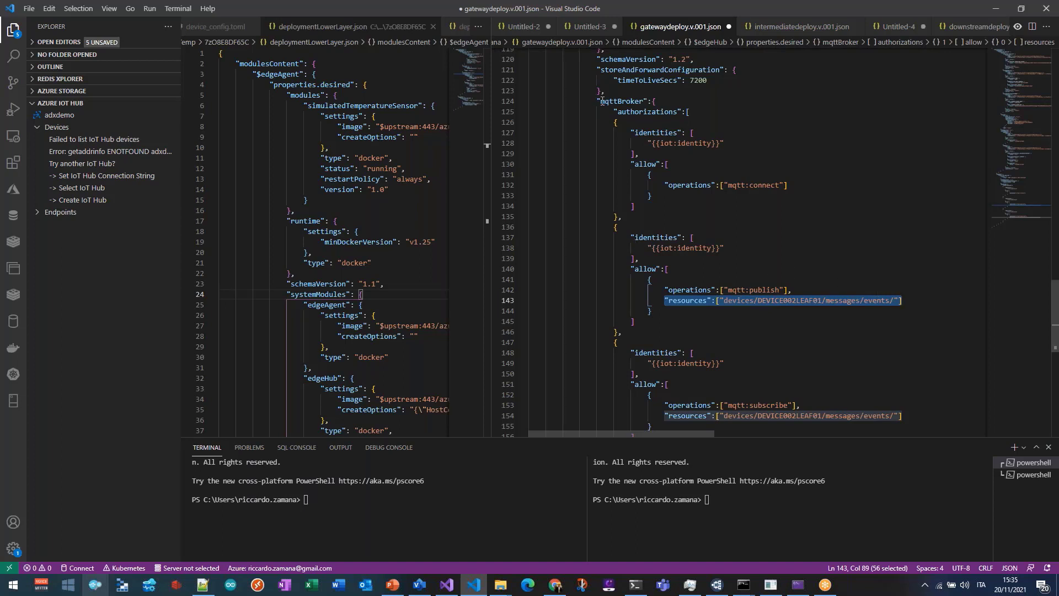
left_click_drag(599, 104, 711, 255)
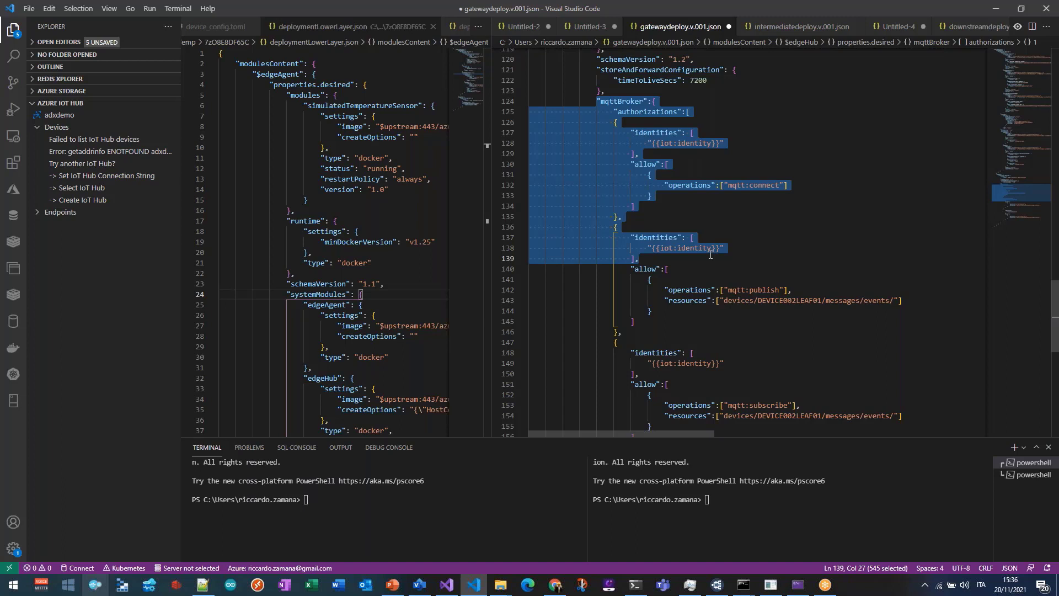
Switch to Windows Terminal and rerun the previous mosquitto_pub command twice in the DOWNSTREAM session, publishing the Hello World message.
left_click(636, 589)
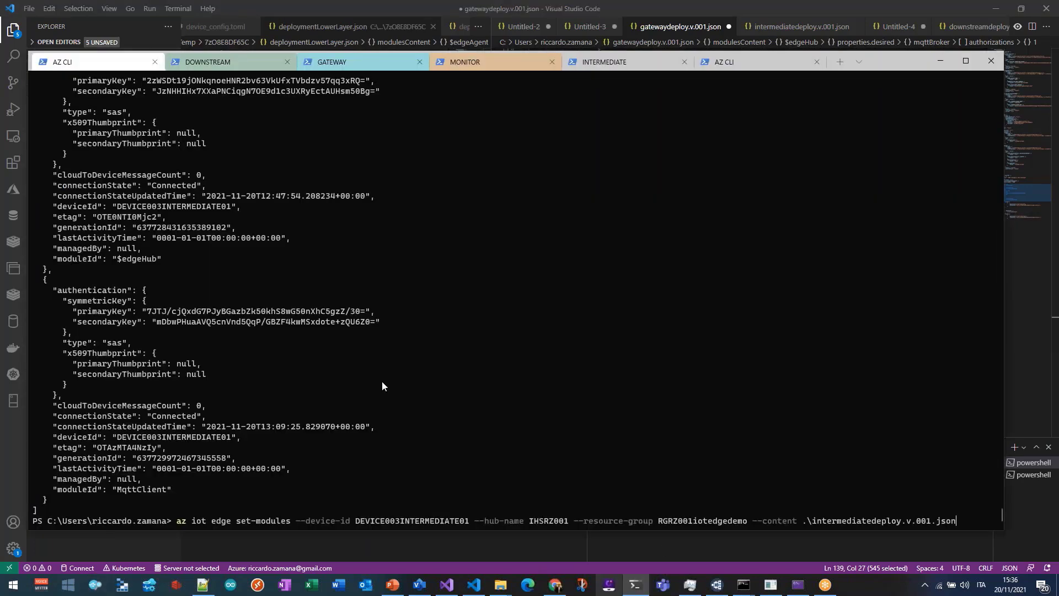
left_click(232, 61)
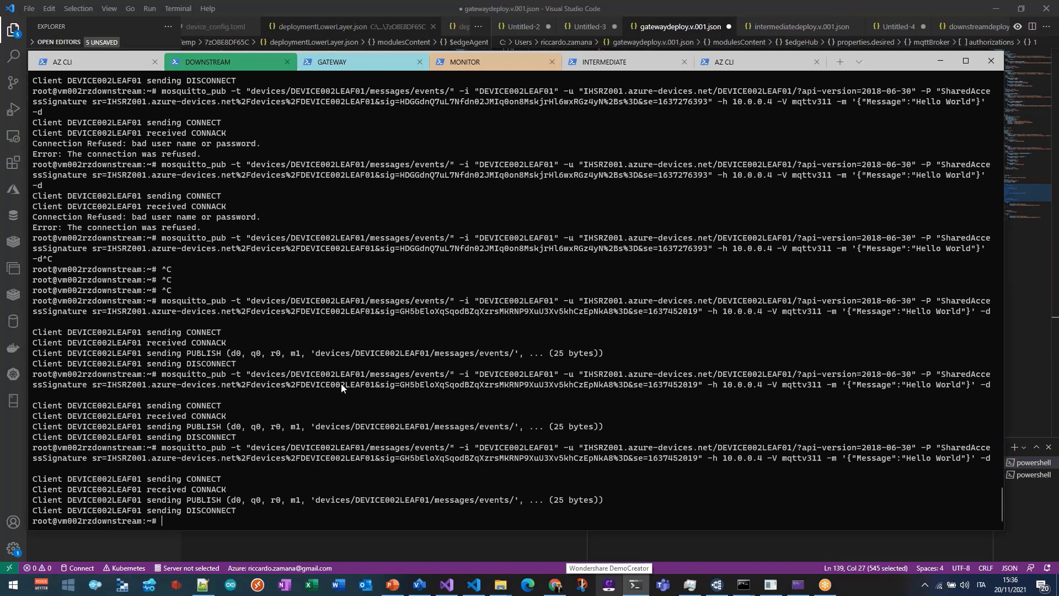
key("Up")
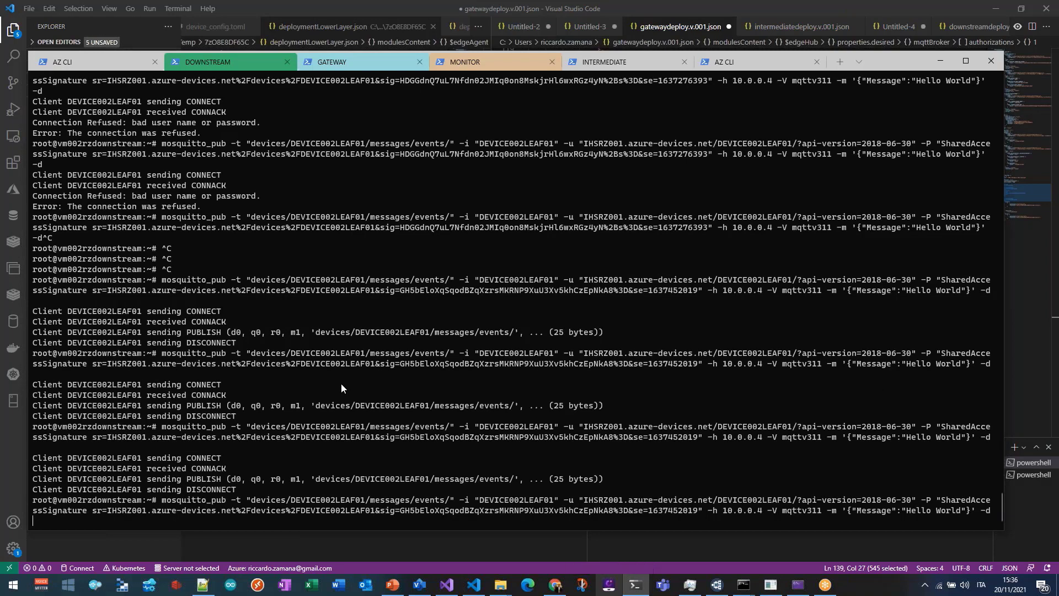
key("Return")
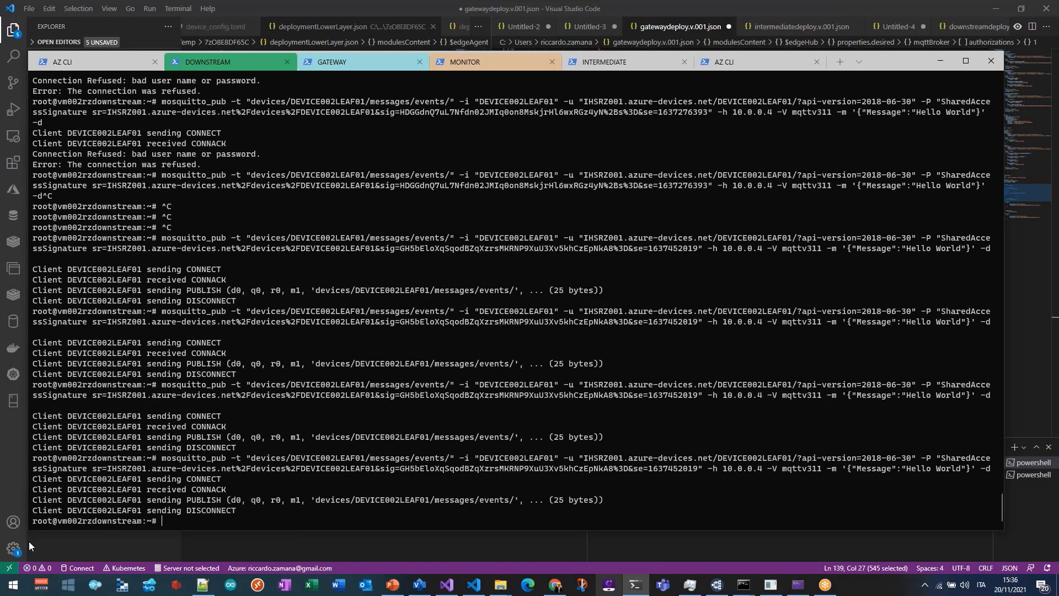
key("Up")
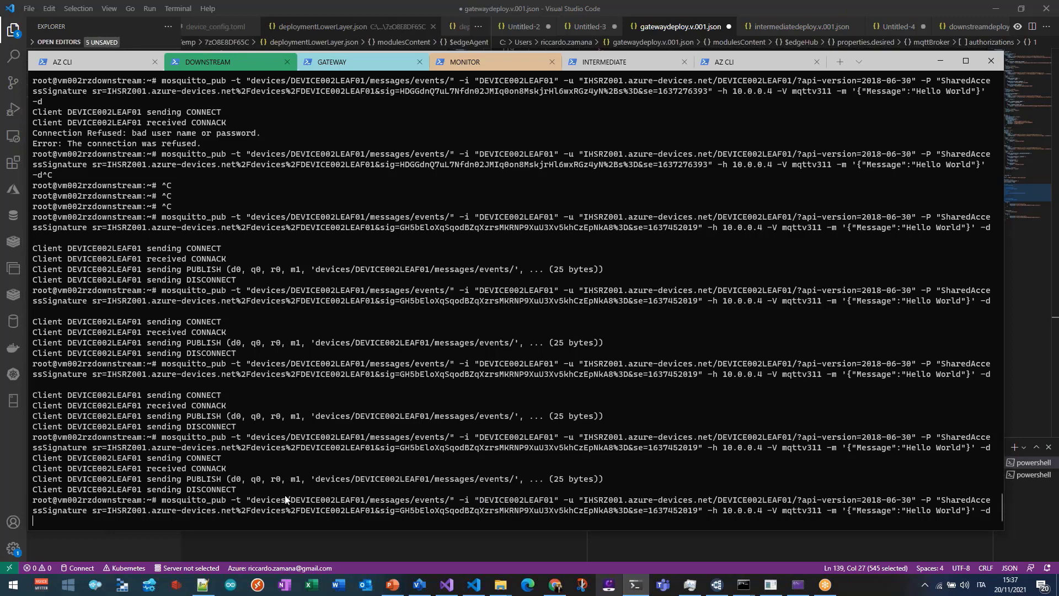
Switch to Visual Studio Code and highlight the devices/DEVICE002LEAF01/messages/events topic in the subscribe and publish resources.
left_click(474, 585)
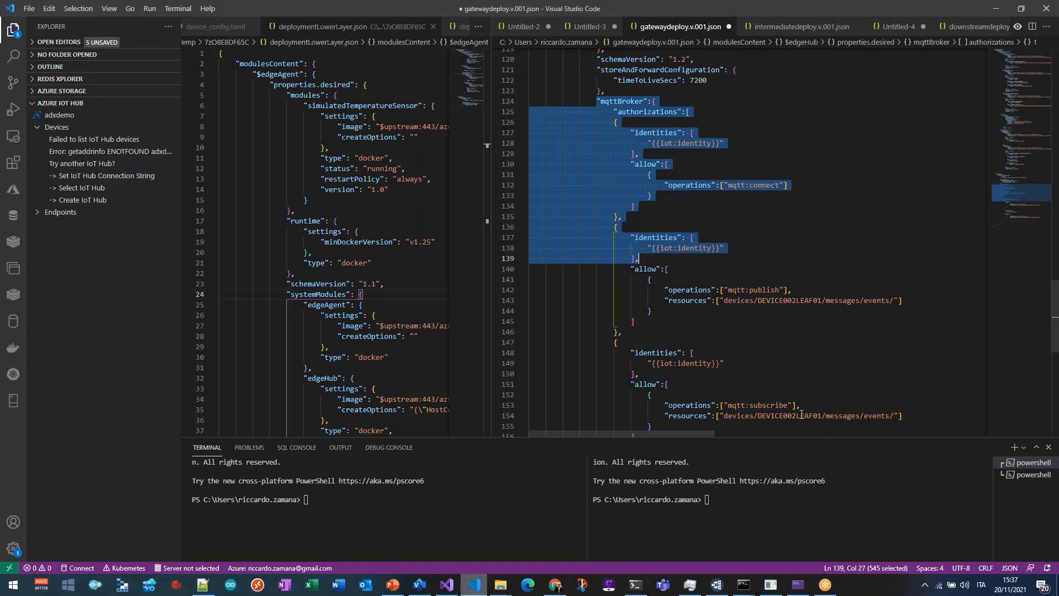
left_click(817, 411)
left_click(879, 411, "shift")
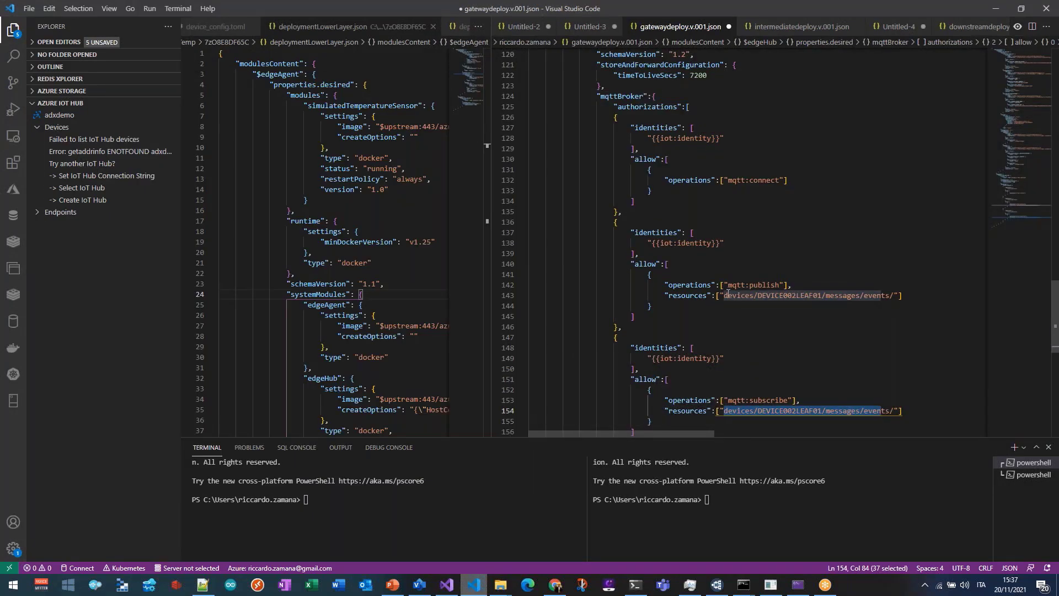
left_click_drag(719, 295, 885, 294)
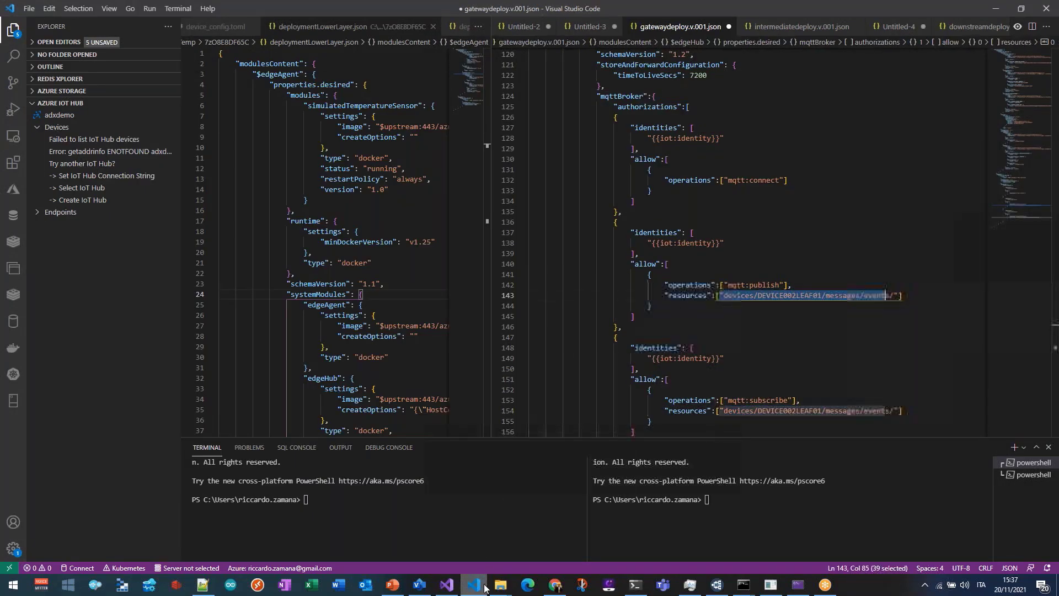
Switch to Windows Terminal and review the GATEWAY broker logs and the mosquitto_sub output in the INTERMEDIATE session.
left_click(635, 585)
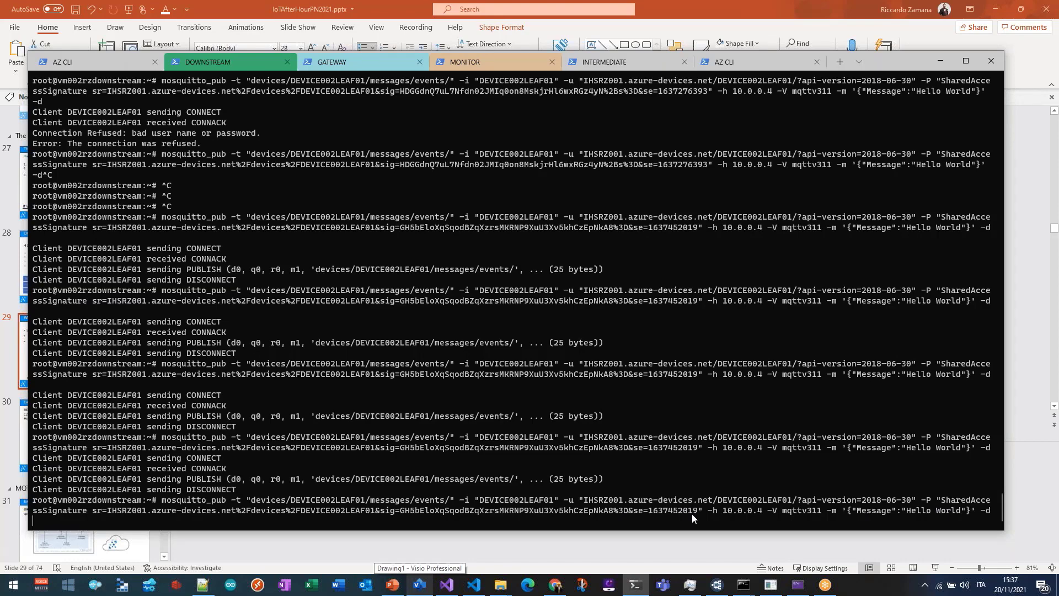
left_click(363, 62)
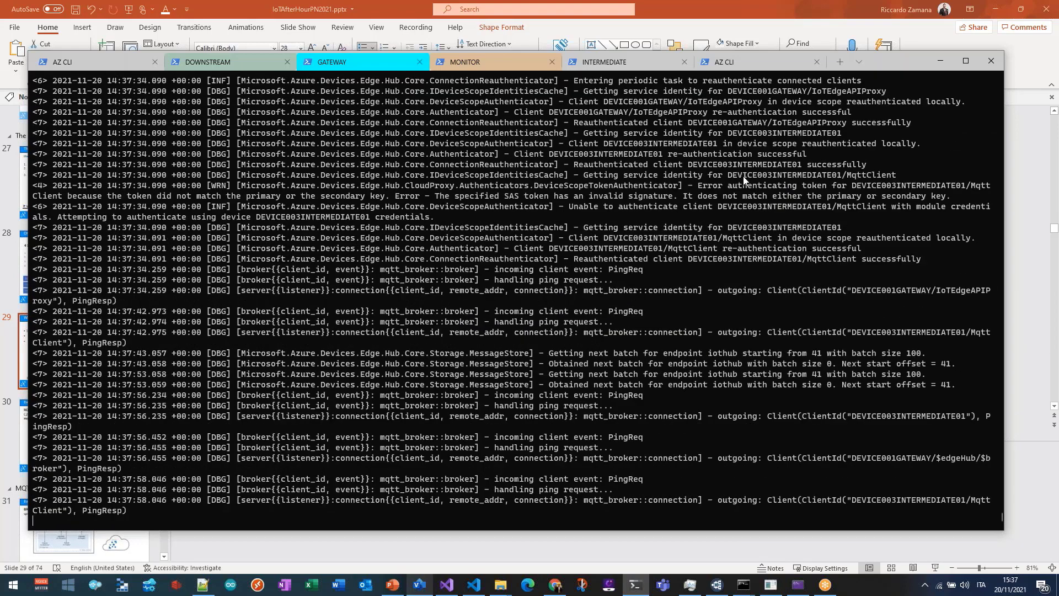
left_click(607, 64)
scroll(161, 388, "up", 10)
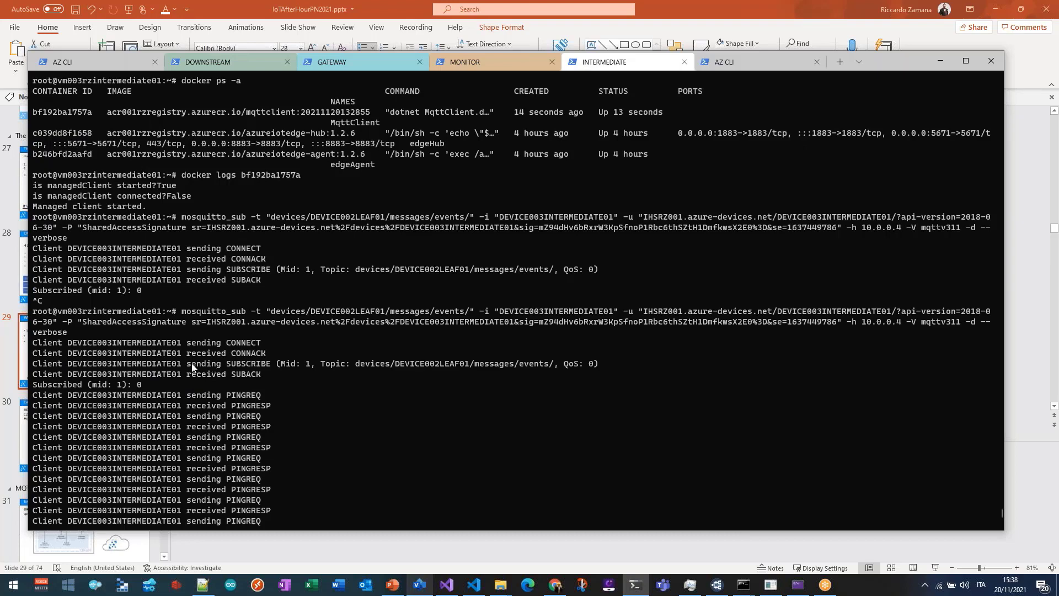
scroll(238, 406, "down", 9)
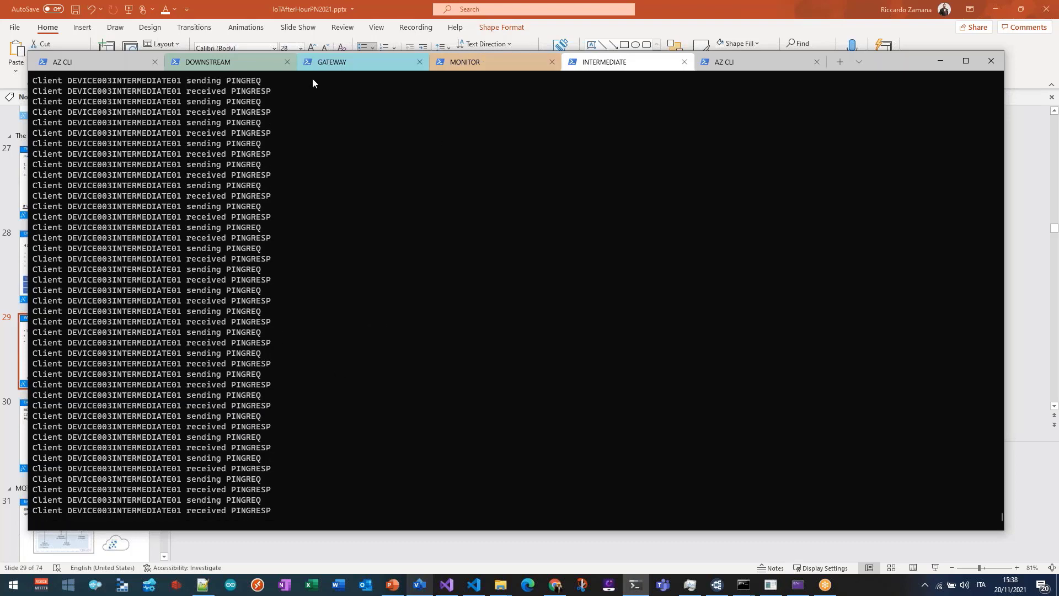
left_click(335, 61)
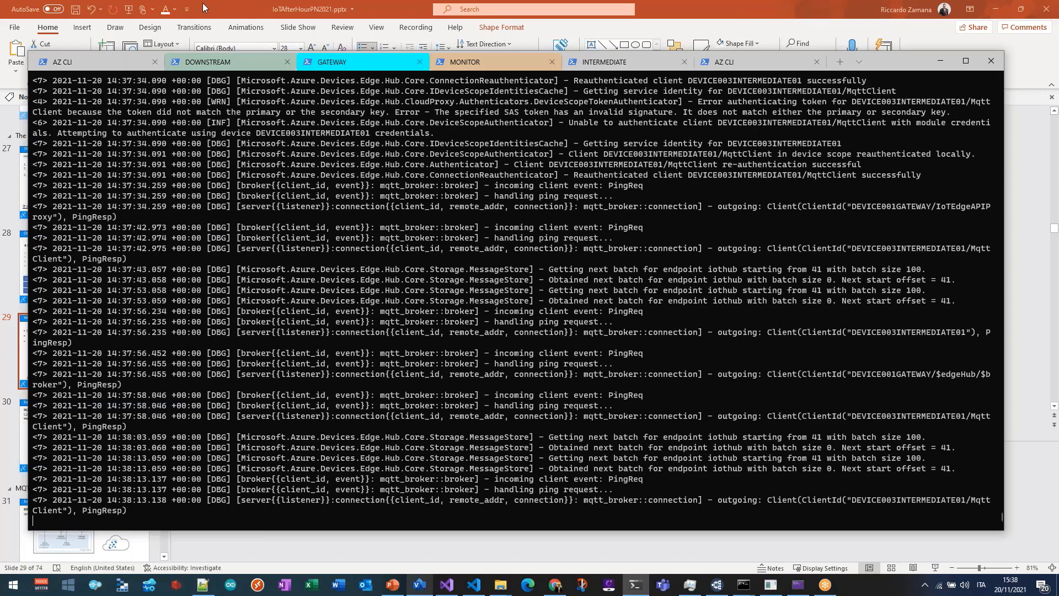
Interrupt the DOWNSTREAM publish and rerun mosquitto_pub with client ID DEVICE002LEAF01D and a username starting with DIHSRZ001.azure-devices.net.
left_click(226, 62)
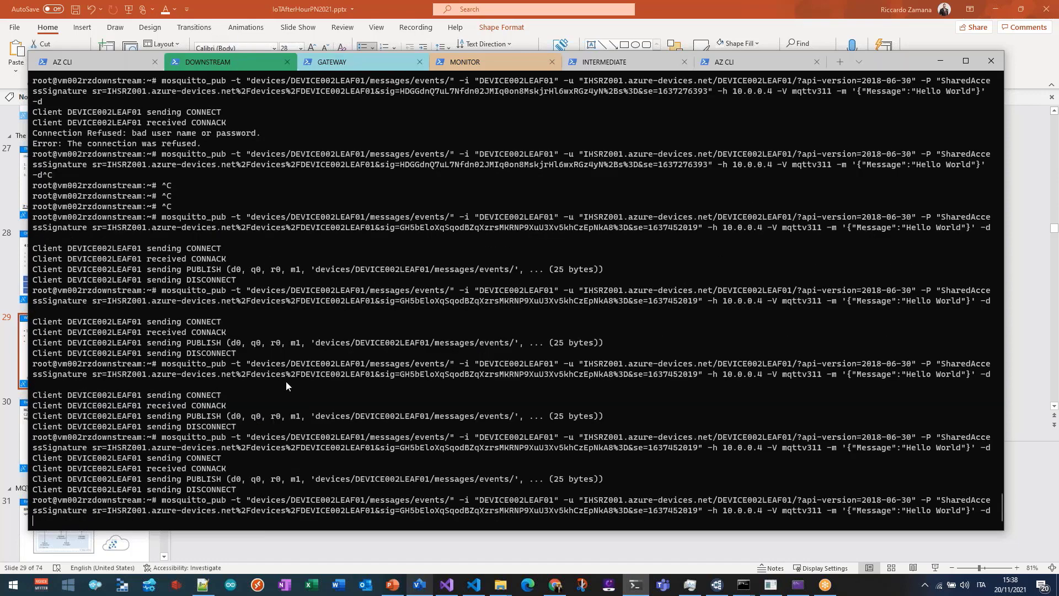
key("ctrl+c")
key("Up")
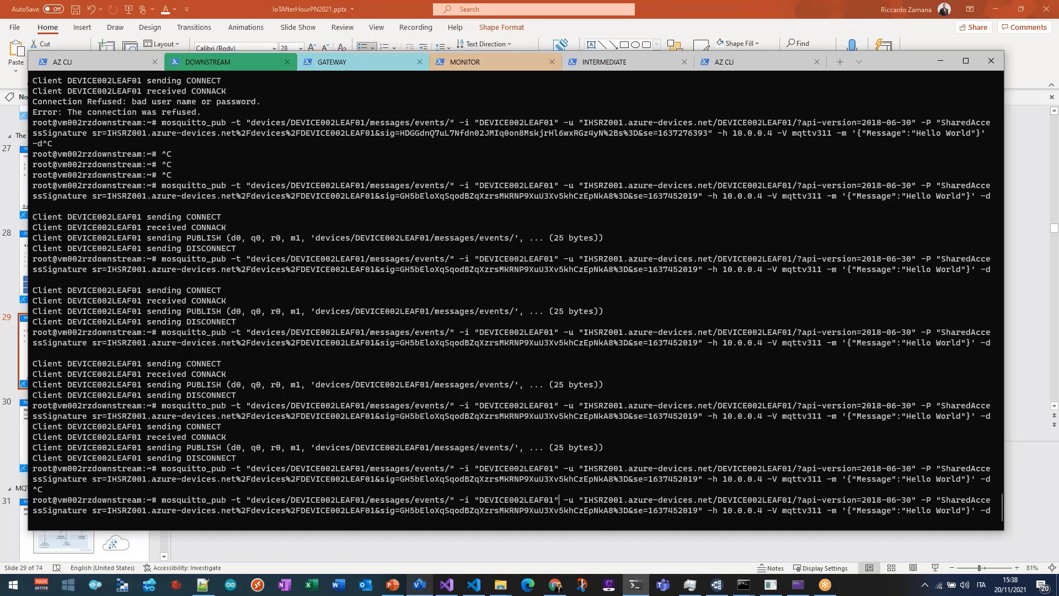
type("D")
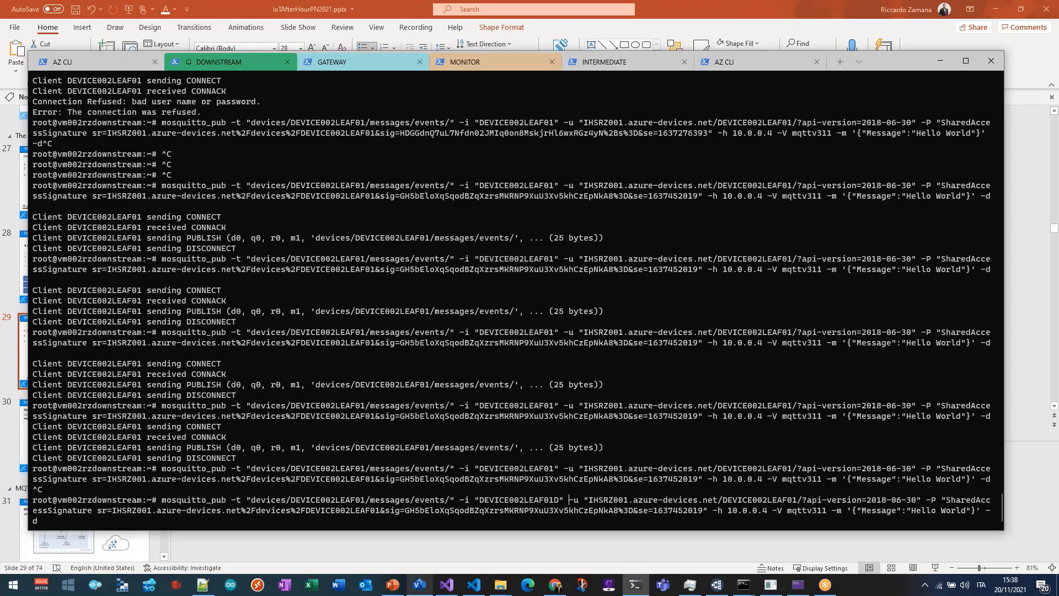
key("Right")
key("Right")
type("D")
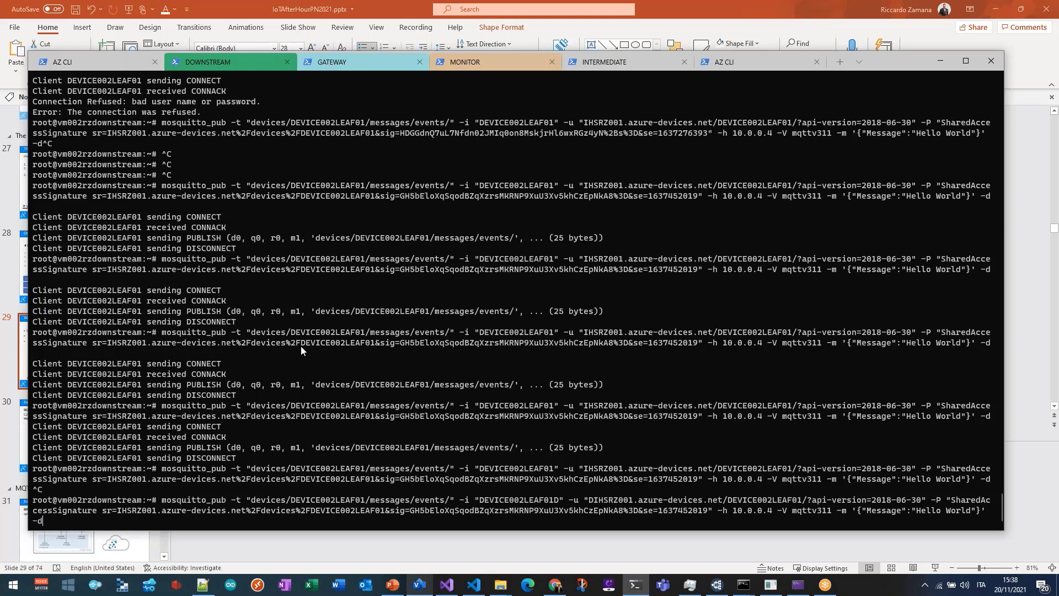
key("Return")
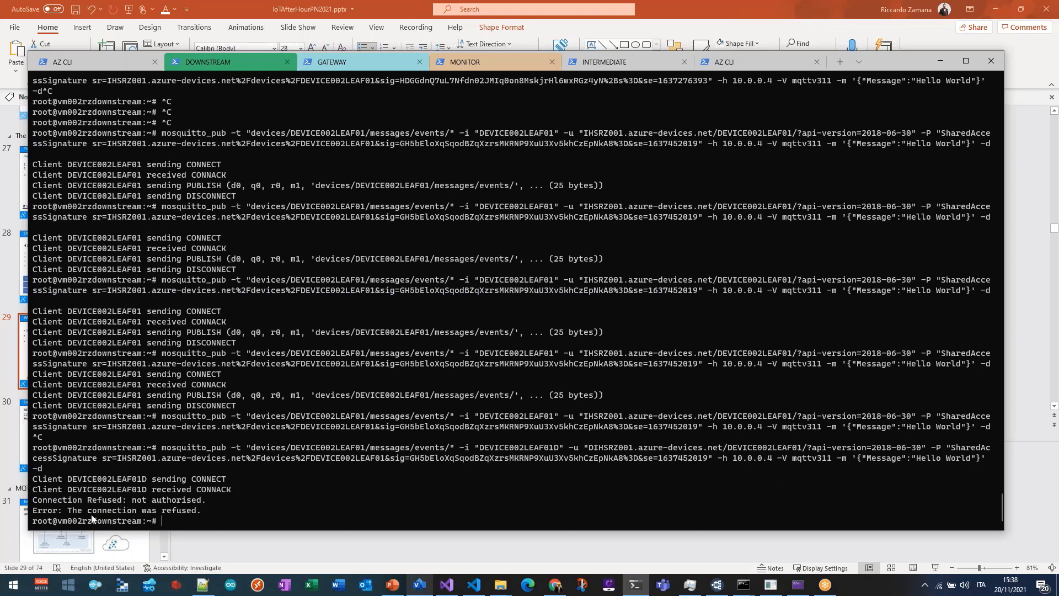
Examine the GATEWAY logs for how the broker handled the DEVICE002LEAF01D connection attempt.
left_click(377, 68)
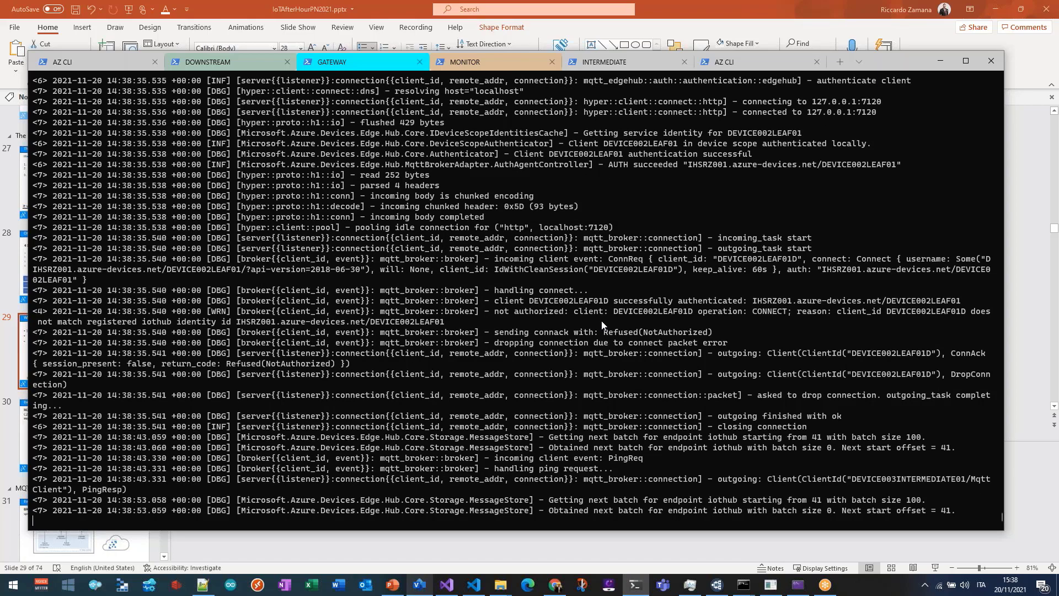
scroll(601, 320, "up", 5)
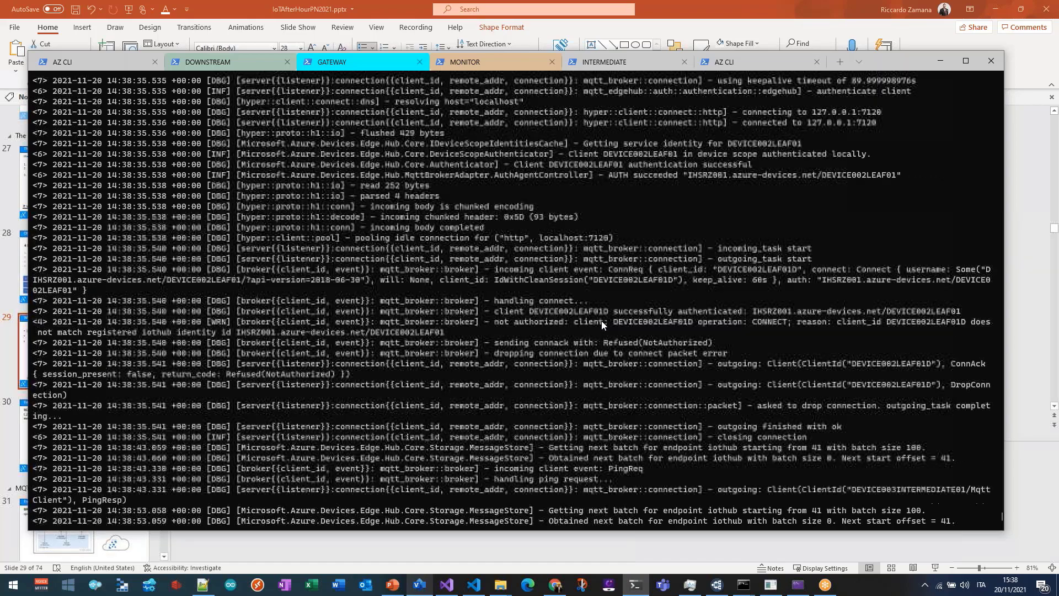
scroll(601, 322, "up", 1)
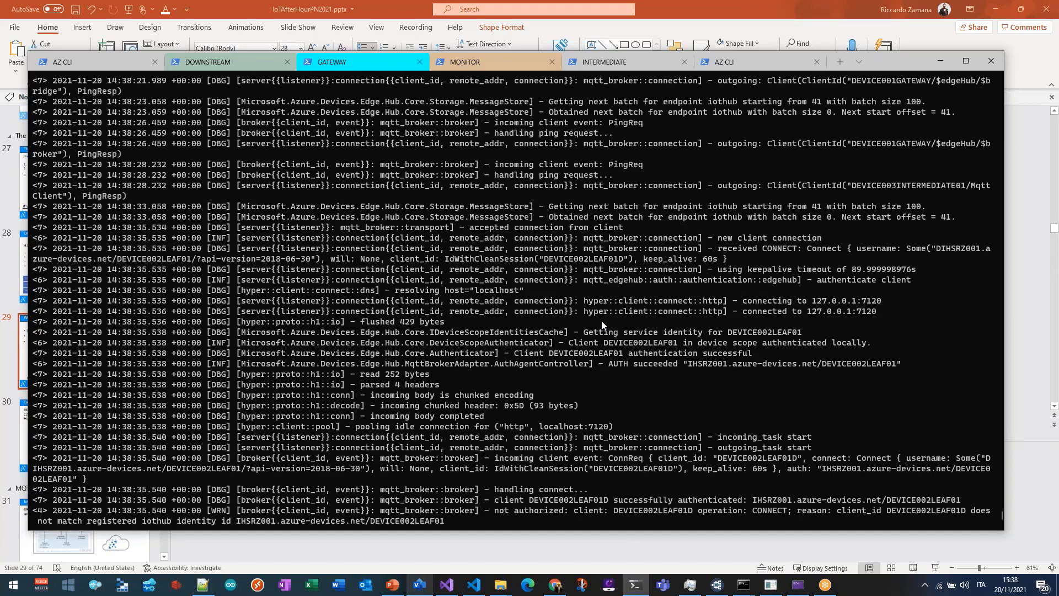
scroll(757, 274, "up", 1)
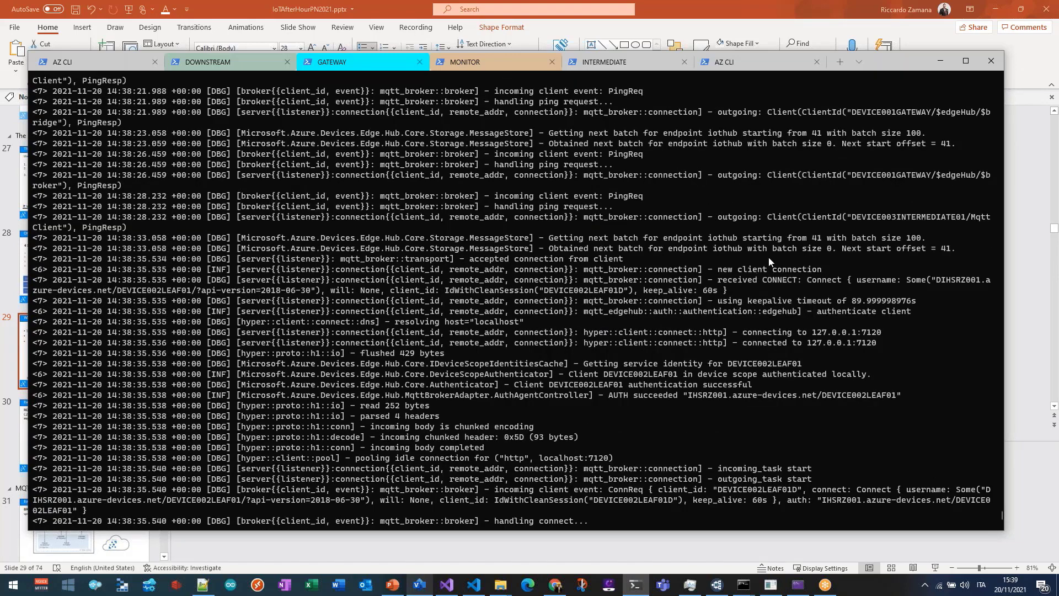
Highlight the outgoing_task and Refused(NotAuthorized) entries for DEVICE002LEAF01D in the GATEWAY broker logs.
left_click_drag(609, 311, 776, 324)
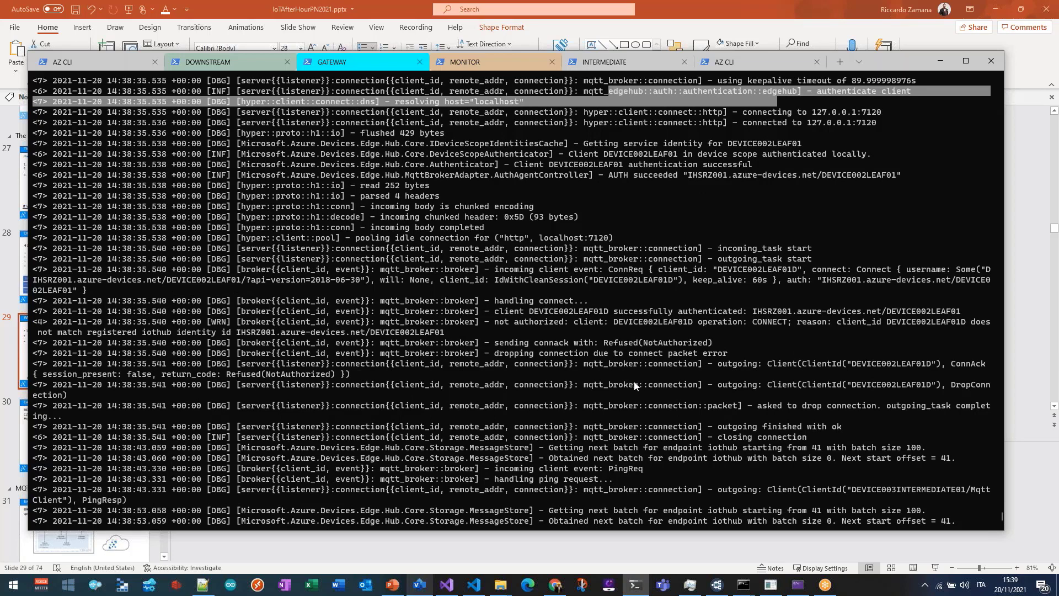
left_click_drag(982, 392, 956, 408)
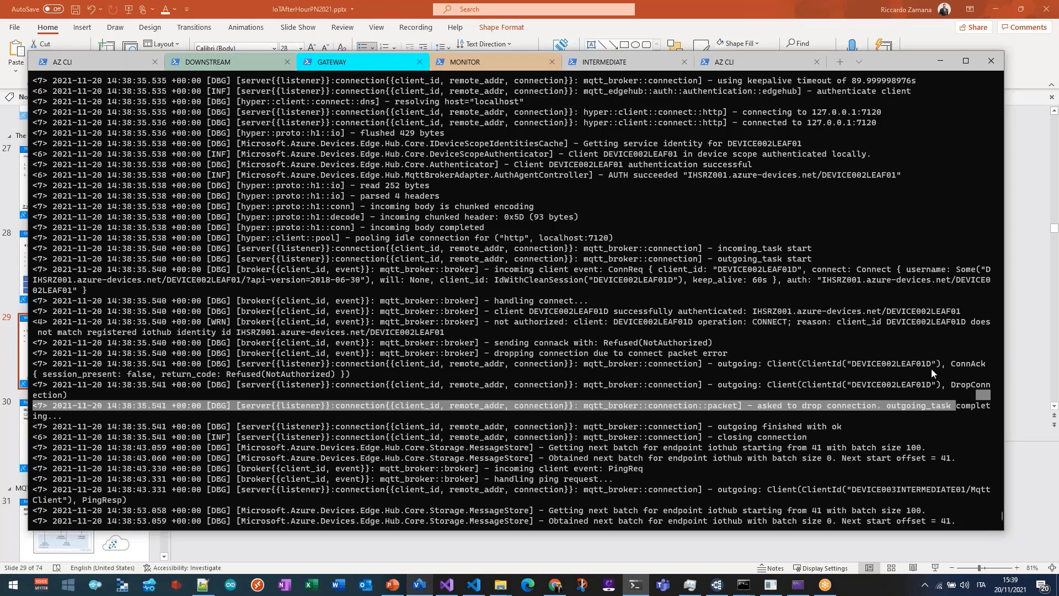
key("ctrl+c")
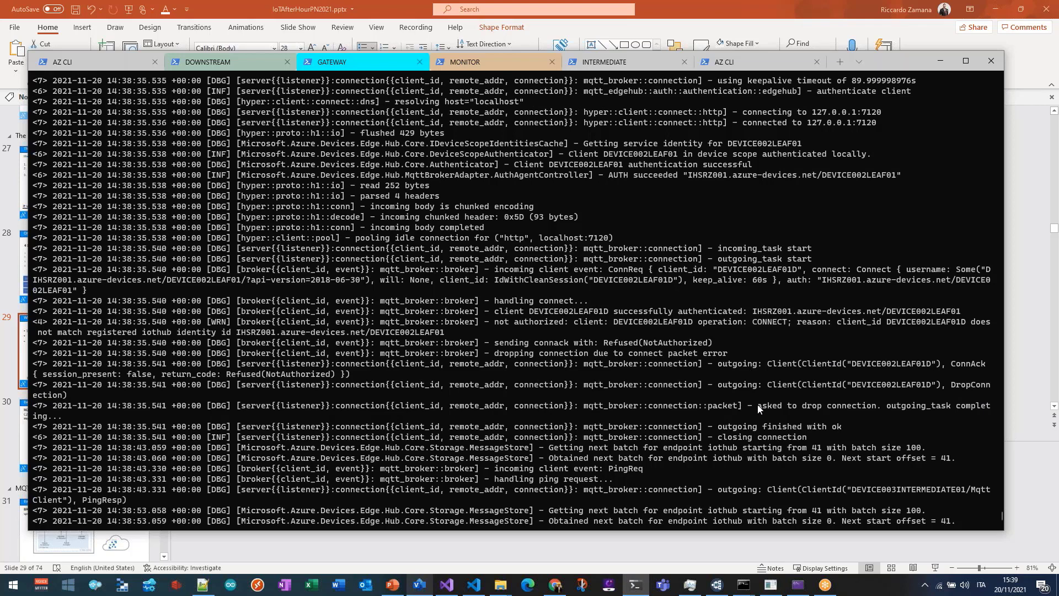
left_click_drag(757, 405, 736, 342)
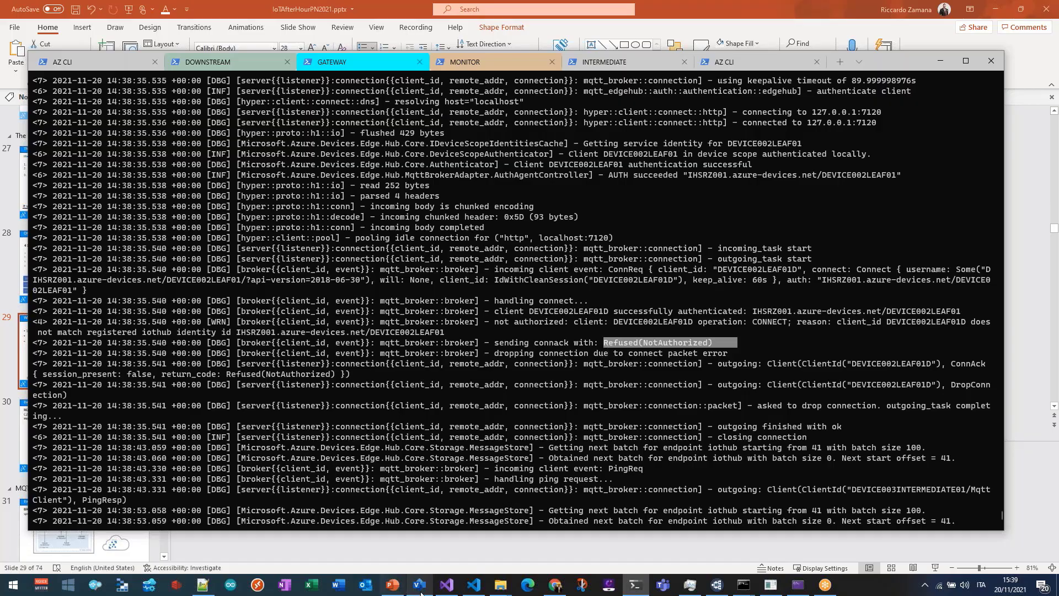
Switch to Visual Studio Code and highlight the {{iot:identity}} identity and the subscribe allow rule in gatewaydeploy.v.001.json, then review the edgeHub settings.
left_click(470, 586)
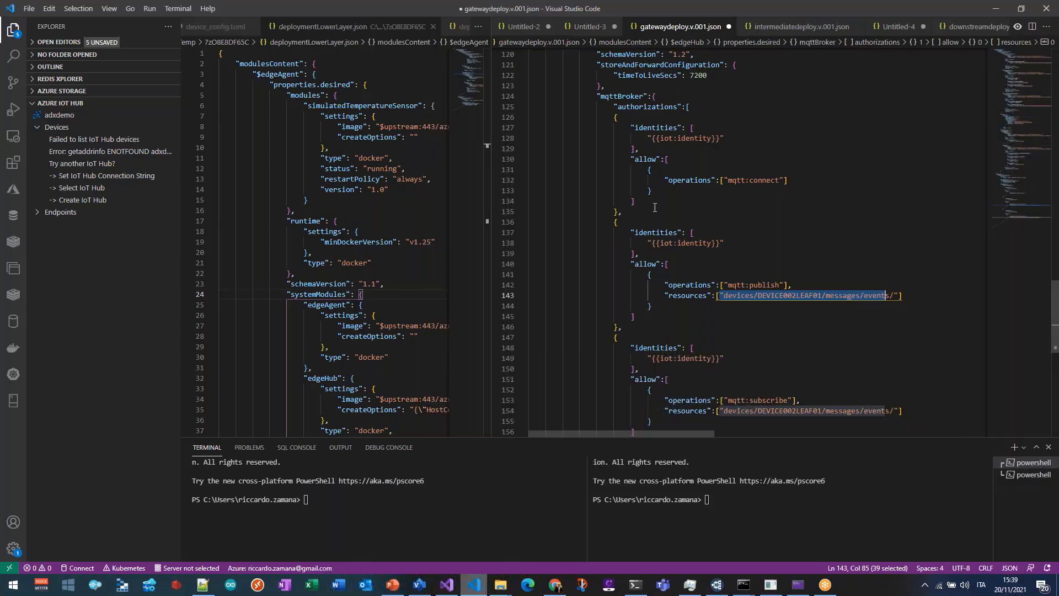
left_click(684, 138)
triple_click(684, 138)
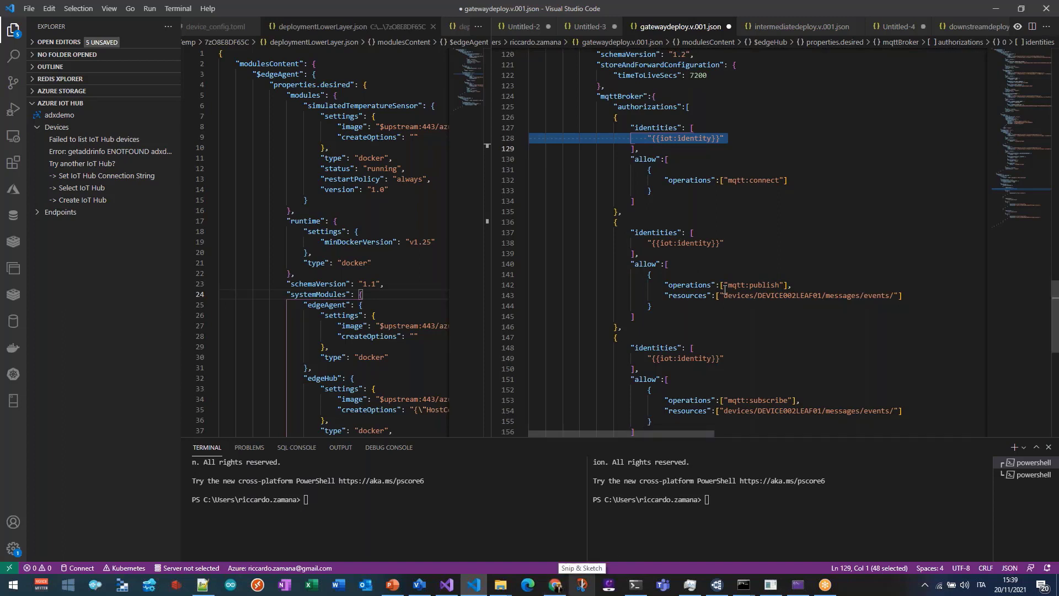
left_click_drag(662, 285, 652, 367)
scroll(651, 323, "down", 2)
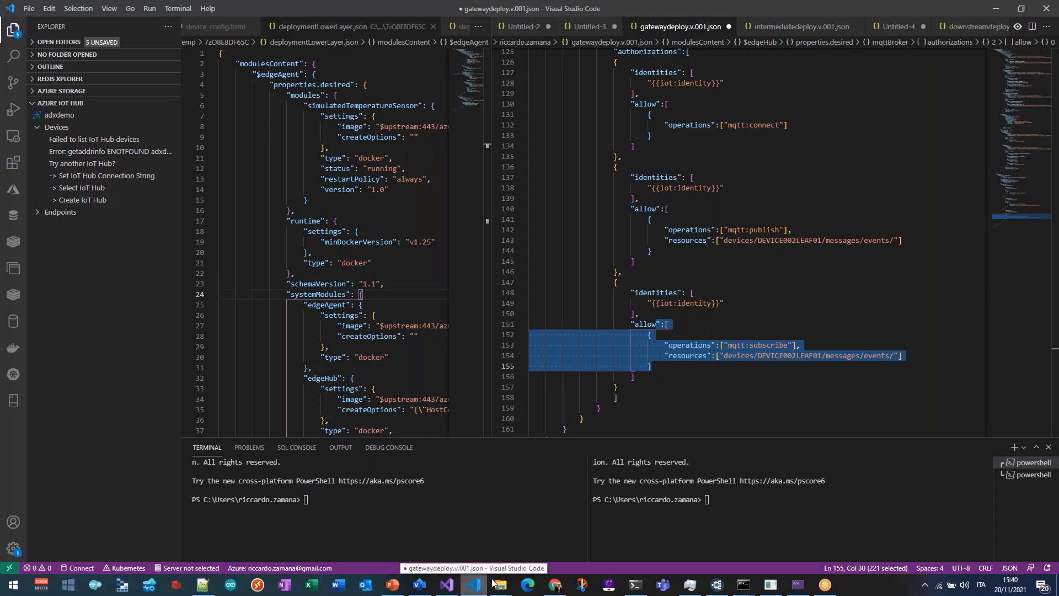
scroll(629, 219, "up", 5)
scroll(622, 244, "up", 8)
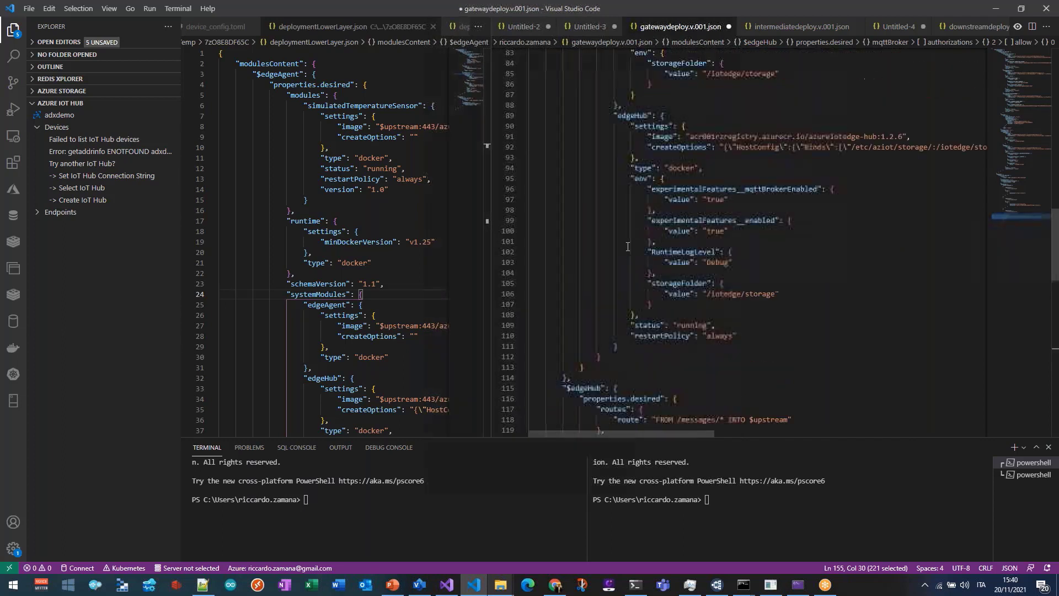
scroll(628, 246, "up", 4)
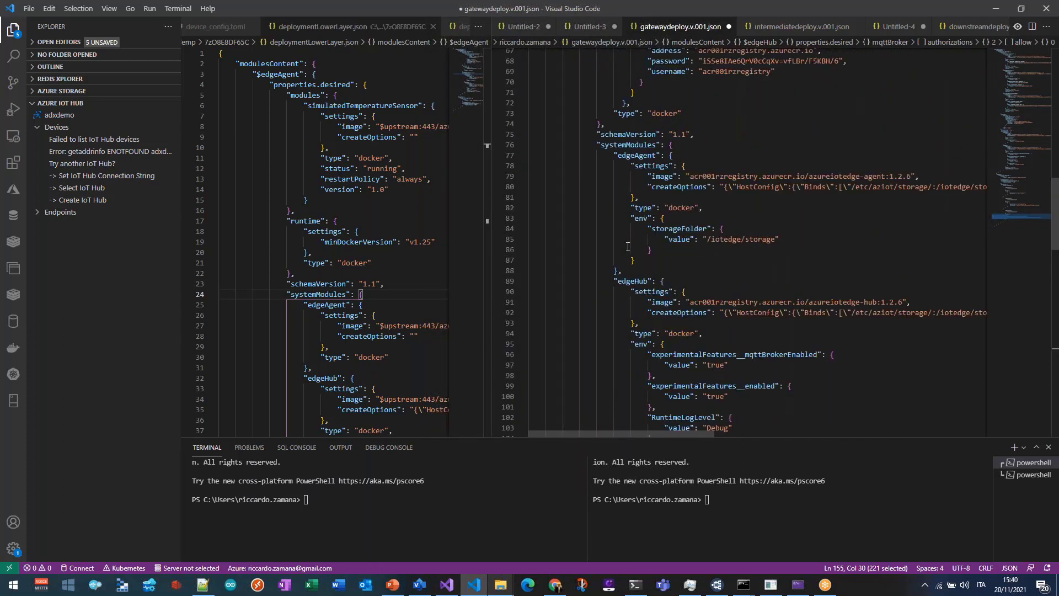
Switch to Chrome and review the IoT Edge devices of the IHSRZ001 hub in the Azure portal.
left_click(473, 587)
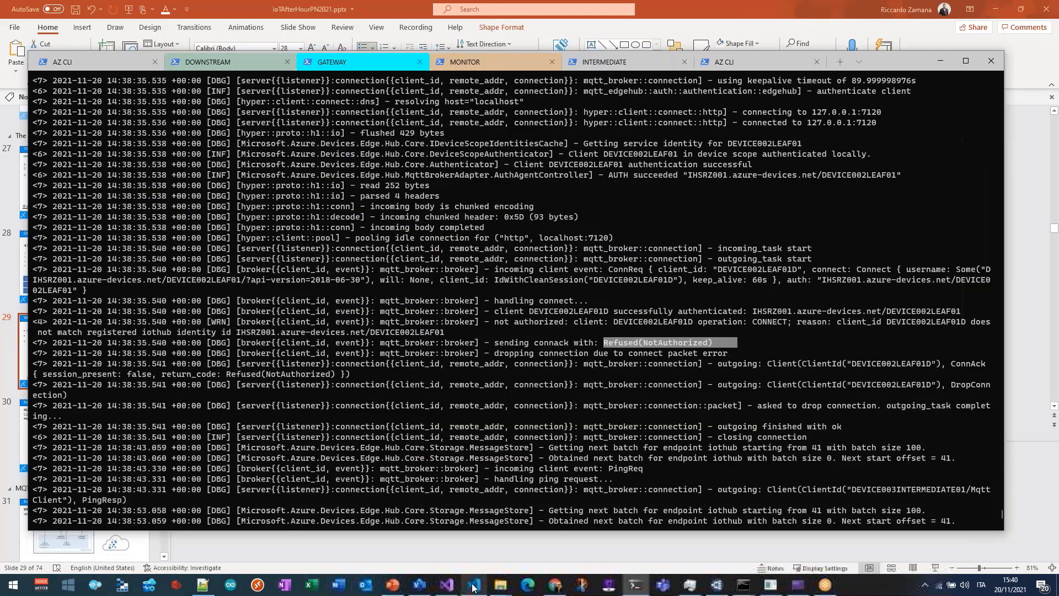
left_click(474, 587)
left_click(555, 585)
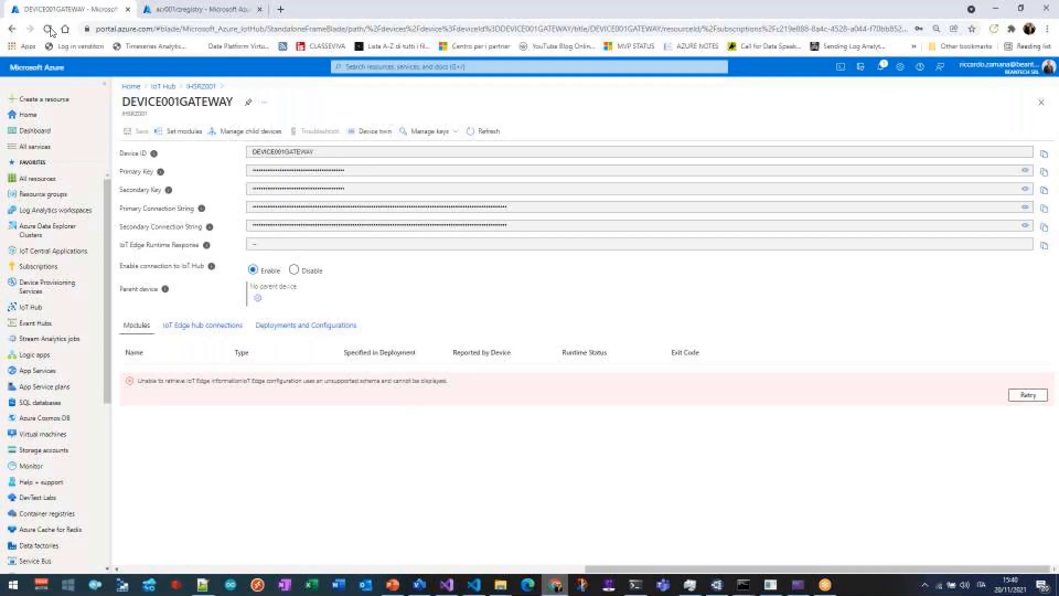
left_click(211, 87)
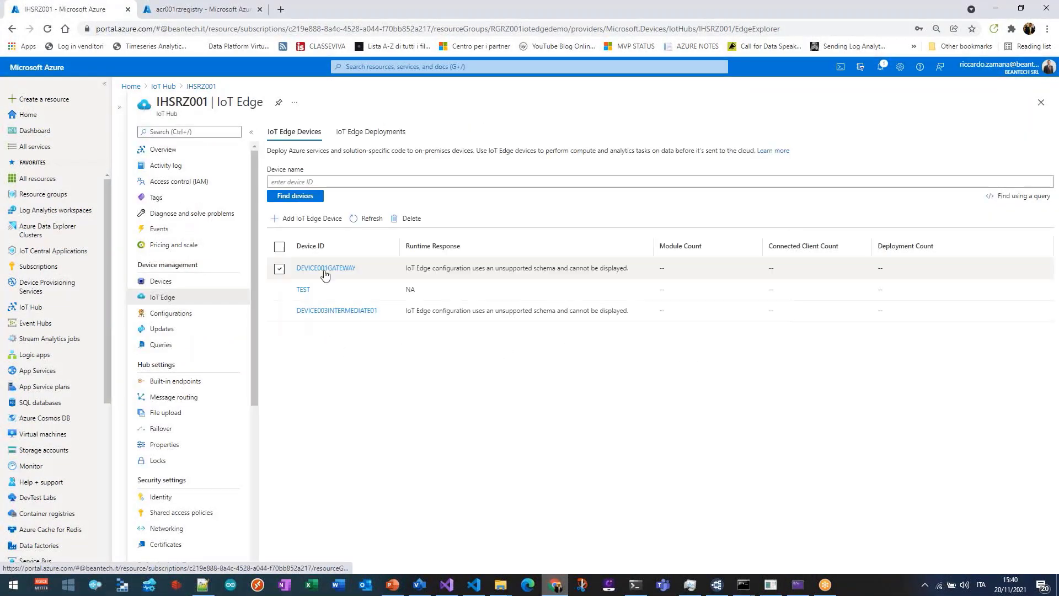
left_click(279, 269)
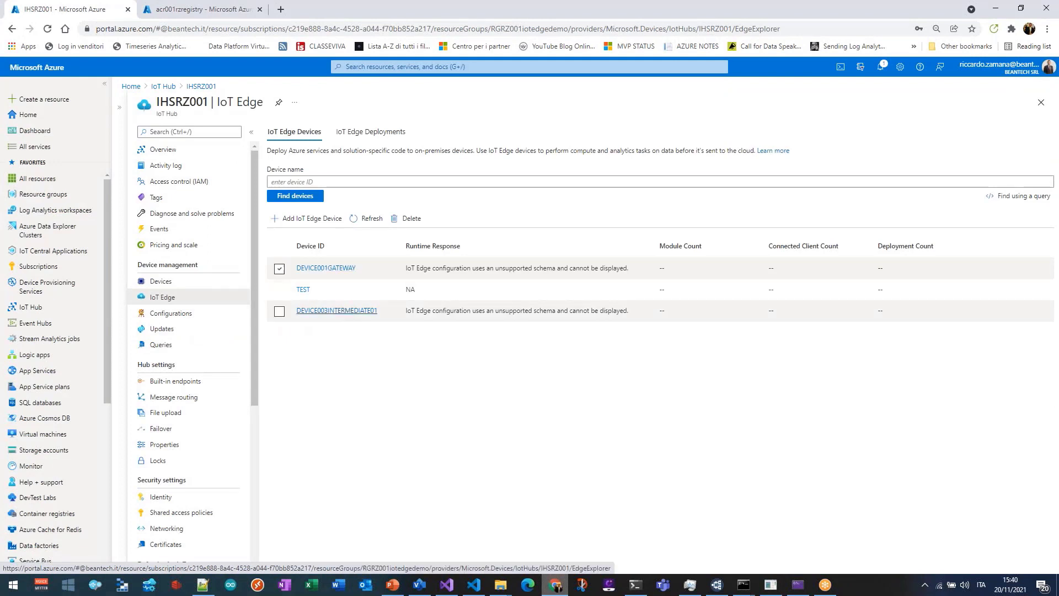
Open DEVICE002LEAF01 from the hub's device list and highlight its parent device assignment.
left_click(160, 280)
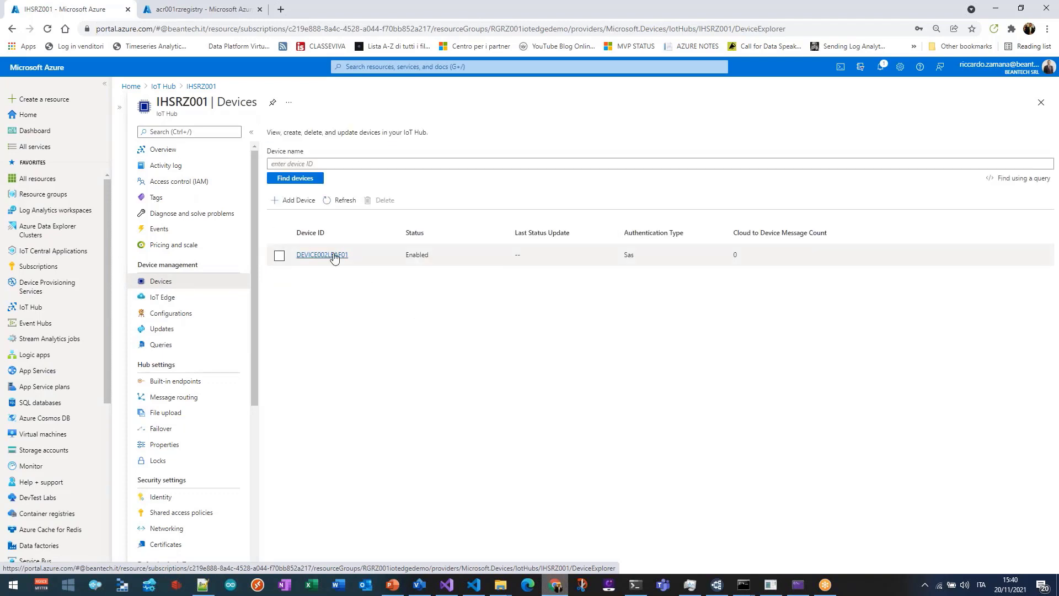
left_click(334, 256)
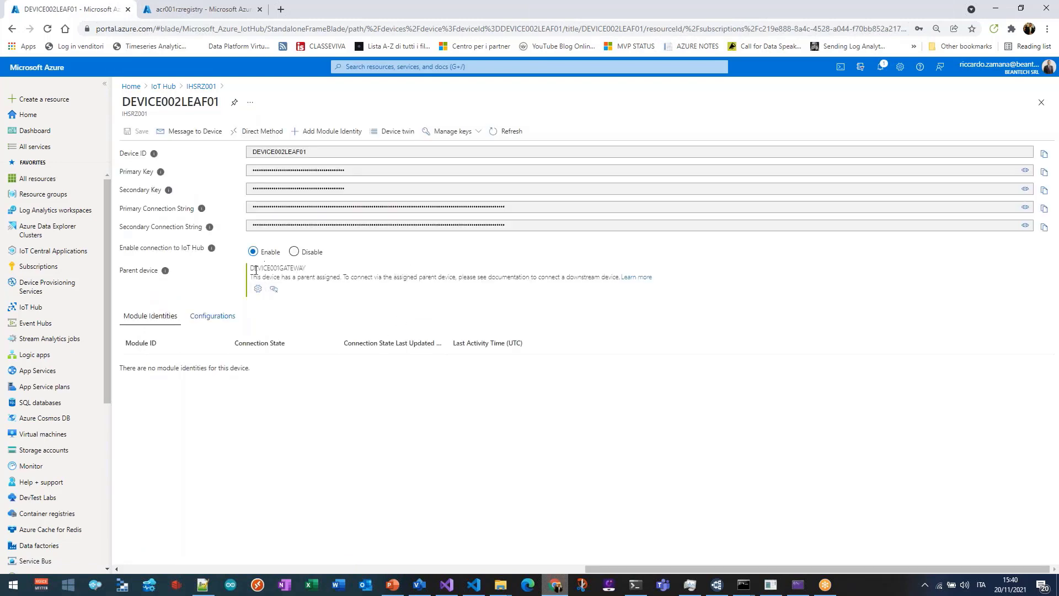
left_click_drag(254, 270, 324, 278)
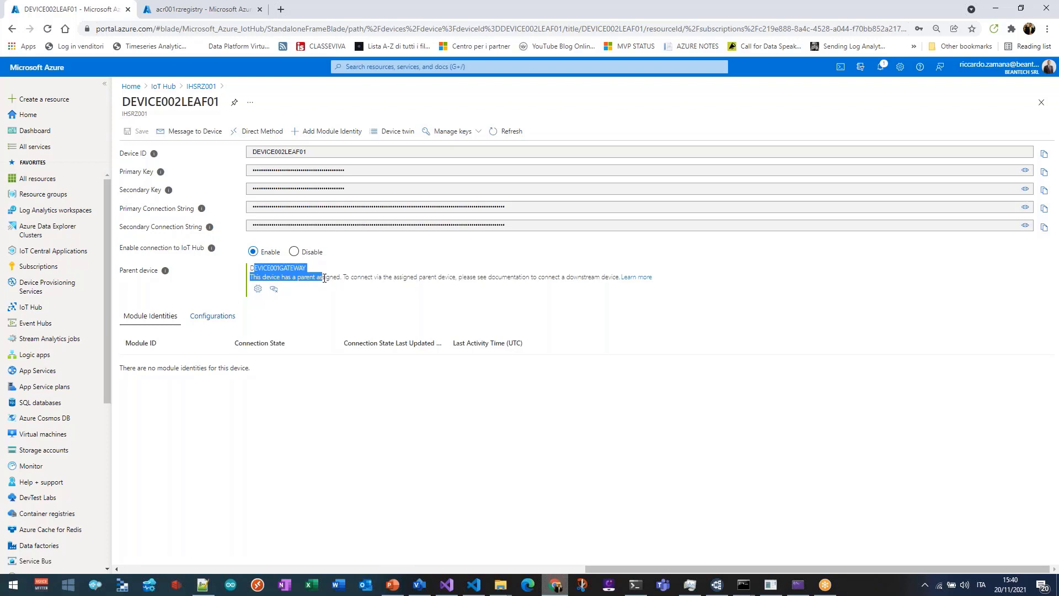
left_click(319, 278)
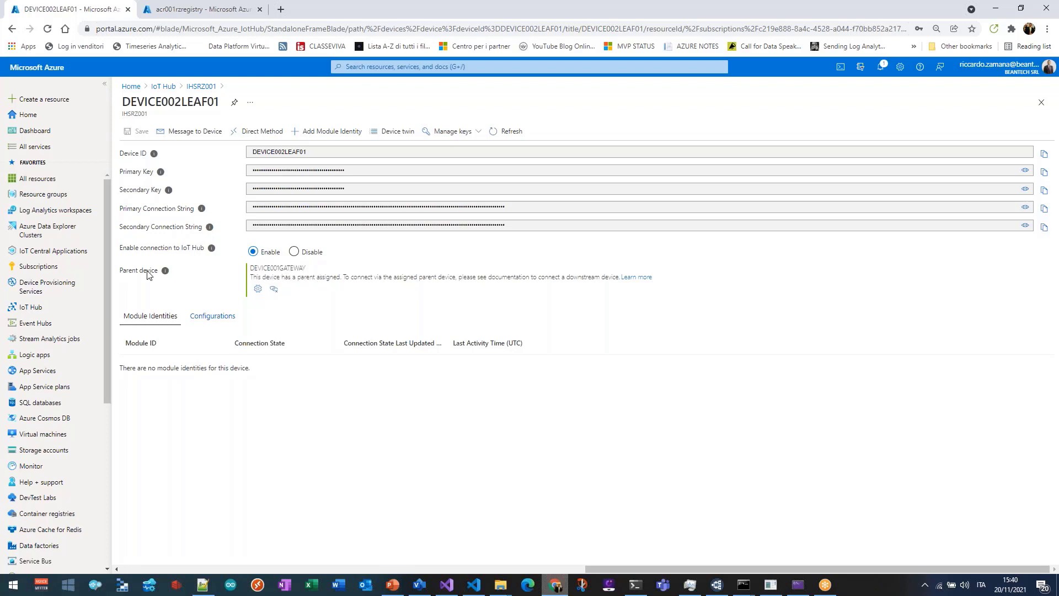
mouse_move(168, 274)
Switch to Visual Studio Code and review gatewaydeploy.v.001.json from the system modules back to the connected-registry and IoTEdgeAPIProxy modules.
left_click(203, 584)
left_click(472, 587)
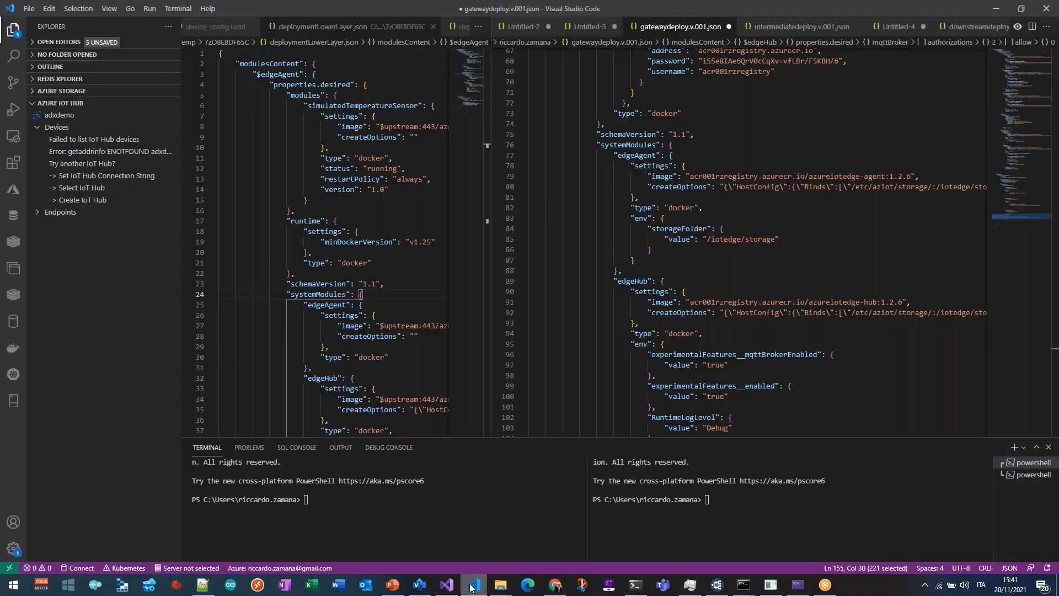
left_click(560, 186)
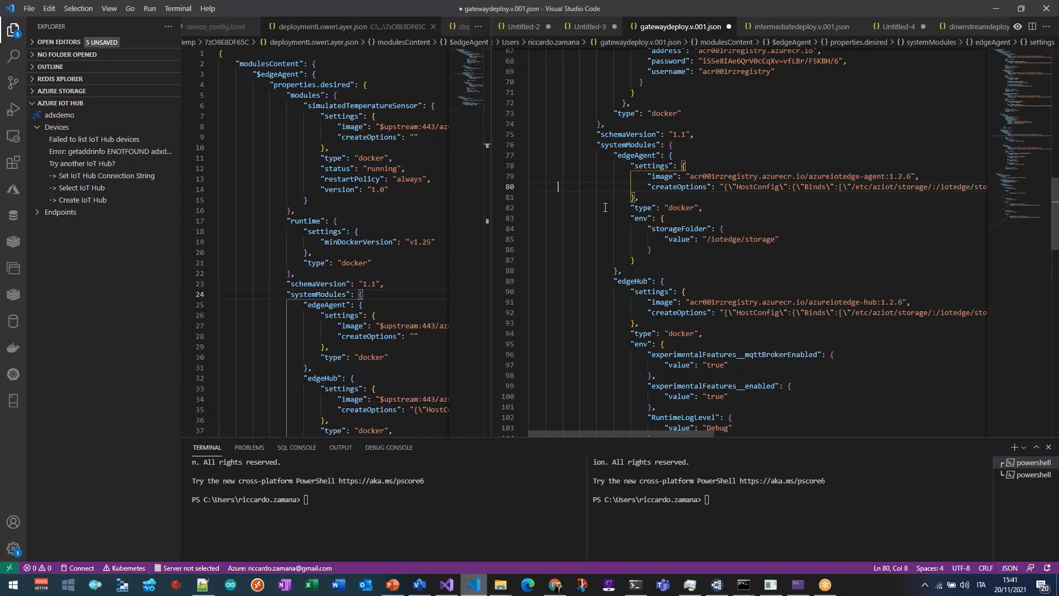
scroll(604, 213, "up", 11)
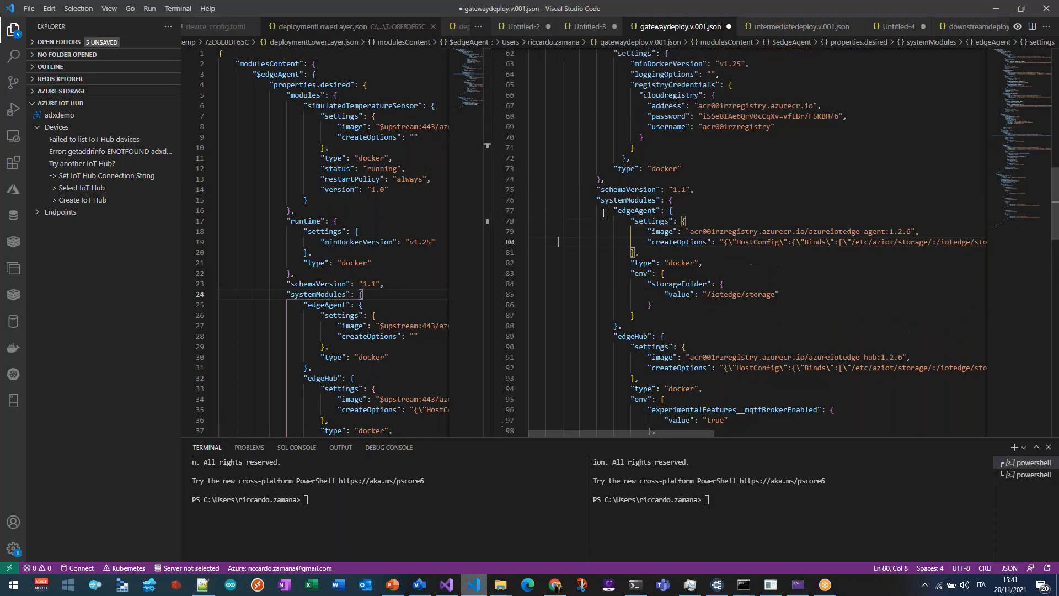
scroll(603, 213, "up", 11)
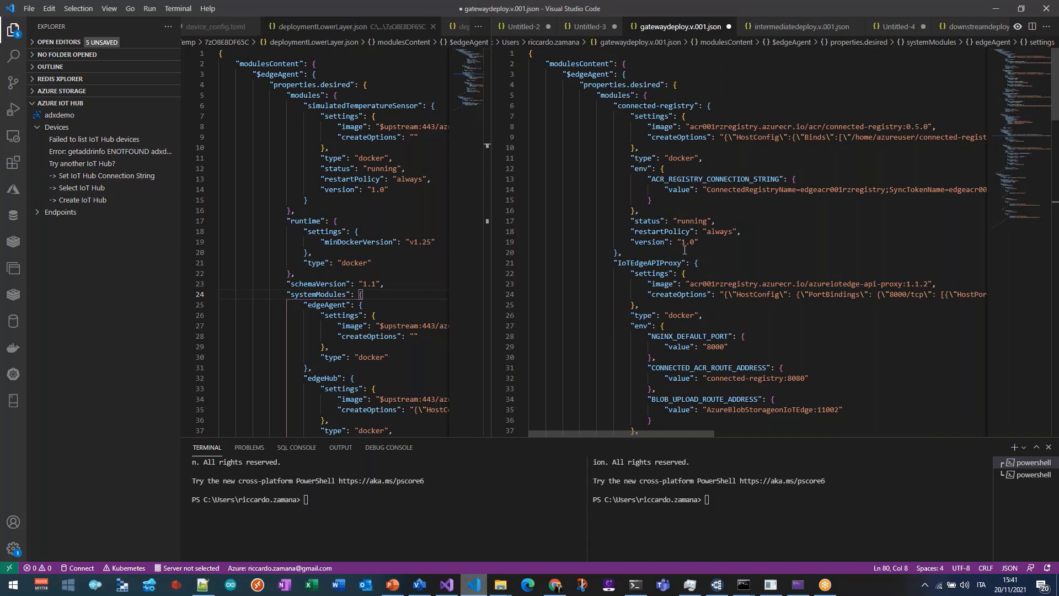
Switch to PowerPoint and browse the slide thumbnails past the MQTT Broker section.
left_click(395, 589)
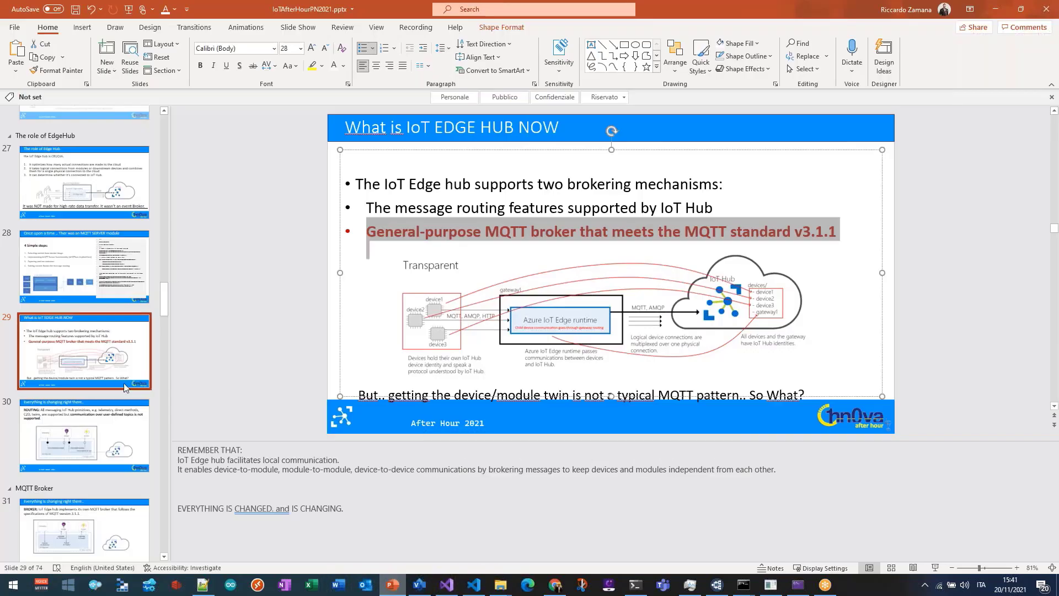
scroll(107, 369, "down", 10)
scroll(96, 347, "down", 13)
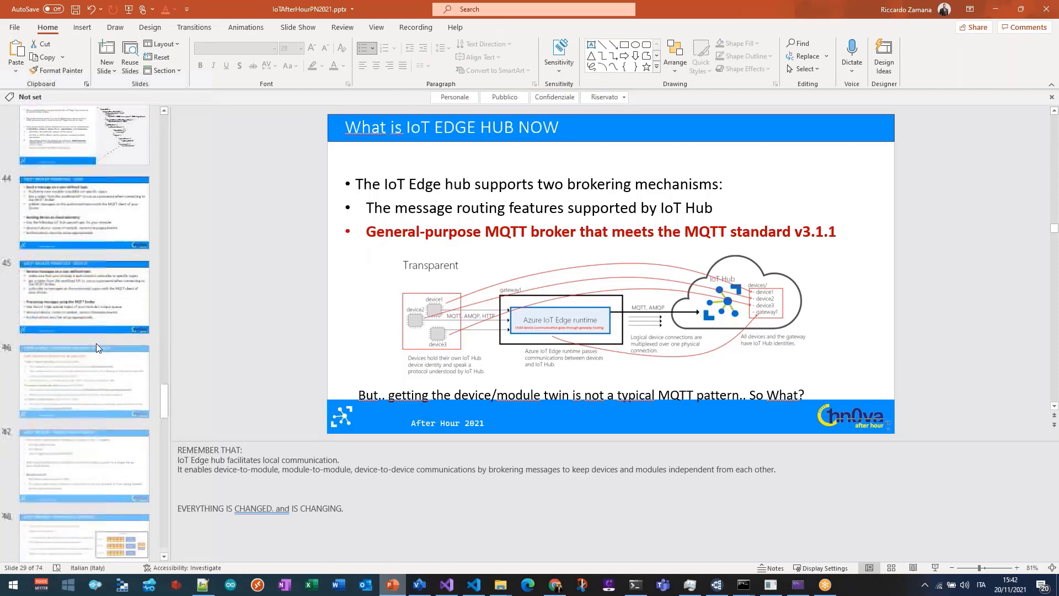
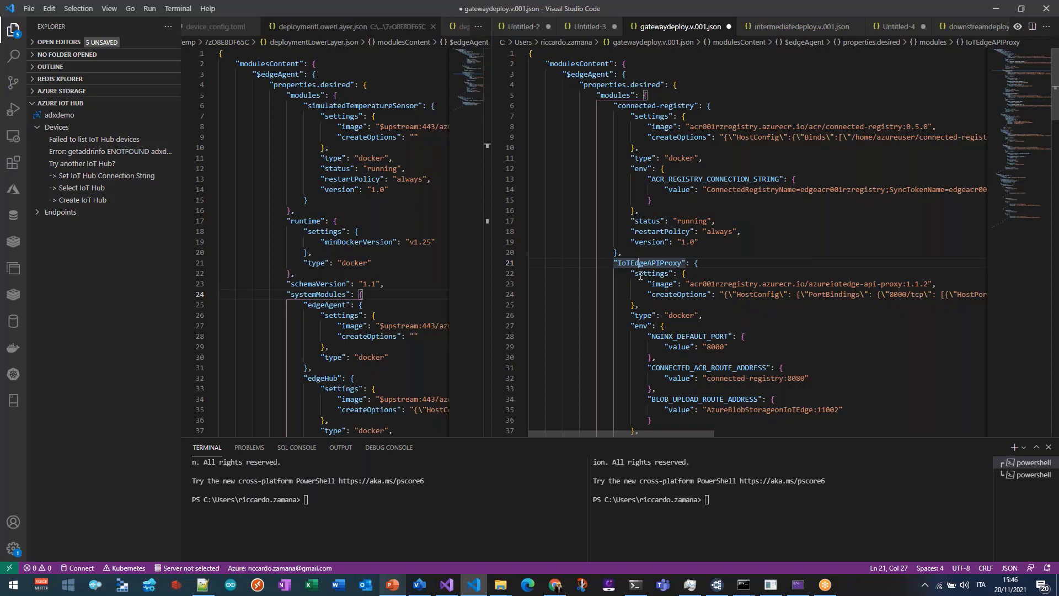
Highlight the connected-registry module in the gateway manifest and view the connected registries of acr001rzregistry in the RGRZ001iotedgedemo resource group in Chrome.
left_click_drag(620, 105, 695, 105)
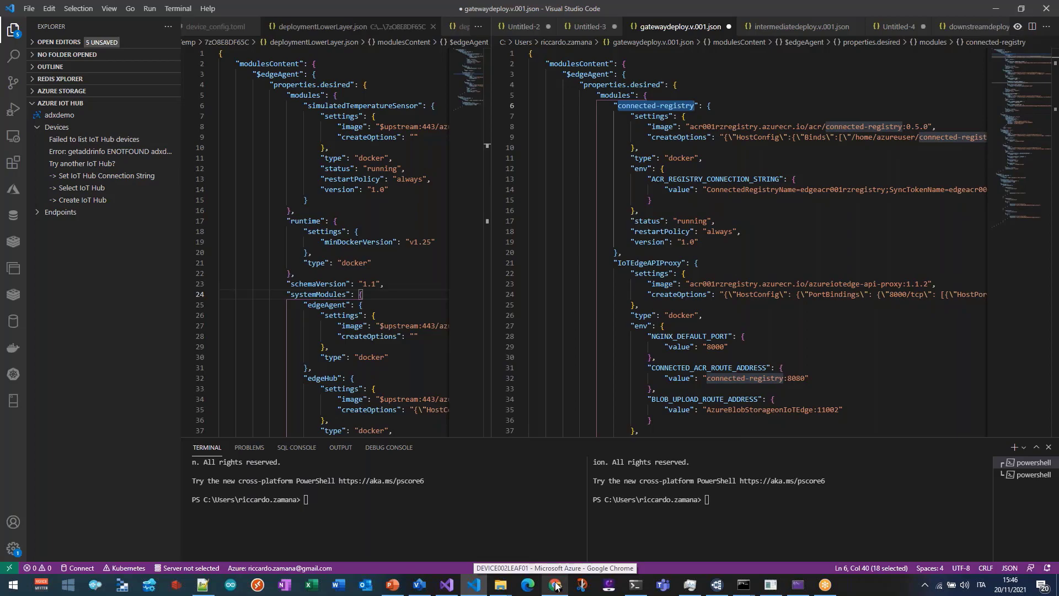
left_click(555, 586)
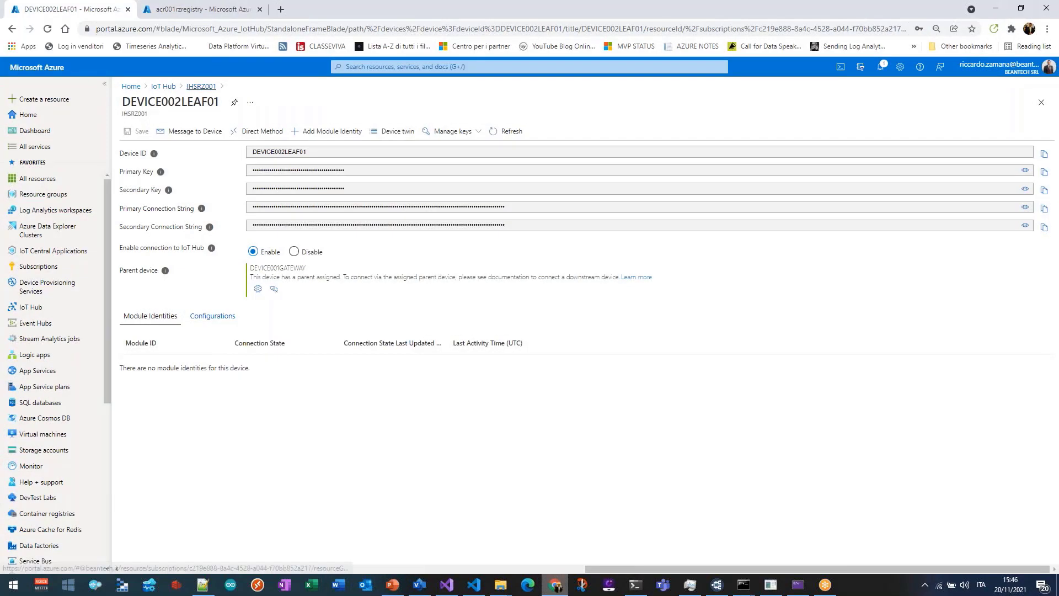
left_click(131, 86)
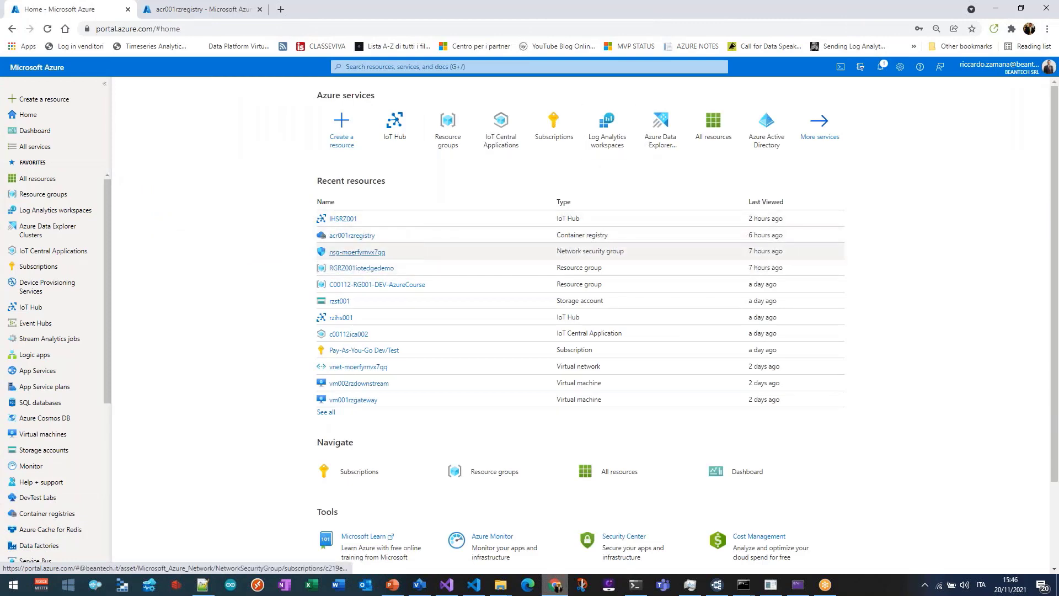
left_click(360, 269)
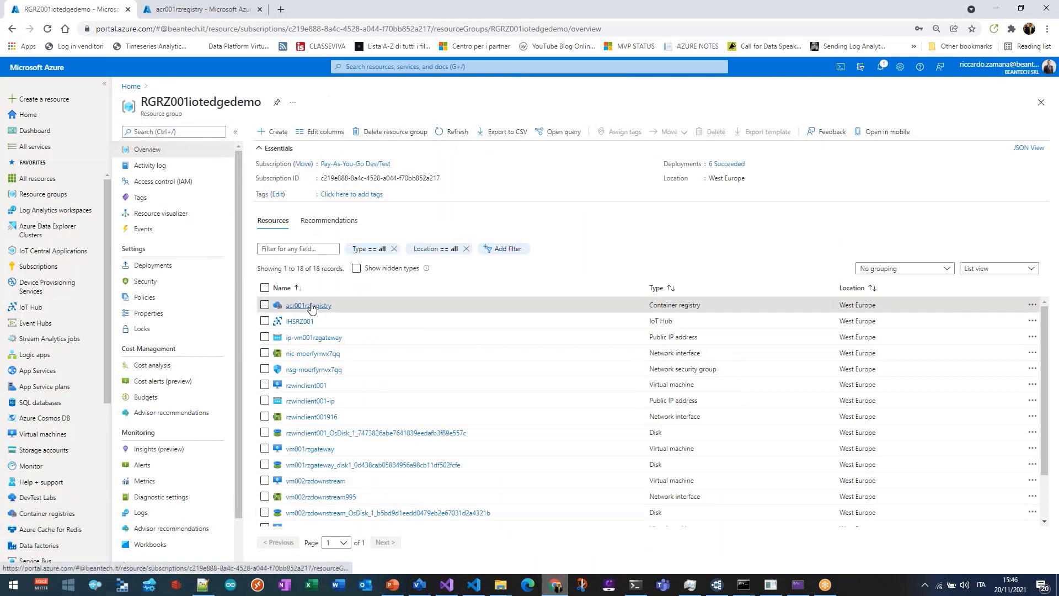
left_click(308, 306)
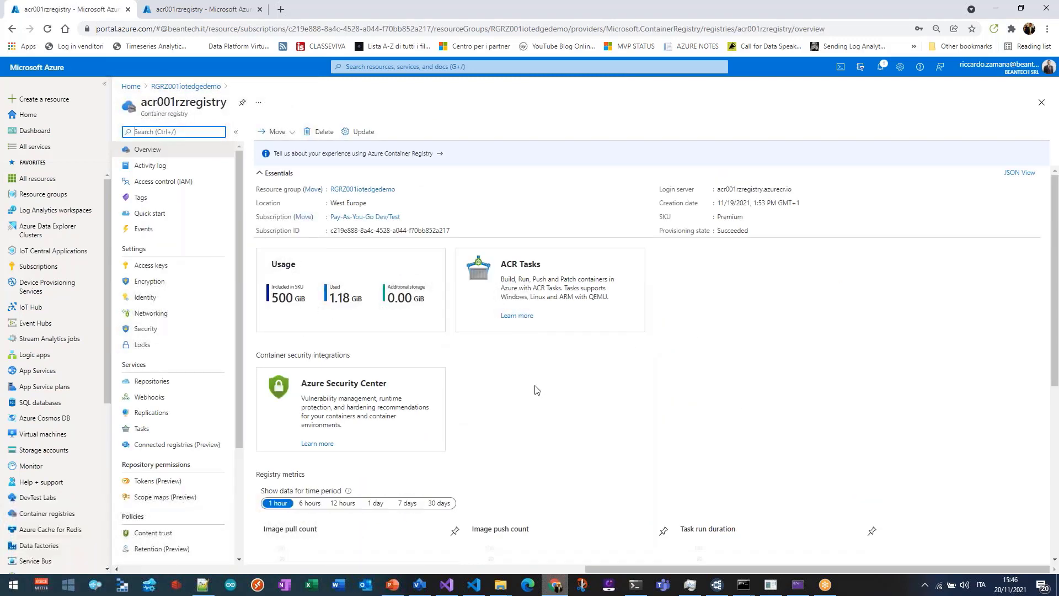
scroll(176, 342, "down", 3)
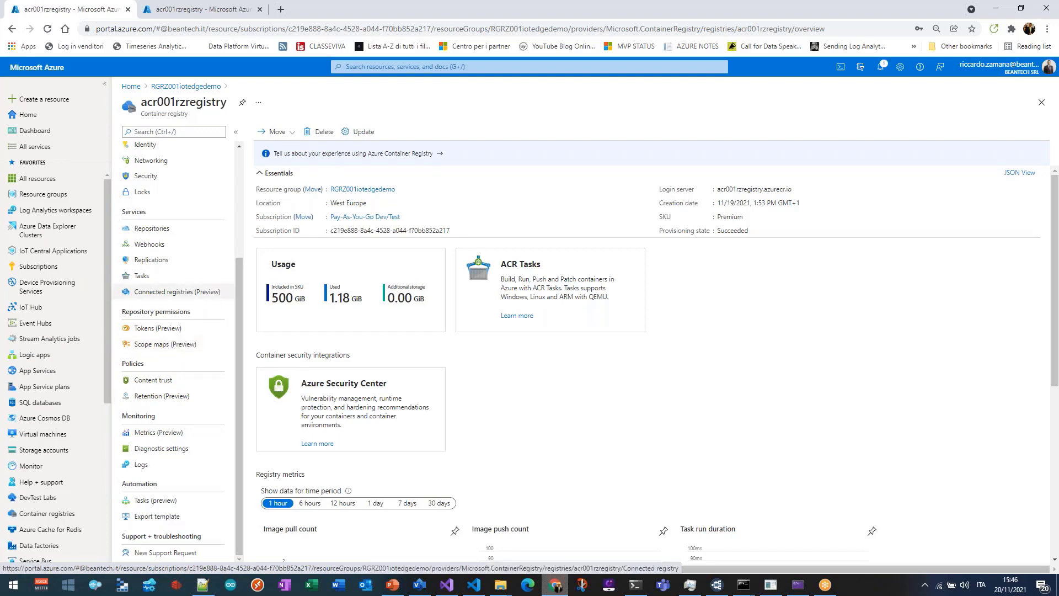
left_click(176, 292)
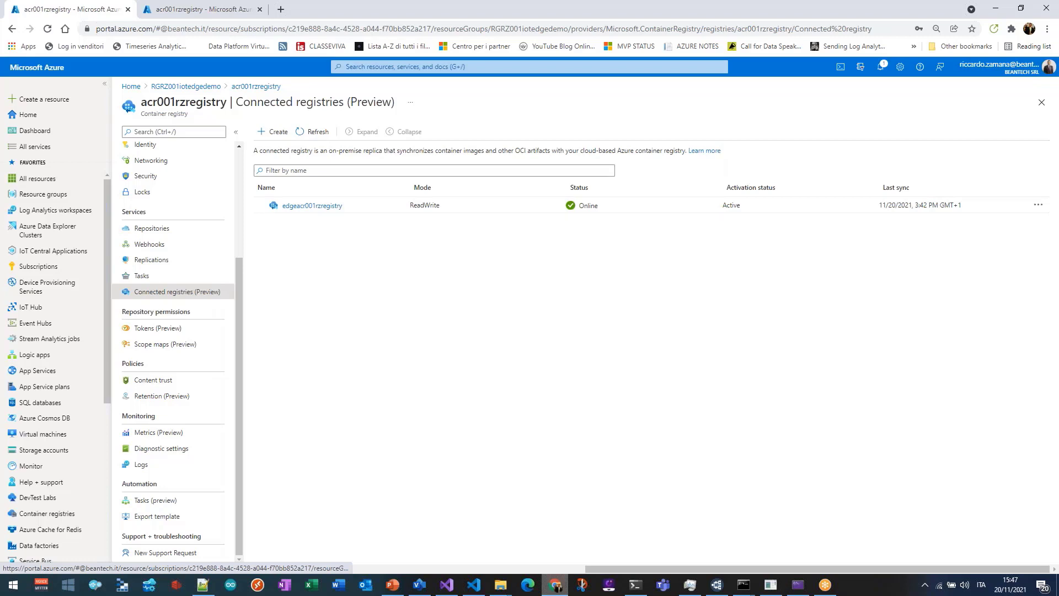
Switch to Visual Studio and open the Publish page of the MqttClient project in the DistributedEdge solution.
left_click(448, 583)
left_click(958, 168)
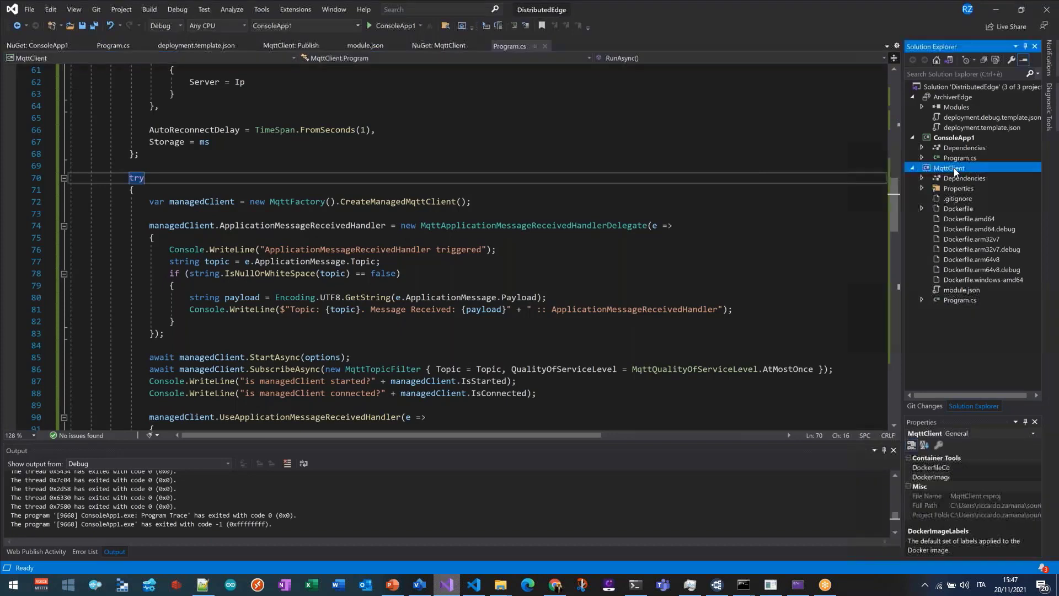
right_click(954, 167)
left_click(825, 250)
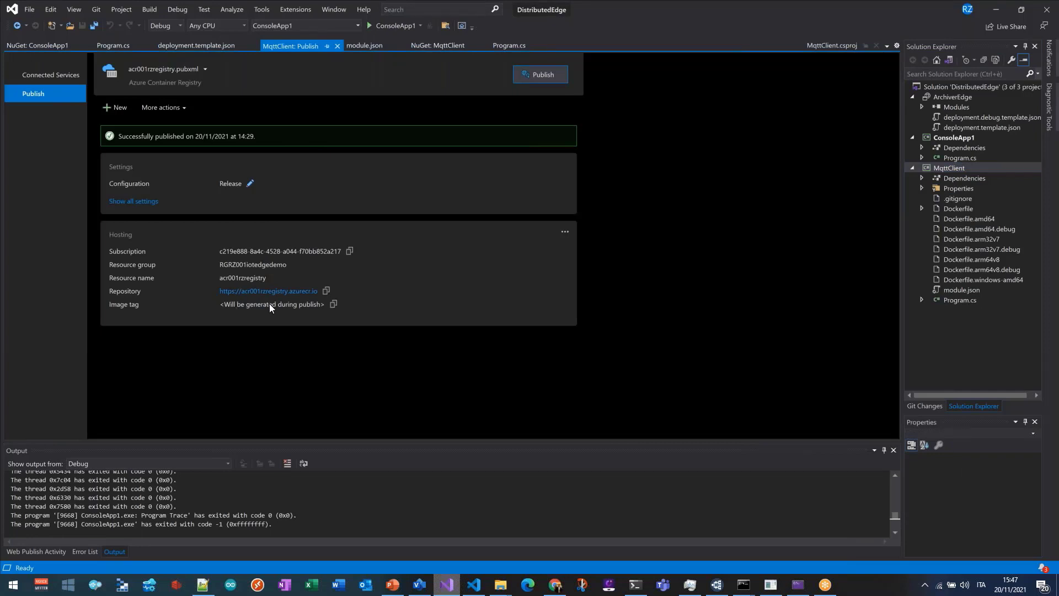
Return to the Azure portal and view the repositories of the acr001rzregistry container registry.
left_click(1002, 14)
left_click(165, 229)
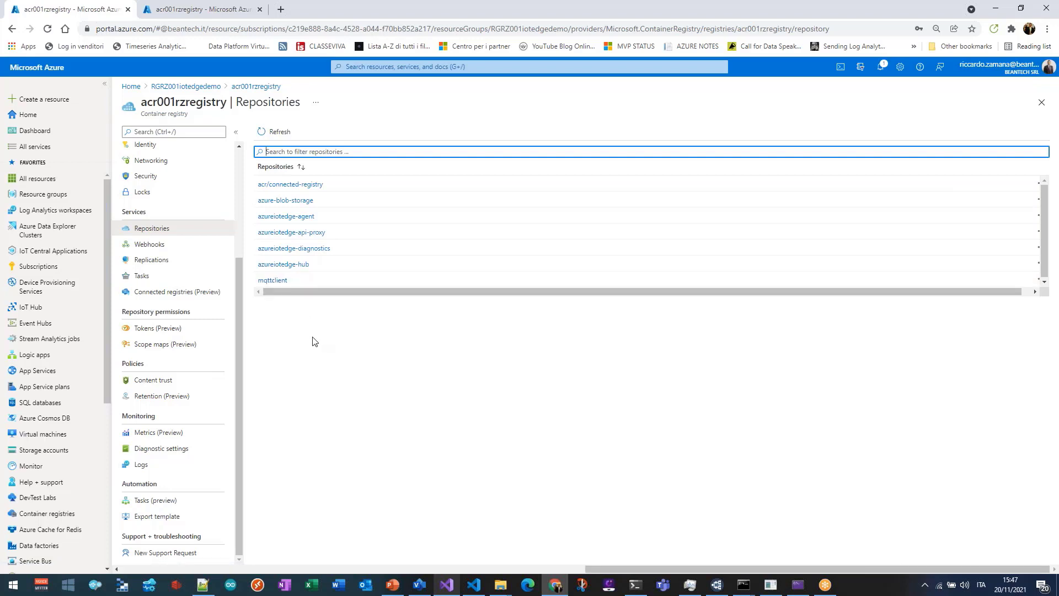
scroll(185, 394, "up", 3)
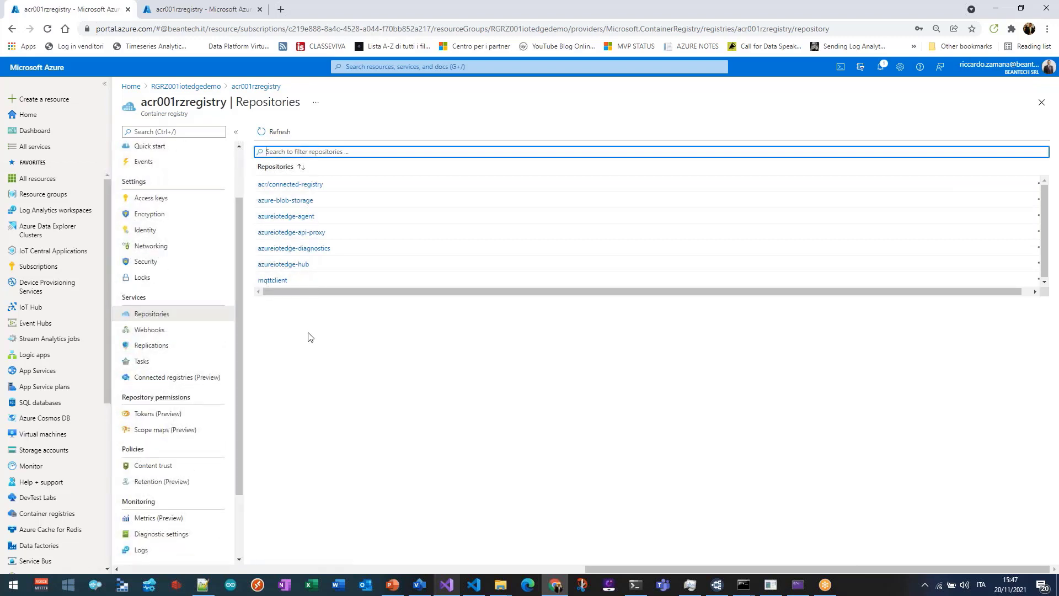
Open the connected registries of acr001rzregistry and view the details of edgeacr001rzregistry.
left_click(180, 377)
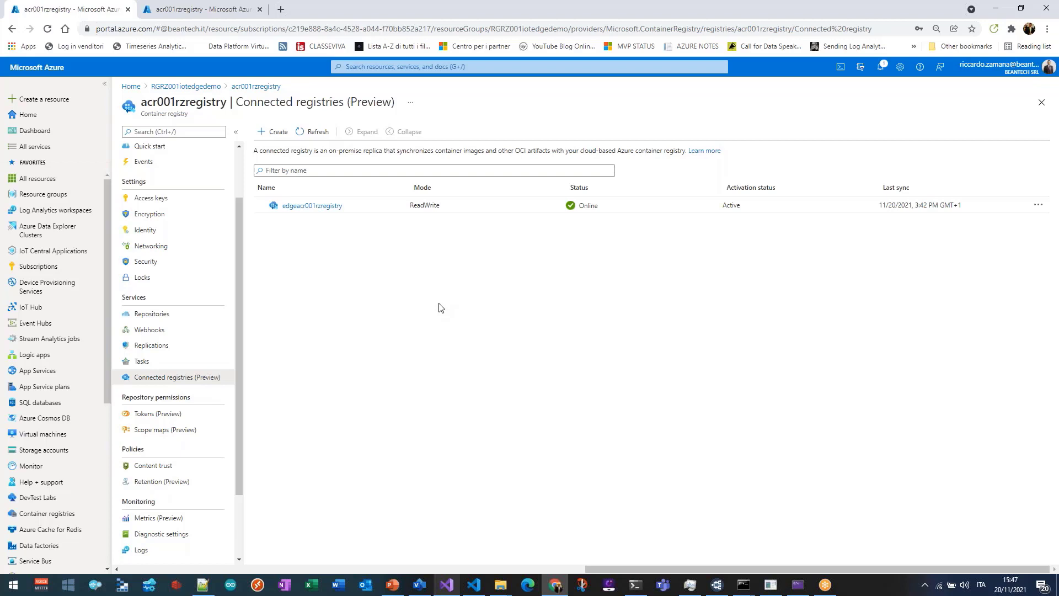
left_click(325, 205)
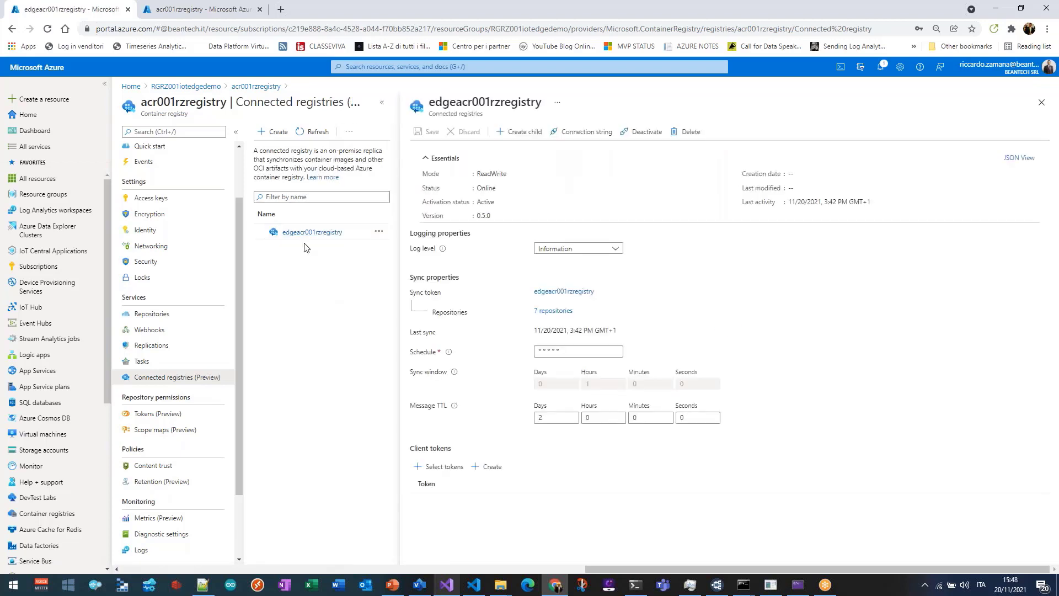
left_click(1042, 102)
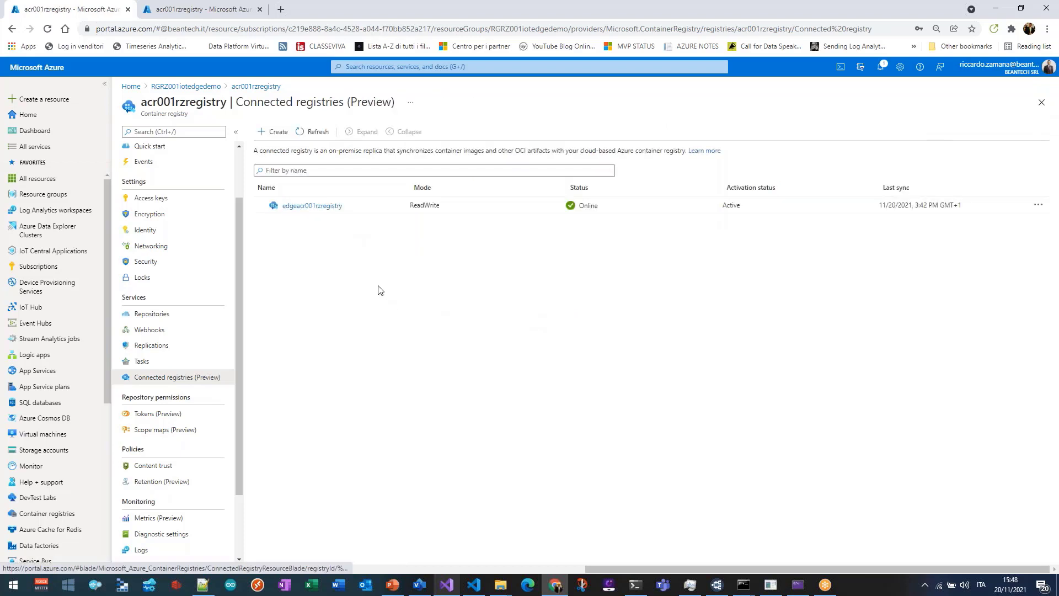
Start creating a connected registry and view its Parent choices, consulting the hierarchical IoT Edge diagram in PowerPoint before returning to the portal form.
left_click(274, 132)
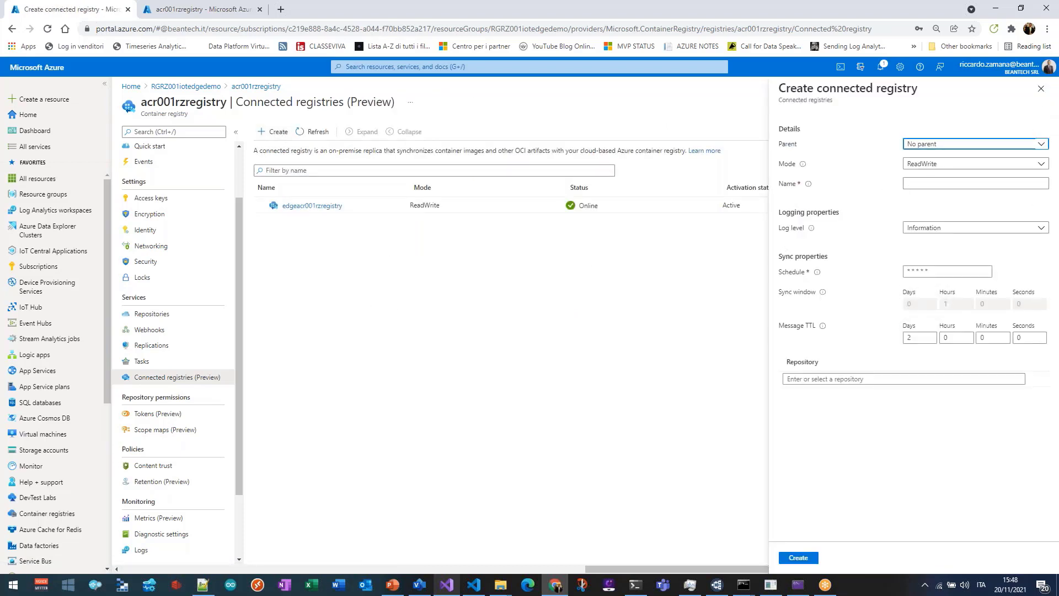
left_click(949, 144)
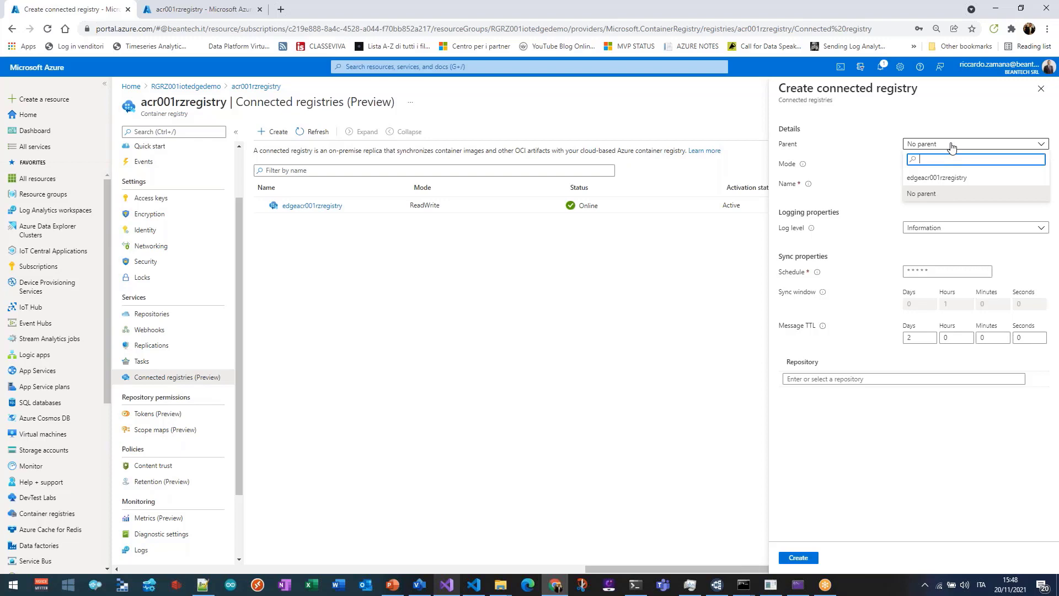
left_click(392, 585)
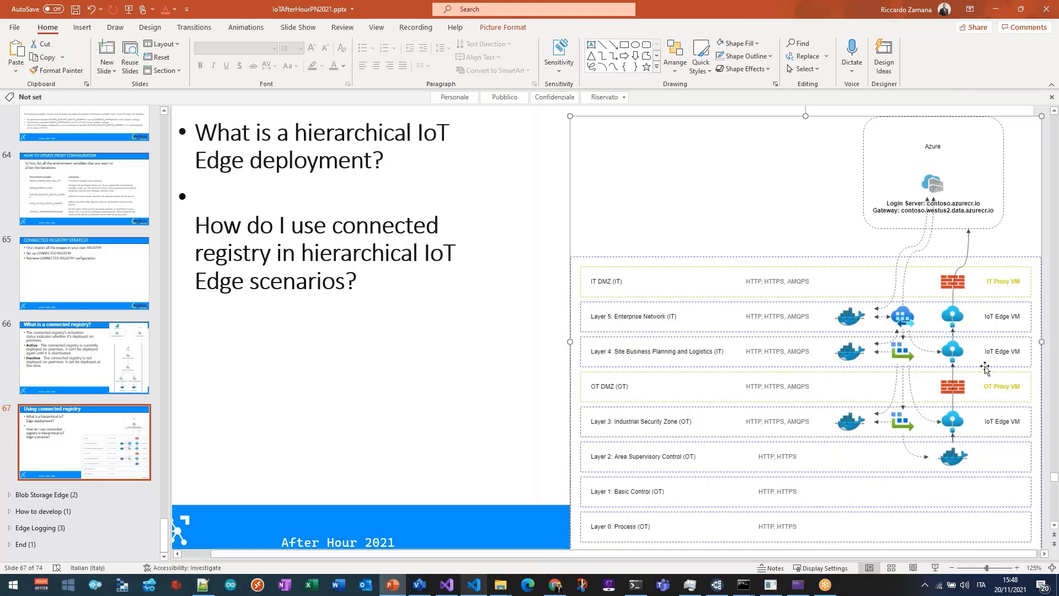
left_click(995, 9)
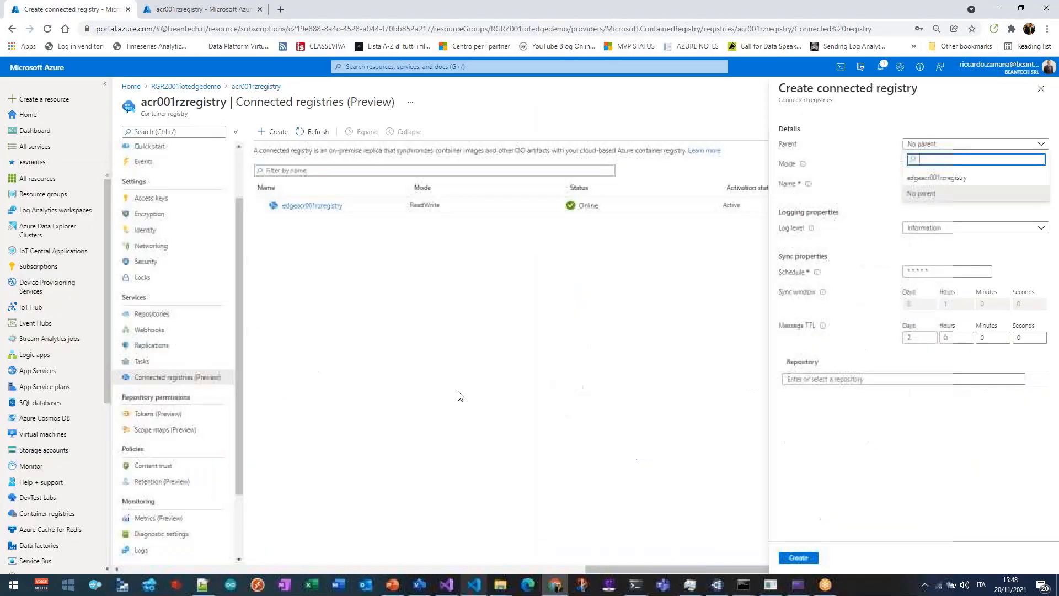
left_click(923, 145)
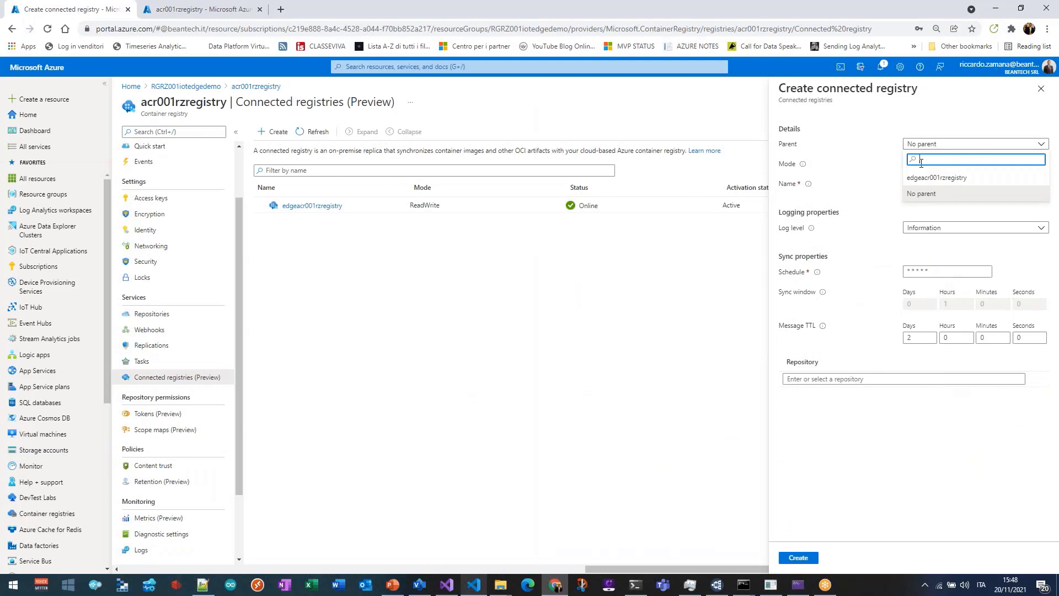
left_click(878, 183)
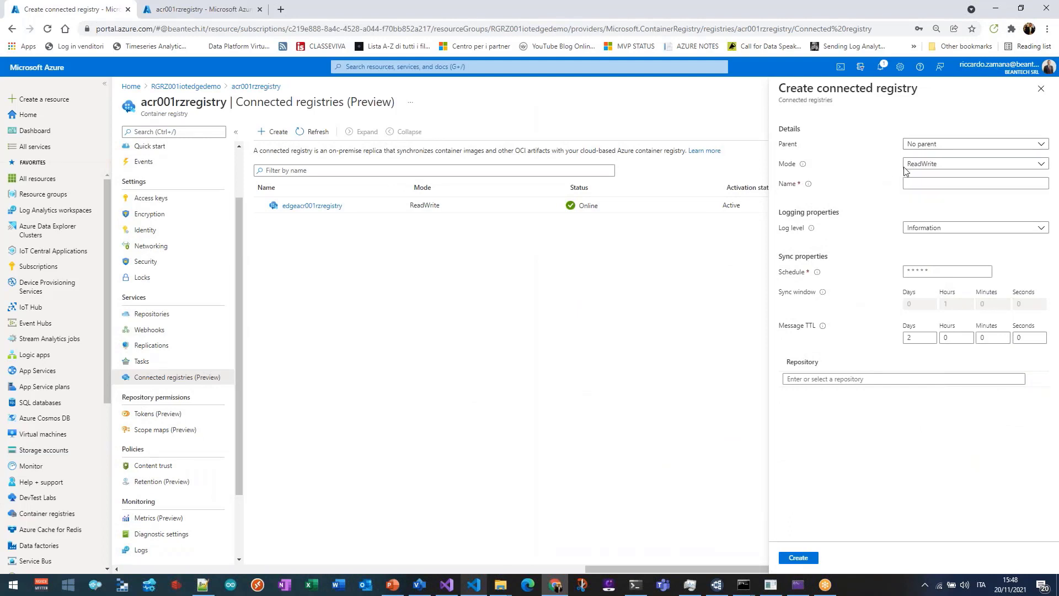
View the available Mode and sync Schedule options for the new connected registry.
left_click(938, 164)
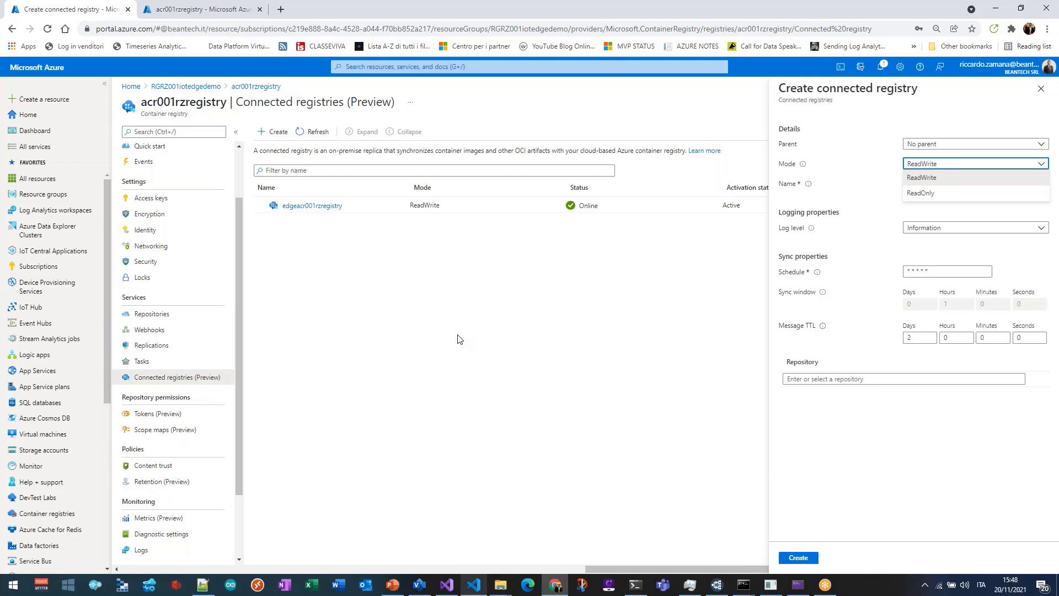
left_click(875, 303)
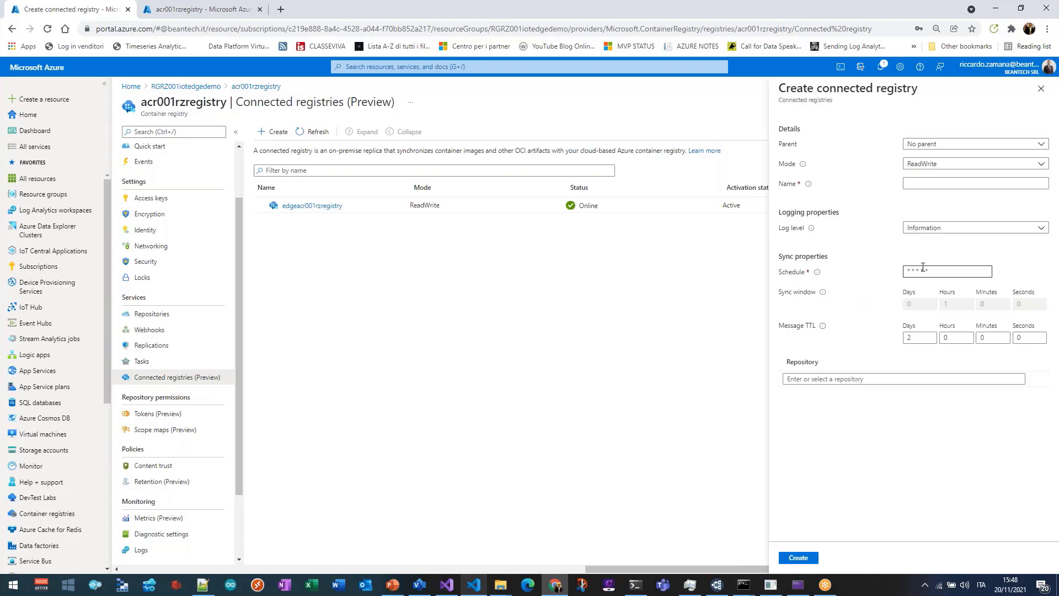
left_click(940, 271)
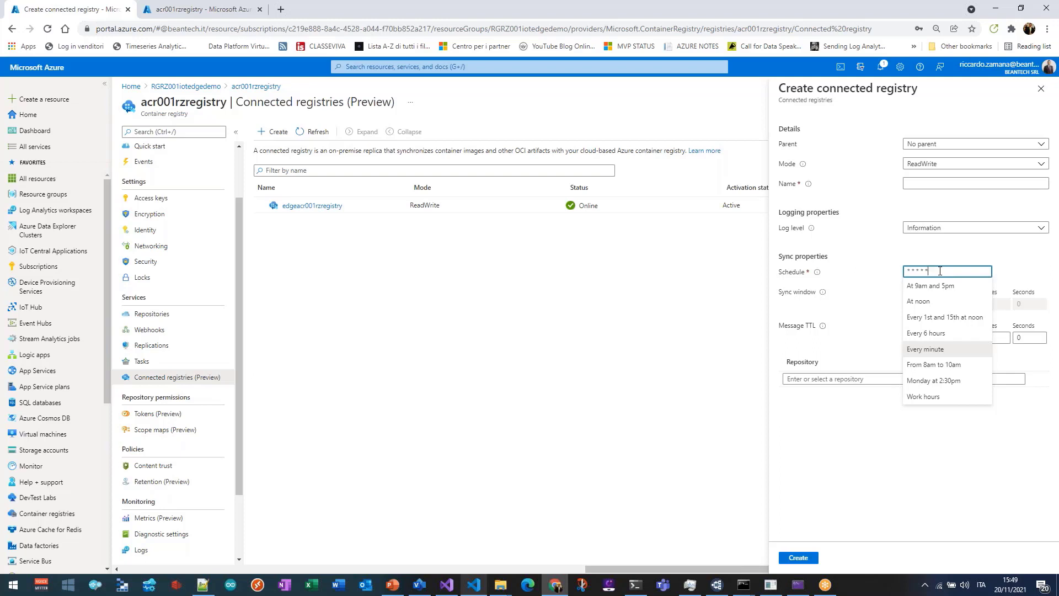
left_click(844, 451)
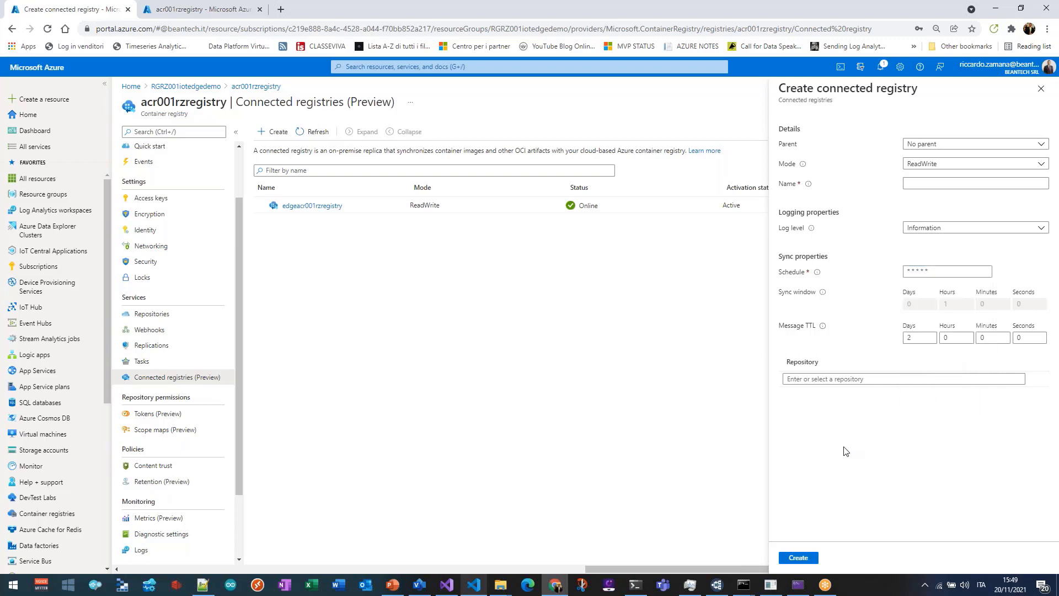
Add the azure-blob-storage and mqttclient repositories to the new connected registry, and discard the unsaved form.
left_click(861, 379)
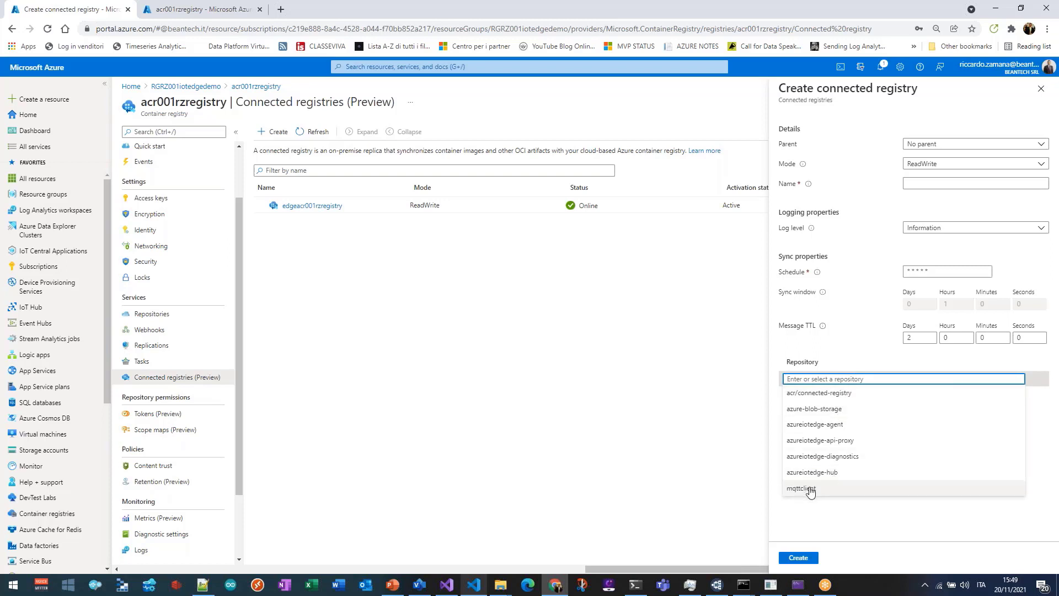
left_click(831, 410)
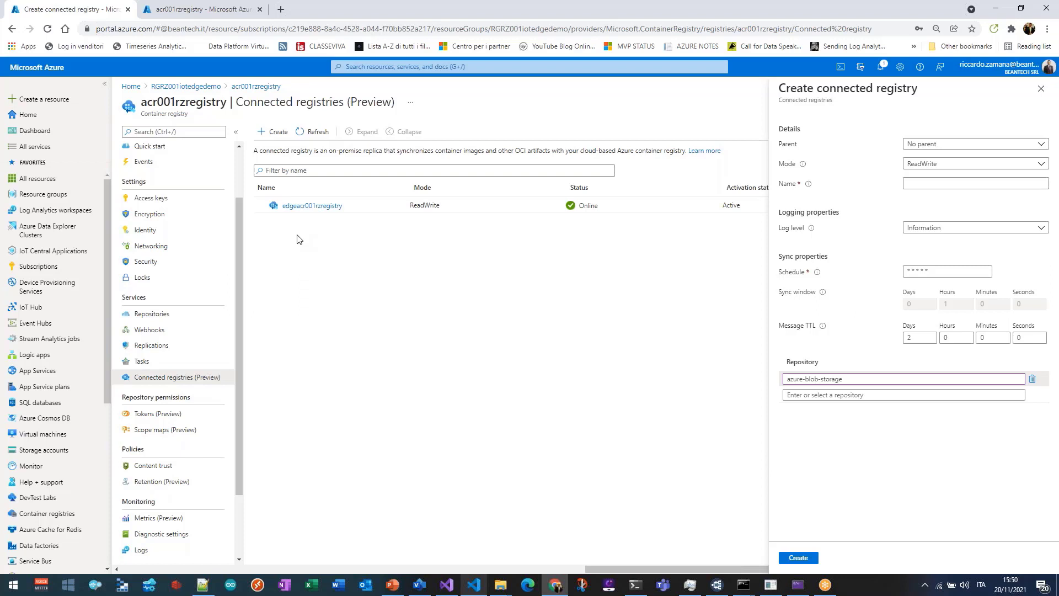
left_click(800, 395)
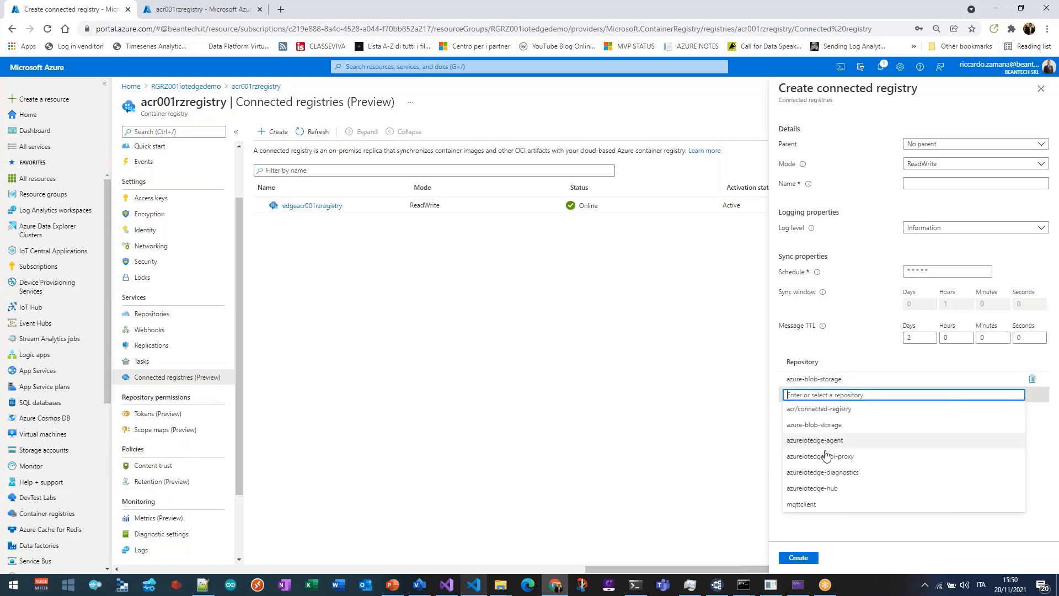
left_click(811, 505)
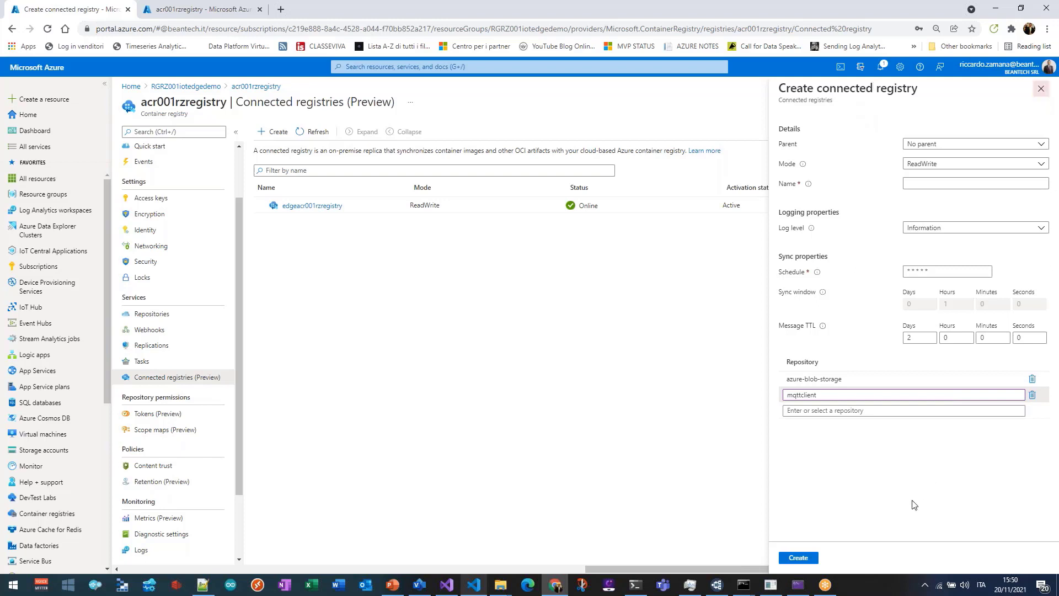
left_click(1041, 88)
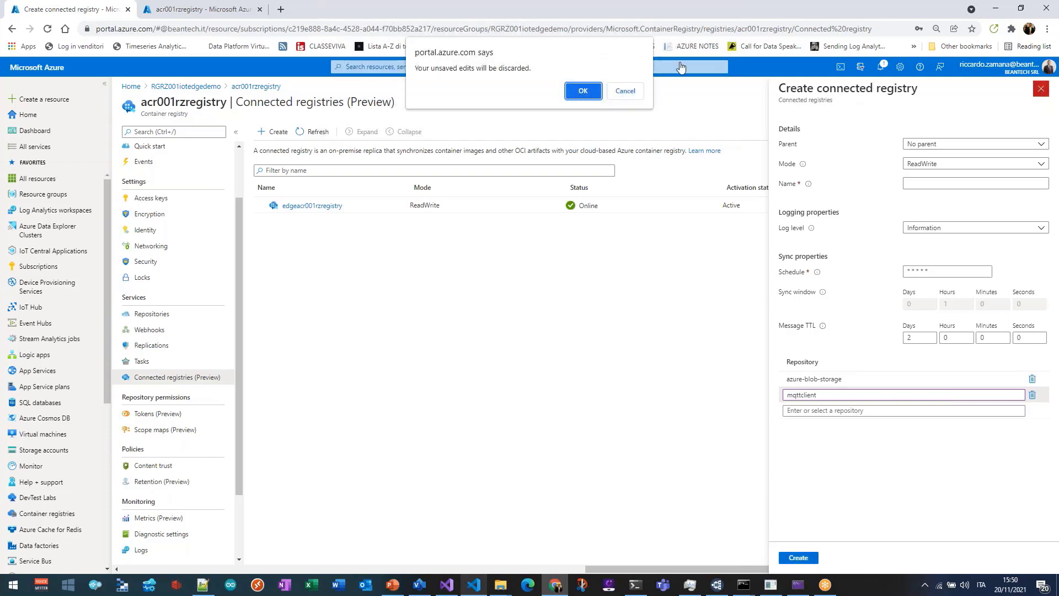
left_click(583, 91)
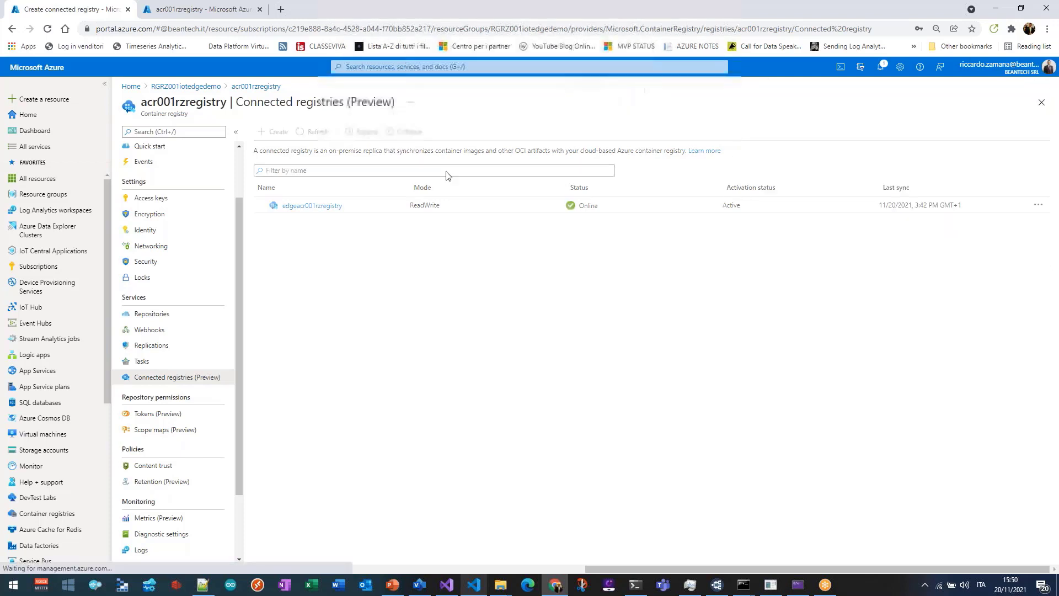
Reopen the properties of the existing edgeacr001rzregistry to check its sync settings, and return to the connected registries list.
left_click(309, 205)
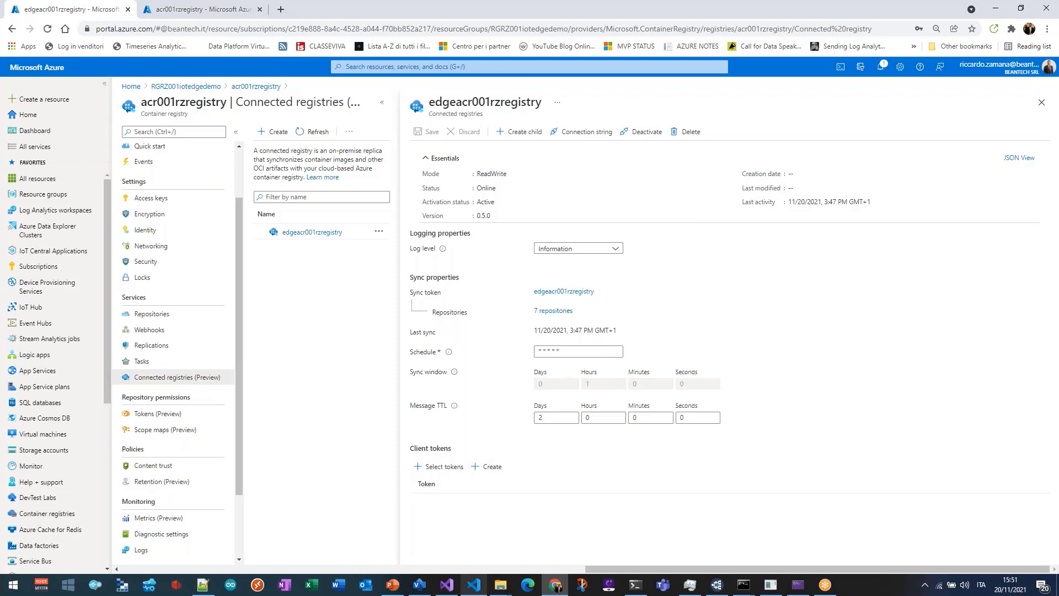
left_click(1042, 104)
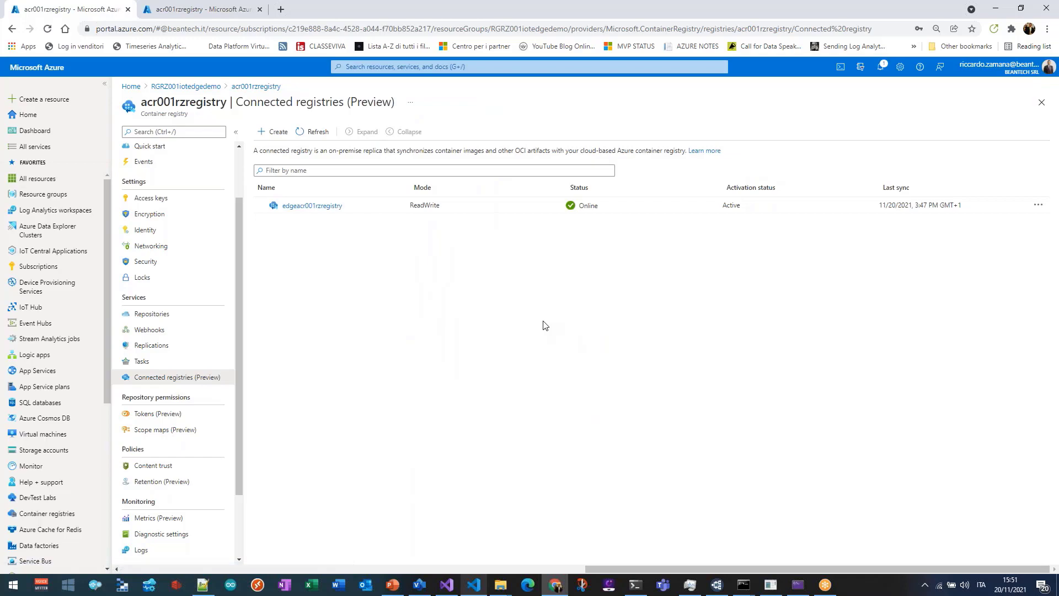
Switch to Visual Studio Code and step through the opening lines of the connected-registry module in gatewaydeploy.v.001.json.
left_click(473, 585)
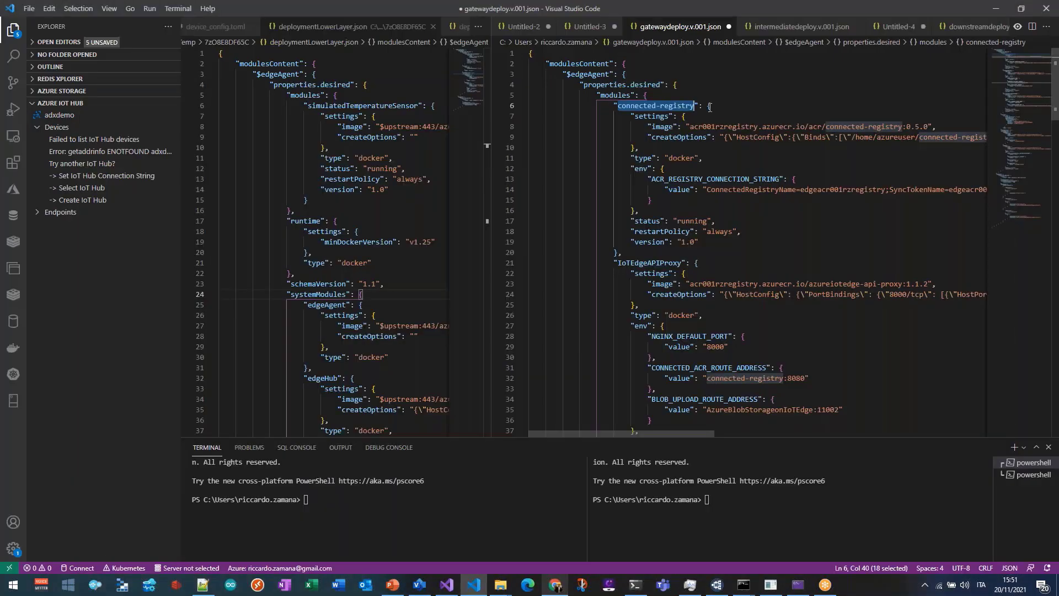
left_click(710, 107)
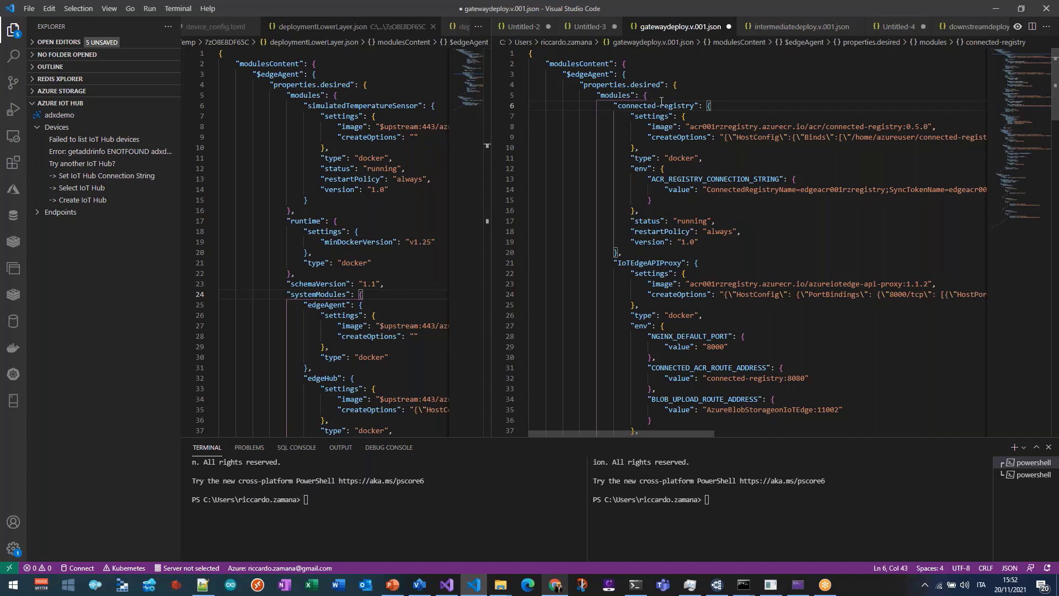
key("Down")
key("Down")
key("Down")
key("Down")
key("Down")
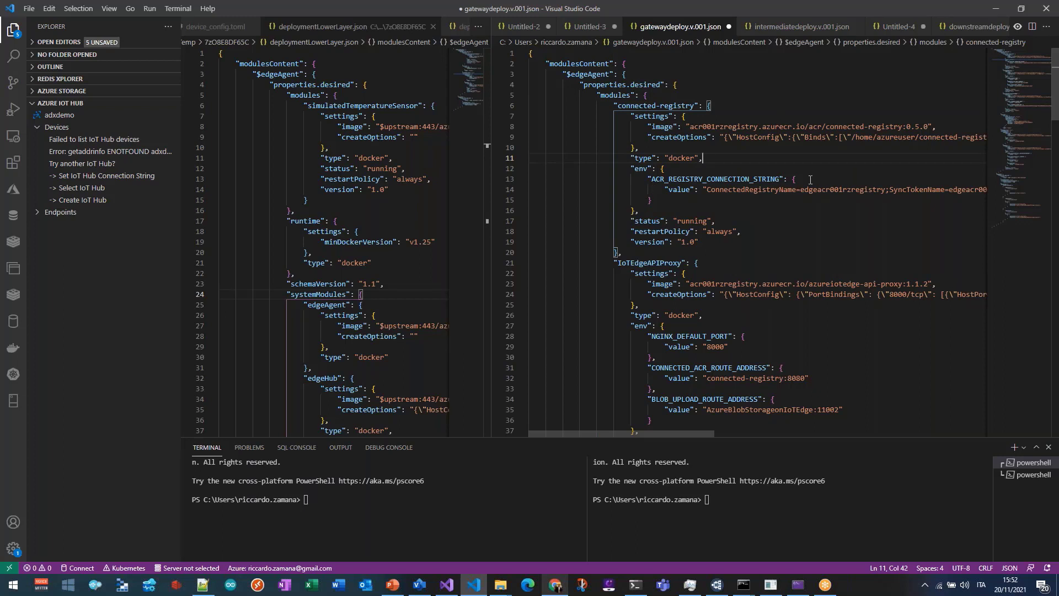
left_click_drag(549, 63, 672, 98)
key("Down")
key("Down")
key("End")
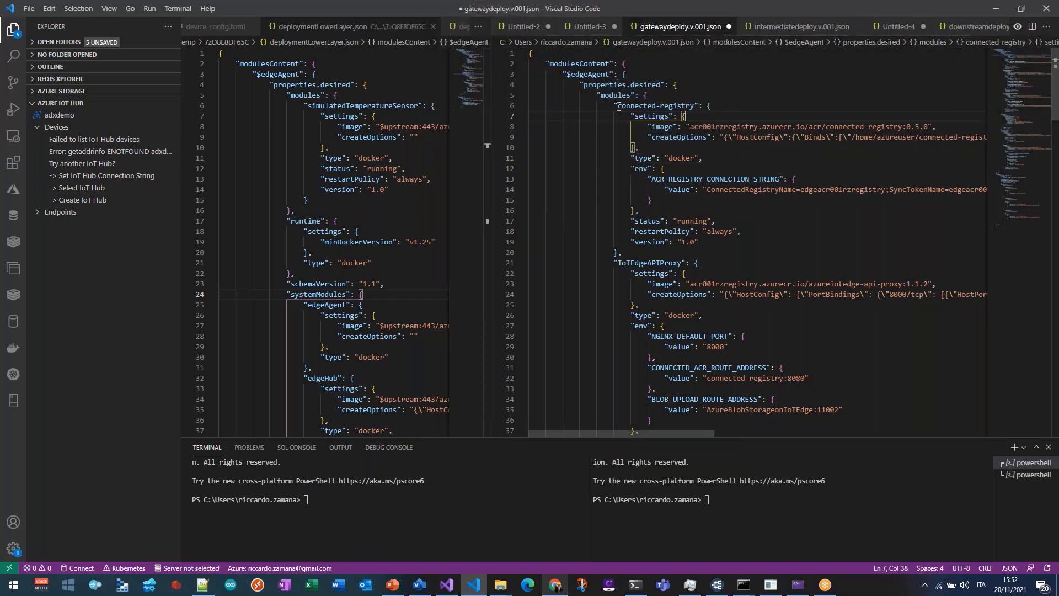
Highlight the complete connected-registry module block in the gateway manifest, from its name to its closing brace.
triple_click(708, 127)
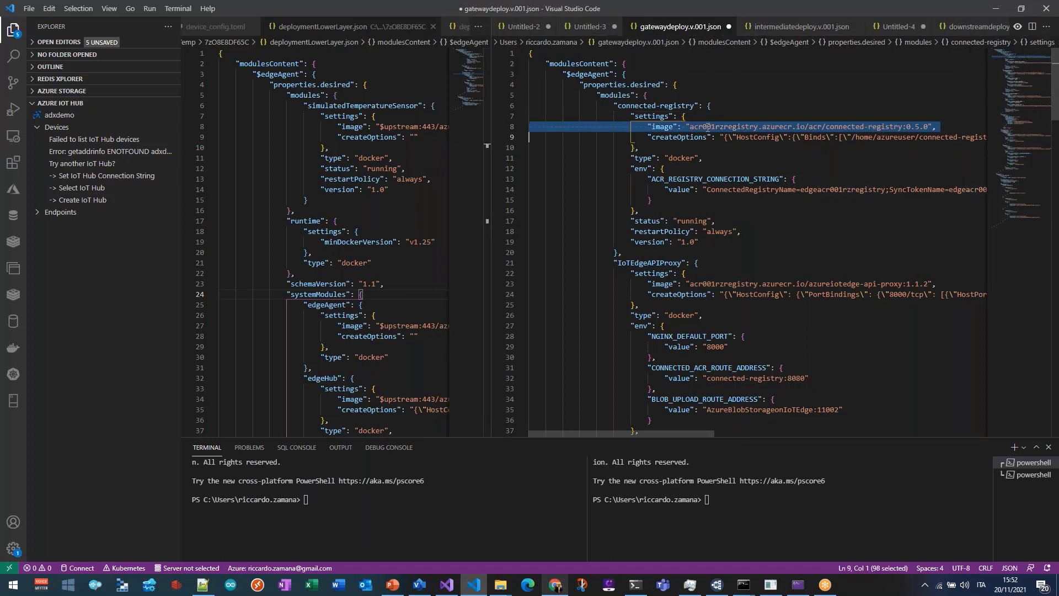
left_click(597, 96)
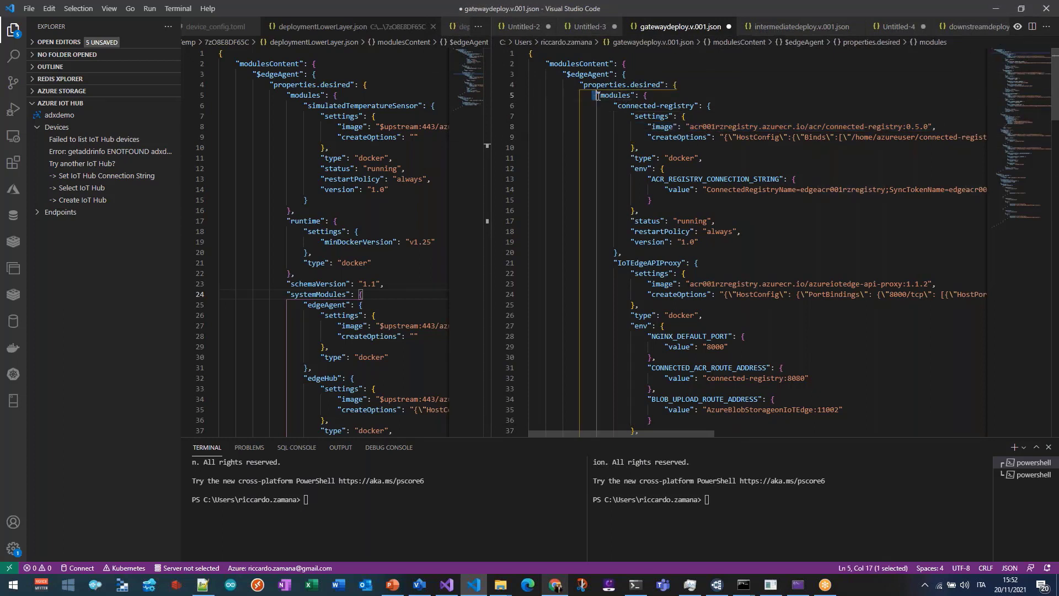
left_click_drag(614, 106, 656, 253)
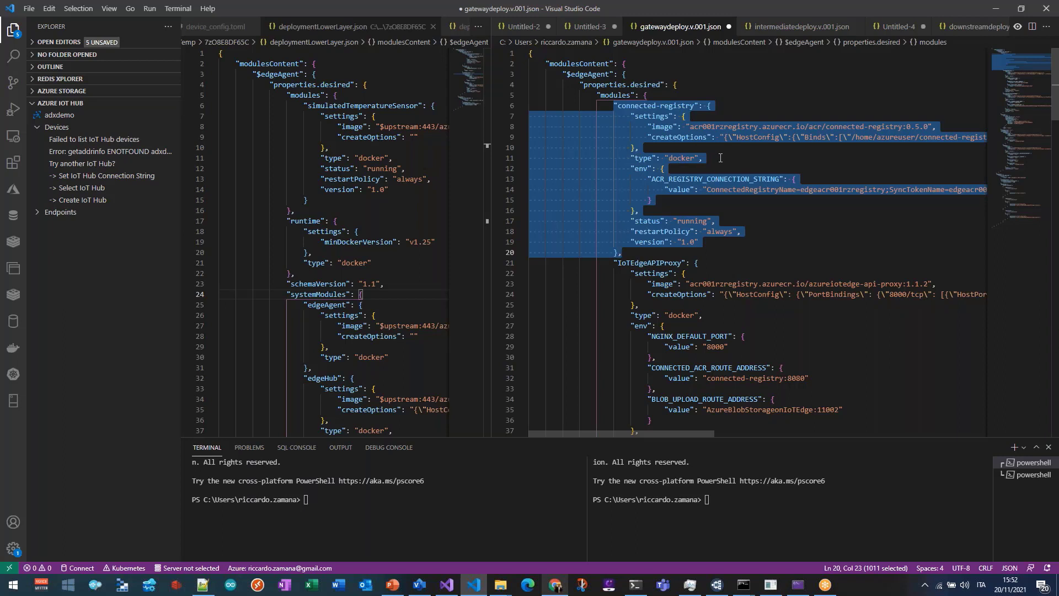
Highlight the connected-registry image address, followed by the bind path /home/azureuser/connected-registry:/var/acr/data in its createOptions.
left_click(664, 126)
left_click(795, 136)
left_click_drag(690, 127, 929, 127)
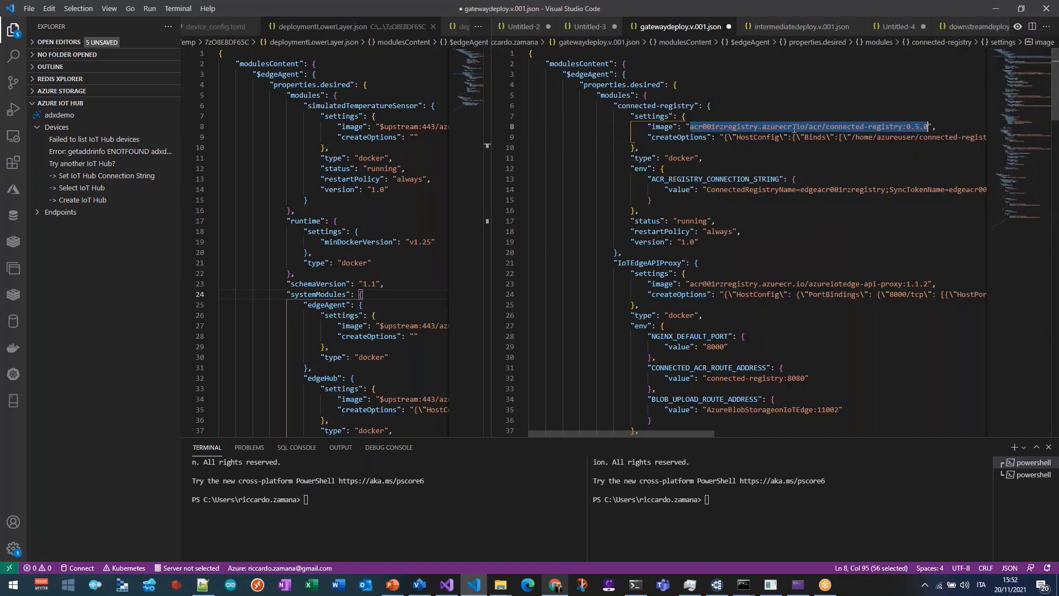
left_click_drag(705, 433, 850, 435)
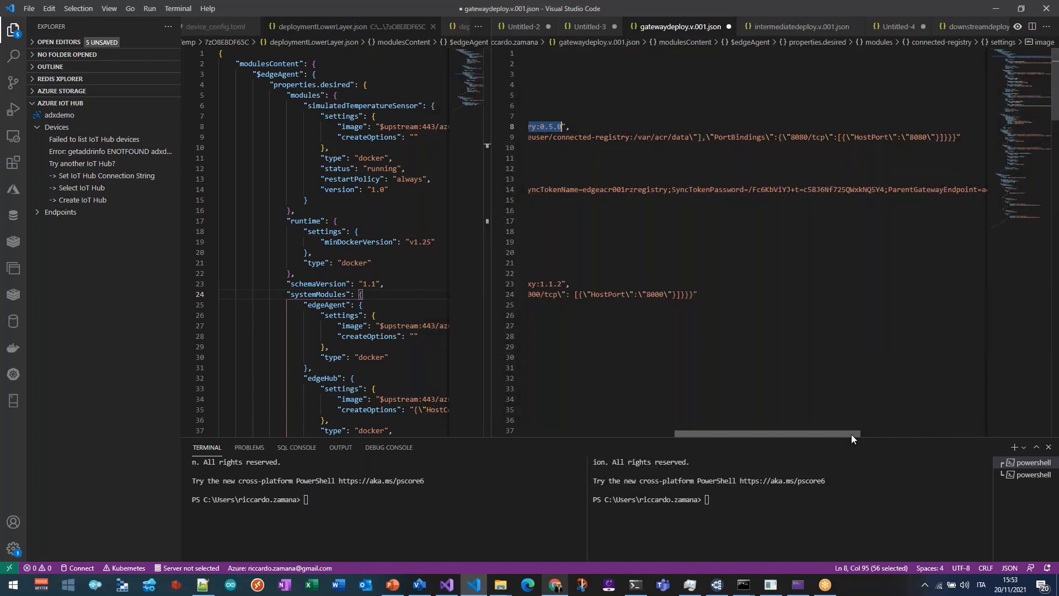
left_click_drag(828, 435, 748, 406)
left_click_drag(713, 137, 924, 138)
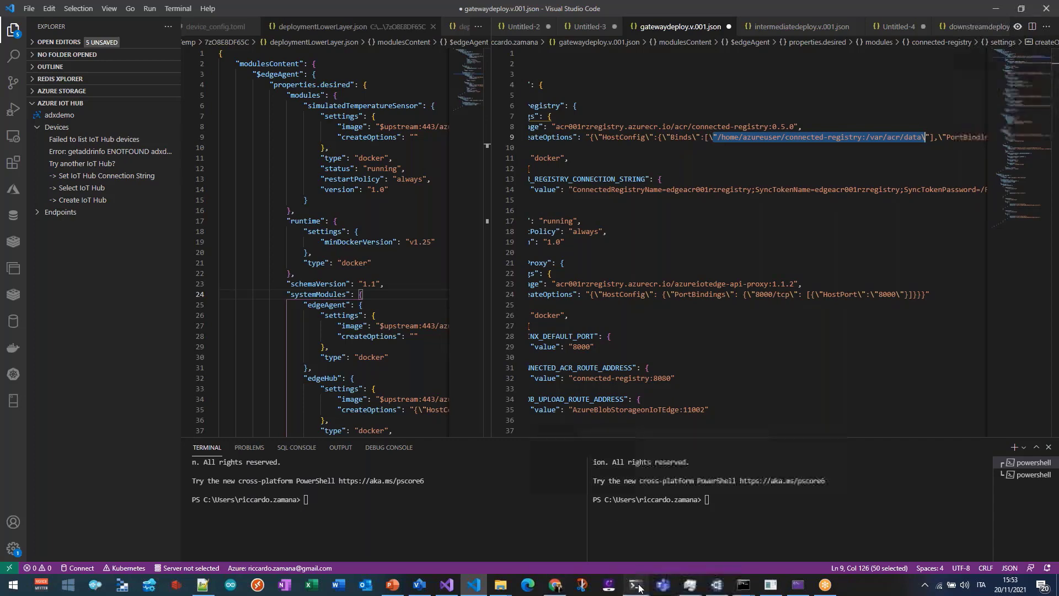
Switch to the gateway terminal session and stop the running log output.
key("alt+Tab")
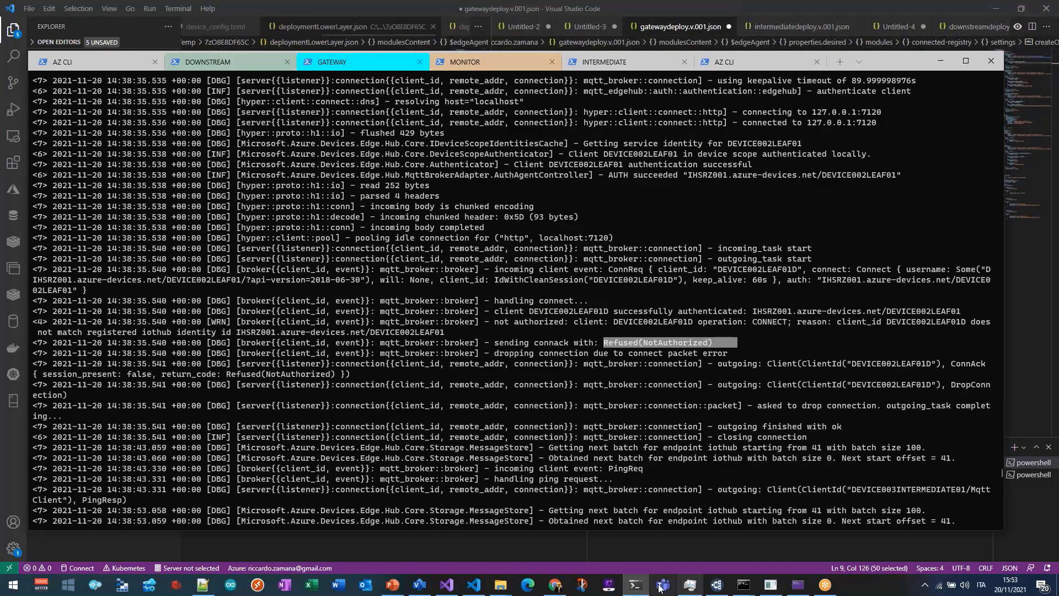
left_click(636, 586)
left_click(636, 586)
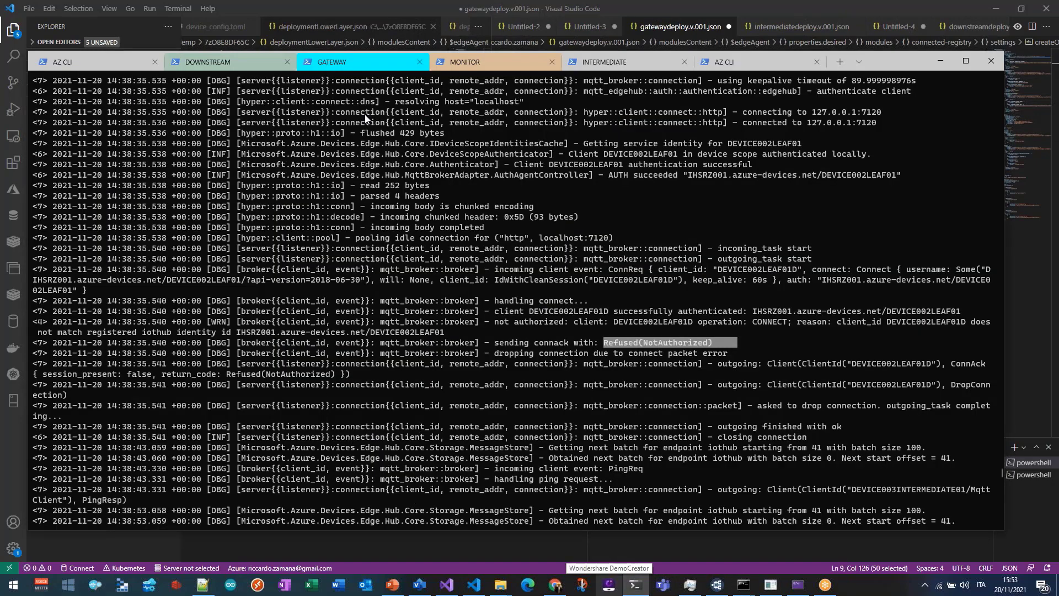
left_click(320, 167)
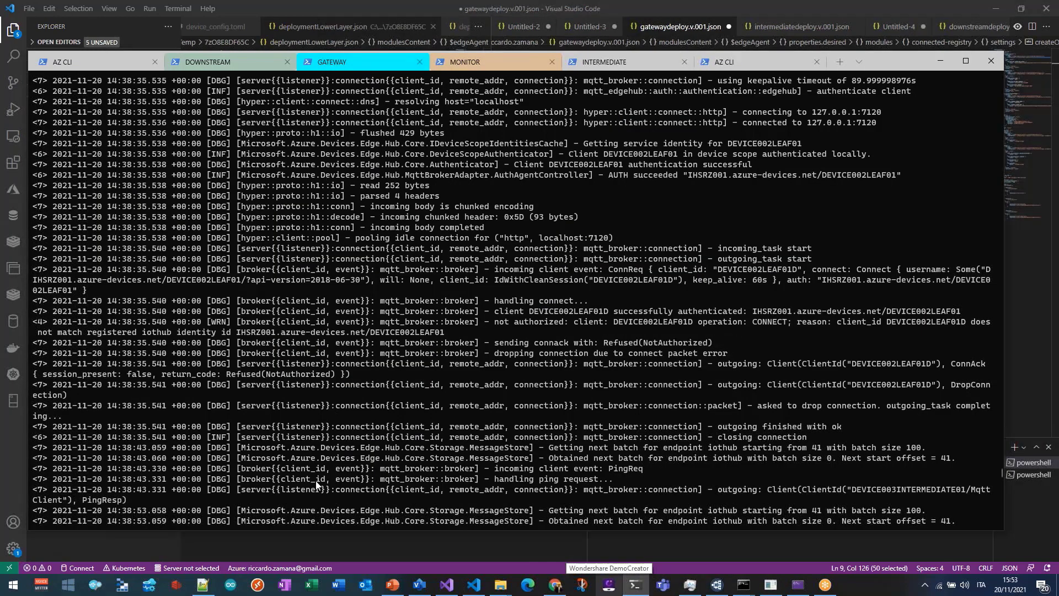
key("ctrl+c")
Change to the /var/acr directory on the gateway and list its contents.
type("cd")
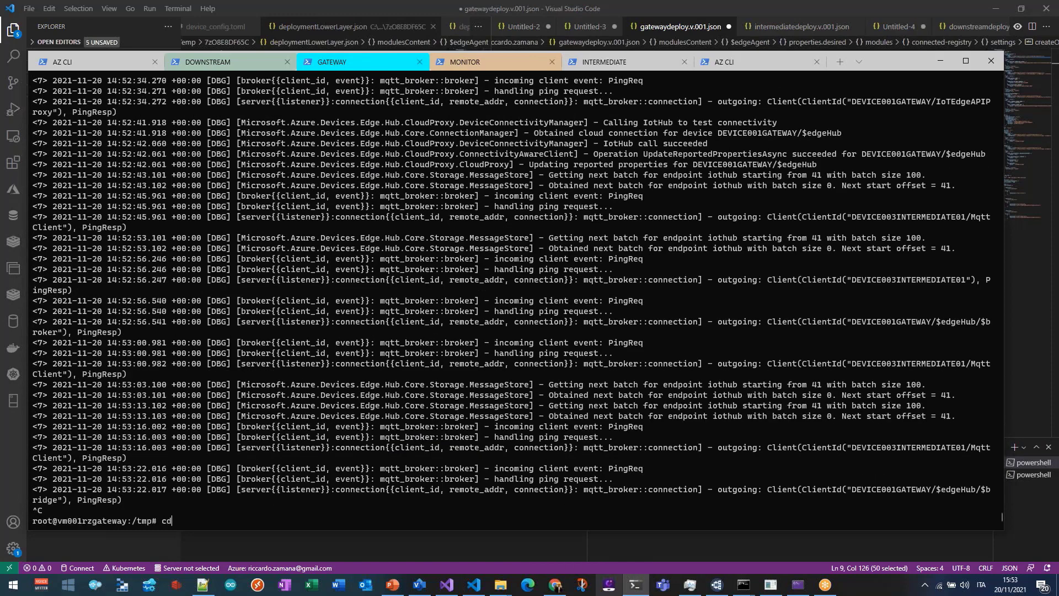
type(" /var/")
key("Tab")
key("Tab")
type("a")
key("Tab")
key("Return")
type("ls")
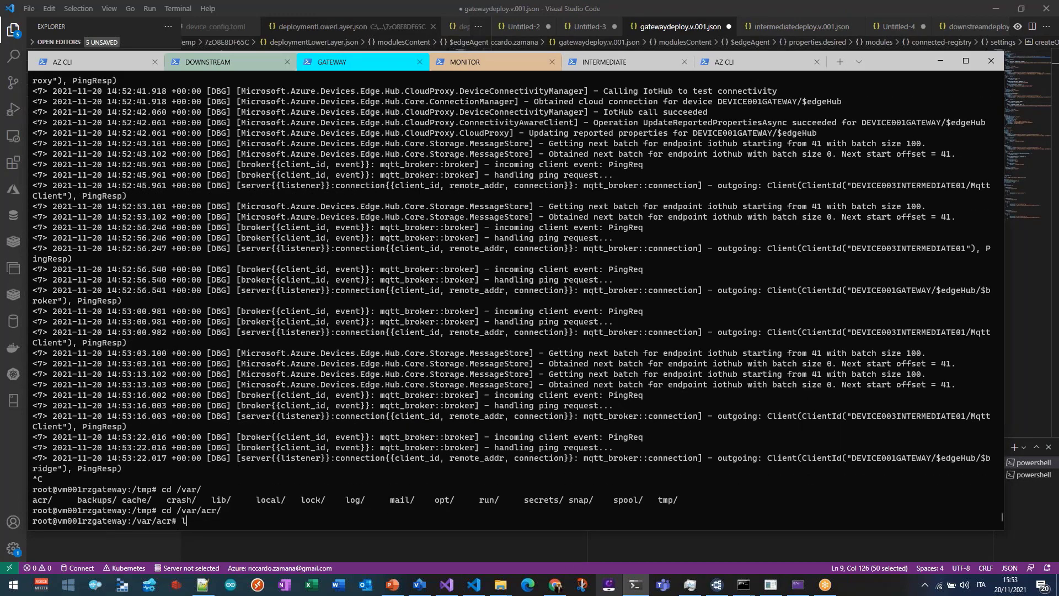
key("Return")
Enter the data subdirectory of /var/acr and list its contents.
type("cd da")
key("Tab")
key("Return")
type("la")
key("Return")
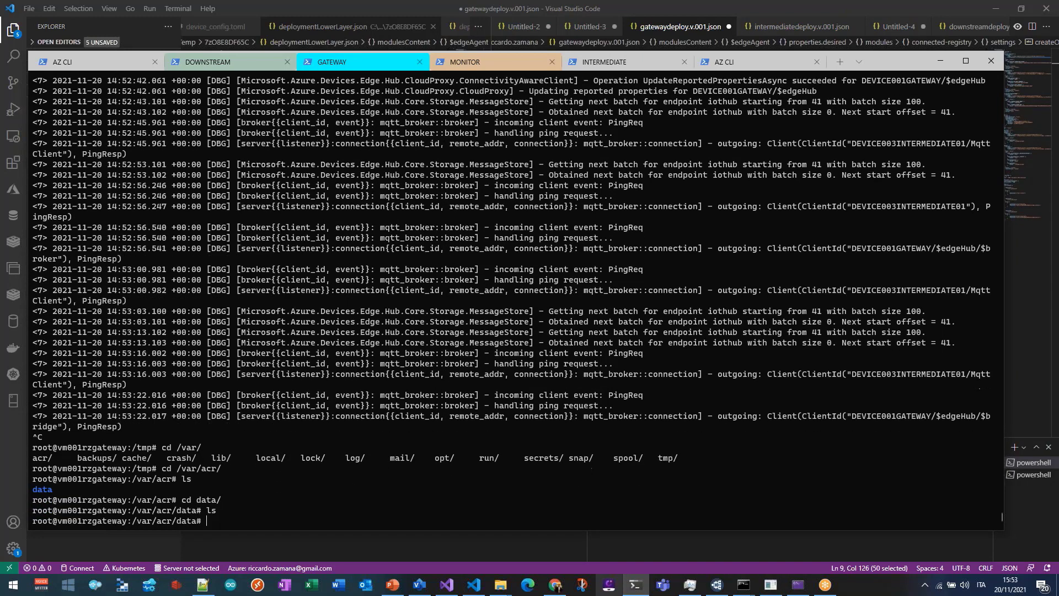
key("Up")
key("Up")
key("Down")
Return to gatewaydeploy.v.001.json in Visual Studio Code and highlight the complete ACR_REGISTRY_CONNECTION_STRING value of the connected-registry module.
key("alt+Tab")
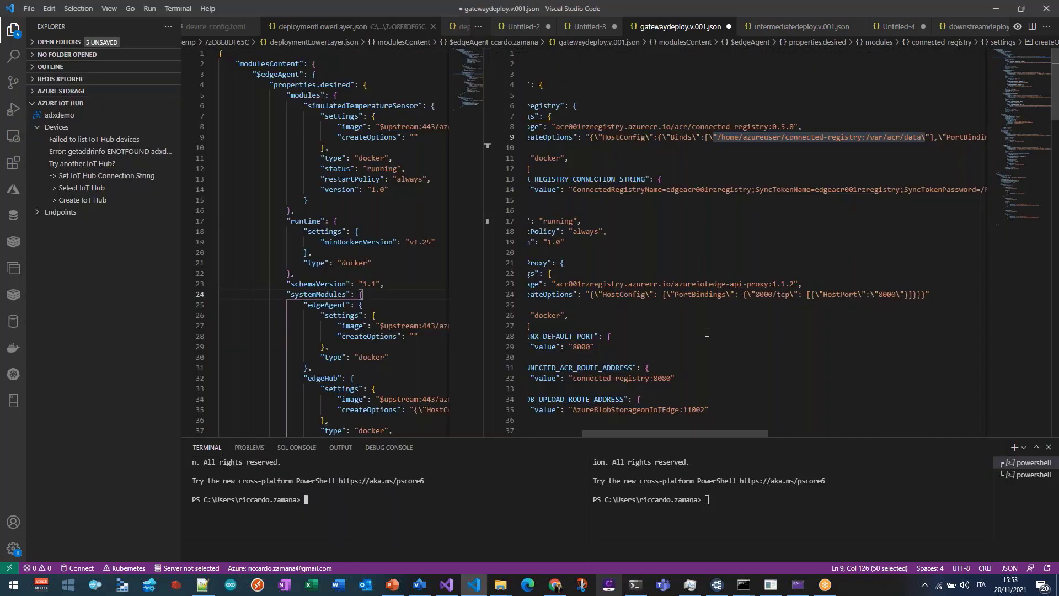
left_click(760, 332)
triple_click(734, 126)
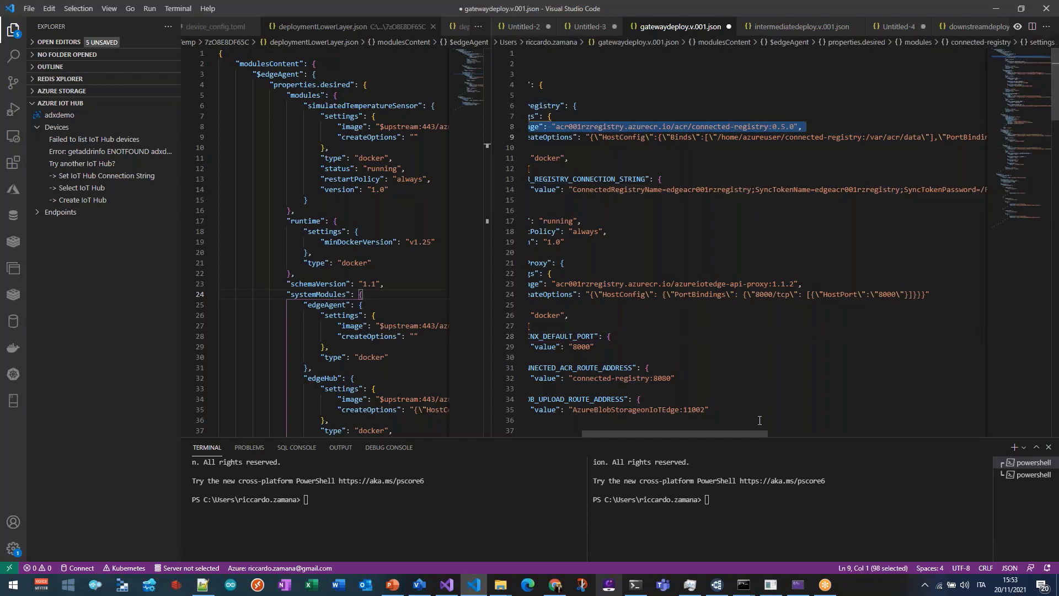
left_click_drag(744, 434, 715, 433)
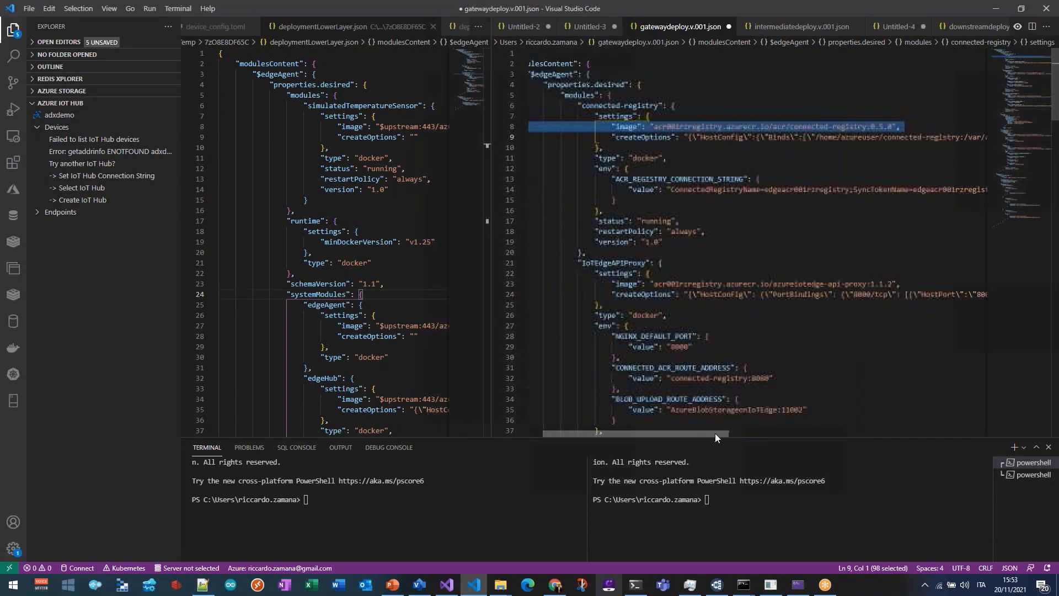
left_click(668, 191)
left_click_drag(714, 433, 973, 211)
left_click(972, 189, "shift")
left_click_drag(877, 433, 636, 423)
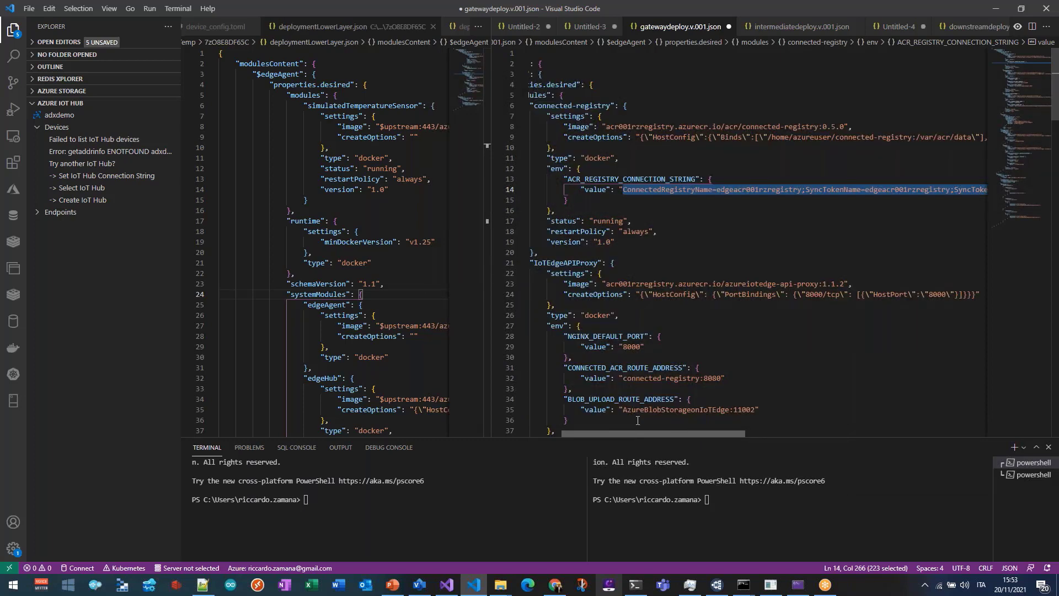
Highlight the image address acr001rzregistry.azurecr.io/acr/connected-registry:0.5.0 and extend the selection to its whole line.
double_click(631, 127)
left_click(605, 127)
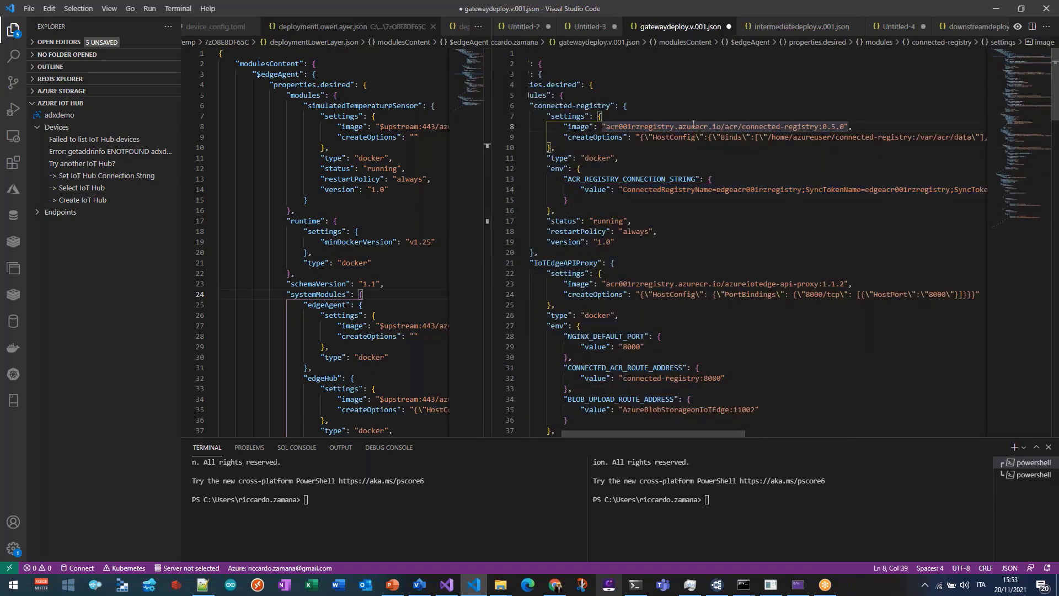
left_click_drag(602, 126, 844, 126)
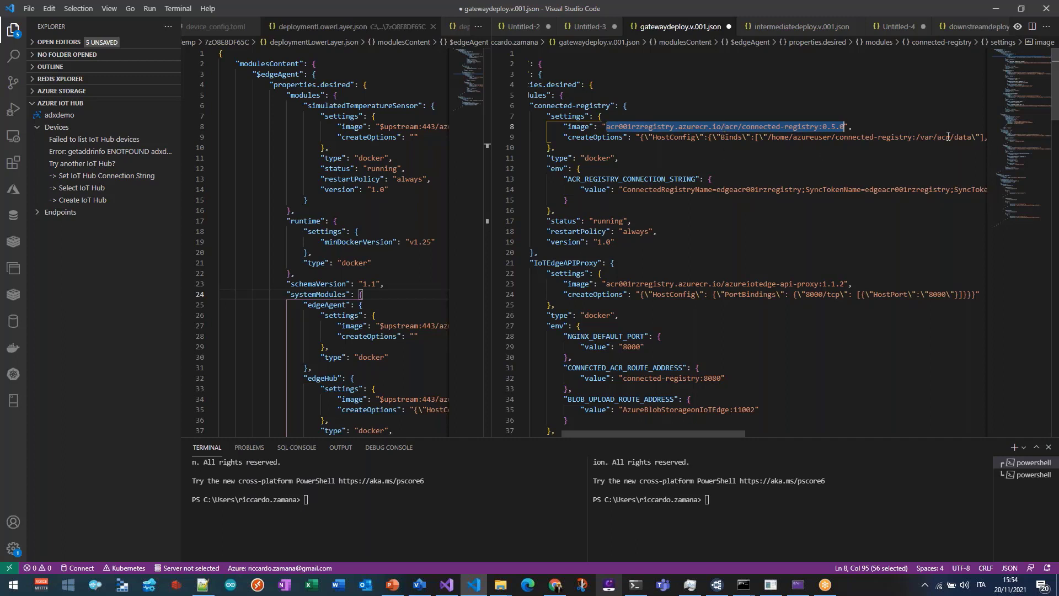
key("ctrl+l")
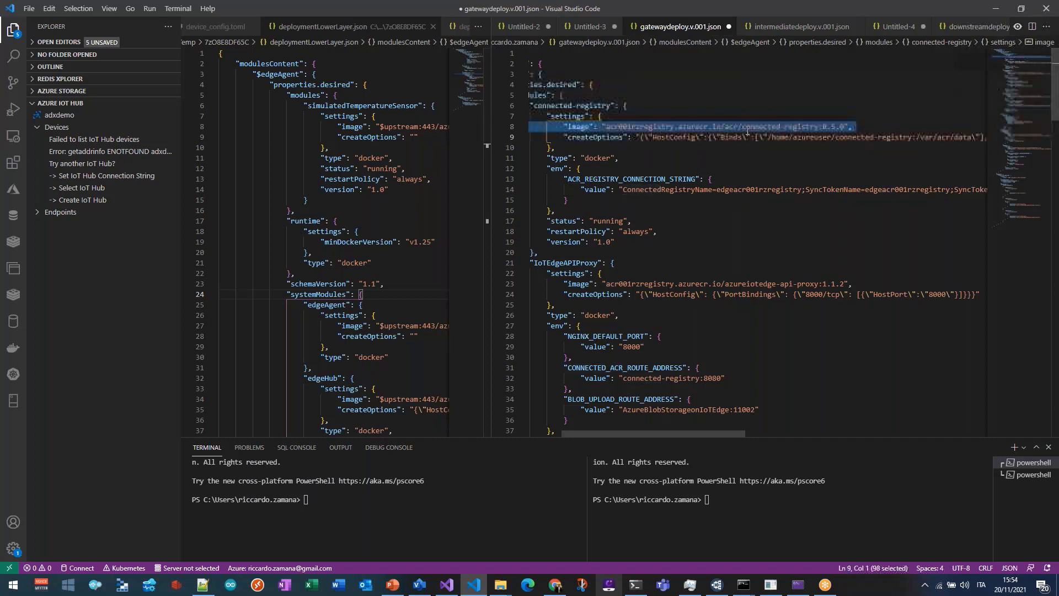
Highlight edgeacr001rzregistry as the ConnectedRegistryName in the connection string and compare it with the connected registries list in the Azure portal.
left_click(715, 189)
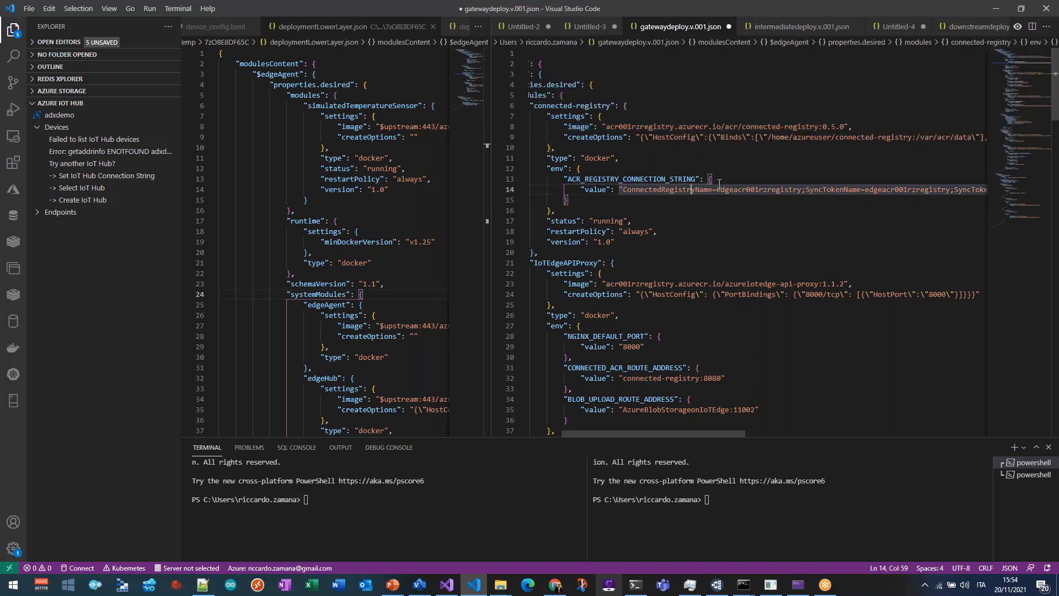
left_click_drag(734, 189, 801, 193)
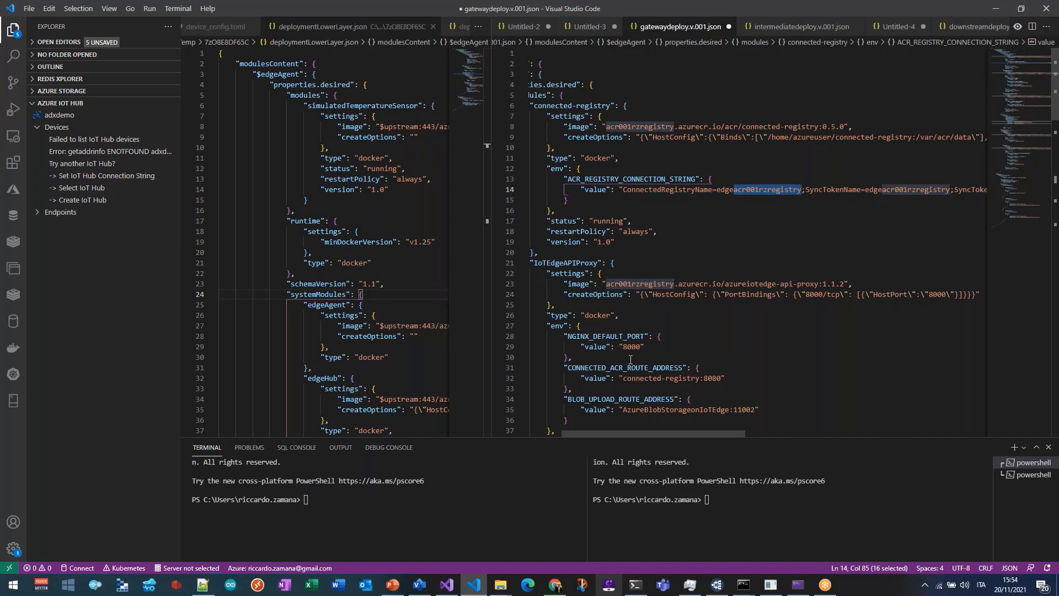
left_click_drag(717, 189, 802, 187)
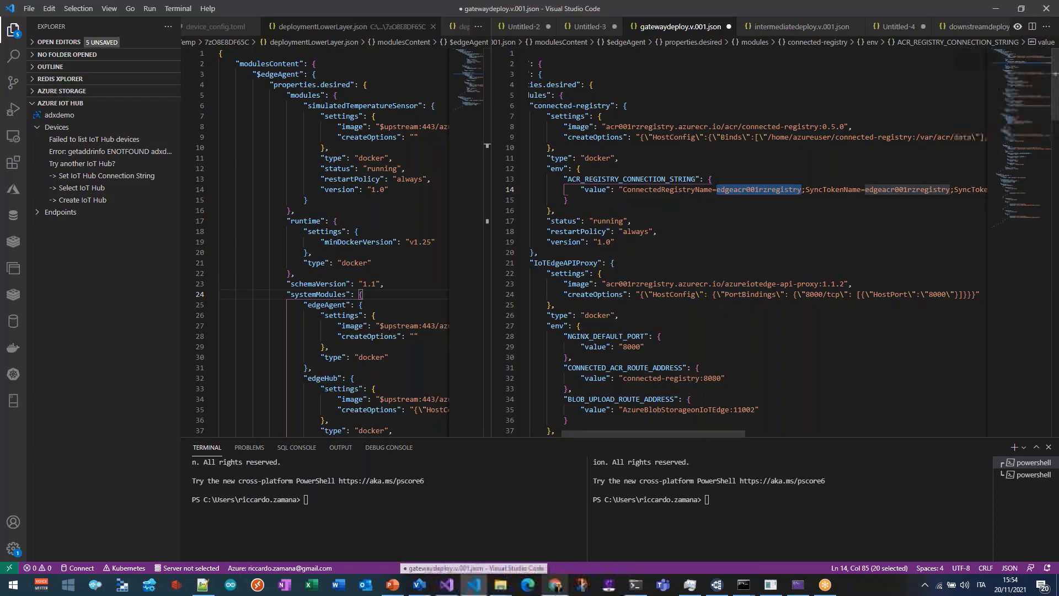
left_click(474, 584)
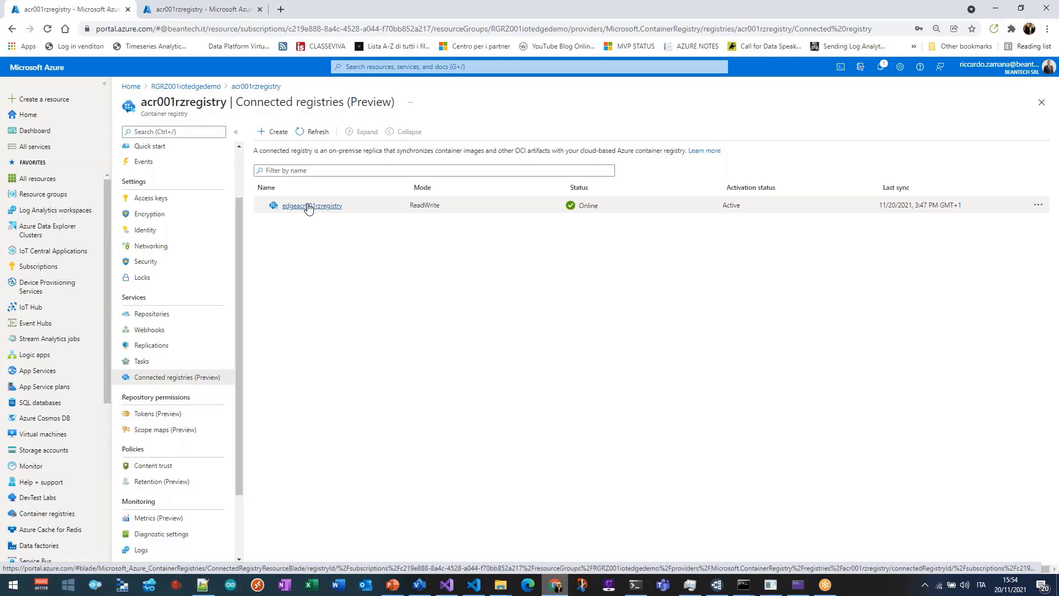
left_click(556, 586)
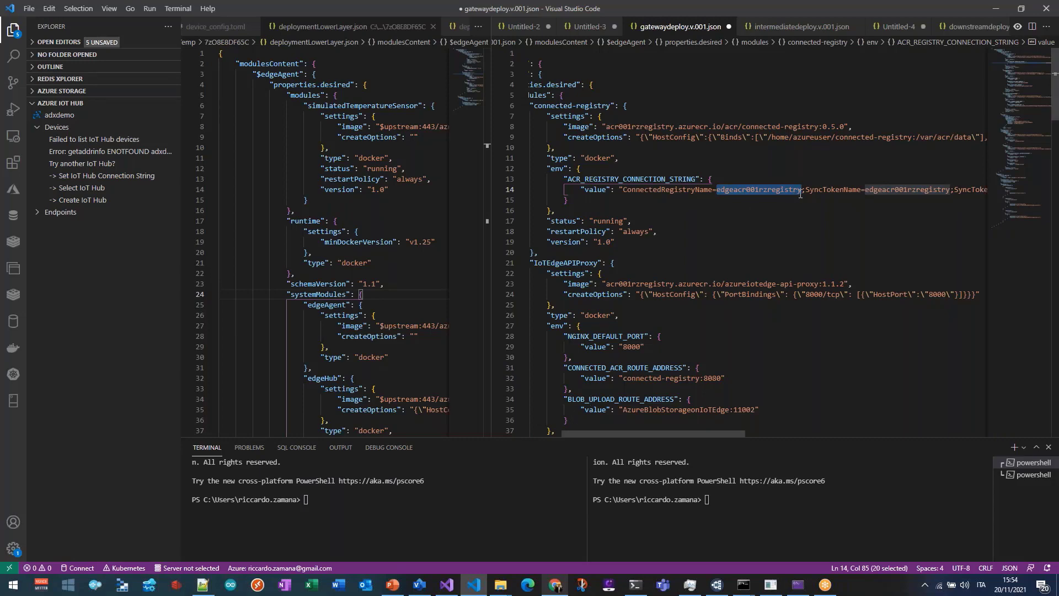
Highlight the ParentGatewayEndpoint part of the connection string and its westeurope region, and show the string through to ParentEndpointProtocol.
left_click(819, 189)
left_click_drag(684, 433, 914, 410)
left_click_drag(589, 190, 833, 190)
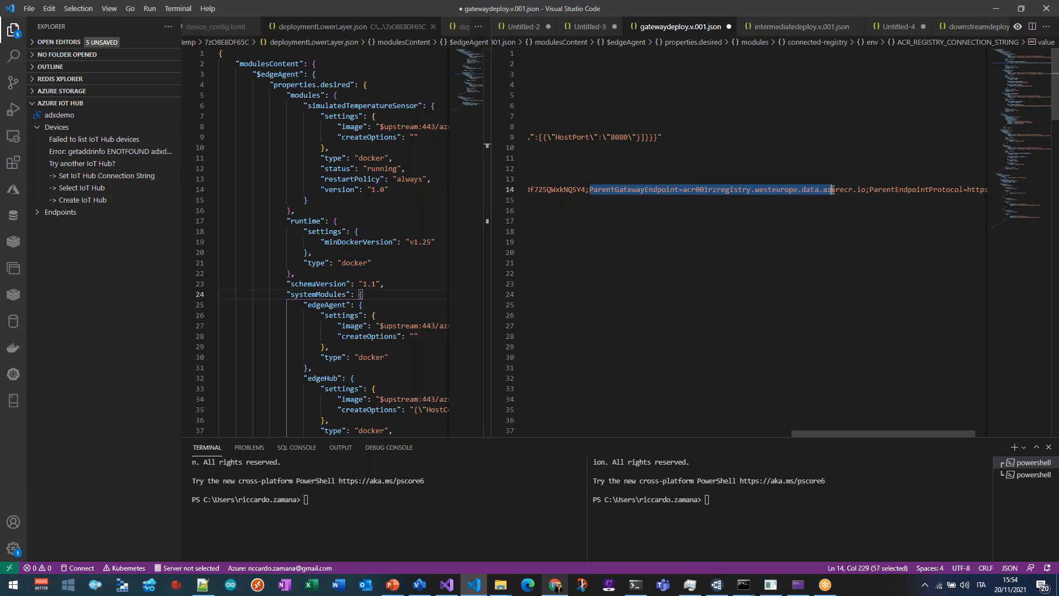
left_click_drag(744, 189, 678, 188)
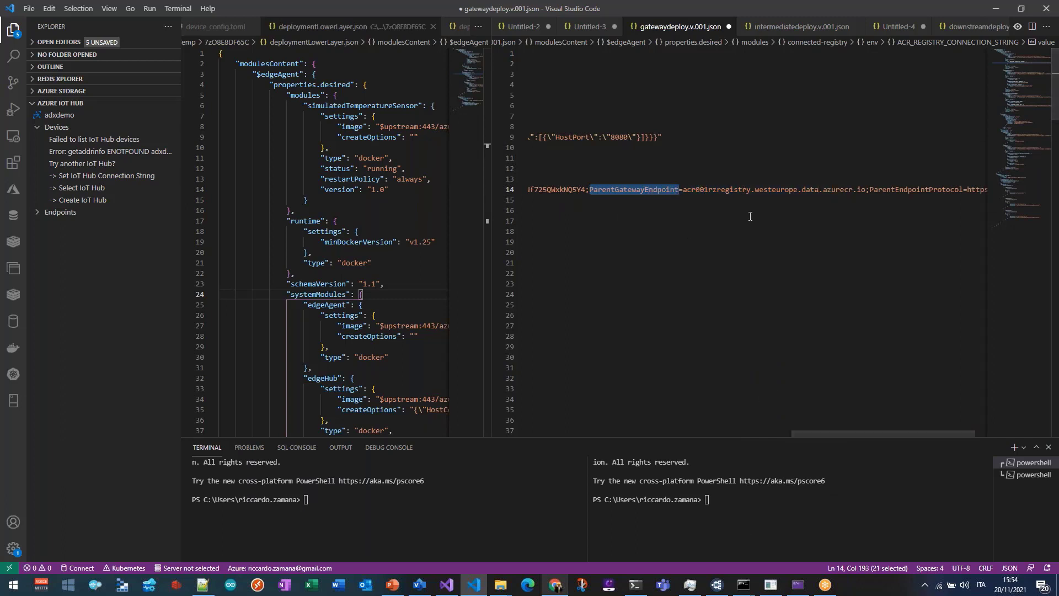
left_click_drag(755, 189, 800, 190)
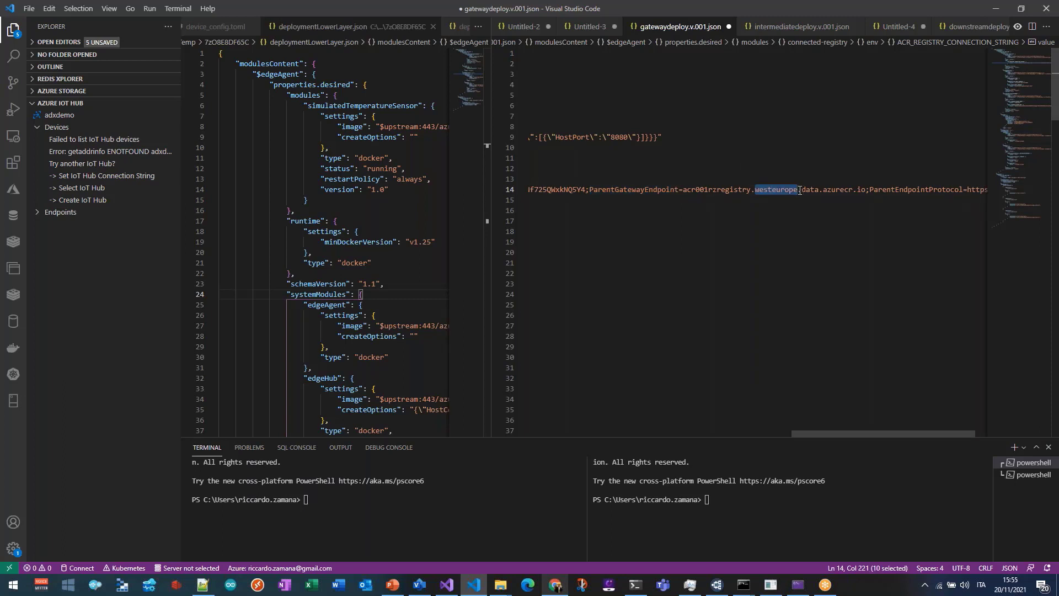
left_click_drag(828, 432, 838, 431)
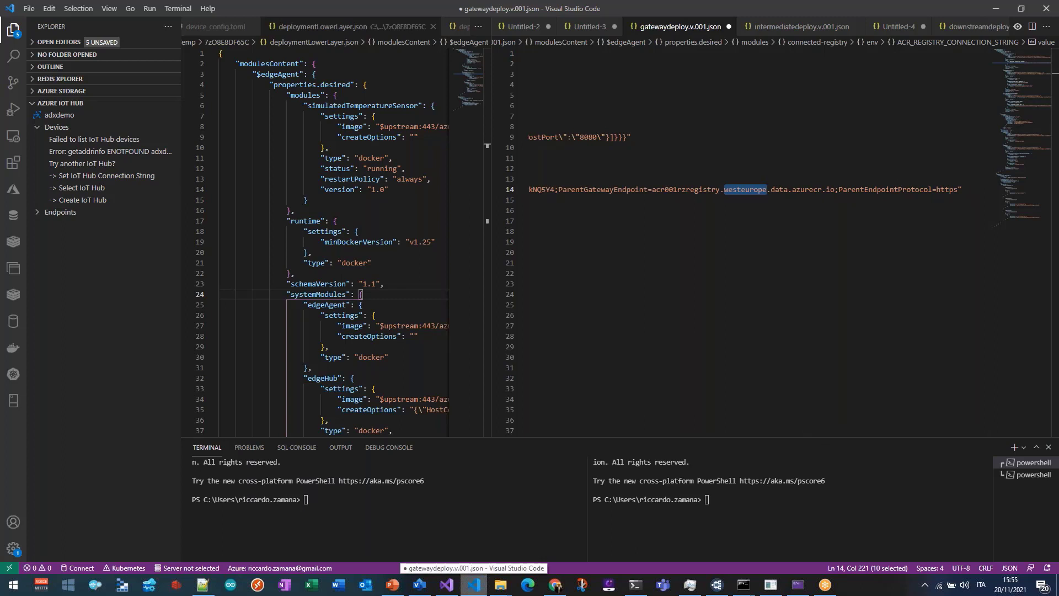
key("alt+Tab")
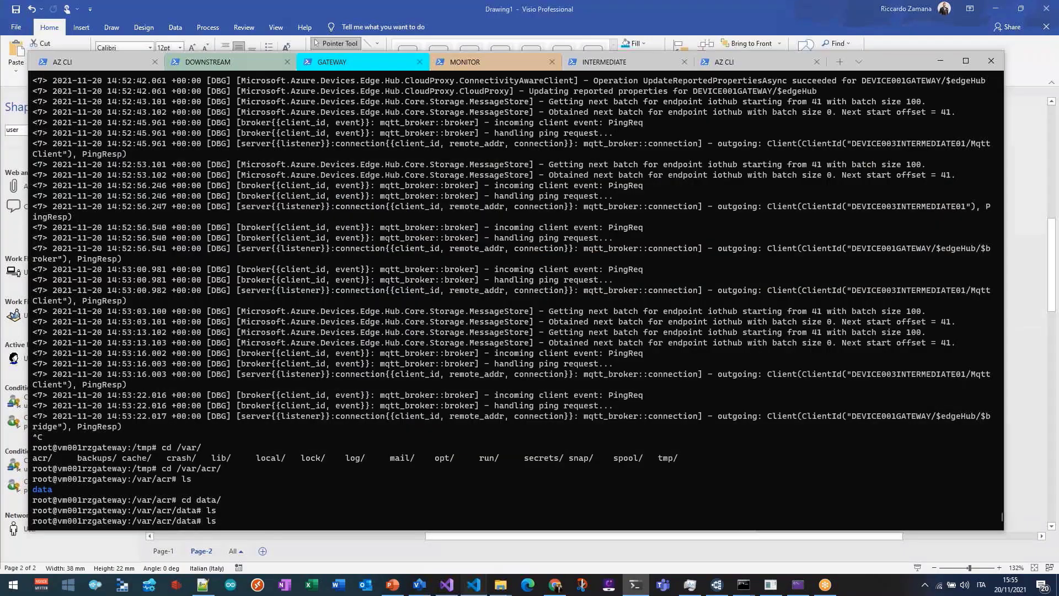
key("alt+Tab")
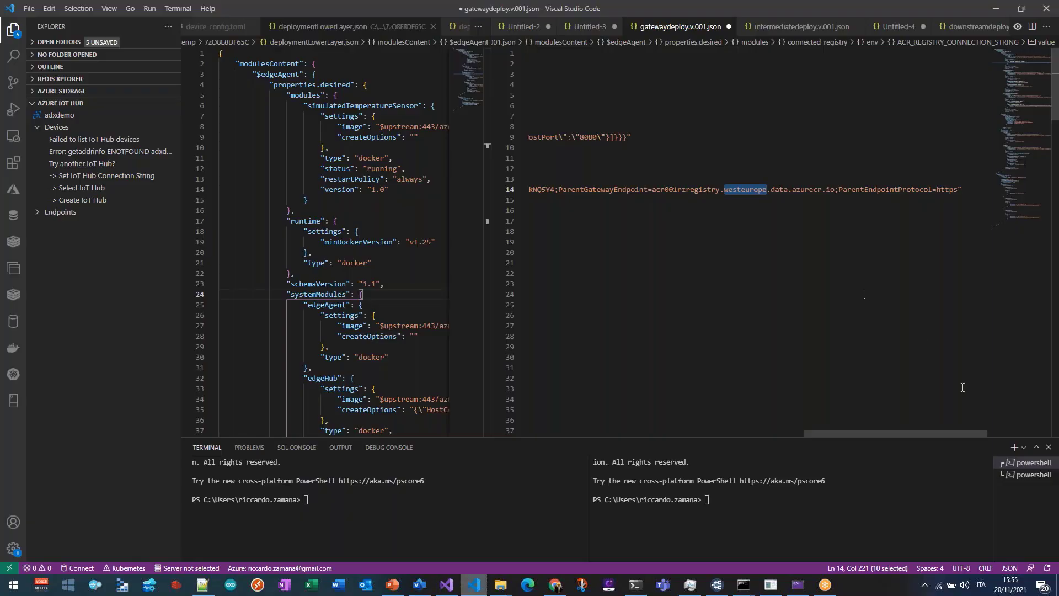
scroll(669, 424, "left", 10)
scroll(669, 424, "left", 5)
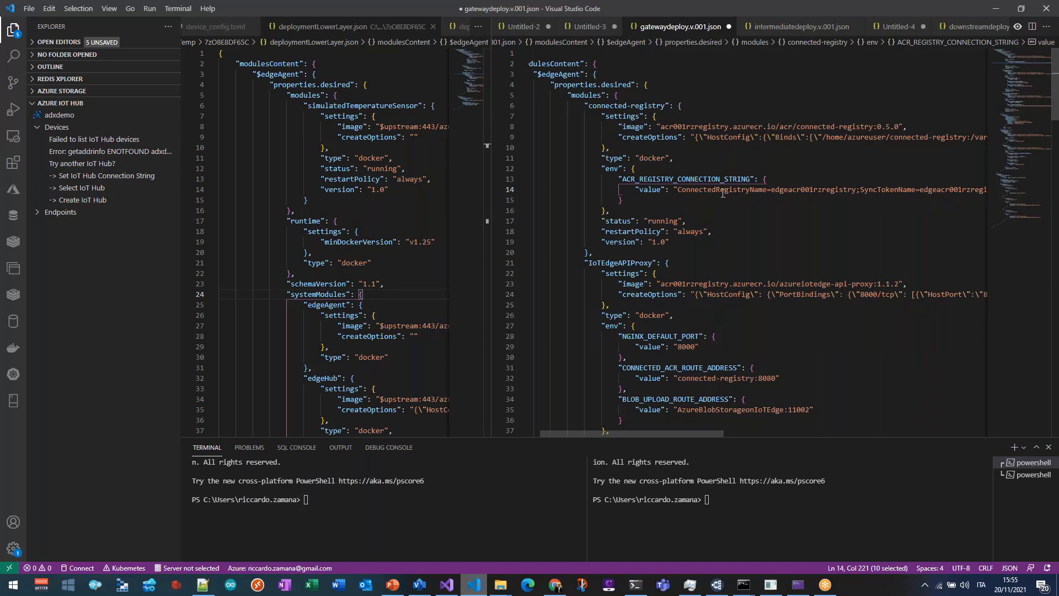
Switch to the Azure portal and check the actions offered for the edgeacr001rzregistry connected registry.
left_click(555, 585)
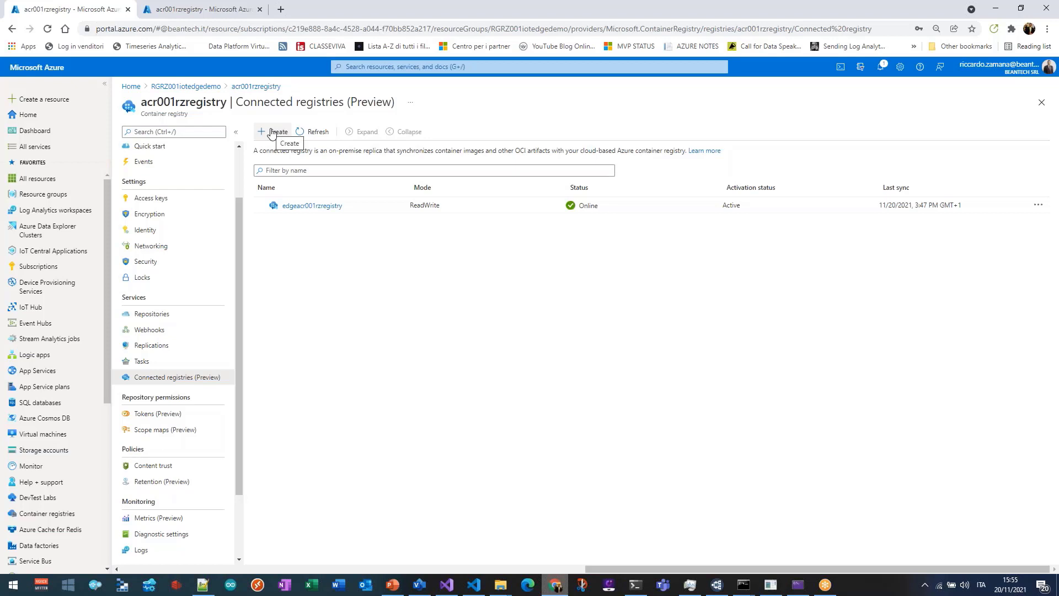
left_click(1038, 206)
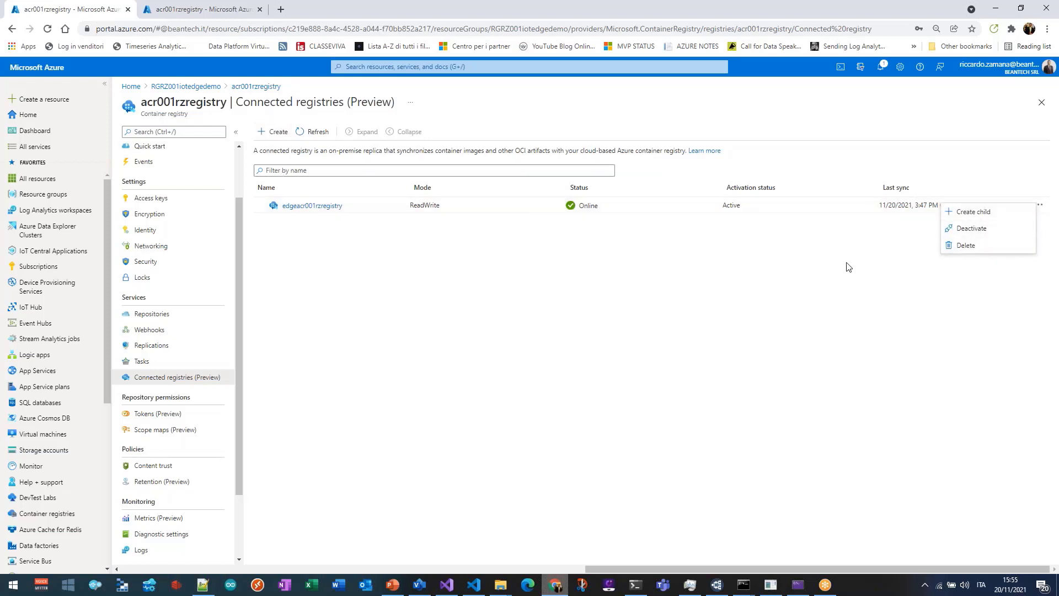
left_click(321, 311)
View the sync token details of edgeacr001rzregistry, and open the Replications page of acr001rzregistry.
left_click(323, 207)
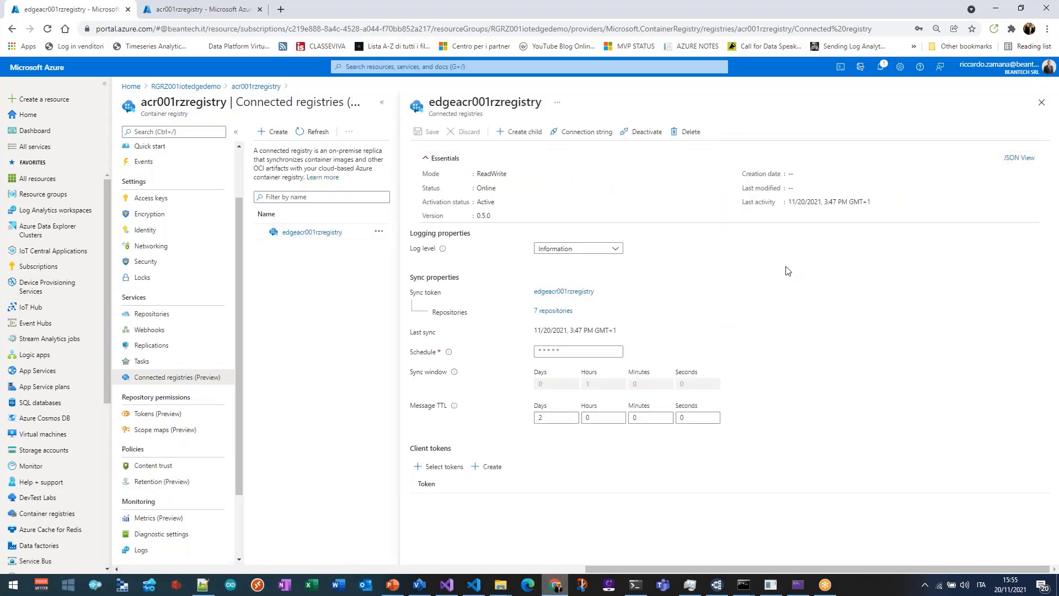
left_click(574, 293)
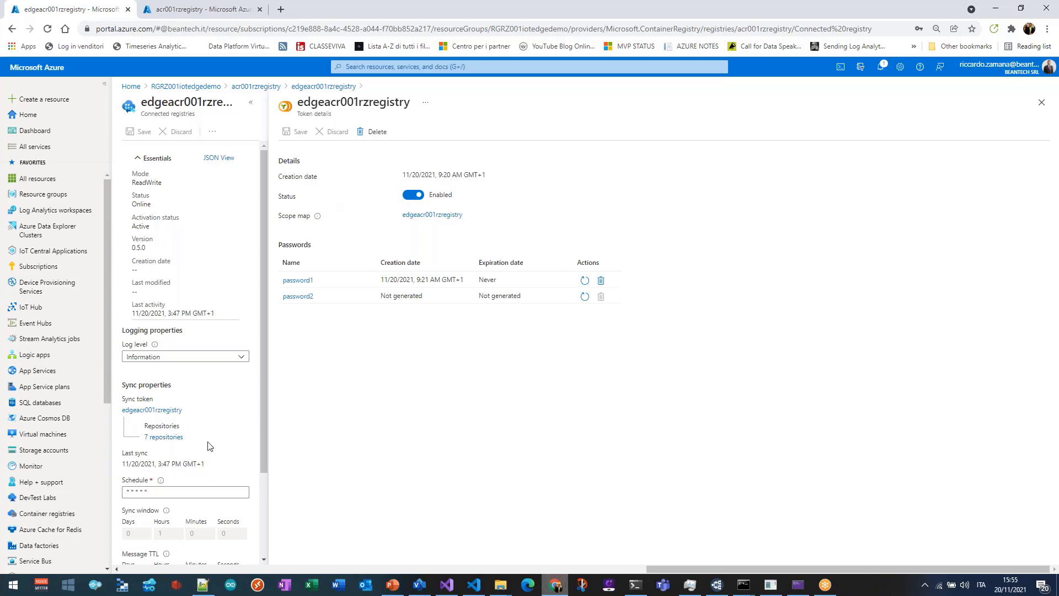
left_click(1042, 103)
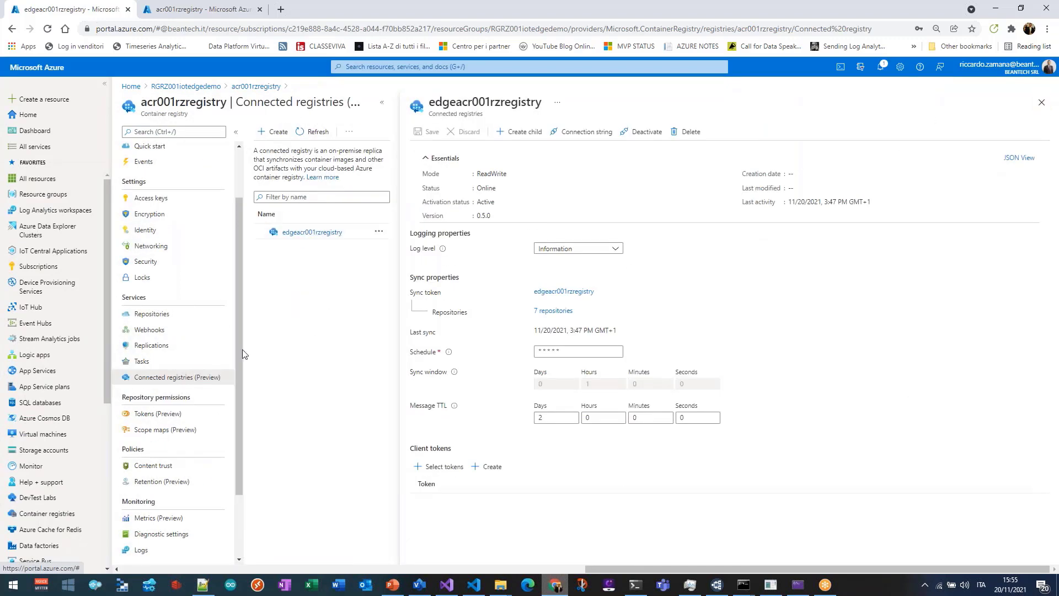
left_click(150, 346)
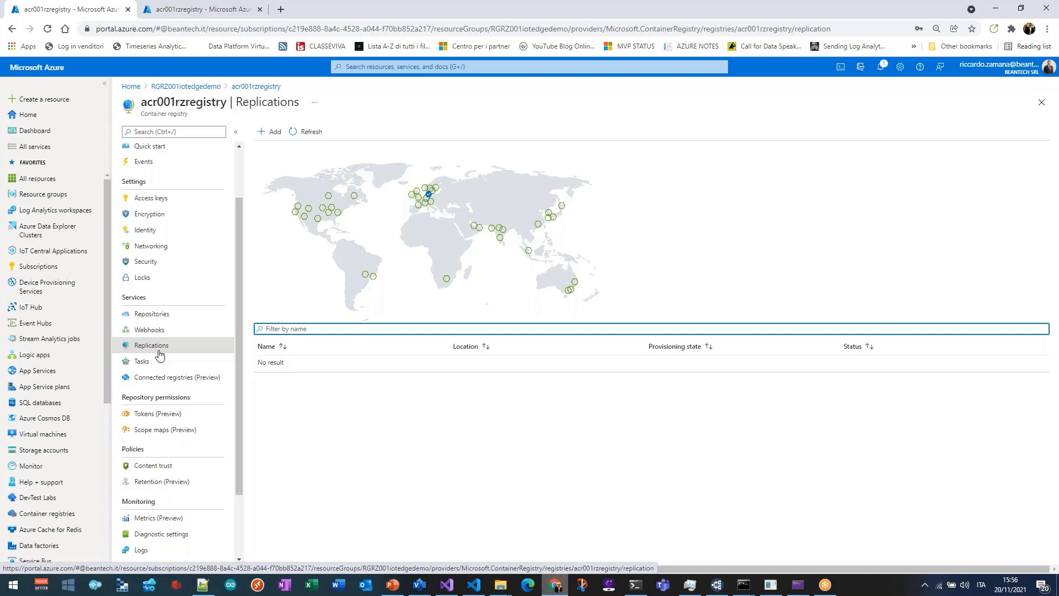
Switch to Page-1 of the Visio drawing and place a copy of the Azure ACR box inside the WestEurope region.
left_click(419, 585)
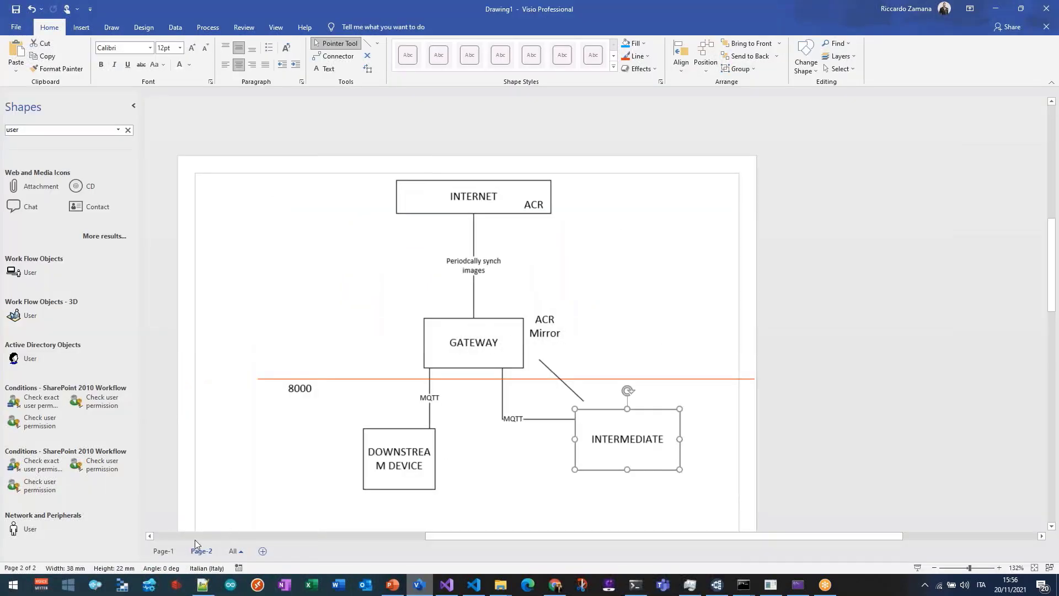
left_click(163, 551)
scroll(671, 231, "down", 3)
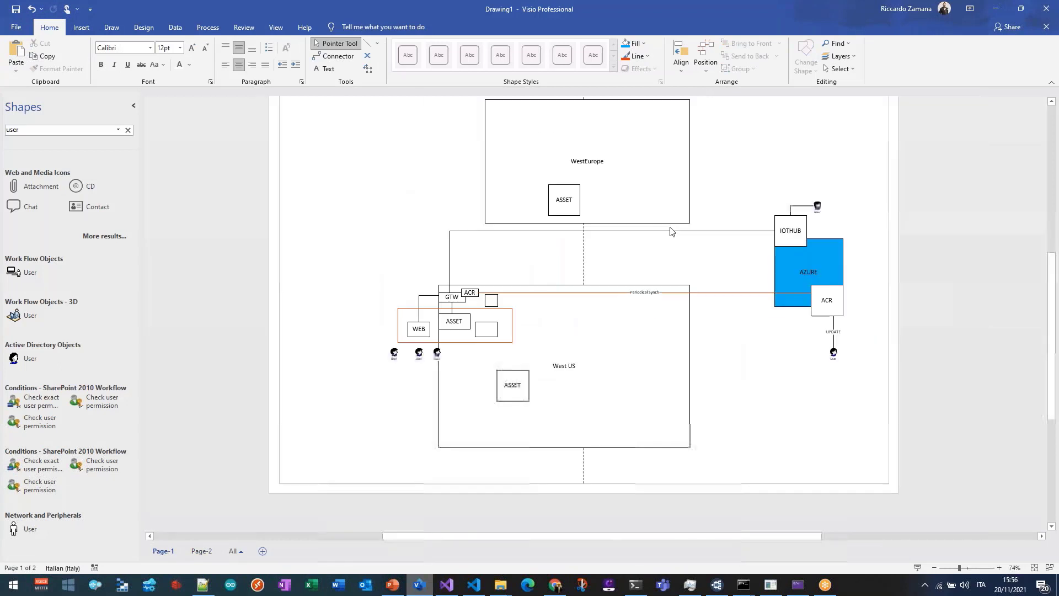
left_click(834, 306)
key("ctrl+c")
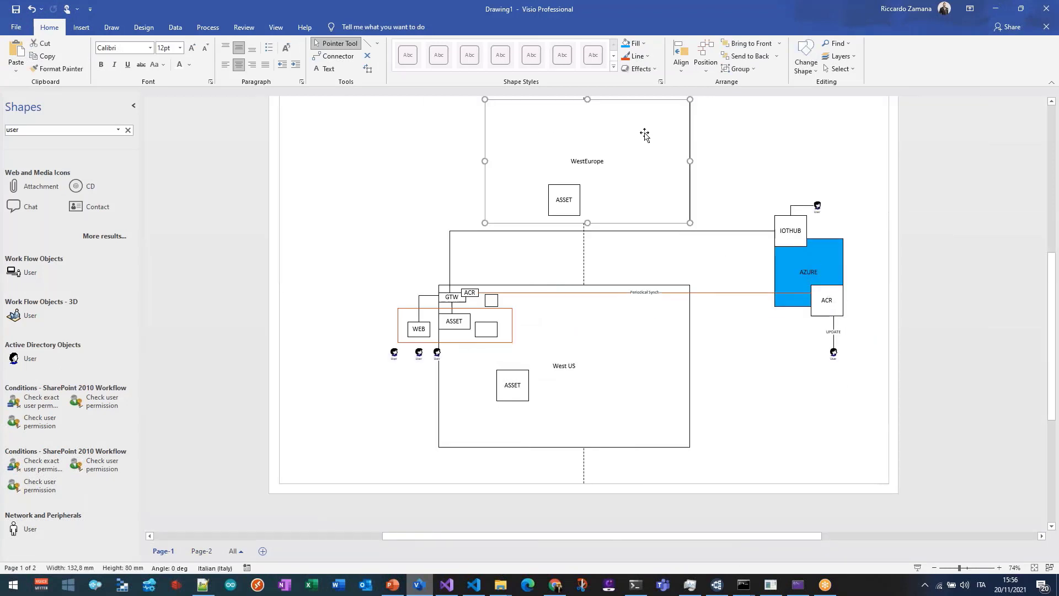
key("ctrl+v")
left_click_drag(606, 186, 659, 135)
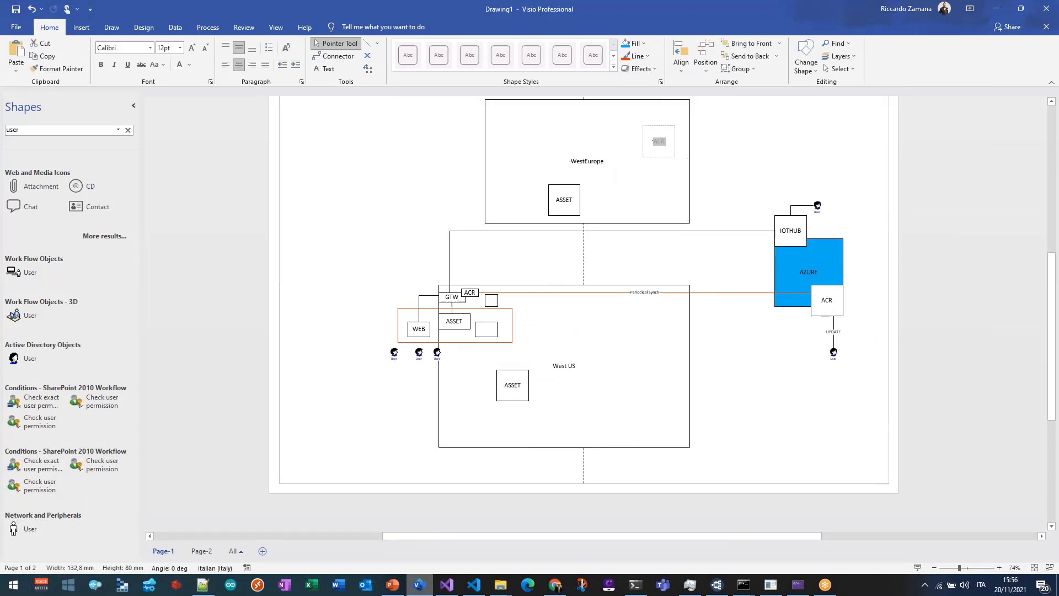
Reattach the Periodical Synch connector to the WestEurope ACR box and draw a line from that box to the Azure ACR.
left_click(739, 292)
left_click_drag(811, 293, 661, 144)
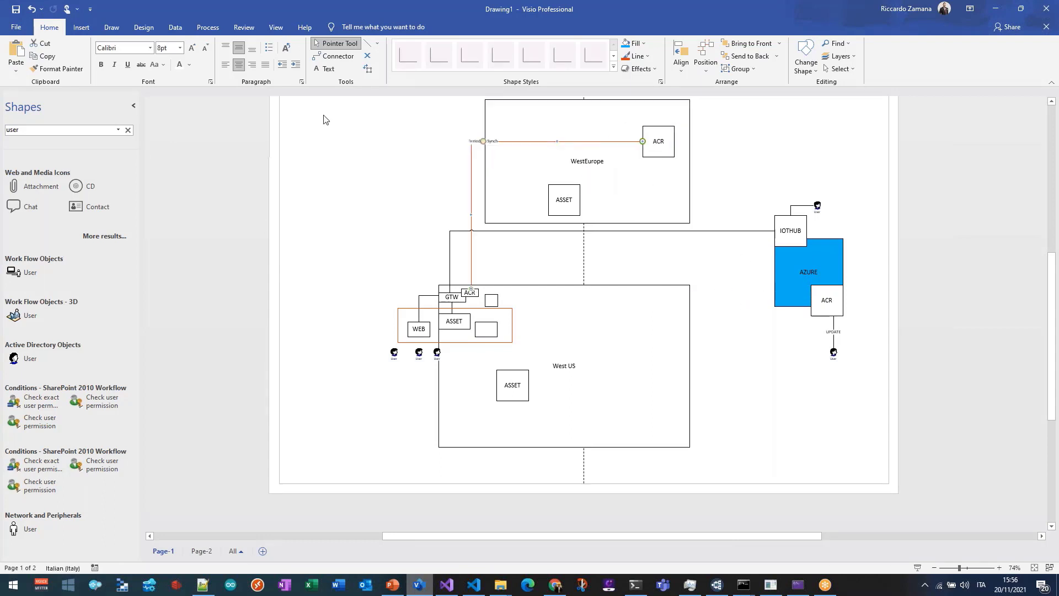
key("ctrl+6")
left_click_drag(676, 144, 811, 300)
left_click(827, 306)
left_click(659, 145)
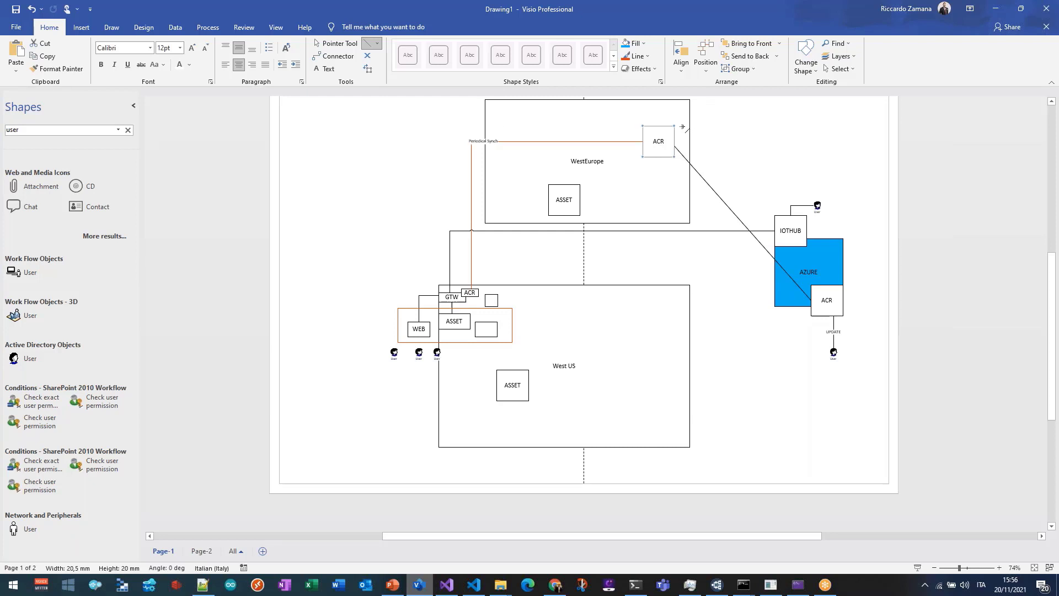
left_click(471, 293)
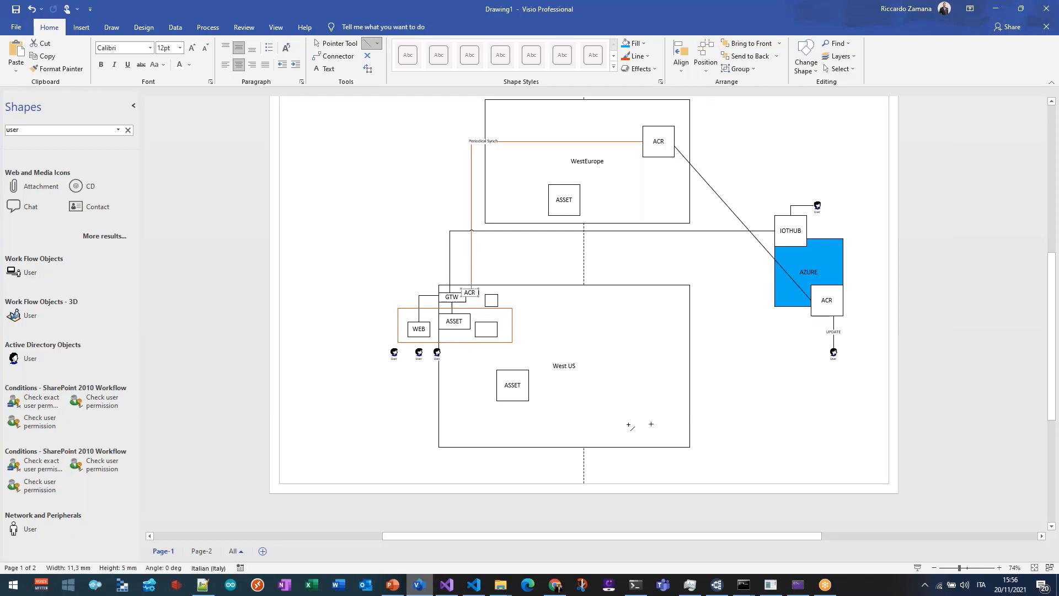
key("Escape")
key("ctrl+1")
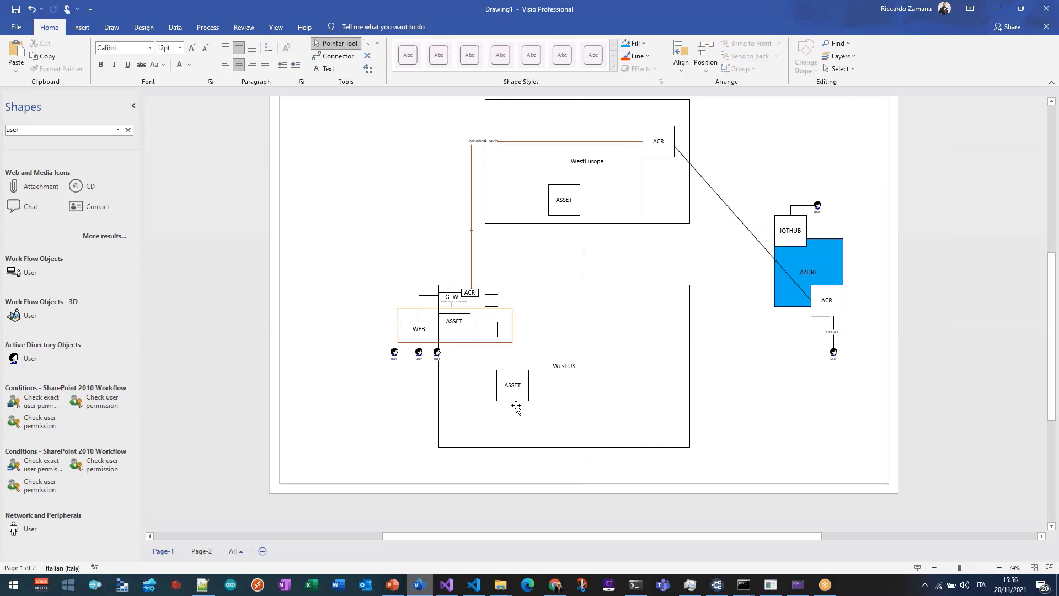
Move the ACR box from WestEurope into the West US region and reattach the end of its Azure line to it.
left_click(516, 409)
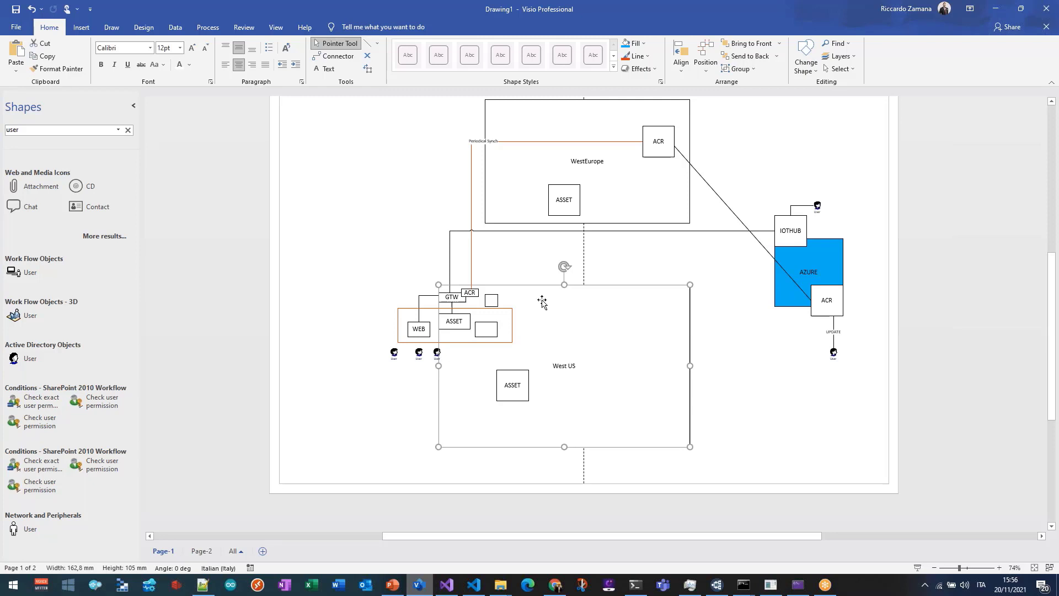
left_click_drag(642, 149, 635, 331)
left_click(673, 146)
left_click_drag(673, 146, 667, 324)
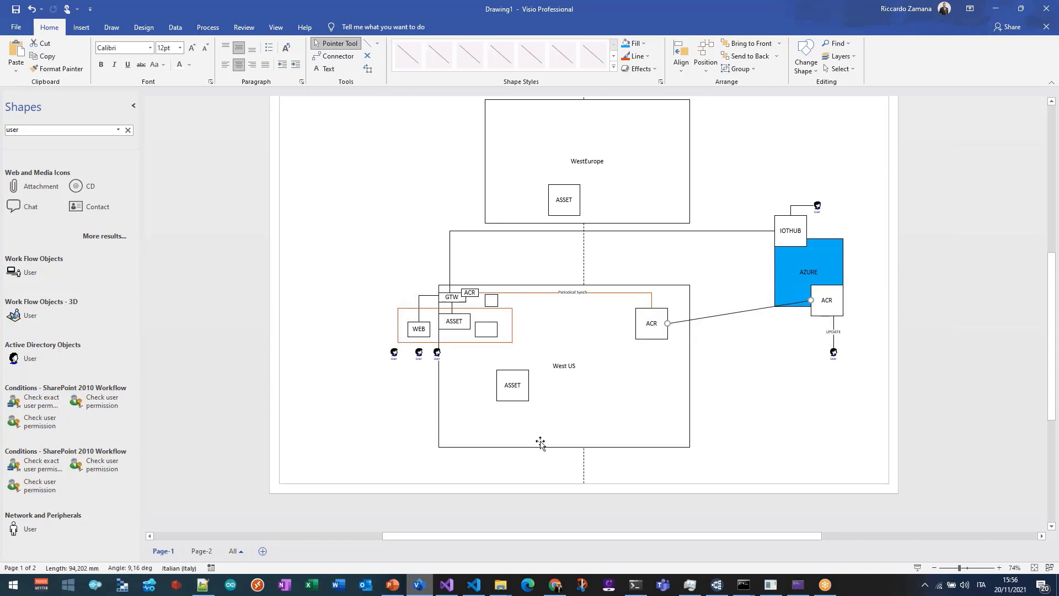
Point out the West US region, its regional ACR box, and the ACR and GTW boxes at the gateway.
left_click(597, 403)
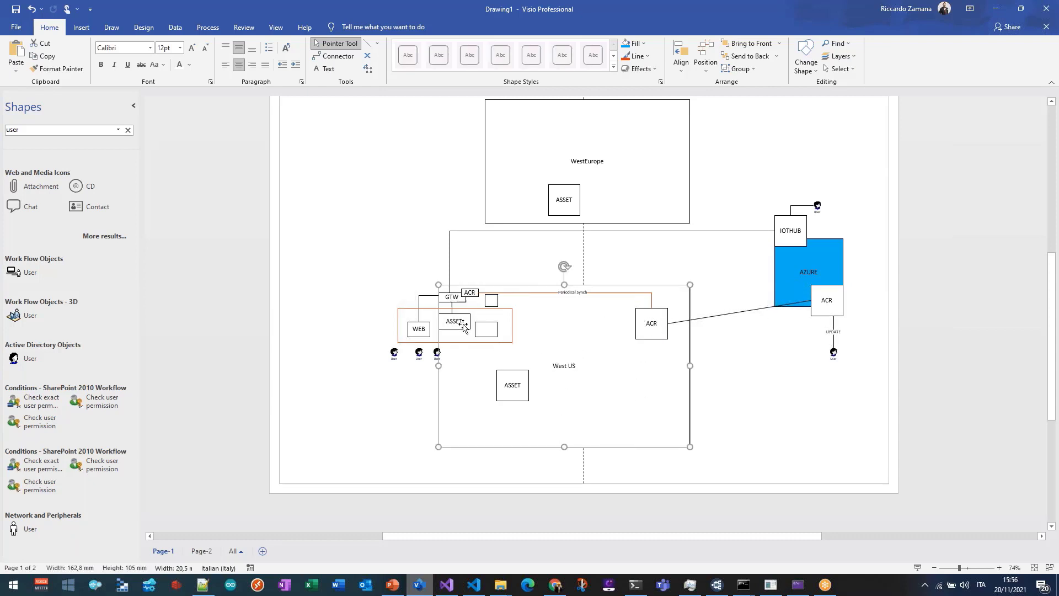
left_click(650, 325)
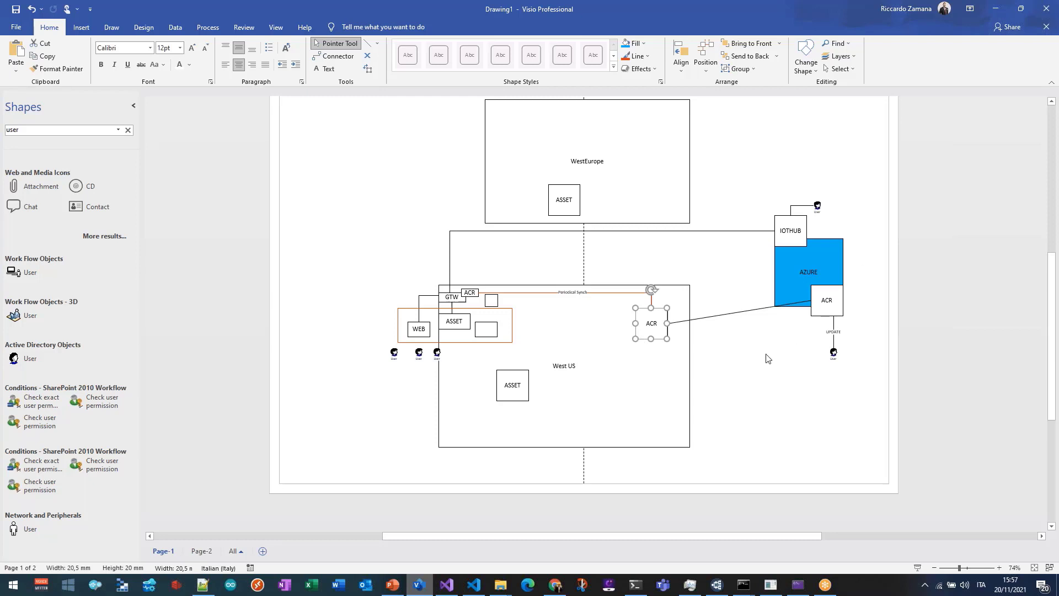
left_click(750, 320)
left_click(662, 330)
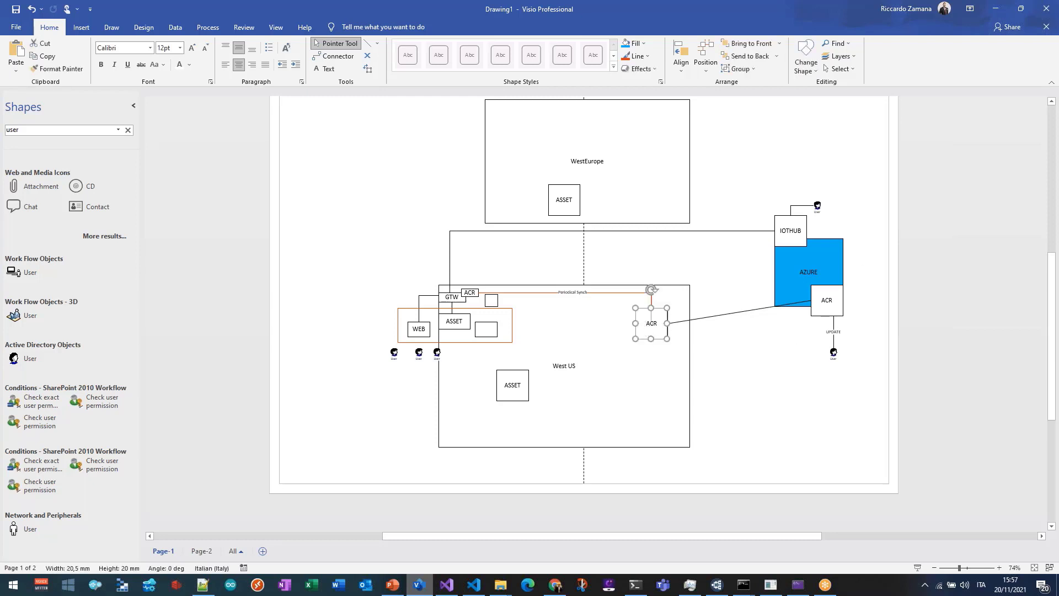
left_click(471, 293)
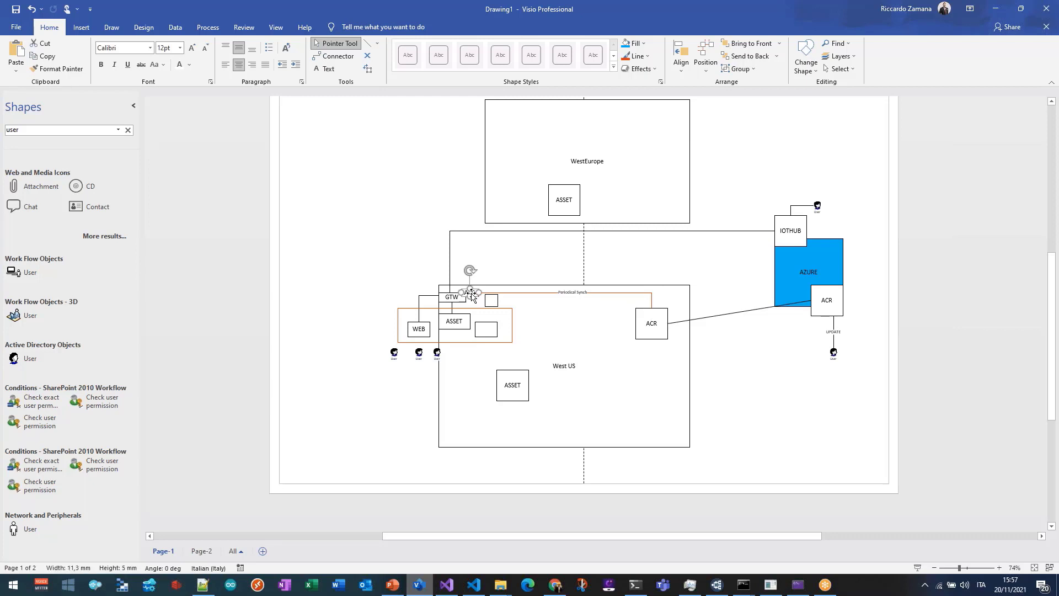
left_click(451, 298)
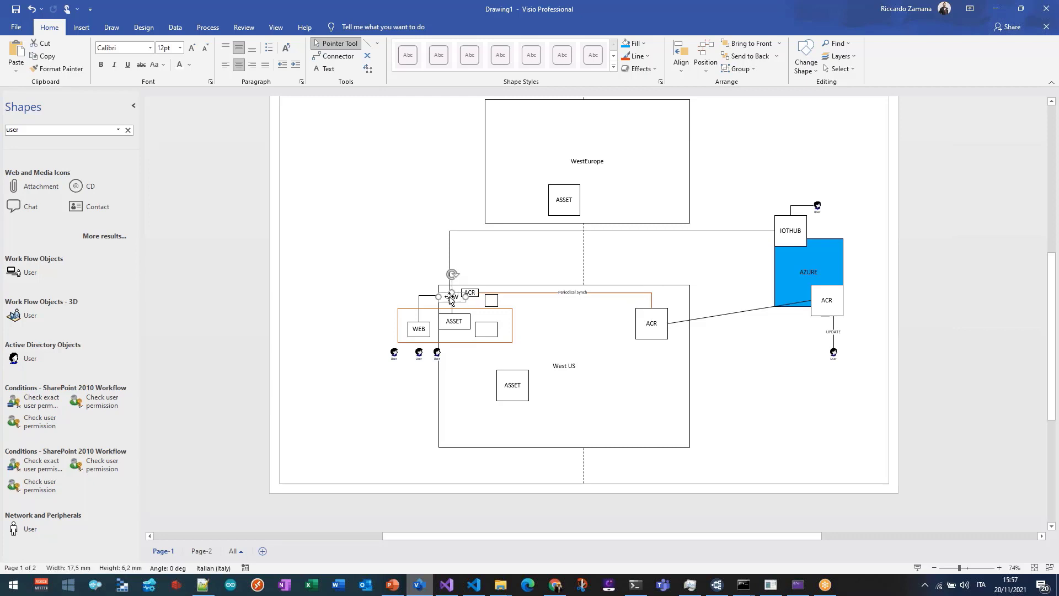
left_click(381, 403)
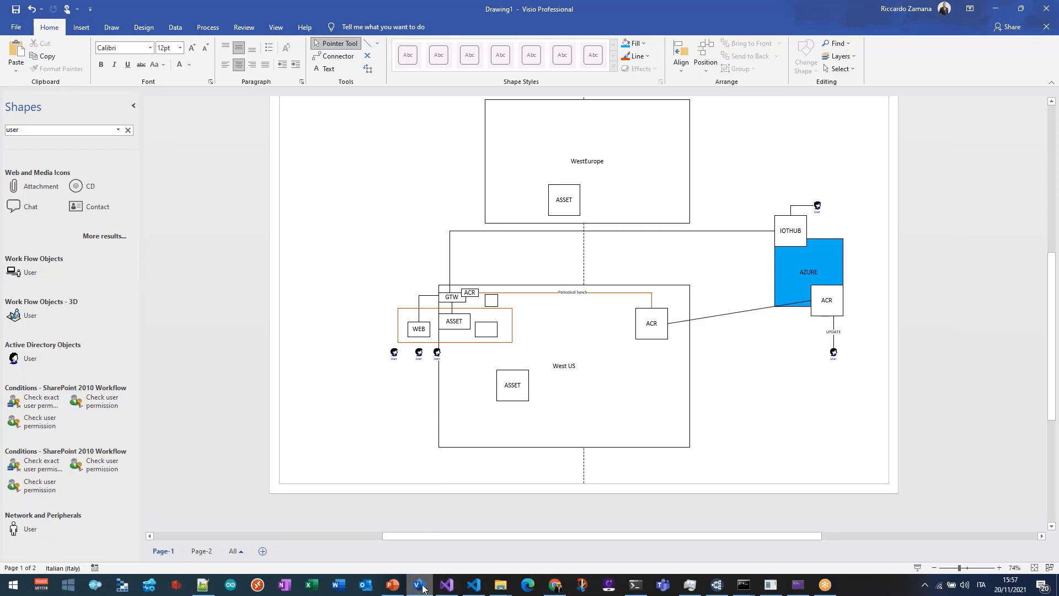
Switch to Visual Studio Code and examine the connected-registry module's createOptions and ACR_REGISTRY_CONNECTION_STRING in gatewaydeploy.v.001.json.
left_click(475, 586)
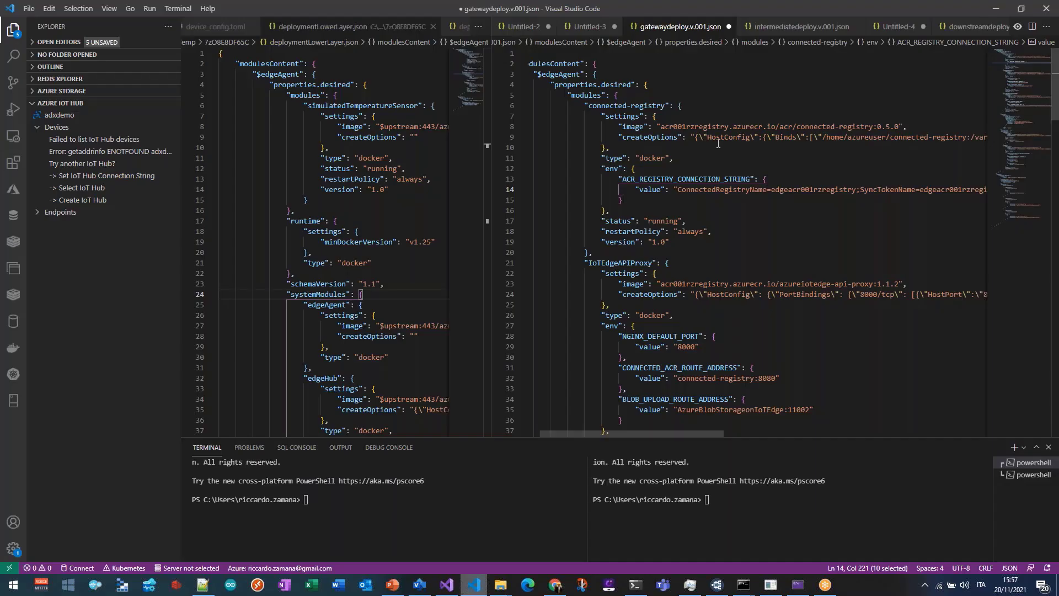
scroll(710, 149, "down", 2)
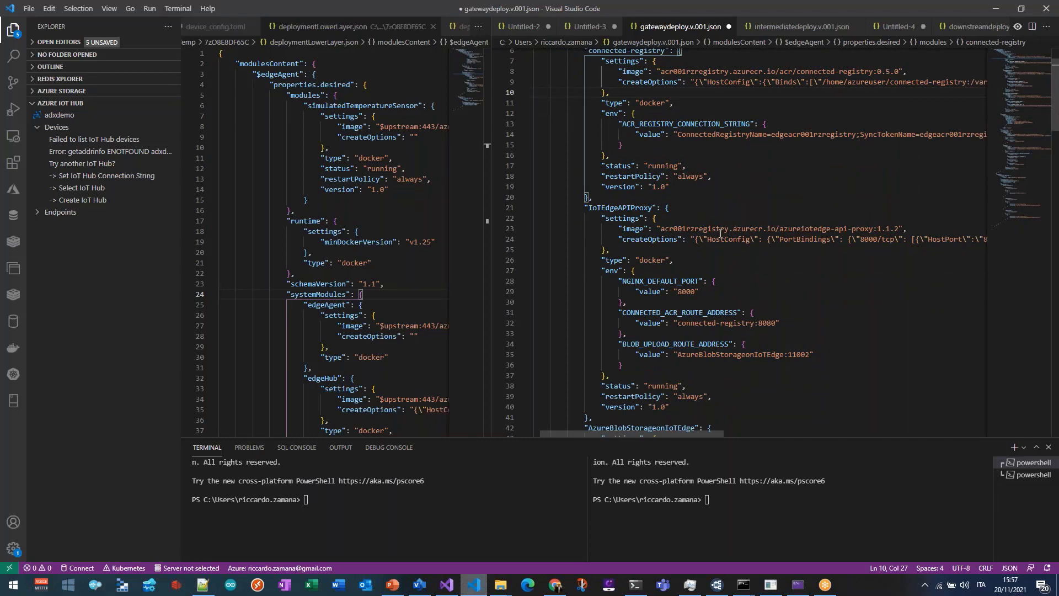
scroll(723, 234, "up", 2)
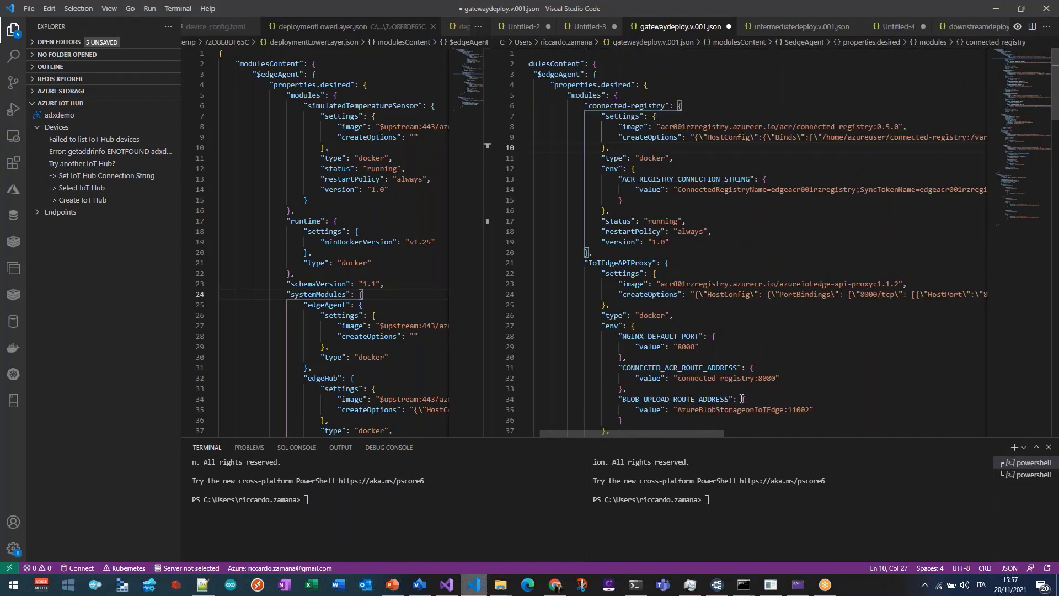
left_click_drag(710, 434, 765, 434)
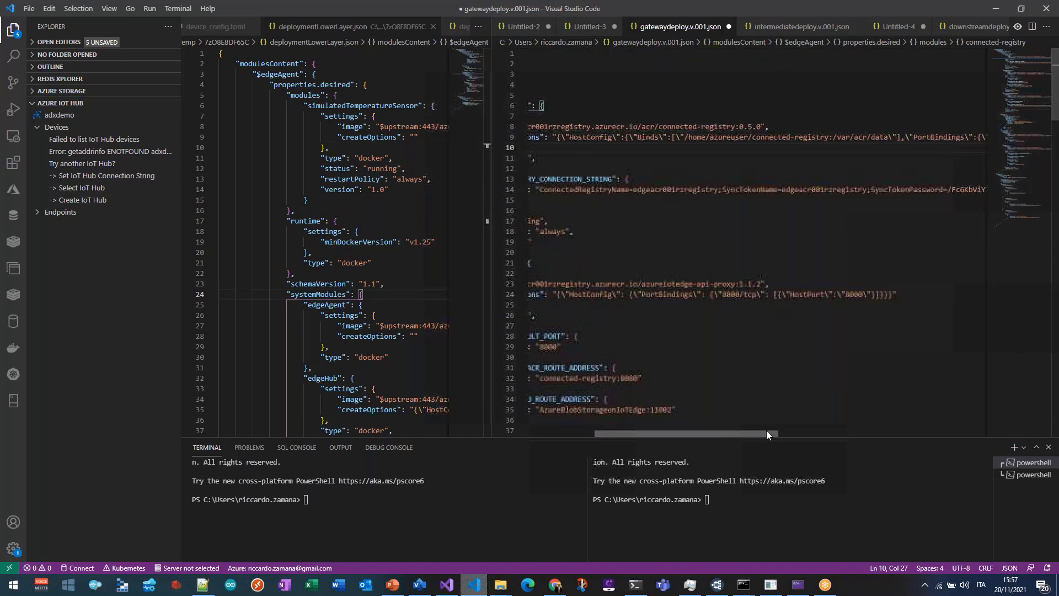
scroll(724, 432, "right", 5)
double_click(844, 137)
left_click_drag(786, 433, 674, 428)
left_click(655, 179)
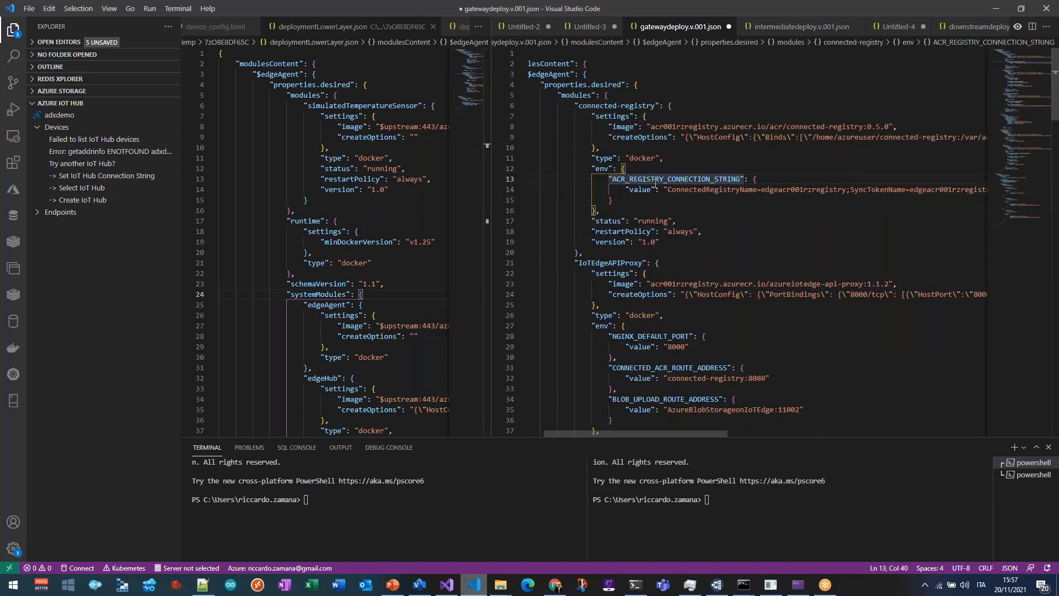
Highlight the IoTEdgeAPIProxy module and its azureiotedge-api-proxy:1.1.2 image, briefly referring back to the Visio drawing.
scroll(657, 183, "down", 3)
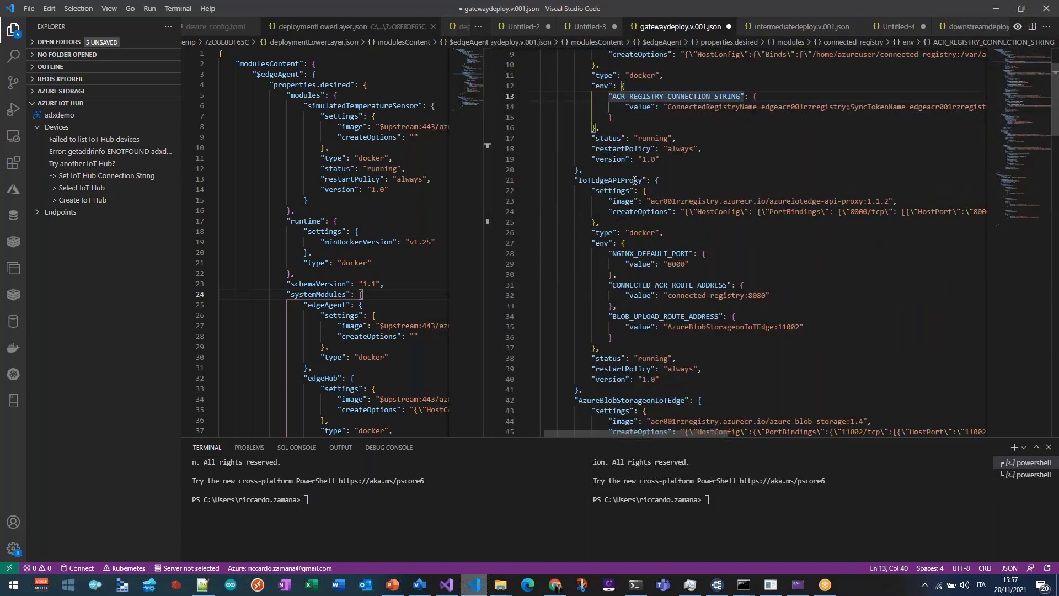
double_click(636, 181)
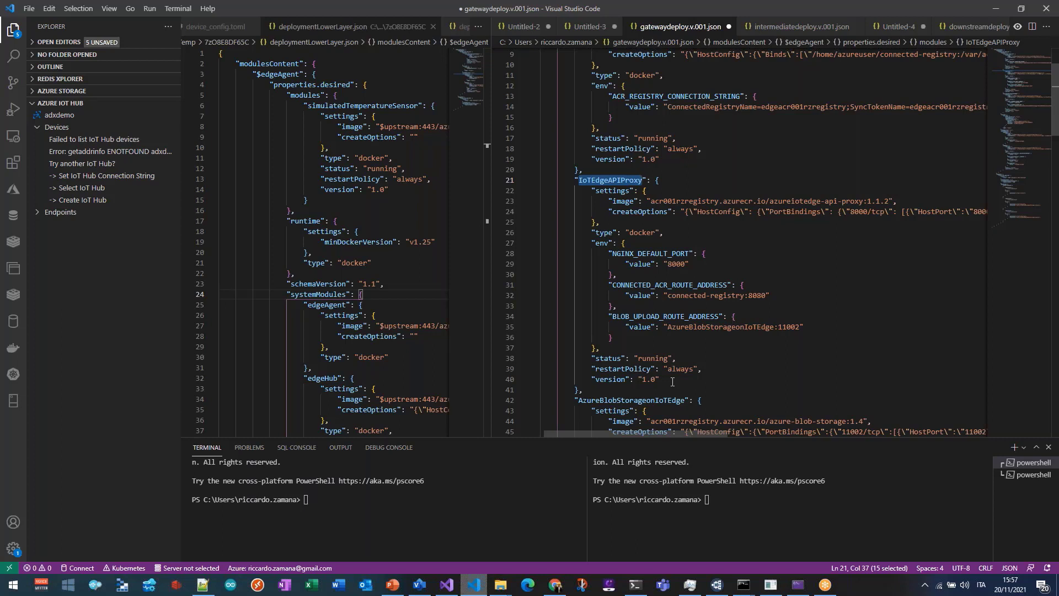
key("alt+Tab")
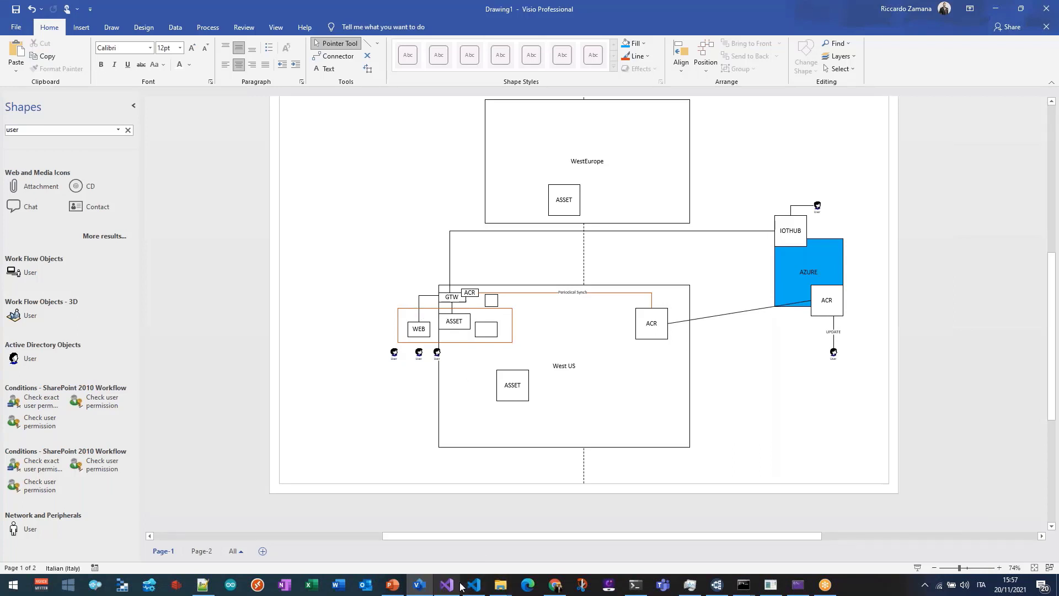
left_click(480, 586)
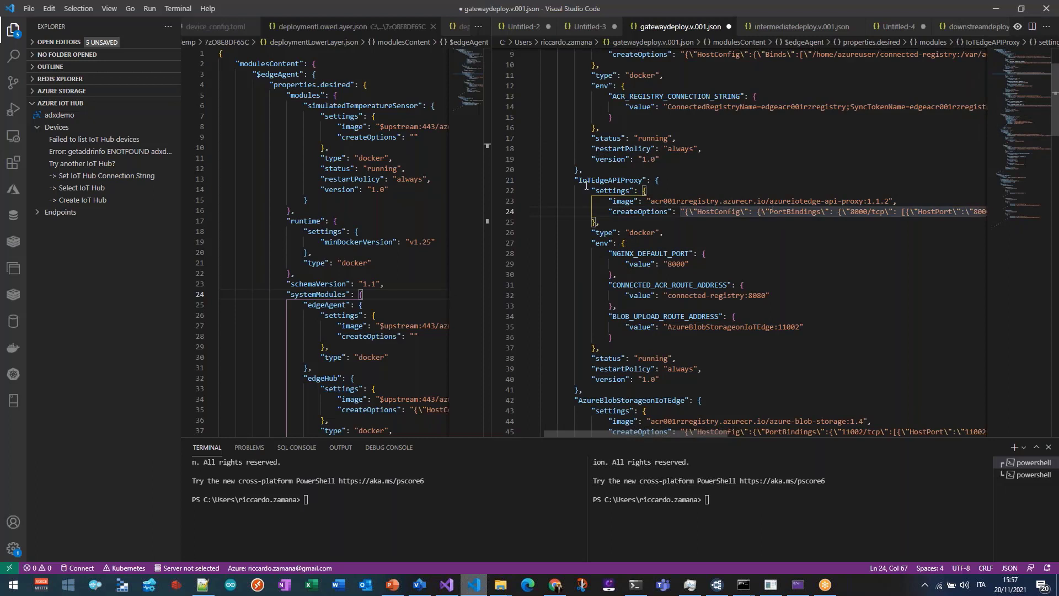
double_click(596, 178)
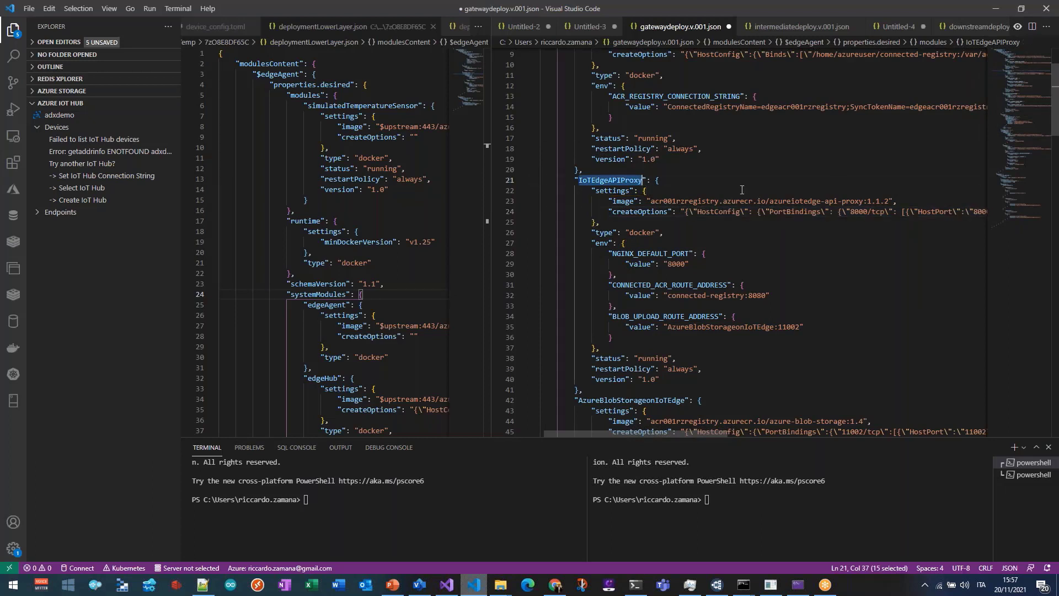
left_click_drag(771, 201, 889, 197)
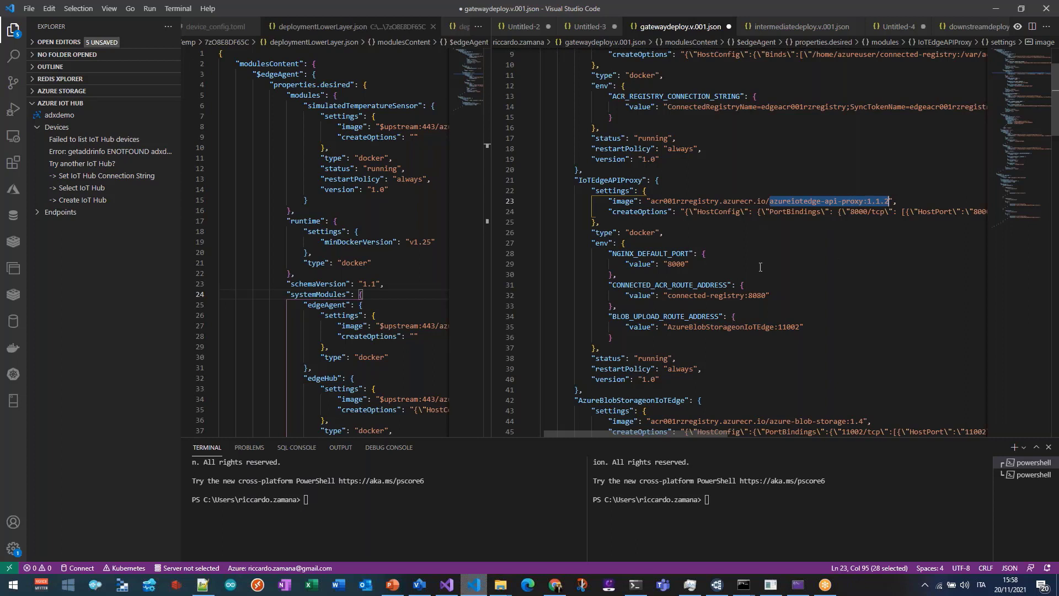
Highlight the proxy's NGINX_DEFAULT_PORT and CONNECTED_ACR_ROUTE_ADDRESS variables and the AzureBlobStorageonIoTEdge part of its blob upload route.
double_click(619, 181)
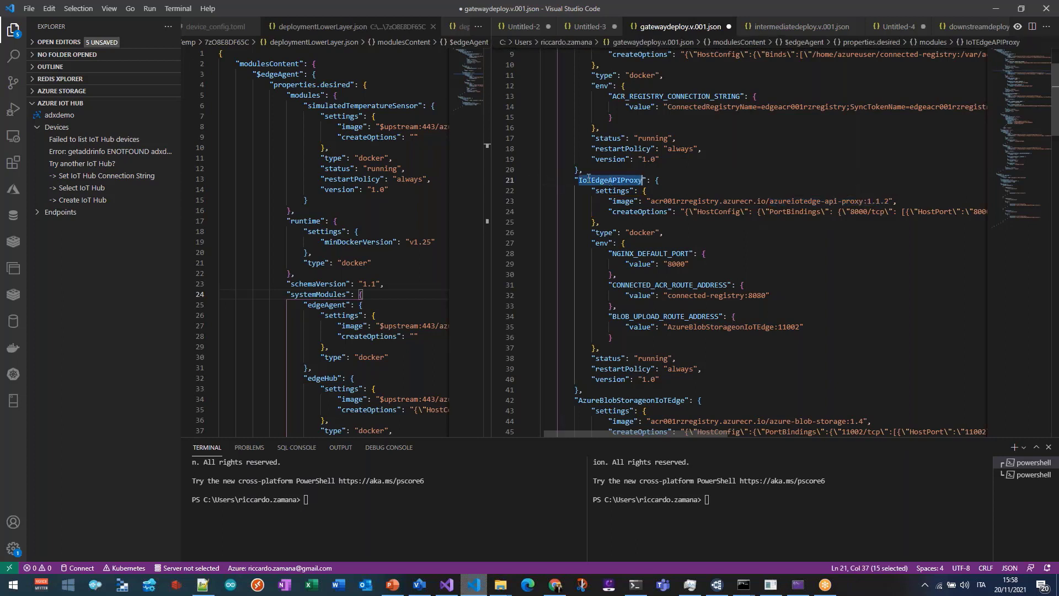
double_click(662, 255)
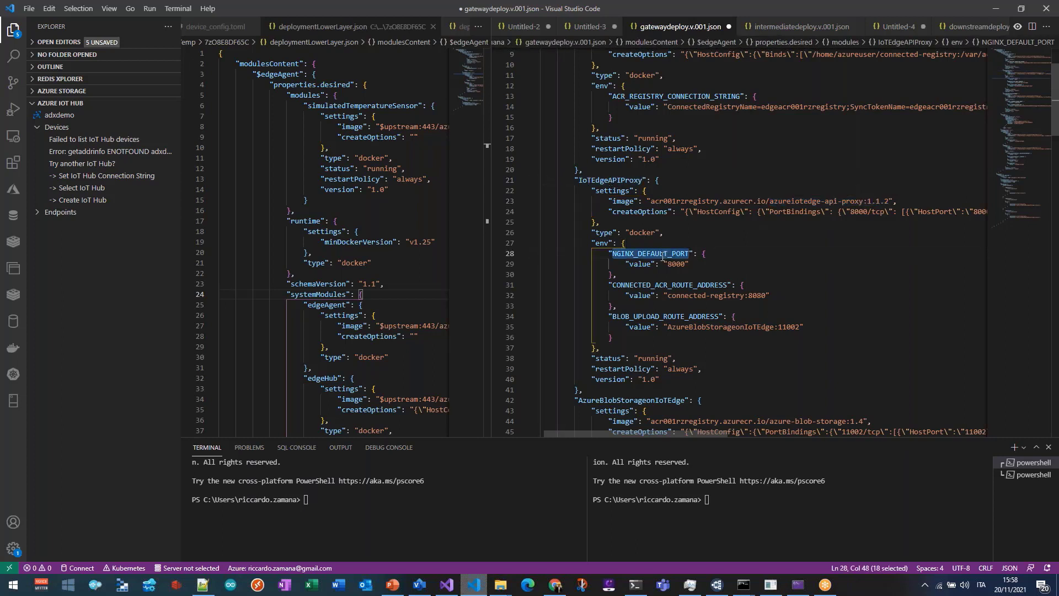
left_click(670, 264)
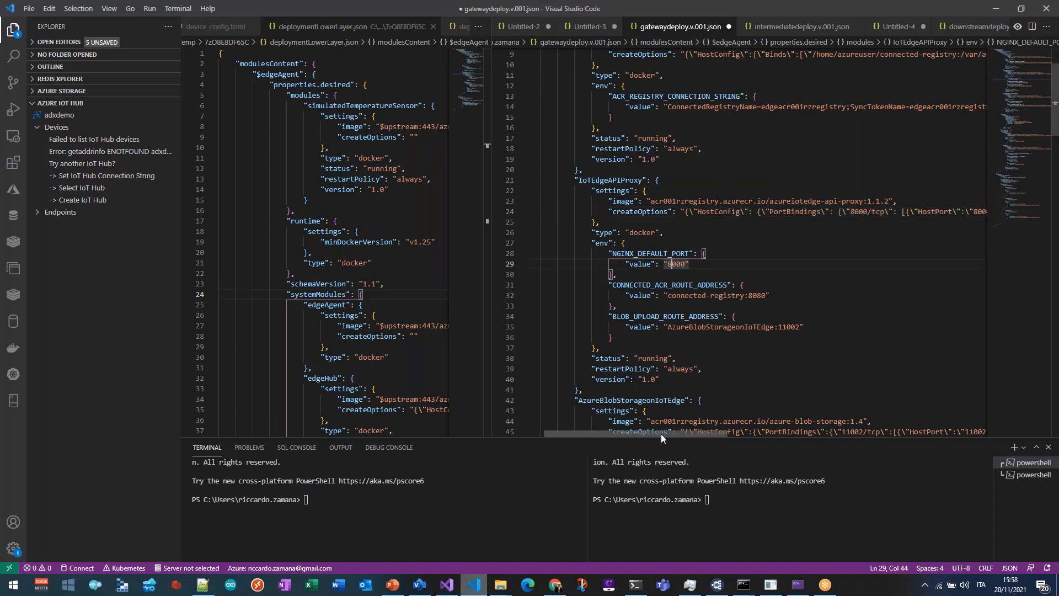
left_click_drag(669, 433, 716, 287)
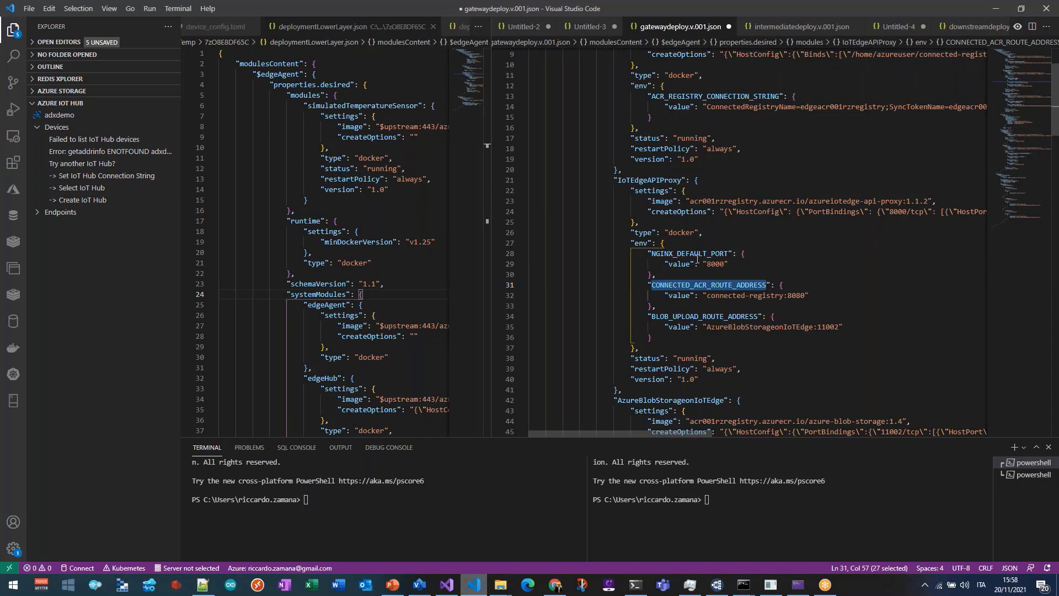
double_click(761, 327)
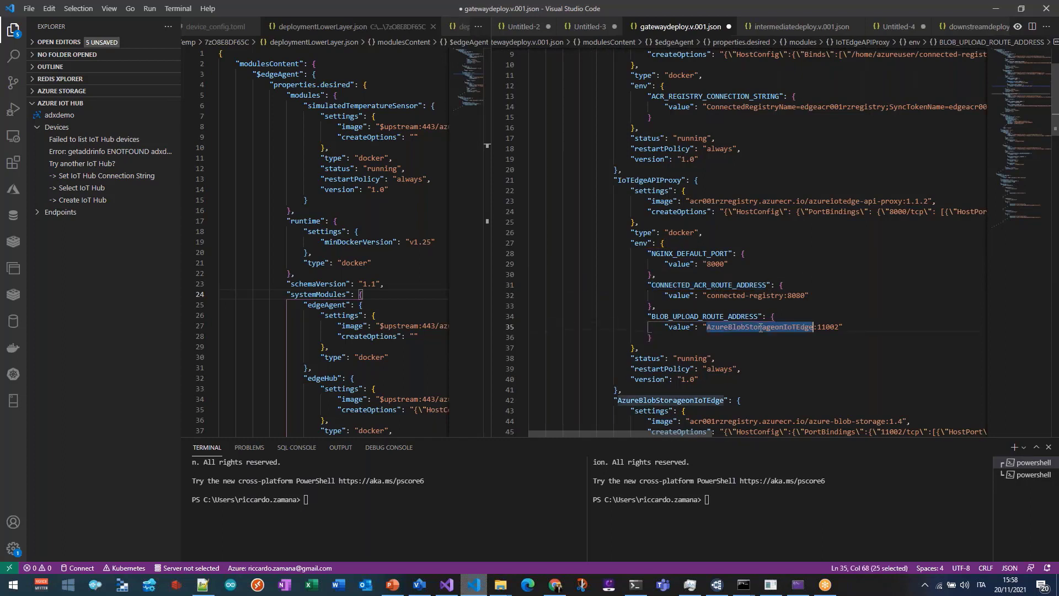
Highlight connected-registry in the proxy's CONNECTED_ACR_ROUTE_ADDRESS value and match it with the connected-registry module name.
double_click(655, 181)
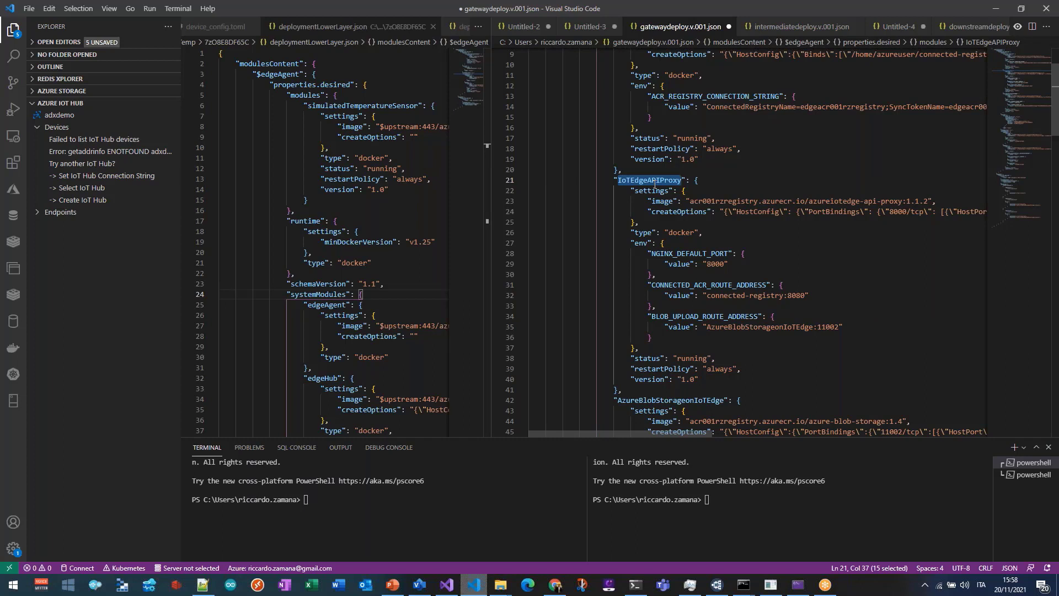
left_click_drag(707, 296, 784, 296)
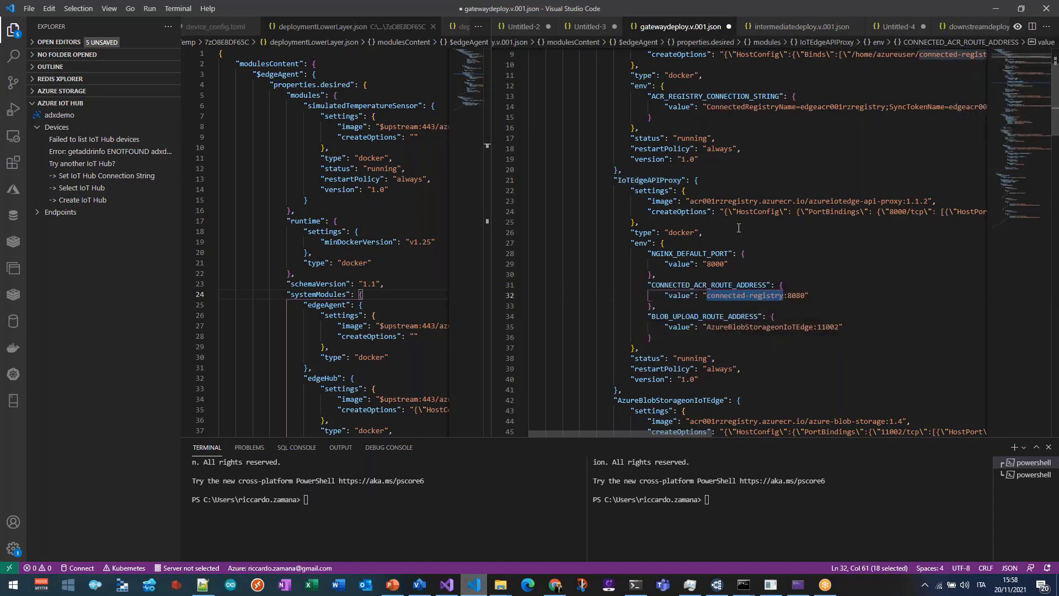
scroll(645, 94, "up", 3)
left_click(618, 106)
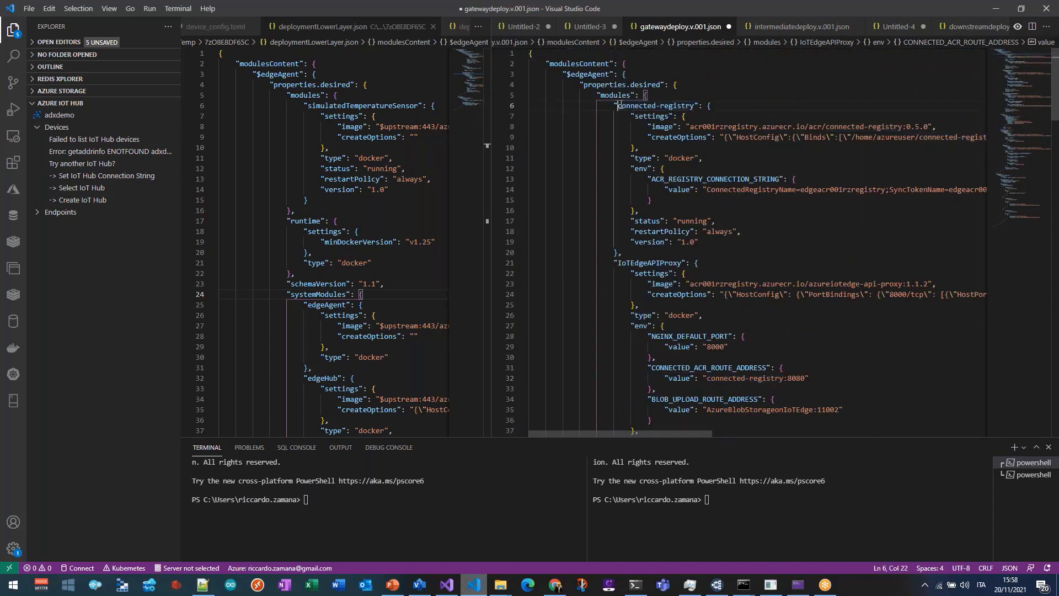
left_click_drag(618, 105, 695, 105)
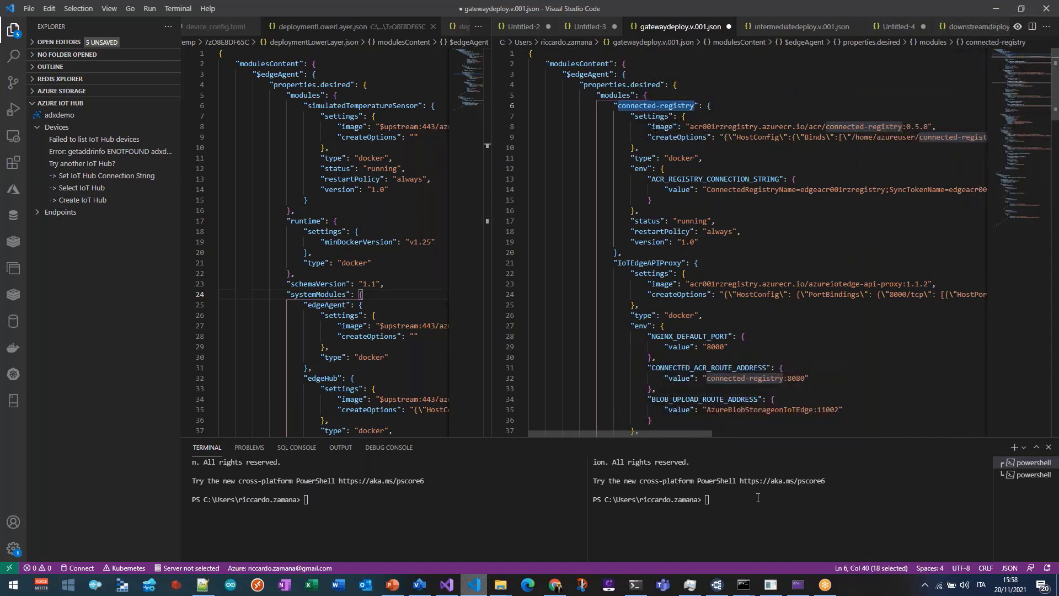
left_click_drag(708, 378, 784, 378)
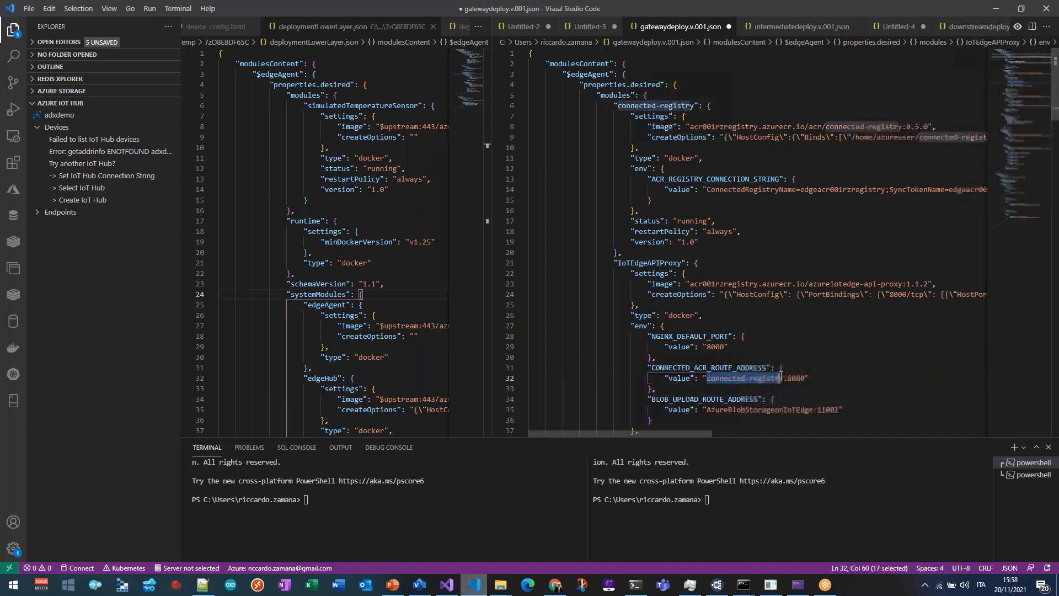
Examine the connected-registry module's image and its full createOptions line.
left_click(809, 126)
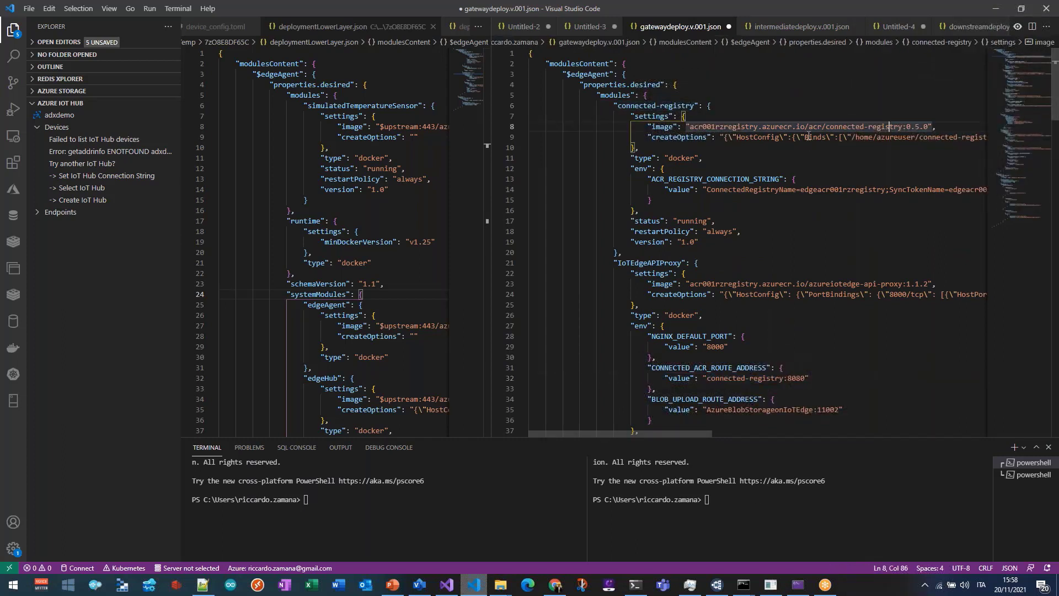
left_click(809, 137)
key("End")
key("Home")
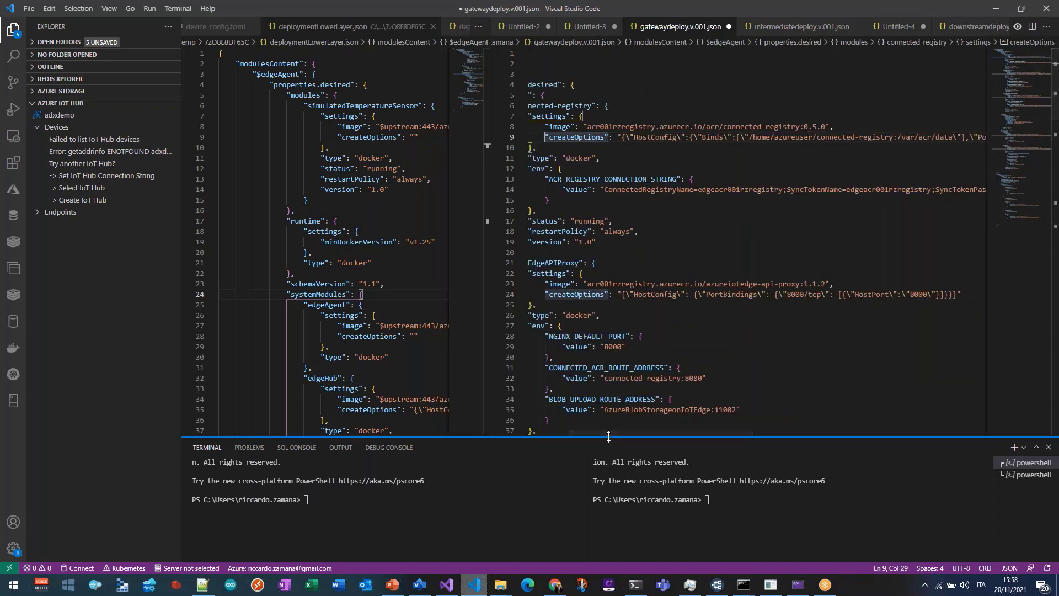
Highlight the CONNECTED_ACR_ROUTE_ADDRESS variable, the IoTEdgeAPIProxy module name and the connected-registry module's image line.
scroll(609, 431, "left", 3)
double_click(718, 369)
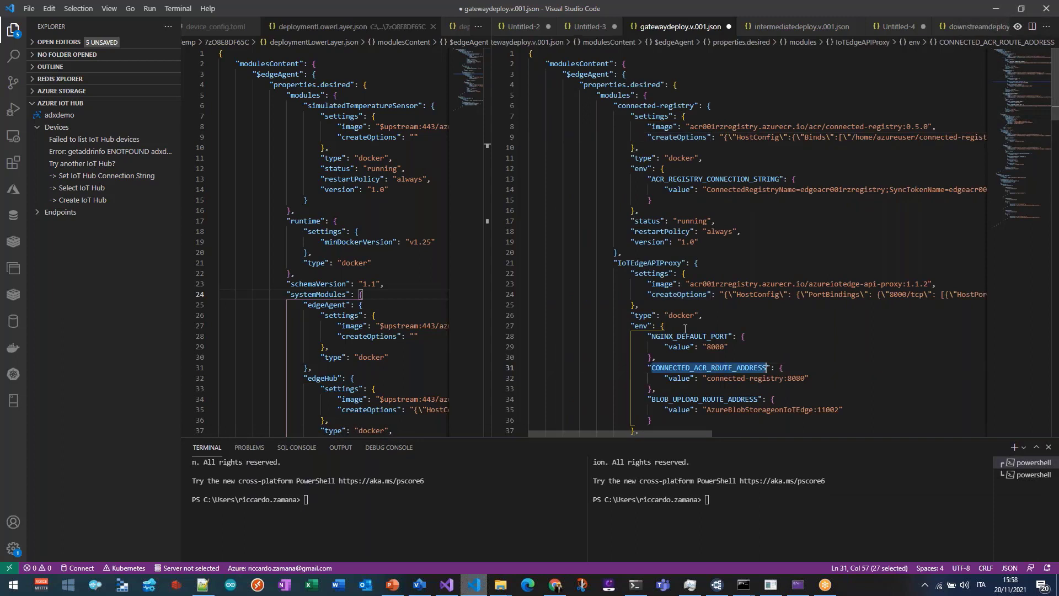
double_click(666, 264)
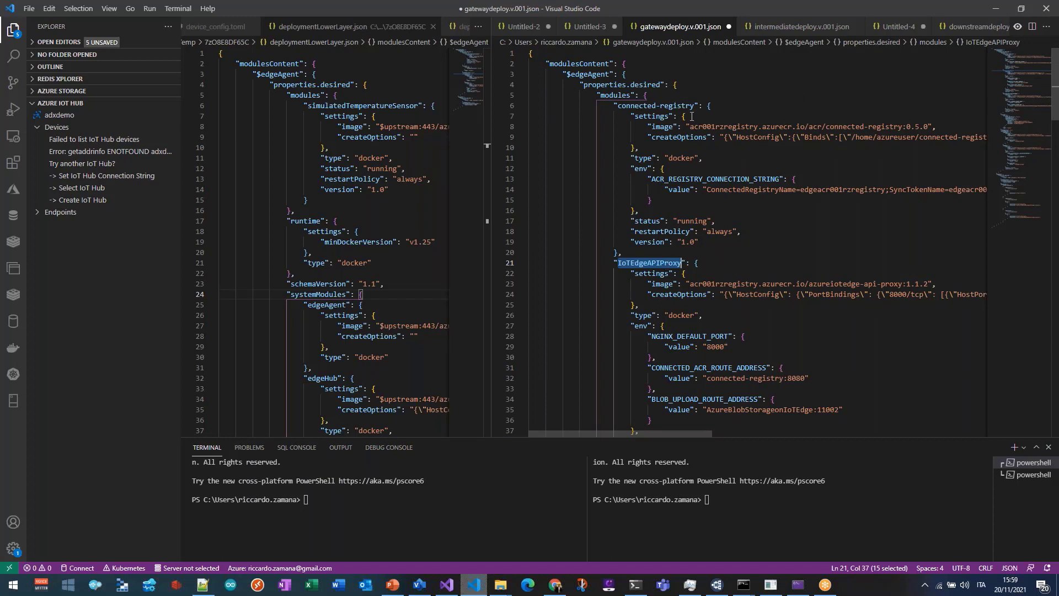
triple_click(730, 128)
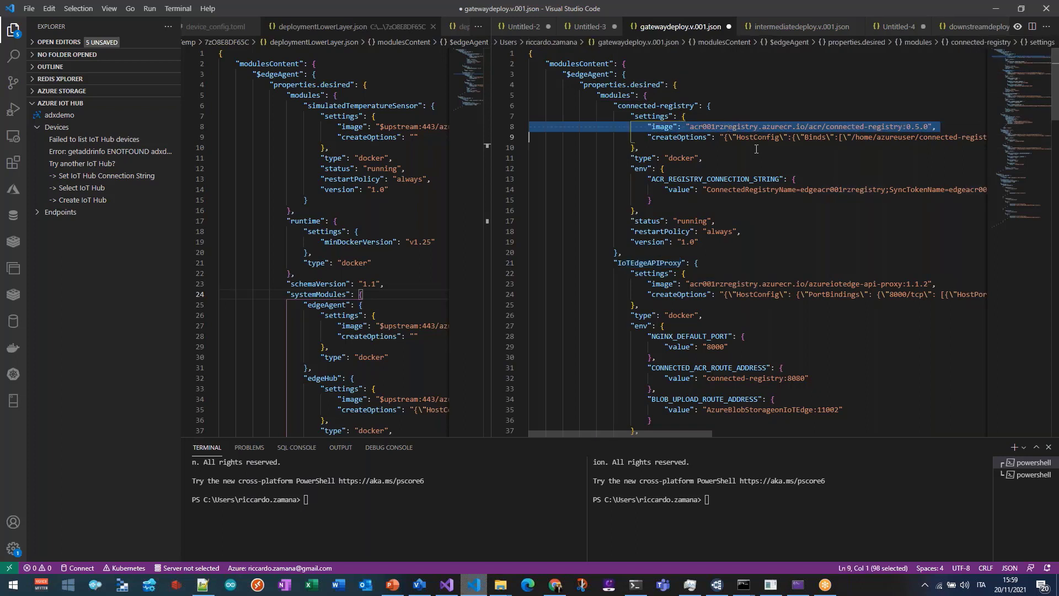
Highlight port 8000 in the IoTEdgeAPIProxy module's PortBindings and match it with the NGINX_DEFAULT_PORT value.
double_click(896, 295)
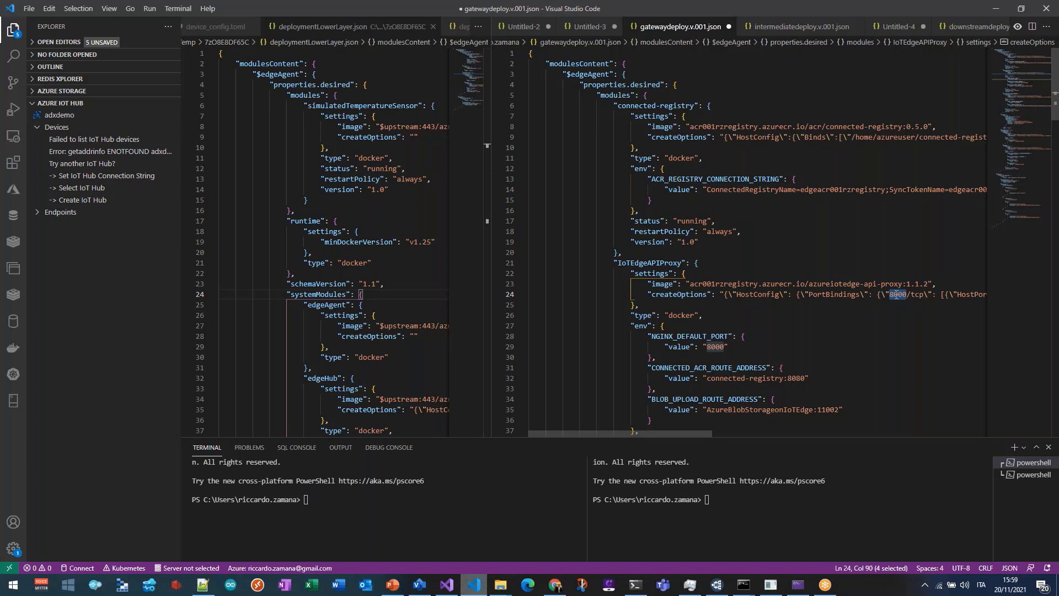
double_click(644, 264)
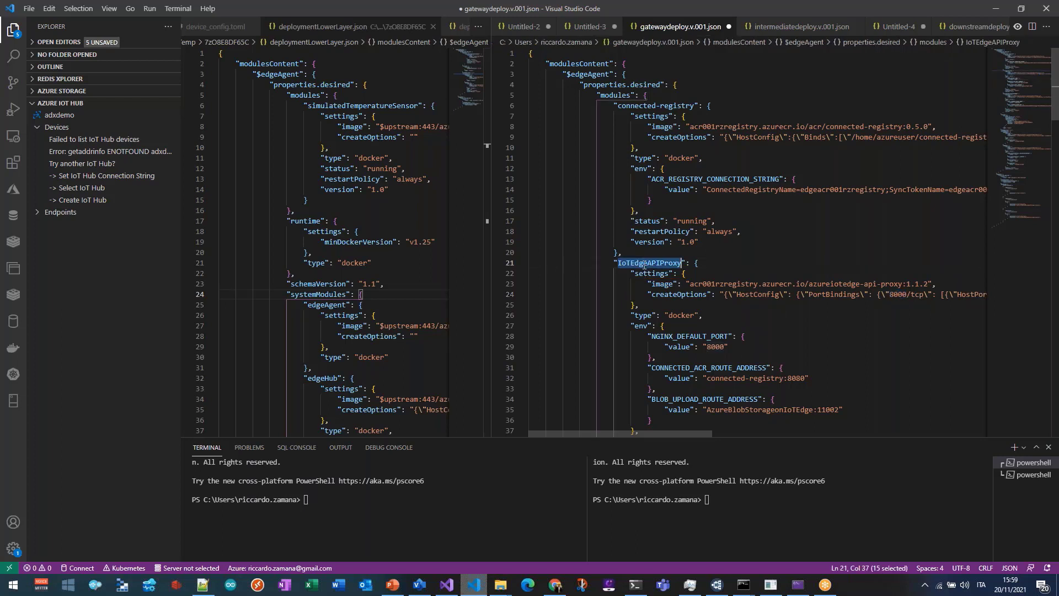
double_click(891, 285)
left_click(901, 294)
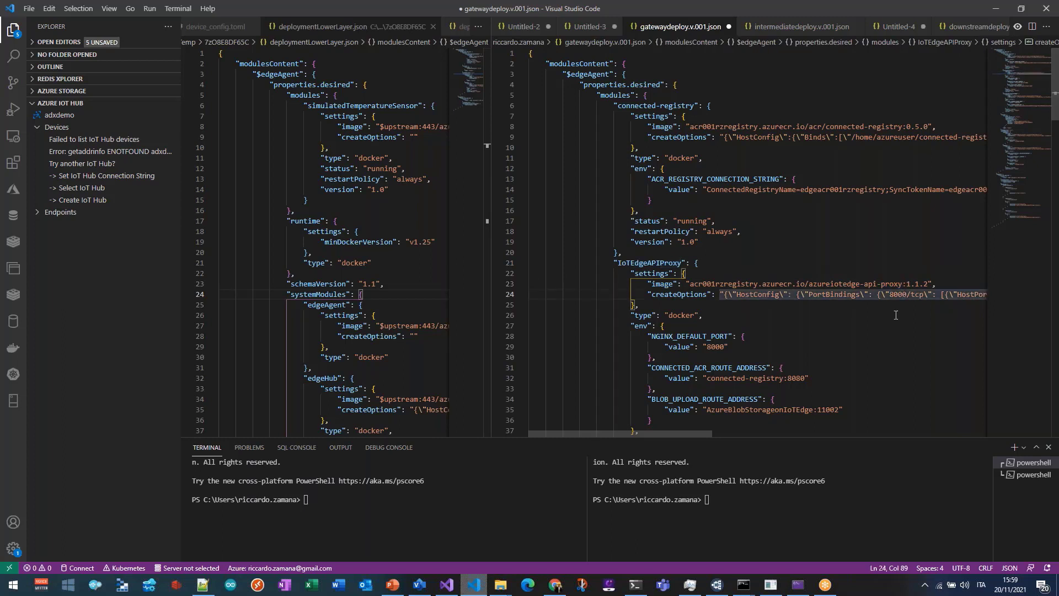
double_click(897, 294)
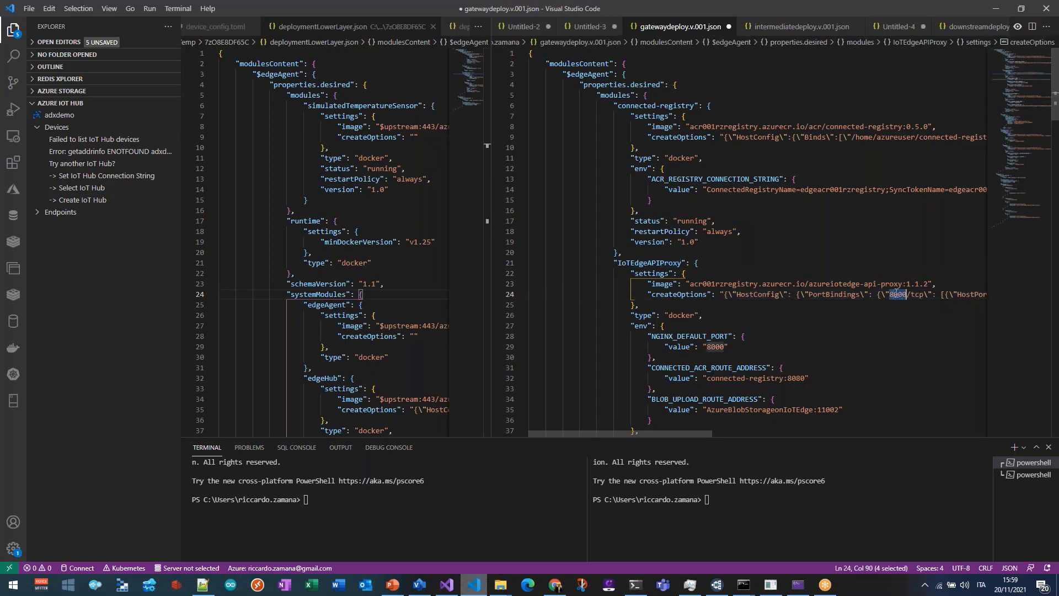
double_click(679, 336)
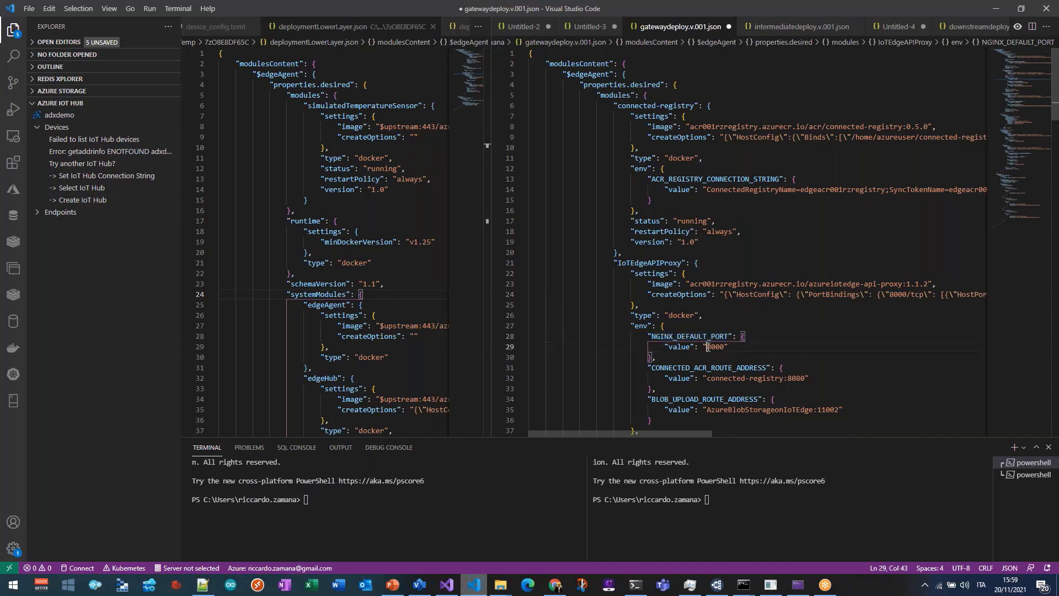
double_click(667, 336)
double_click(724, 346)
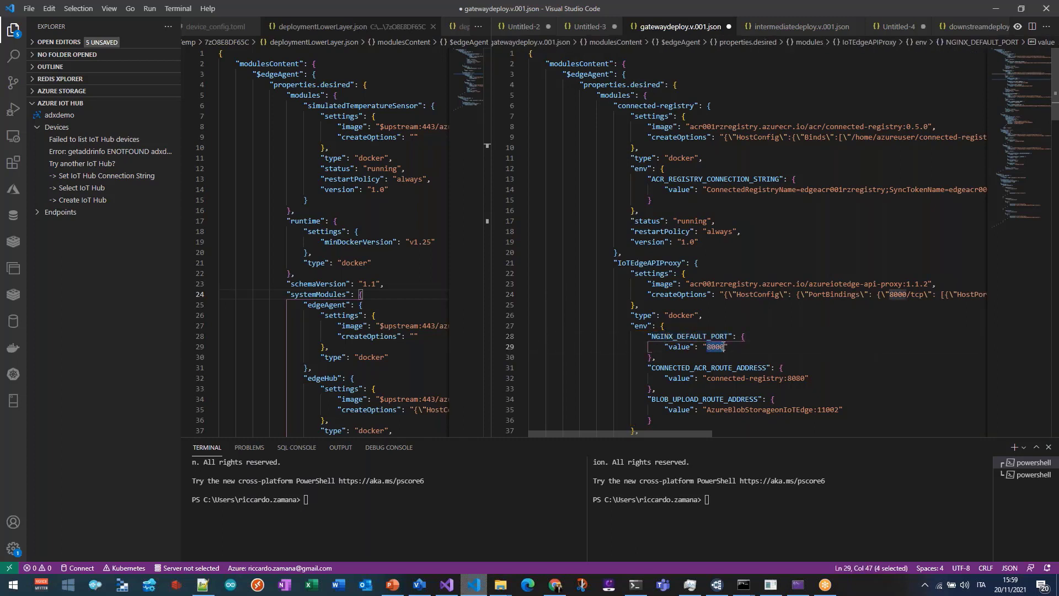
Highlight azureiotedge in the proxy's image name, then CONNECTED_ACR_ROUTE_ADDRESS and port 8080 in its value.
scroll(672, 261, "down", 1)
double_click(835, 256)
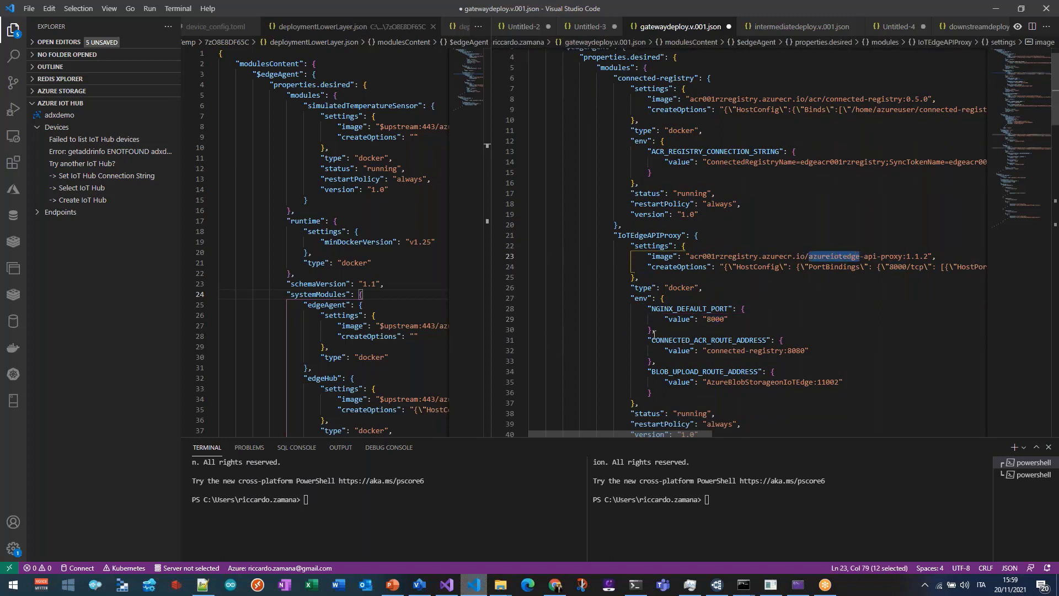
left_click_drag(649, 340, 766, 341)
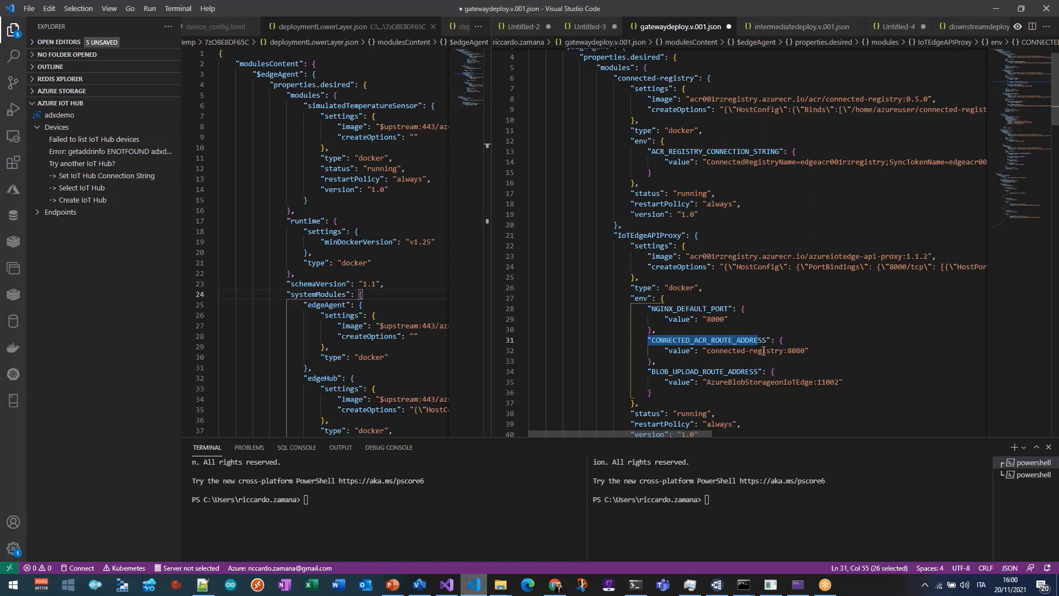
double_click(700, 341)
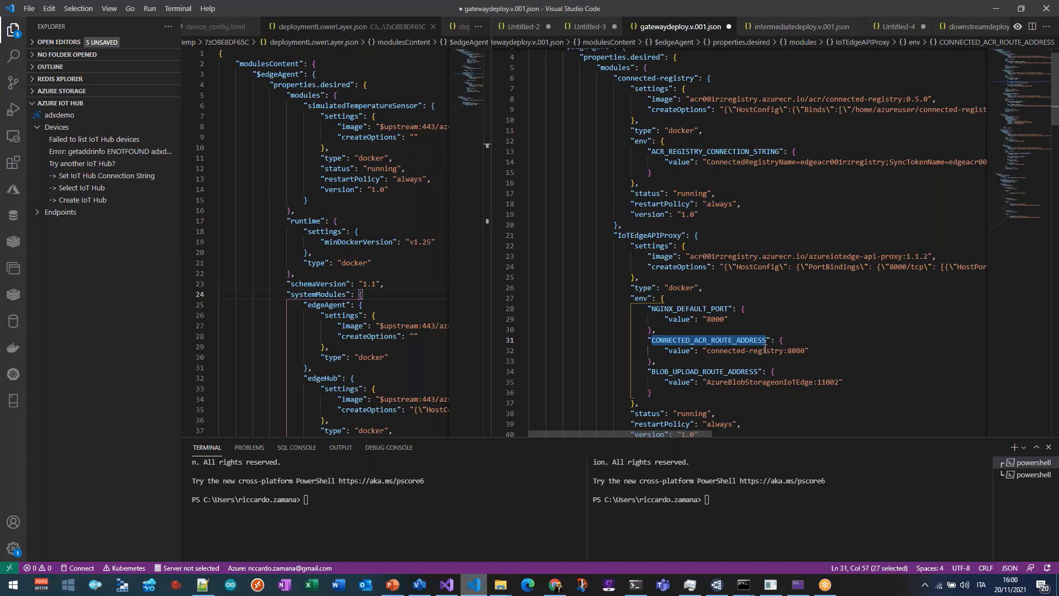
double_click(796, 350)
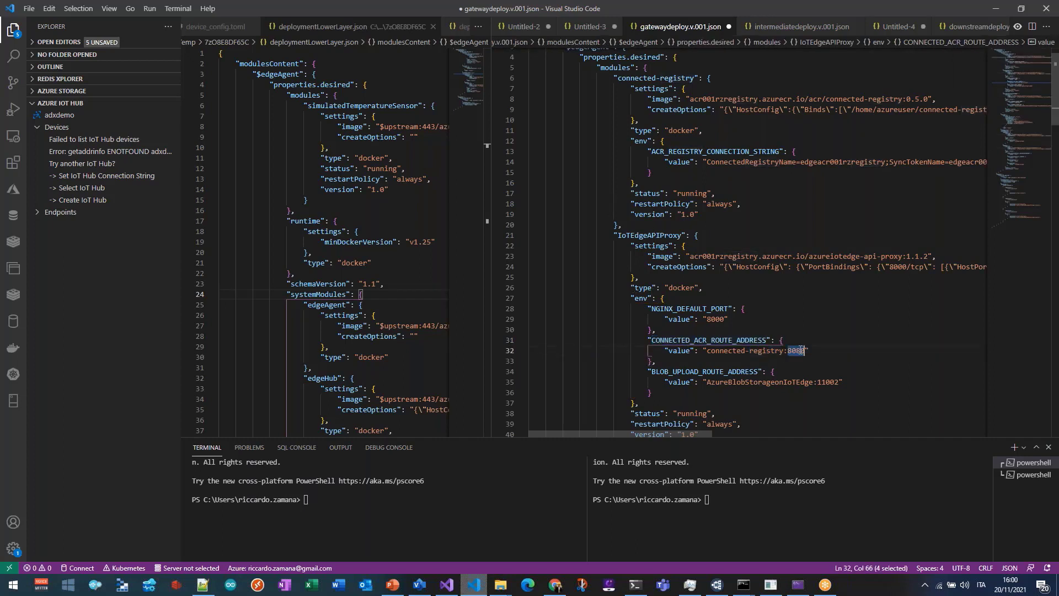
Examine the BLOB_UPLOAD_ROUTE_ADDRESS setting and its AzureBlobStorageonIoTEdge target module in gatewaydeploy.v.001.json.
double_click(684, 372)
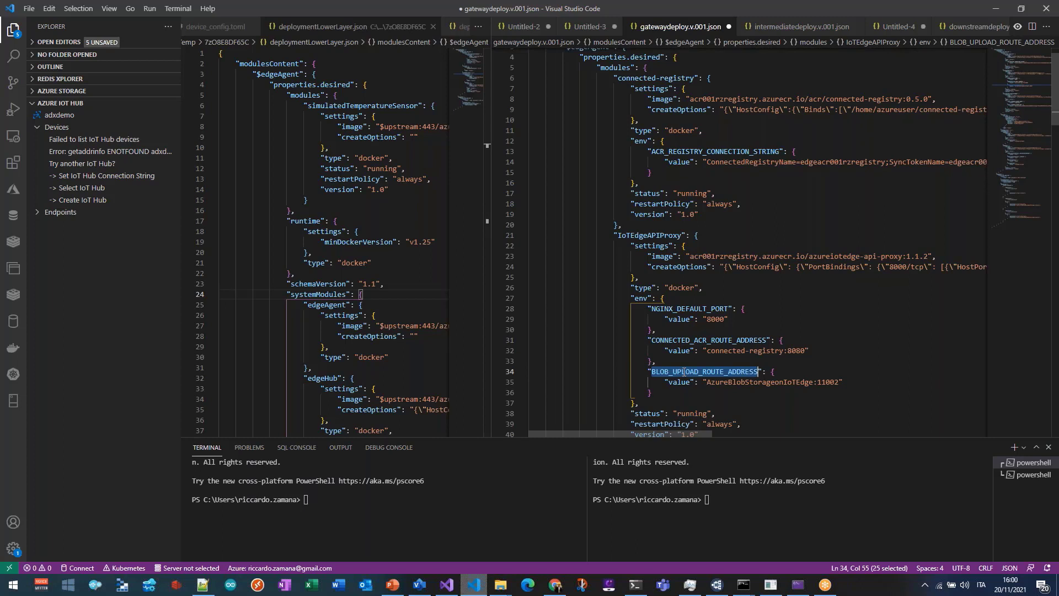
double_click(773, 382)
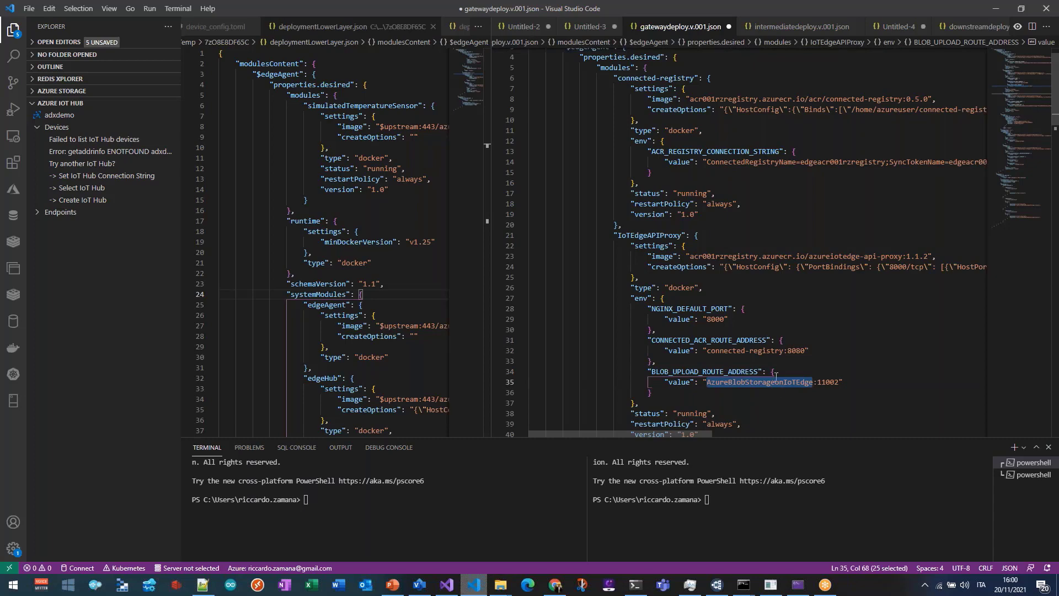
scroll(698, 249, "down", 3)
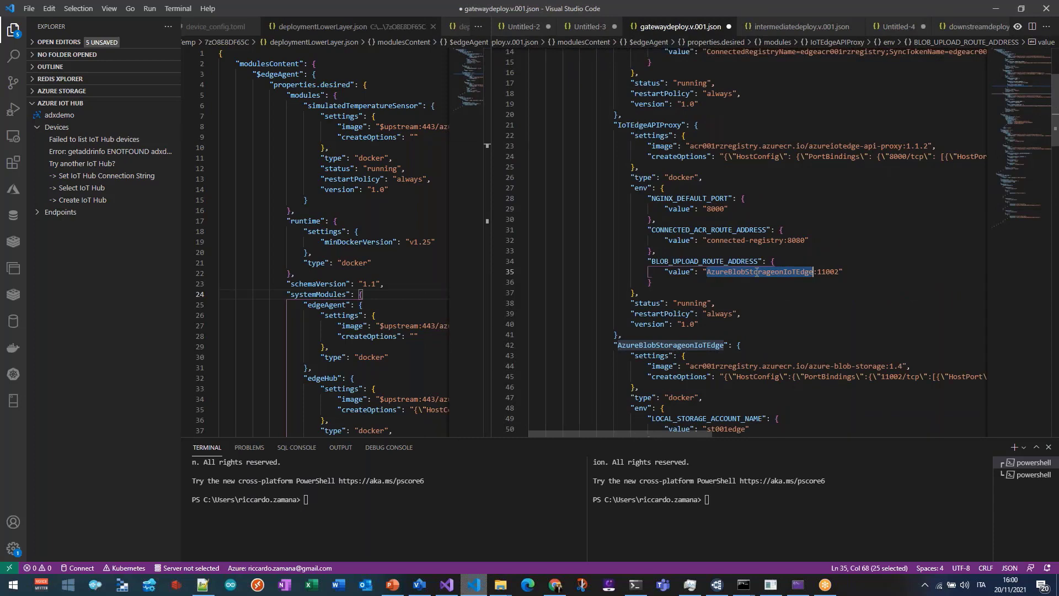
scroll(757, 272, "down", 3)
scroll(757, 272, "up", 3)
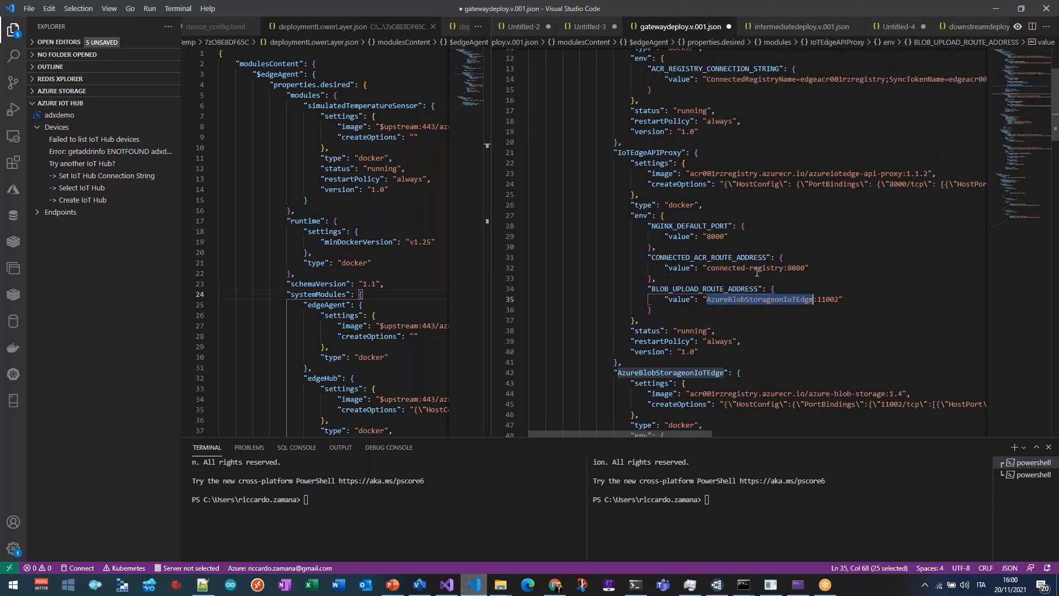
Switch to the Azure portal in Chrome and view the security rules of nsg-moerfyrnvx7qq in the RGRZ001iotedgedemo resource group.
left_click(555, 586)
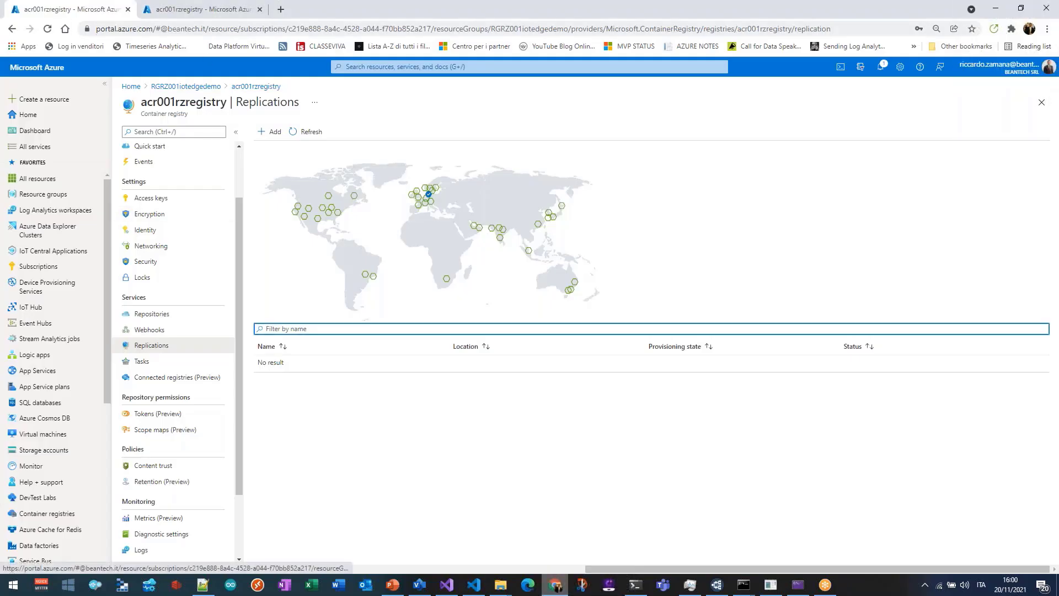
left_click(151, 380)
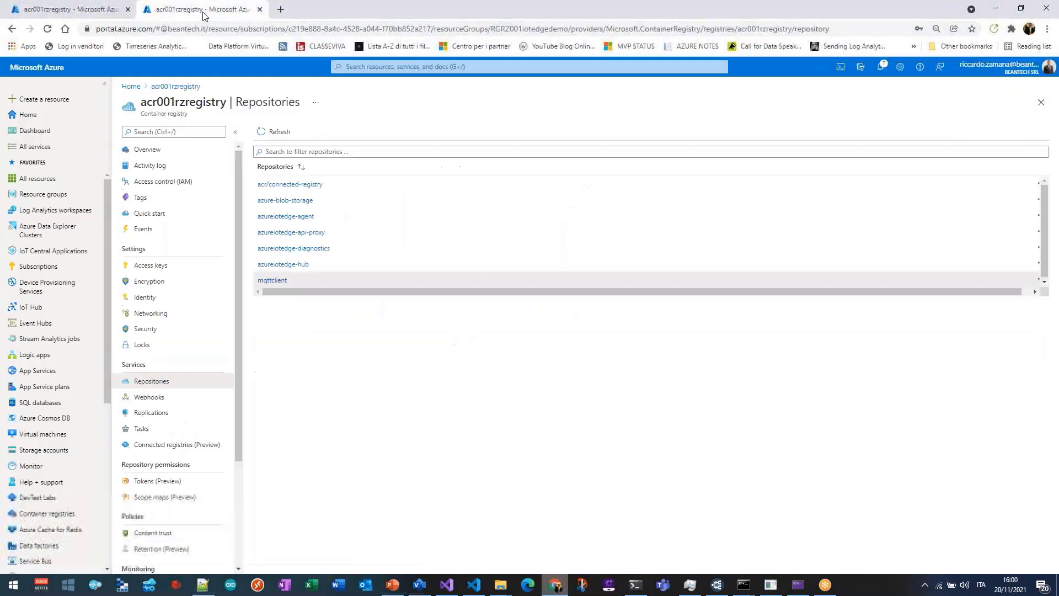
left_click(131, 87)
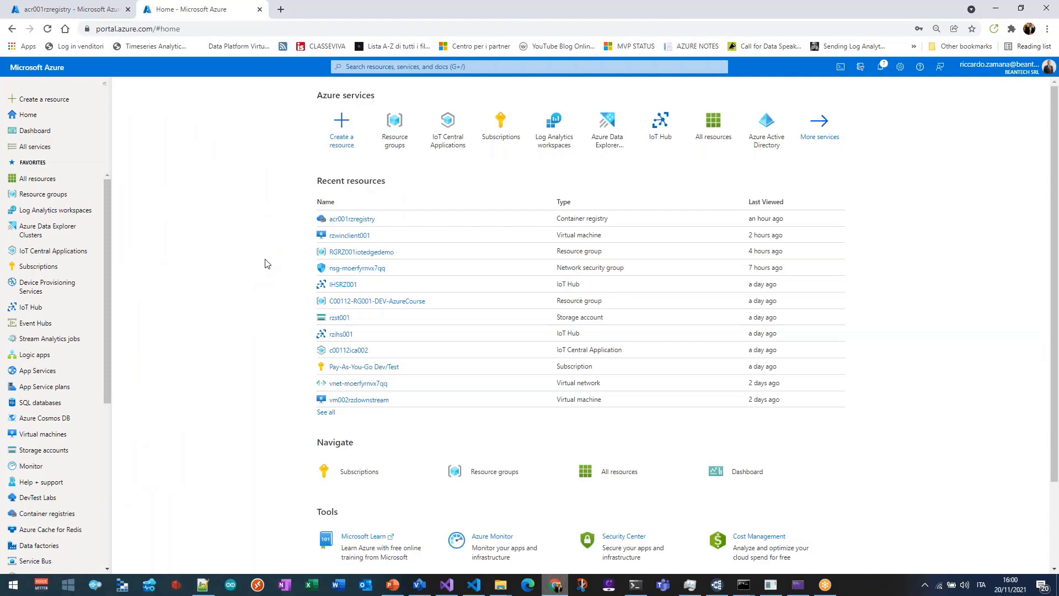
left_click(360, 252)
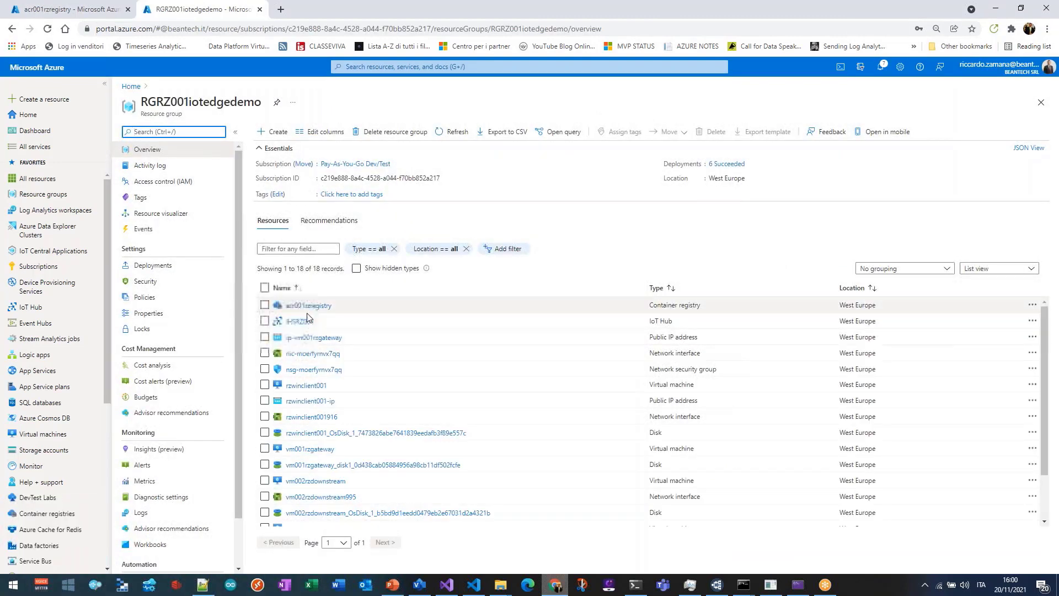
left_click(328, 369)
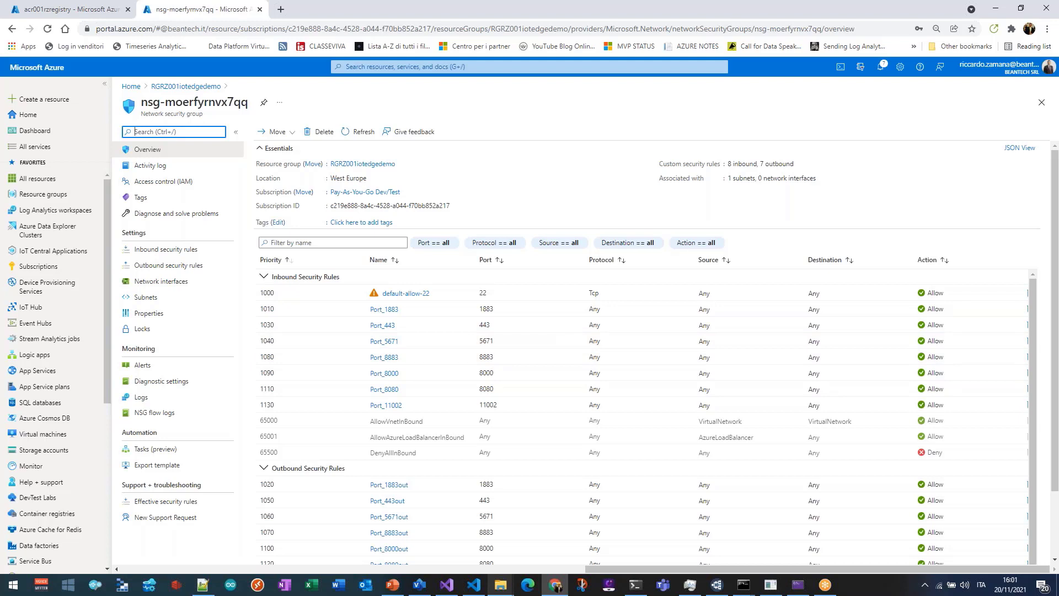
Switch to the Visio drawing and add a new blank page.
key("alt+Tab")
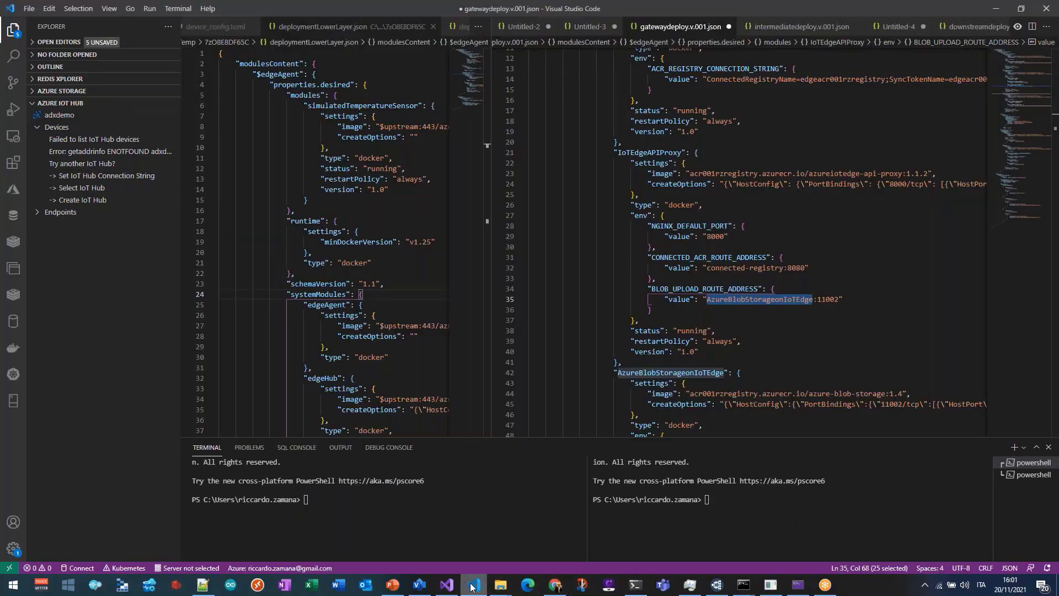
left_click(420, 584)
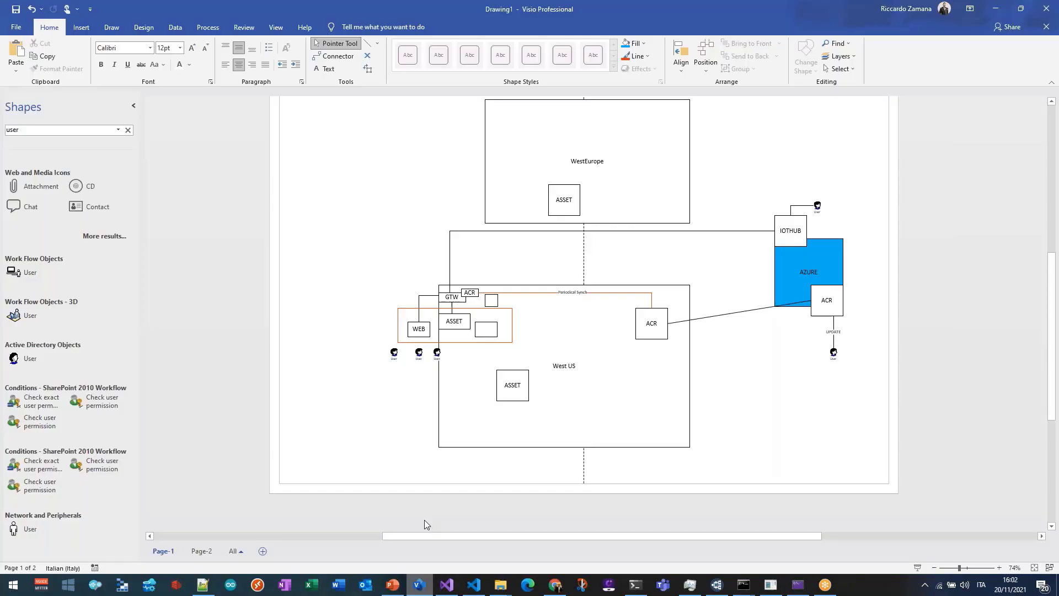
left_click(263, 550)
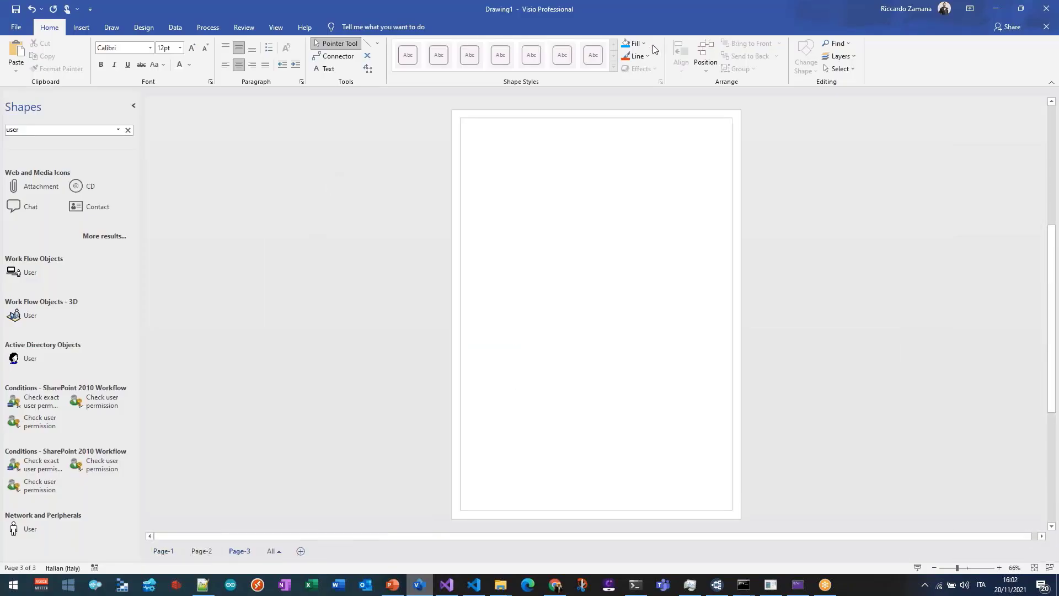
Draw a rectangle about 35 by 25 mm in the upper middle of the page and label it GTW.
left_click(377, 43)
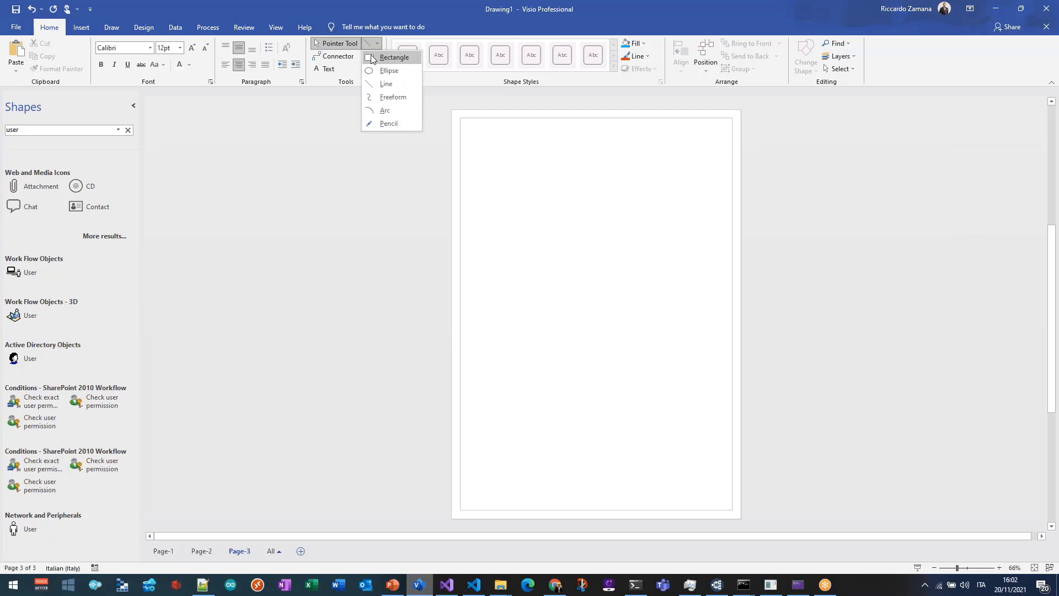
left_click(381, 58)
left_click_drag(565, 237, 614, 270)
key("Escape")
double_click(586, 254)
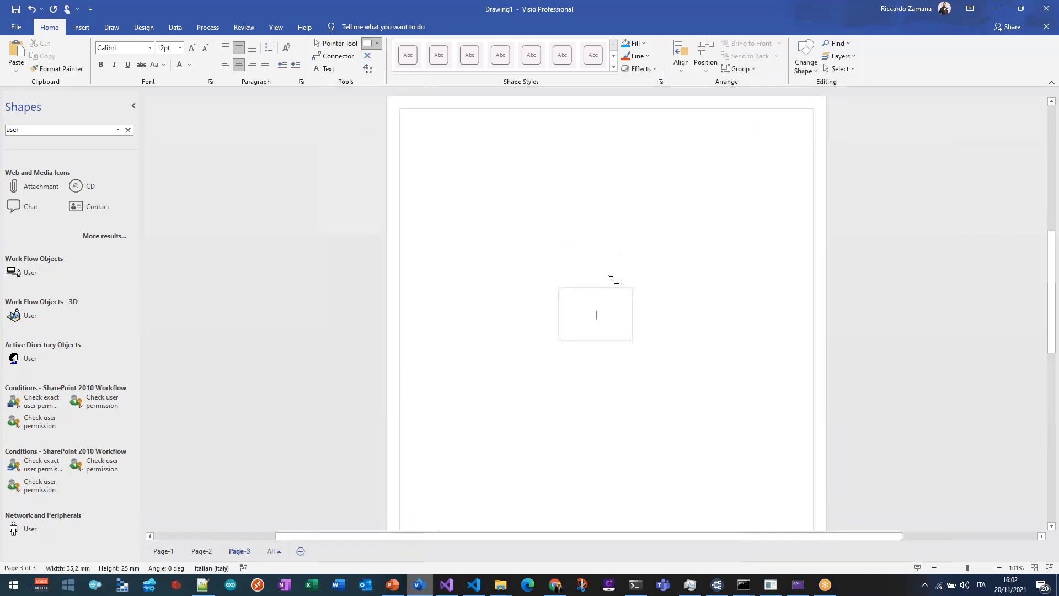
type("GTW")
left_click(595, 271)
Draw a rectangle about 35 by 20 mm near the page's lower edge, below GTW, and label it FIELD.
left_click_drag(572, 436, 620, 464)
double_click(596, 451)
type("FIE")
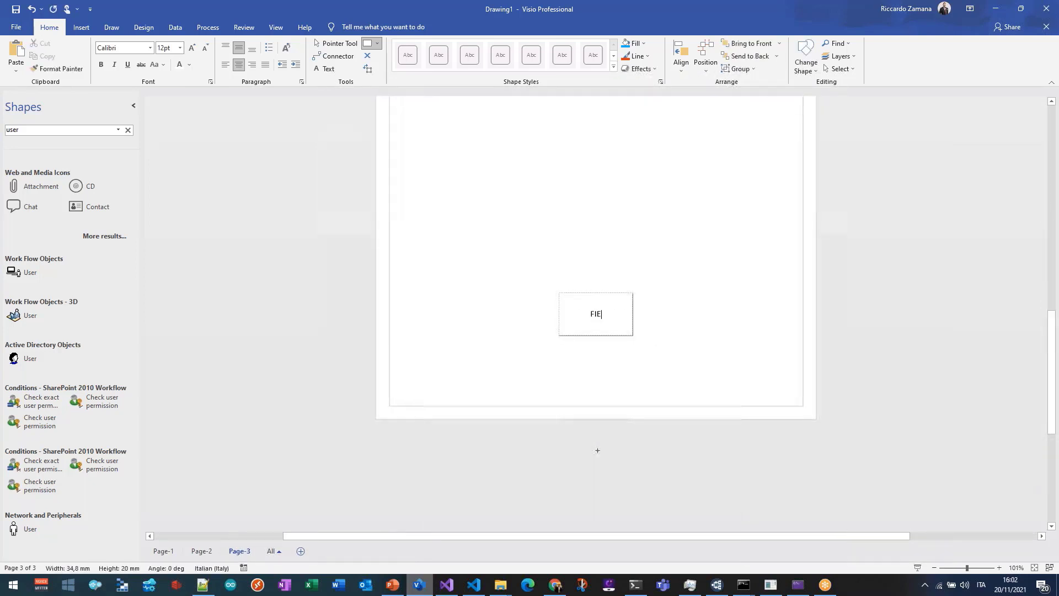
type("LD")
left_click(632, 201)
Draw a rectangle about 40 by 25 mm between the GTW and FIELD boxes and label it NSG.
left_click_drag(565, 311, 620, 346)
double_click(590, 330)
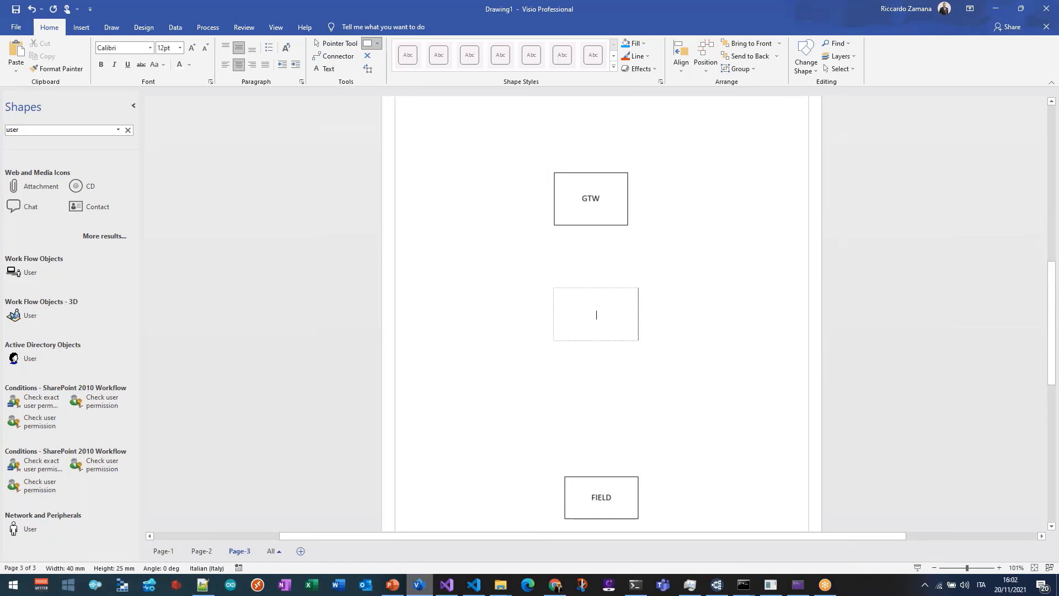
key("shift+F10")
key("Escape")
type("NSG")
left_click(534, 315)
scroll(532, 314, "down", 3)
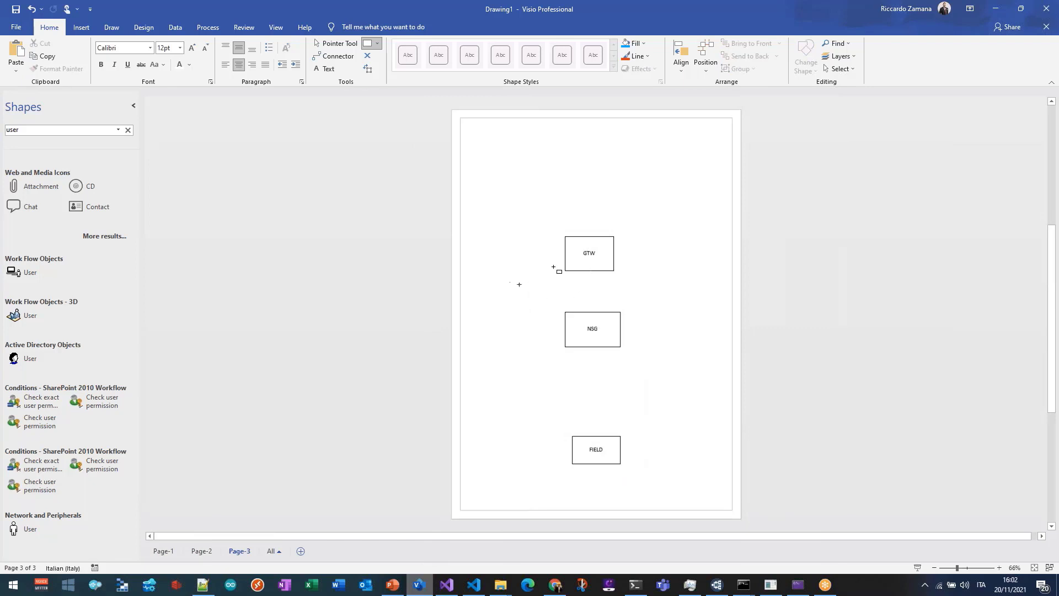
Duplicate the GTW box, place the copy to the left of NSG and relabel it POST PROCESSOR.
left_click(574, 255)
key("ctrl+1")
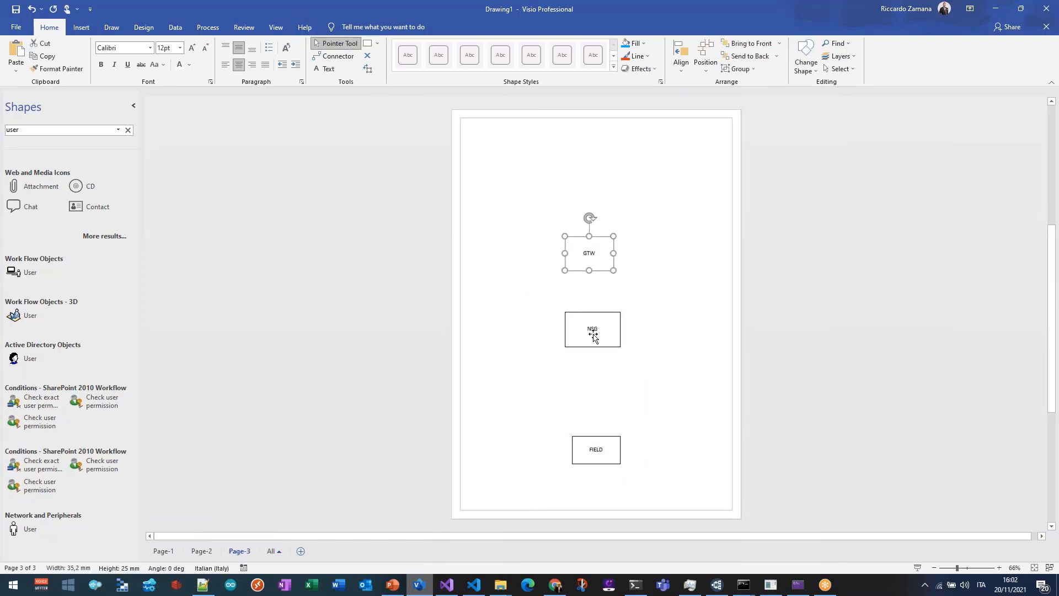
key("ctrl+d")
left_click_drag(605, 265, 514, 310)
scroll(515, 310, "up", 2)
key("F2")
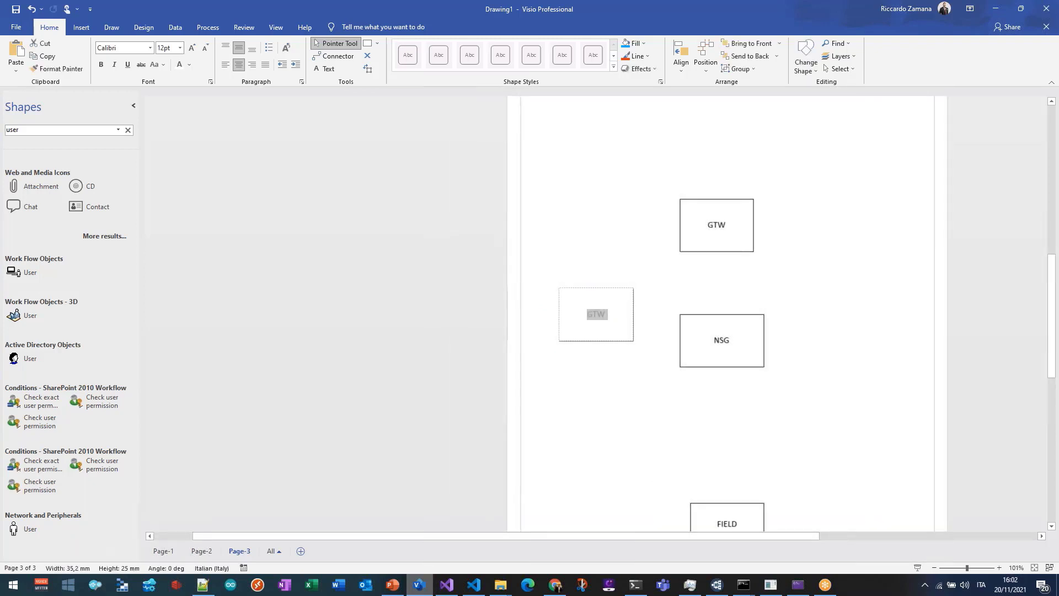
type("POST PROCESSOR")
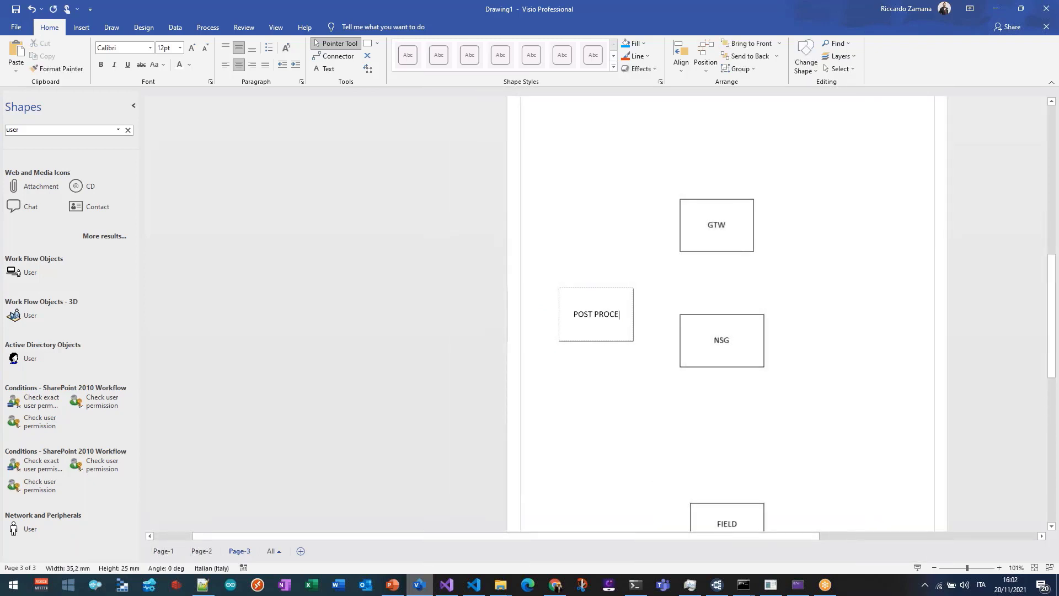
left_click(603, 355)
Copy the POST PROCESSOR box to the right of NSG and relabel the copy ML OPS INFERENCES ENDPOINT.
scroll(603, 355, "down", 2)
left_click_drag(516, 329, 663, 326)
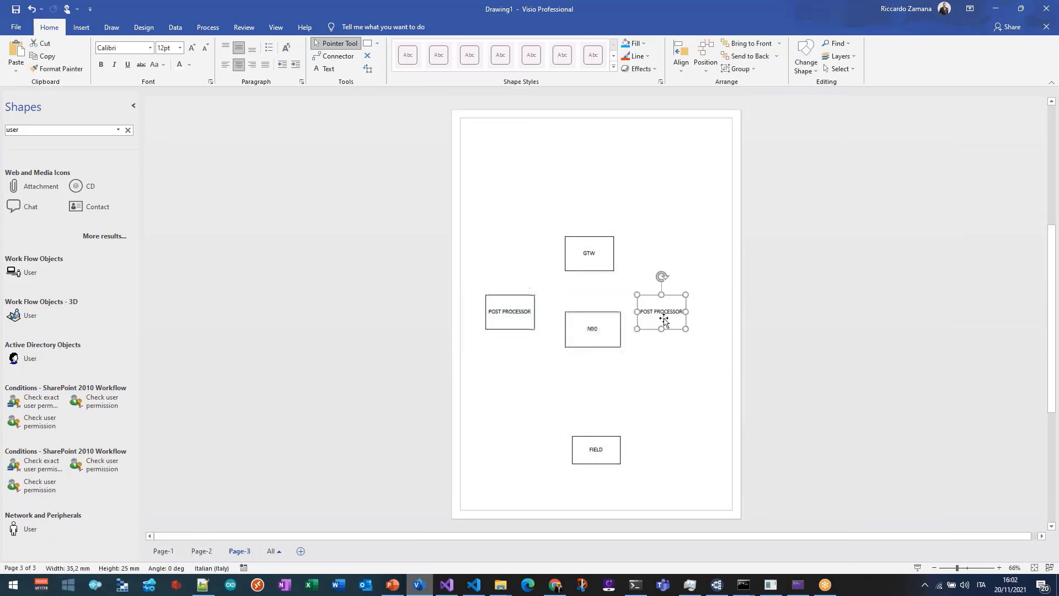
key("F2")
type("ML ")
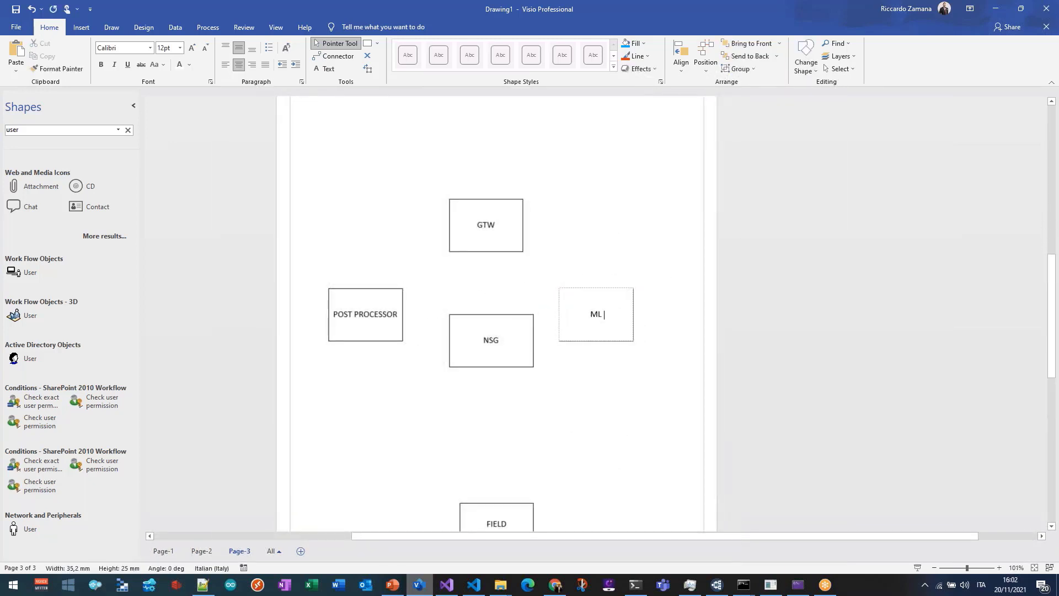
type("OPS INFERENCES ENDPOINT")
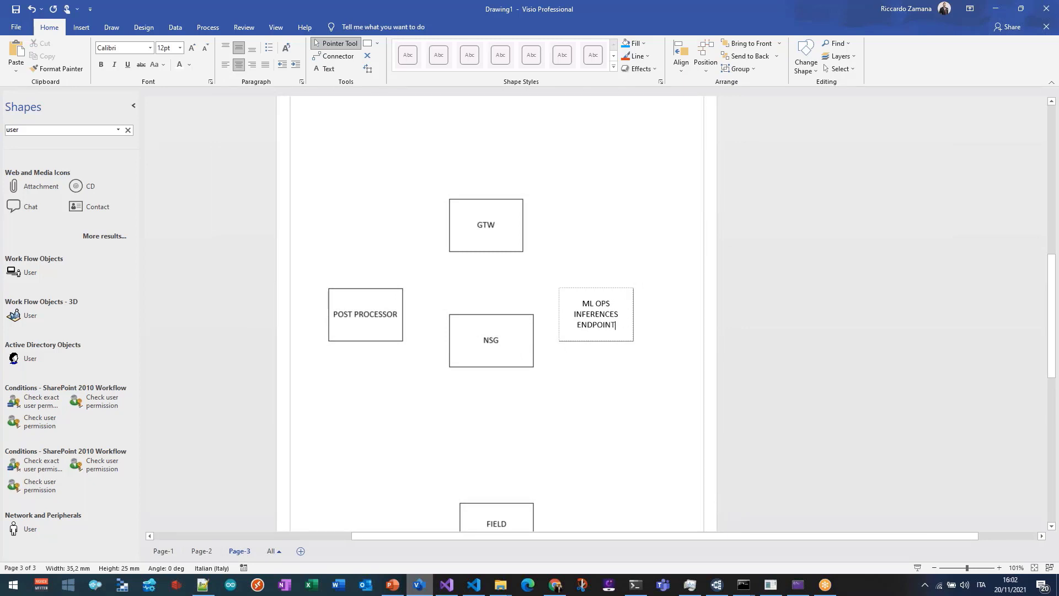
left_click(667, 380)
Copy the ML OPS INFERENCES ENDPOINT box straight up beside GTW and relabel the copy LOCAL ARCHIVE.
left_click(660, 326)
left_click_drag(655, 329, 655, 252)
double_click(655, 252)
type("ARCHIVE")
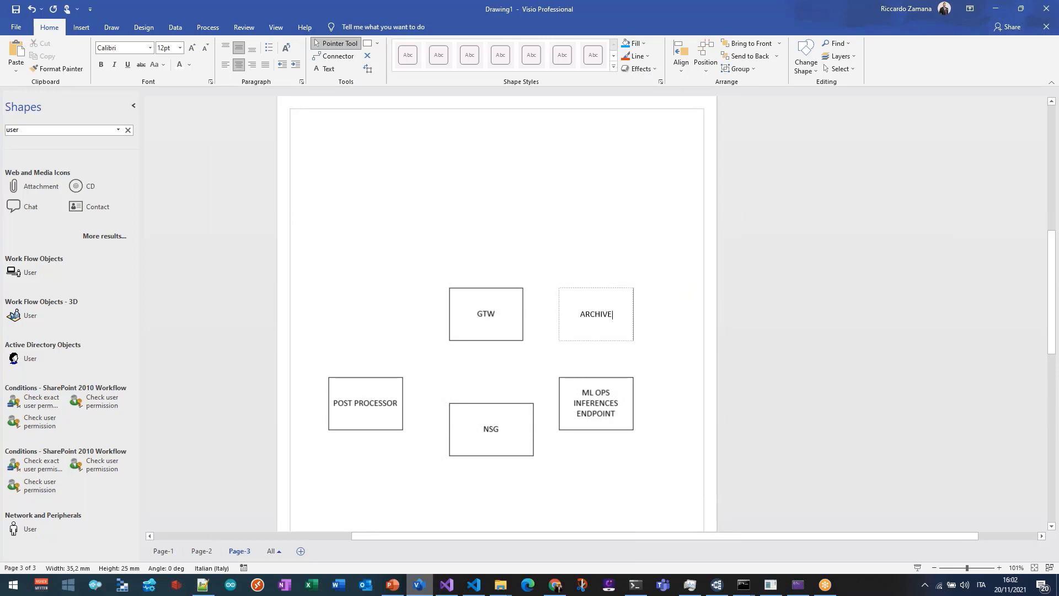
type("LOCAL")
left_click(587, 367)
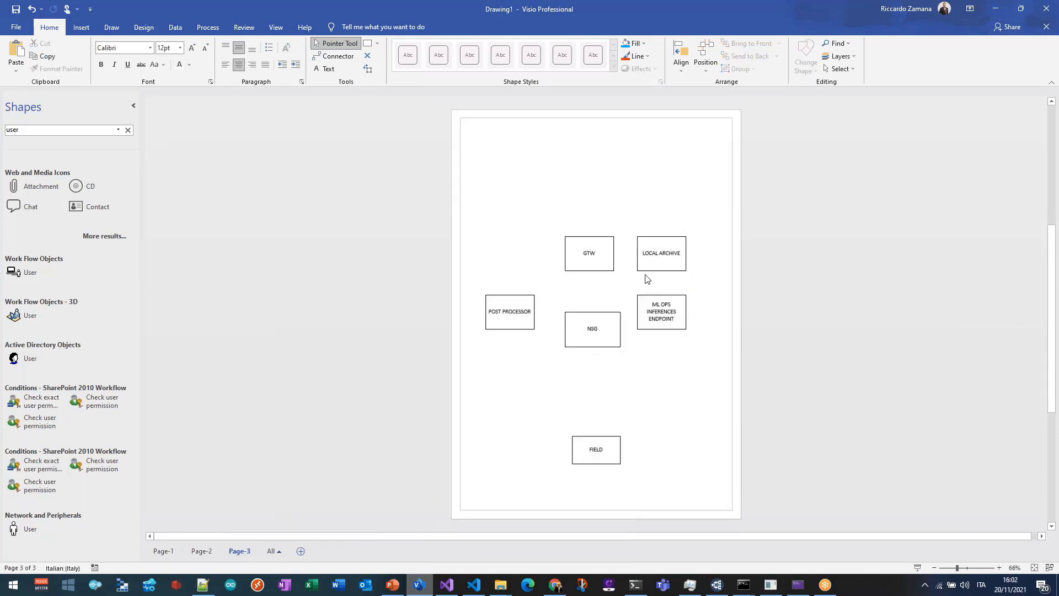
Place a LOCAL ARCHIVE box below POST PROCESSOR and relabel the one beside GTW as APPS, shifted closer to GTW.
mouse_move(647, 270)
left_mouse_down()
mouse_move(496, 385)
mouse_move(534, 402)
mouse_move(648, 288)
mouse_move(653, 258)
left_mouse_up()
key("Escape")
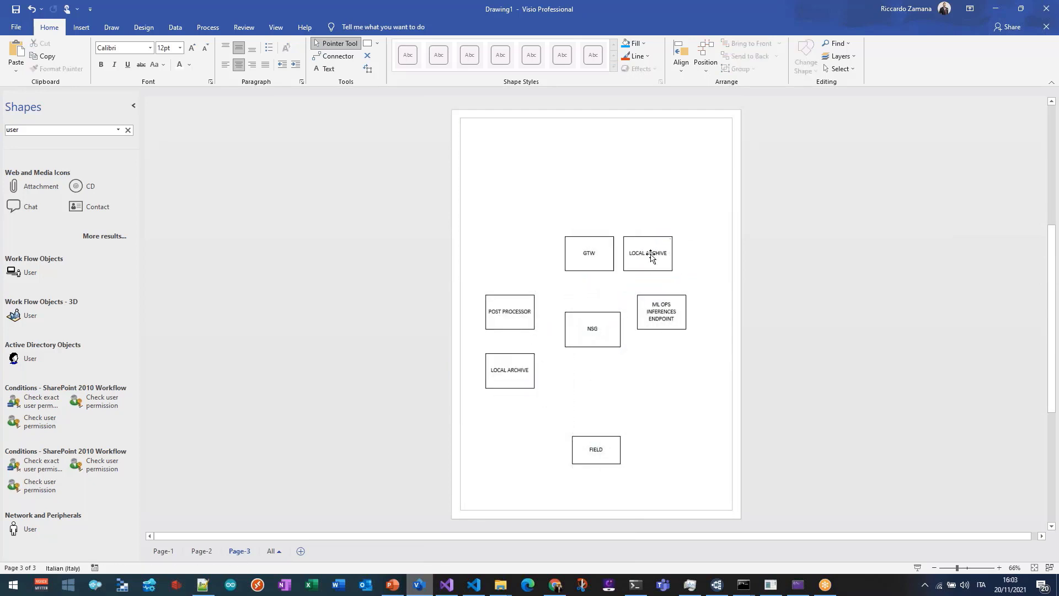
double_click(652, 256)
type("APPS")
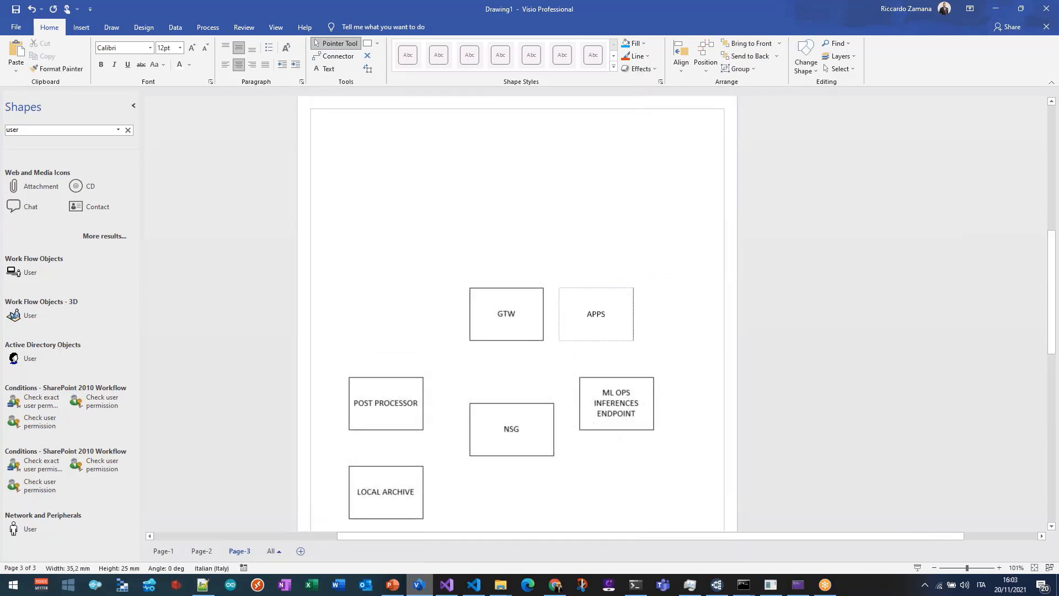
left_click(564, 224)
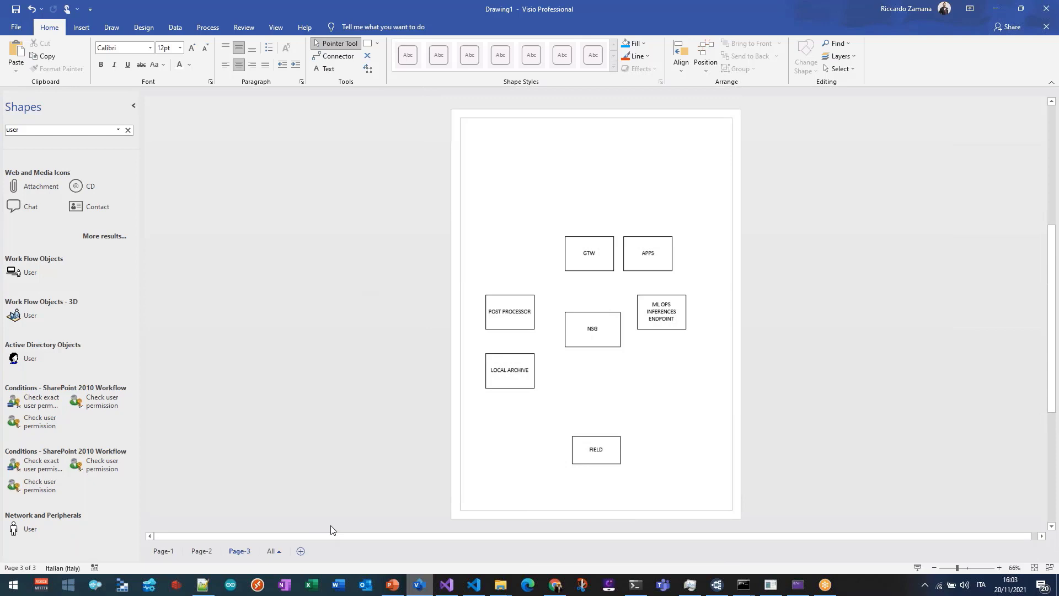
Move the NSG box slightly up towards GTW.
left_click(602, 329)
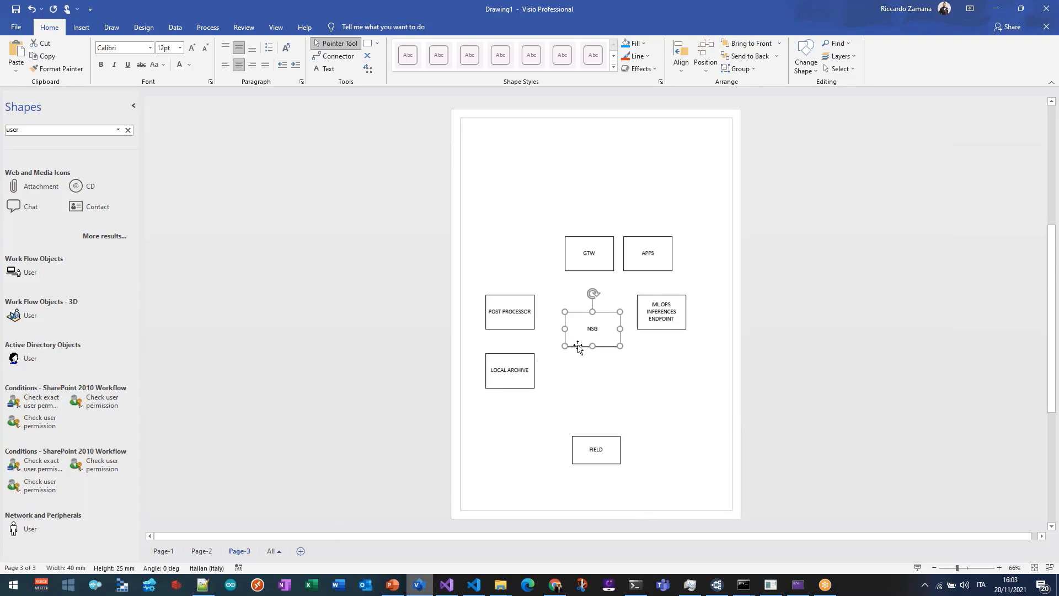
mouse_move(591, 322)
left_mouse_down()
mouse_move(600, 365)
mouse_move(591, 317)
left_mouse_up()
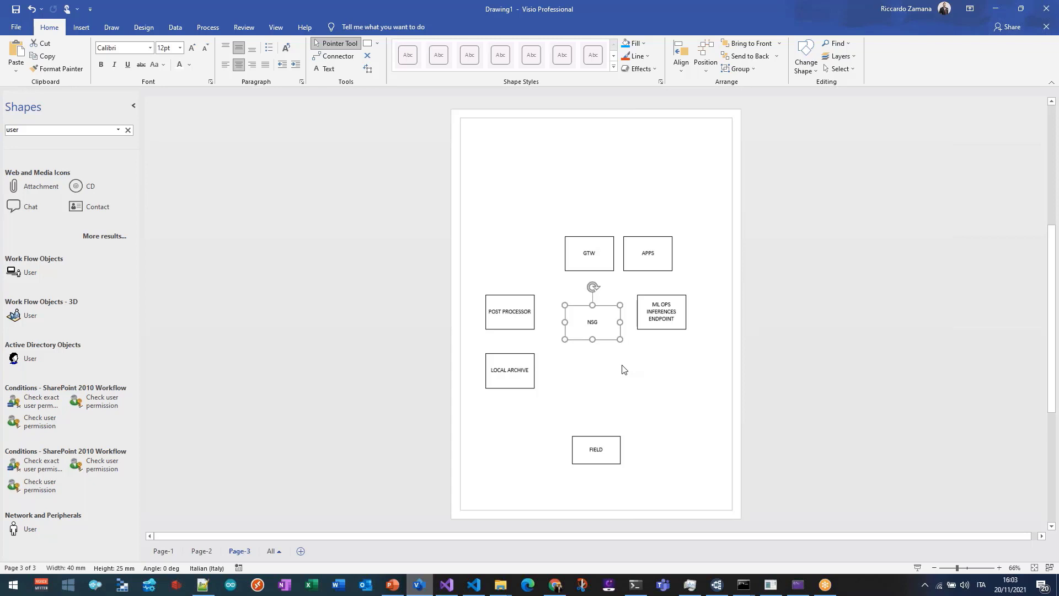
left_click(595, 364)
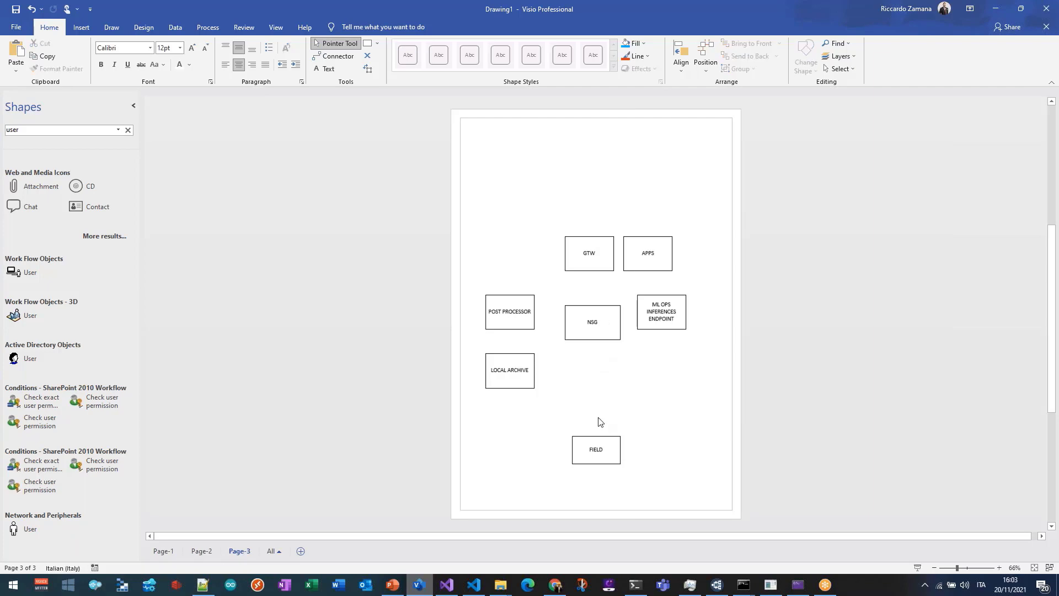
Switch to Visual Studio Code and review the module definitions and registry credentials section in gatewaydeploy.v.001.json.
left_click(474, 584)
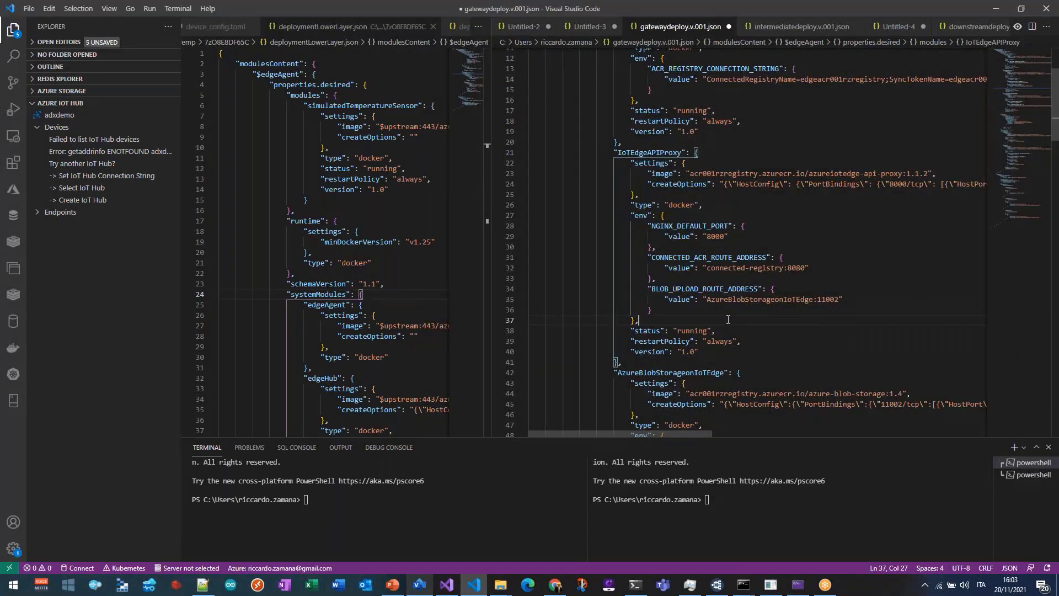
scroll(733, 318, "down", 2)
scroll(733, 317, "down", 1)
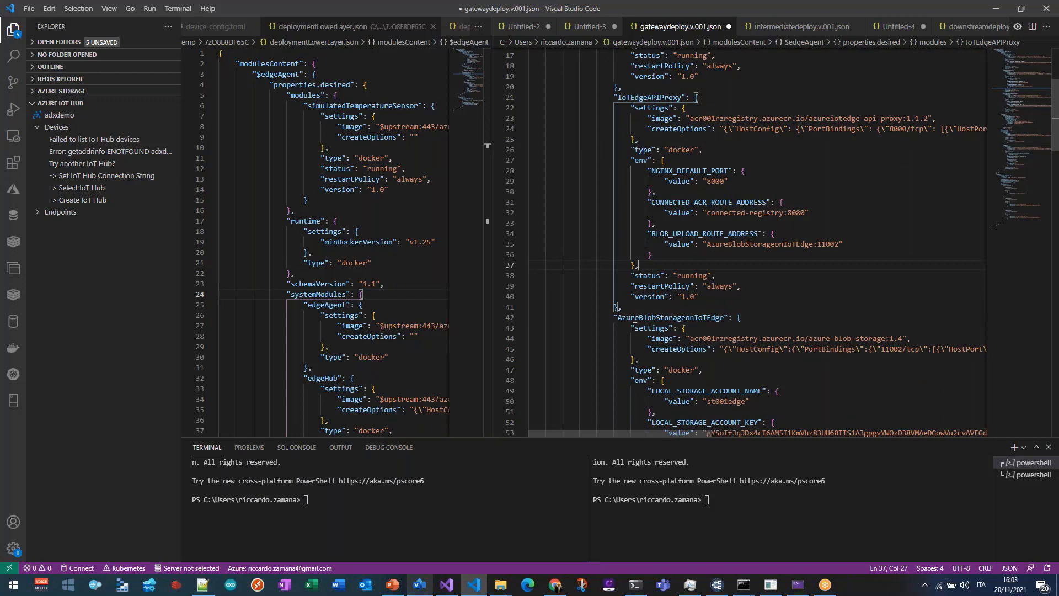
scroll(635, 326, "down", 6)
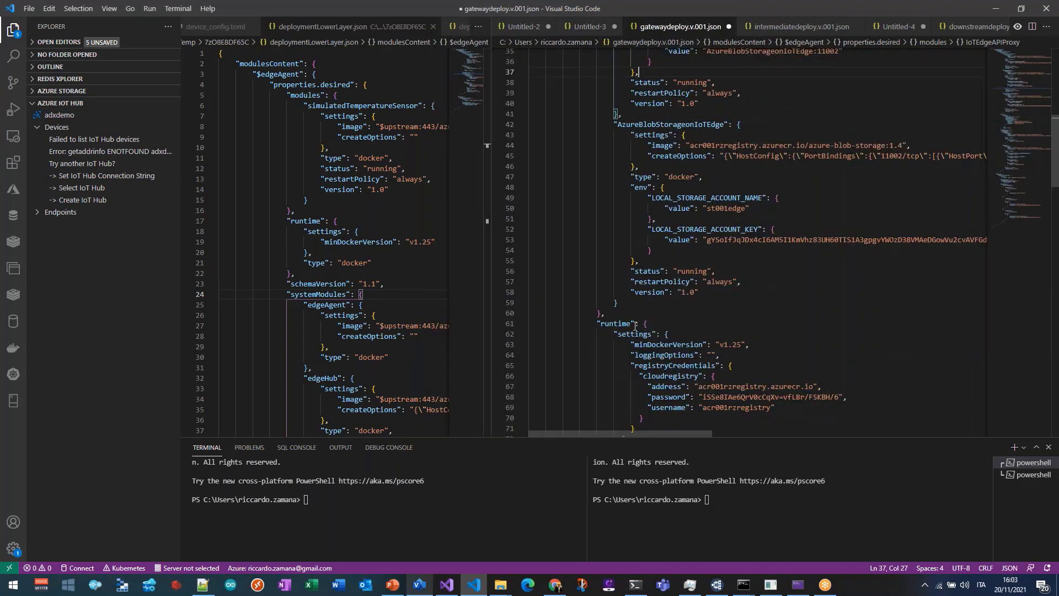
scroll(635, 325, "up", 2)
scroll(635, 326, "down", 3)
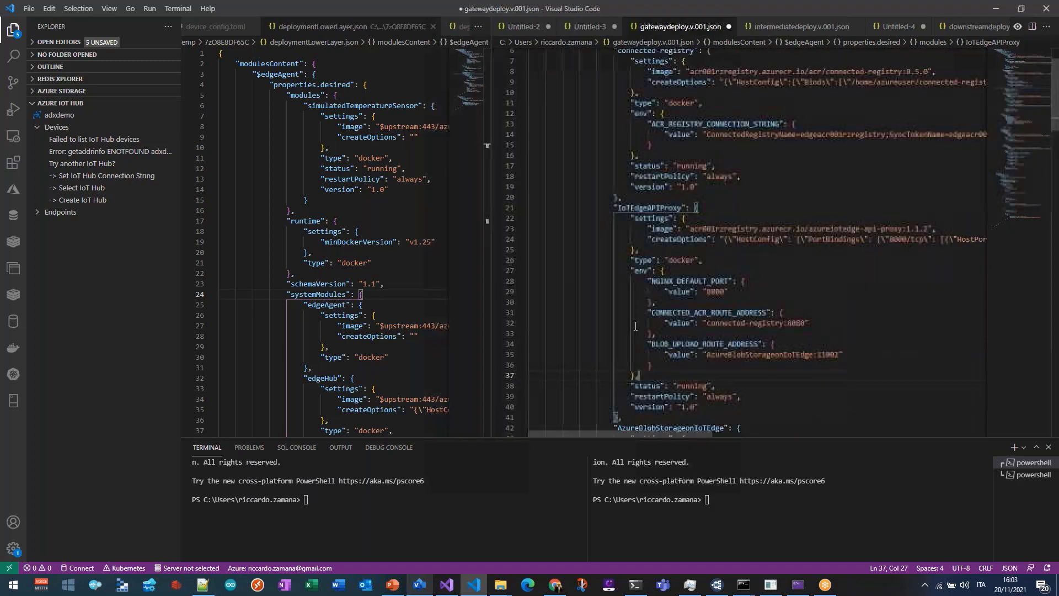
Review the runtime settings and the connected-registry, IoTEdgeAPIProxy and AzureBlobStorageonIoTEdge modules in gatewaydeploy.v.001.json.
scroll(635, 326, "down", 2)
left_click_drag(601, 241, 735, 369)
scroll(743, 369, "up", 14)
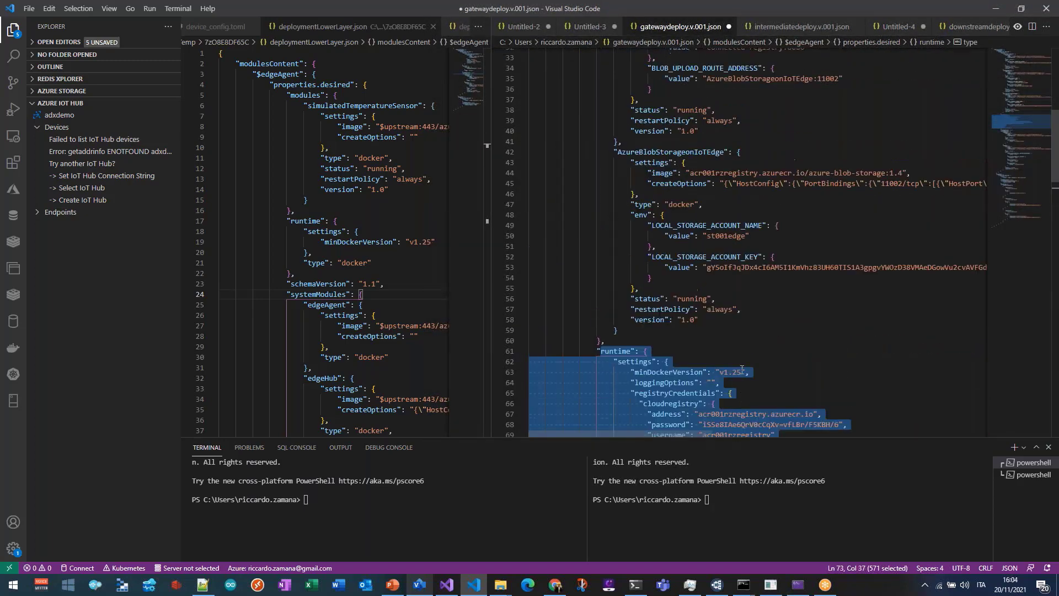
left_click_drag(612, 104, 711, 207)
scroll(678, 181, "down", 3)
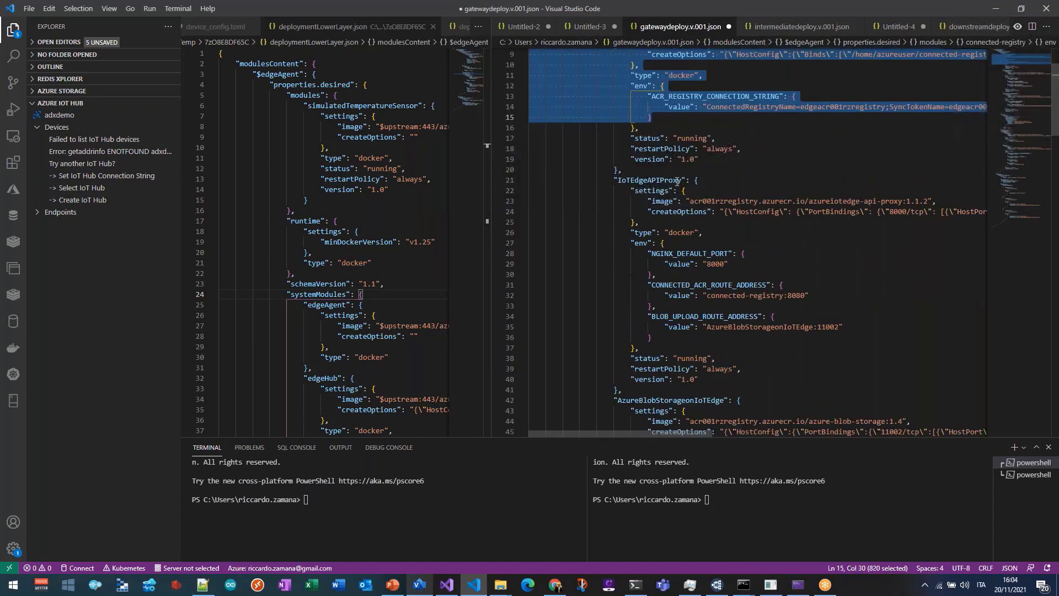
left_click_drag(619, 186, 740, 357)
scroll(740, 357, "down", 12)
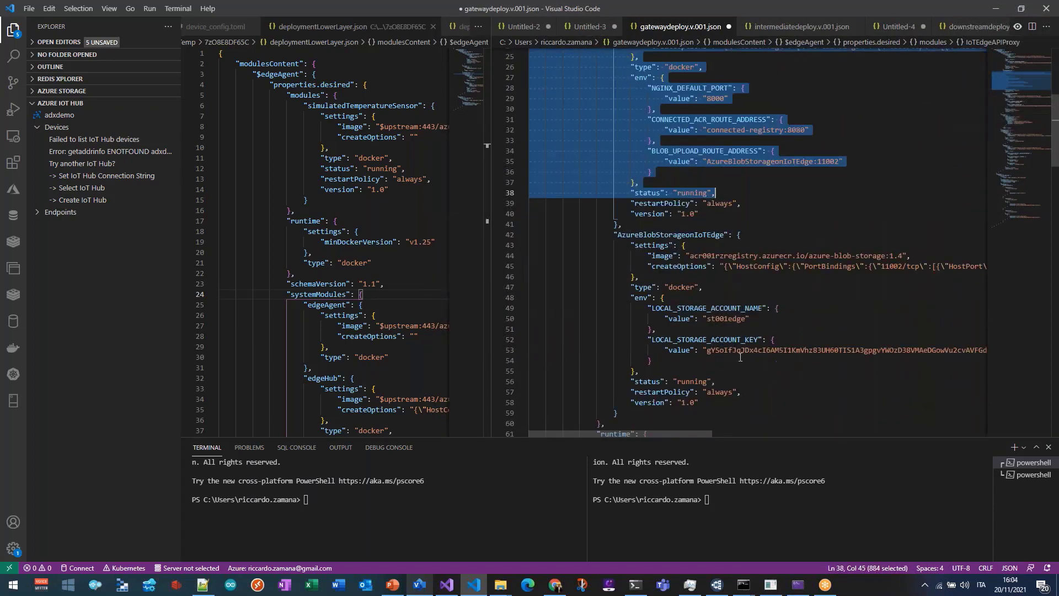
scroll(741, 357, "down", 7)
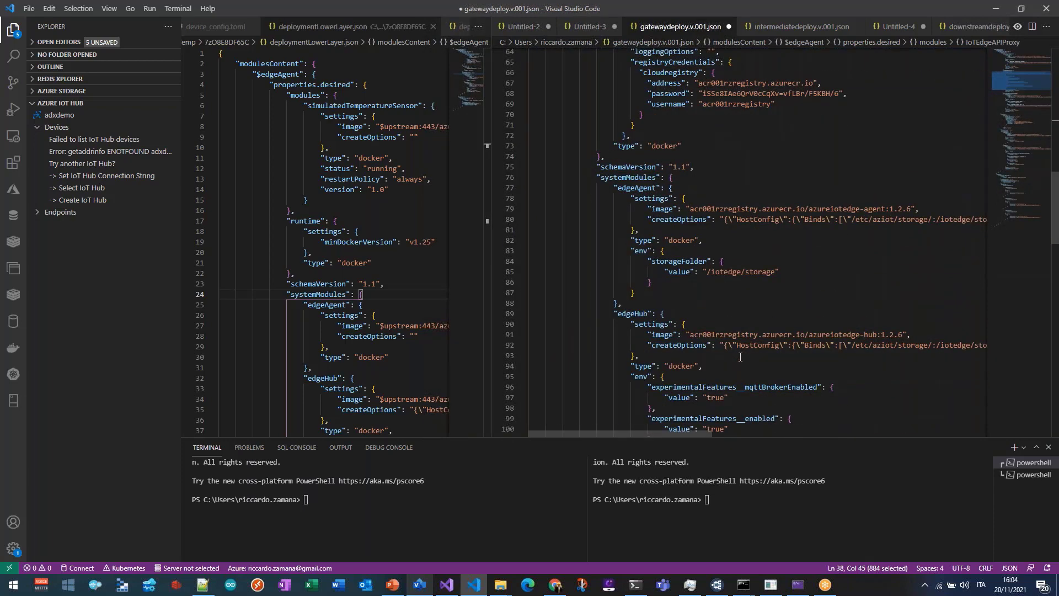
scroll(741, 357, "down", 2)
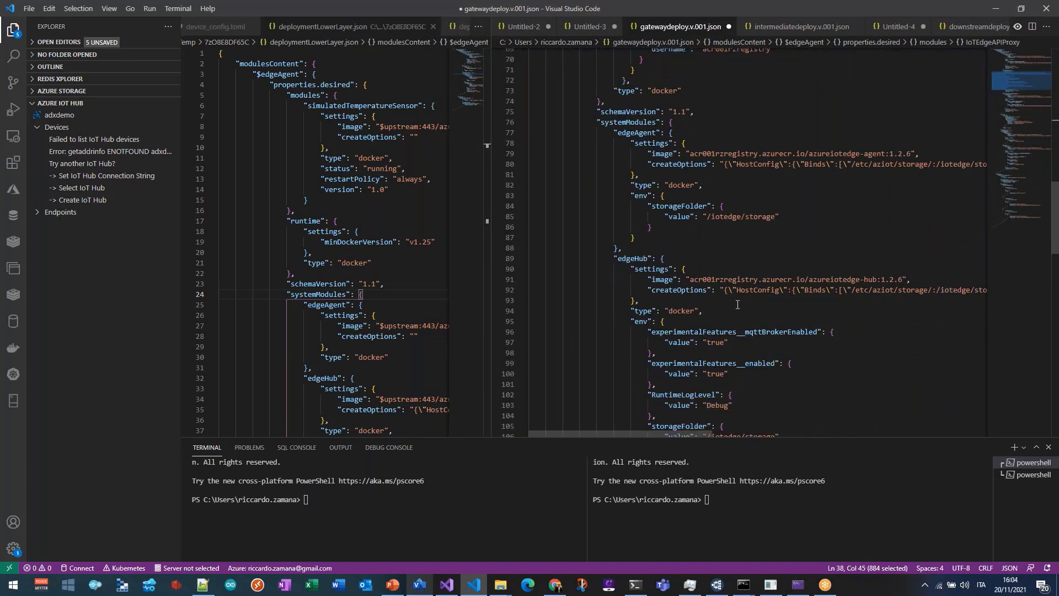
Examine the edgeAgent and edgeHub system modules, including the full port bindings in edgeHub's create options.
left_click(627, 253)
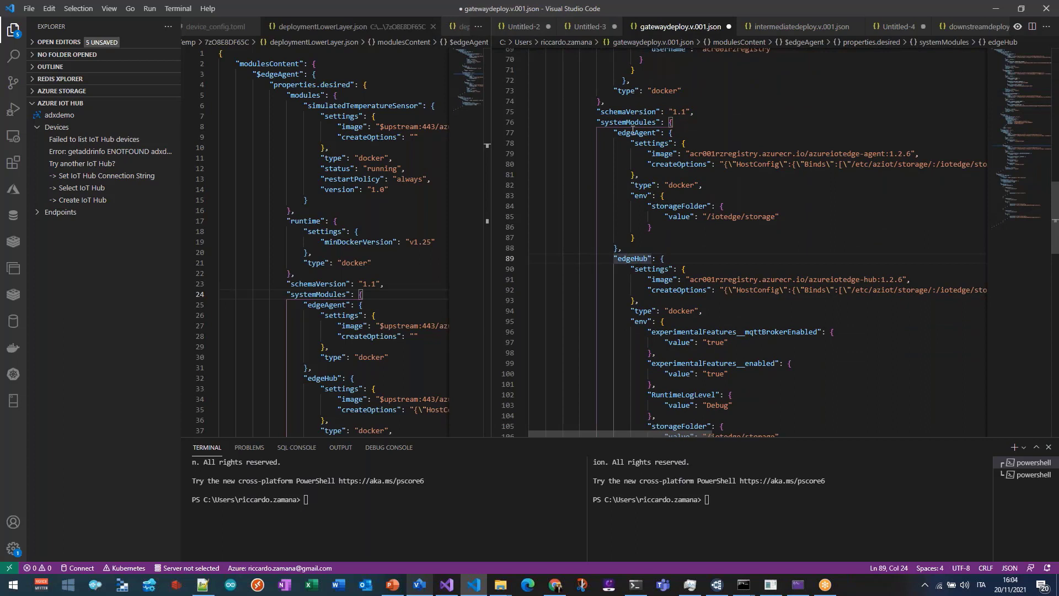
key("Up")
key("Up")
key("Up")
key("Up")
key("Up")
key("Up")
key("Up")
key("Up")
key("Up")
key("Up")
key("Up")
key("Up")
key("ctrl+d")
left_click(694, 432)
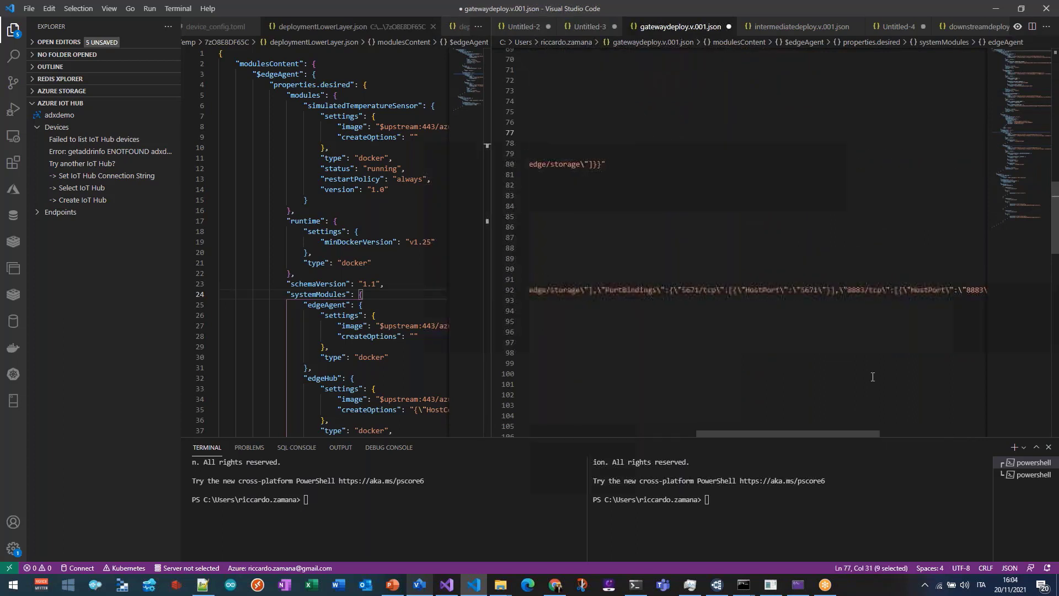
left_click_drag(761, 432, 849, 432)
left_click_drag(742, 433, 568, 433)
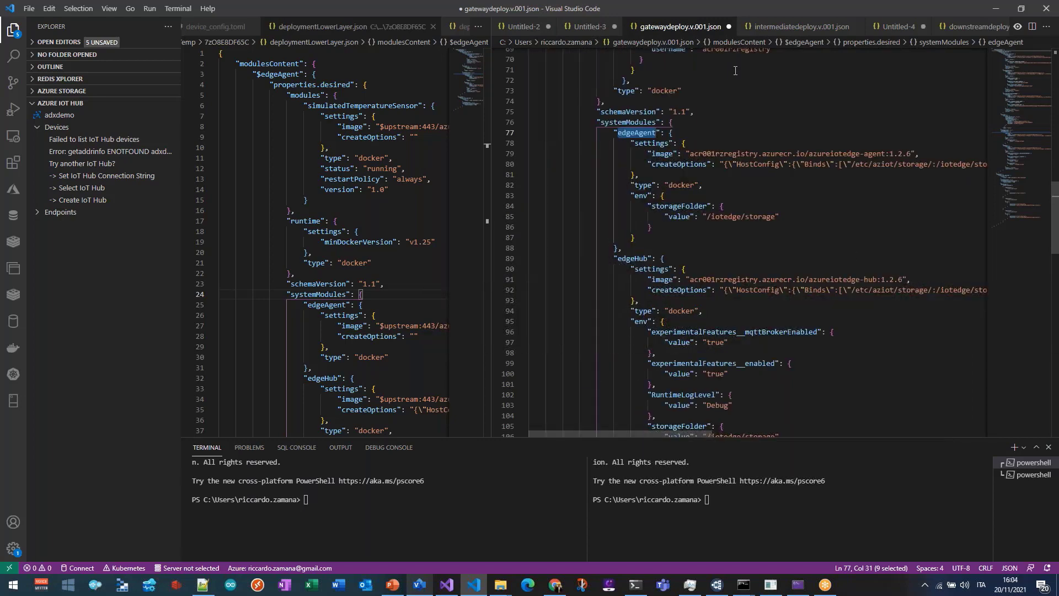
Review the $edgeHub routes and the mqttBroker authorizations for connect, publish and subscribe.
scroll(596, 261, "down", 5)
scroll(595, 262, "down", 10)
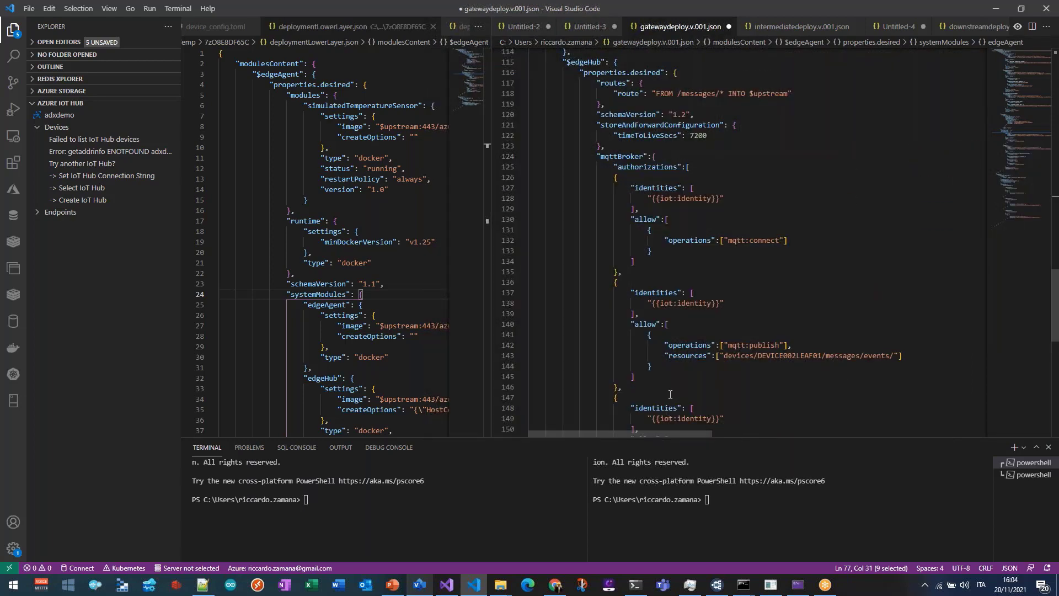
scroll(634, 358, "down", 4)
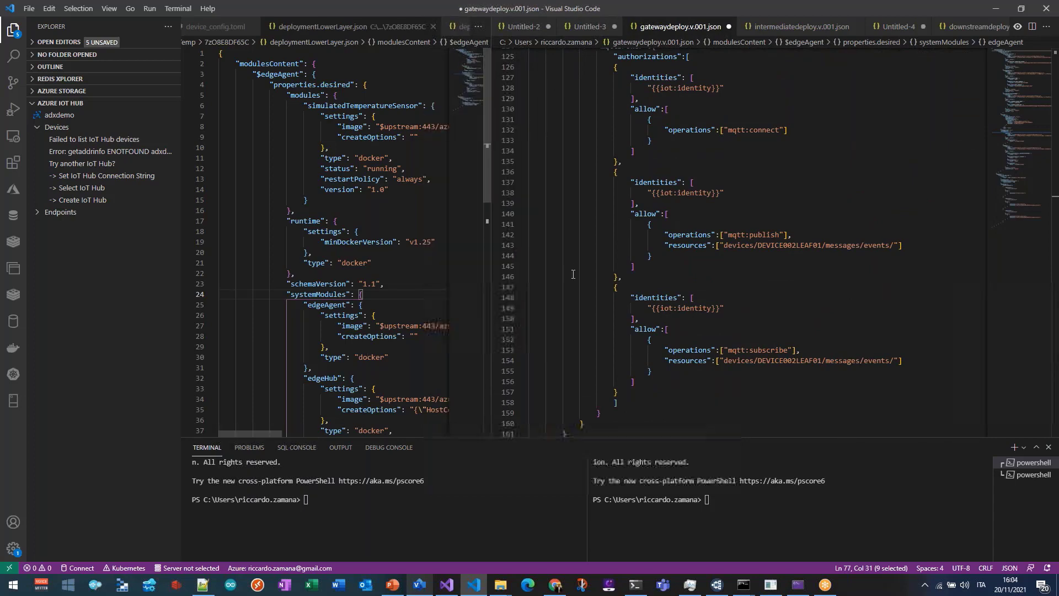
Widen the deploymentLowerLayer.json editor and highlight upstream in the simulatedTemperatureSensor image address.
left_click_drag(486, 224, 725, 224)
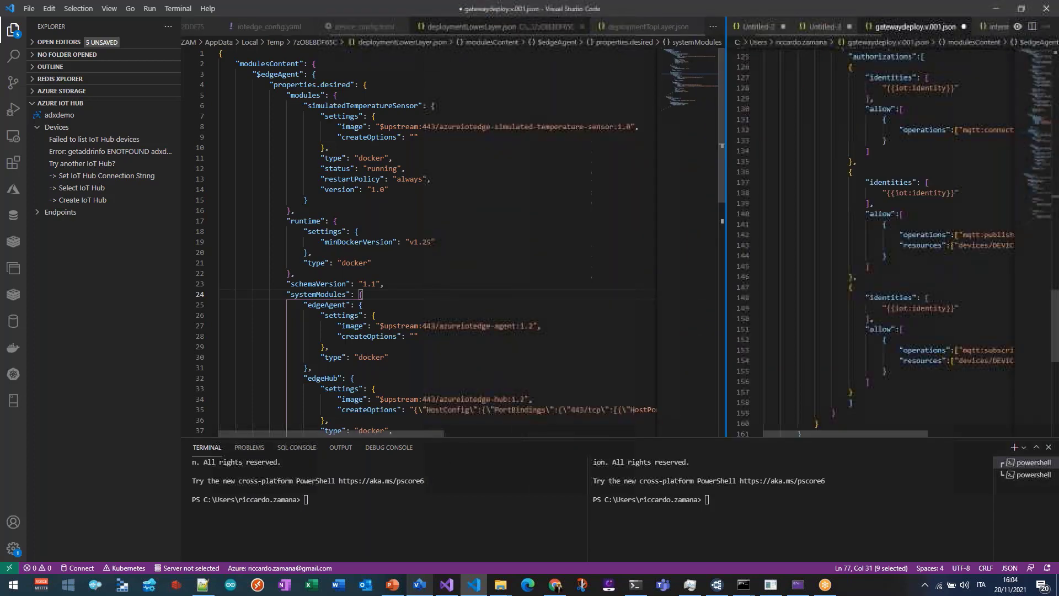
left_click(468, 220)
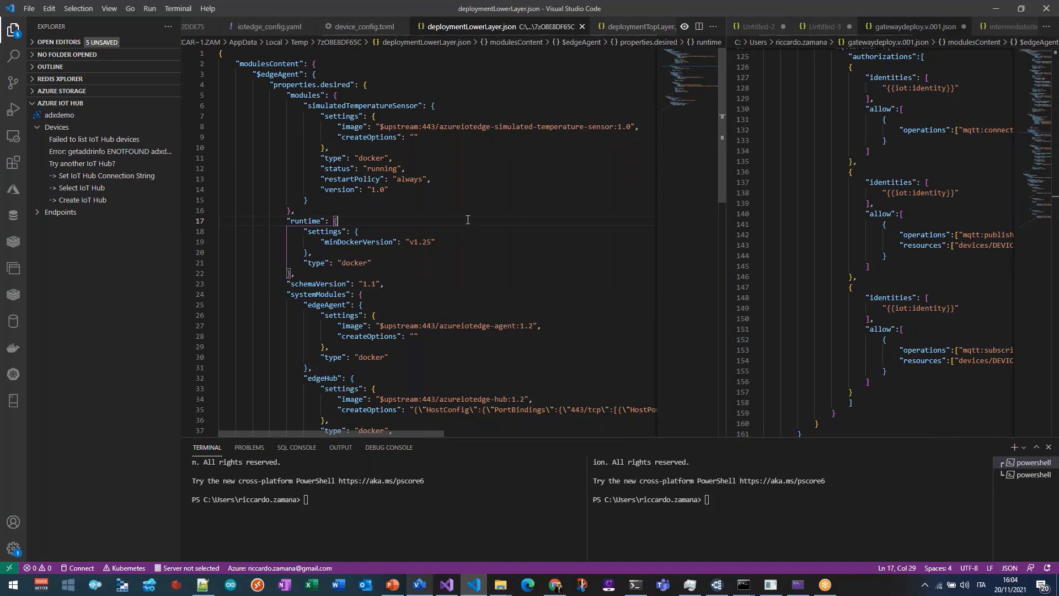
left_click(418, 185)
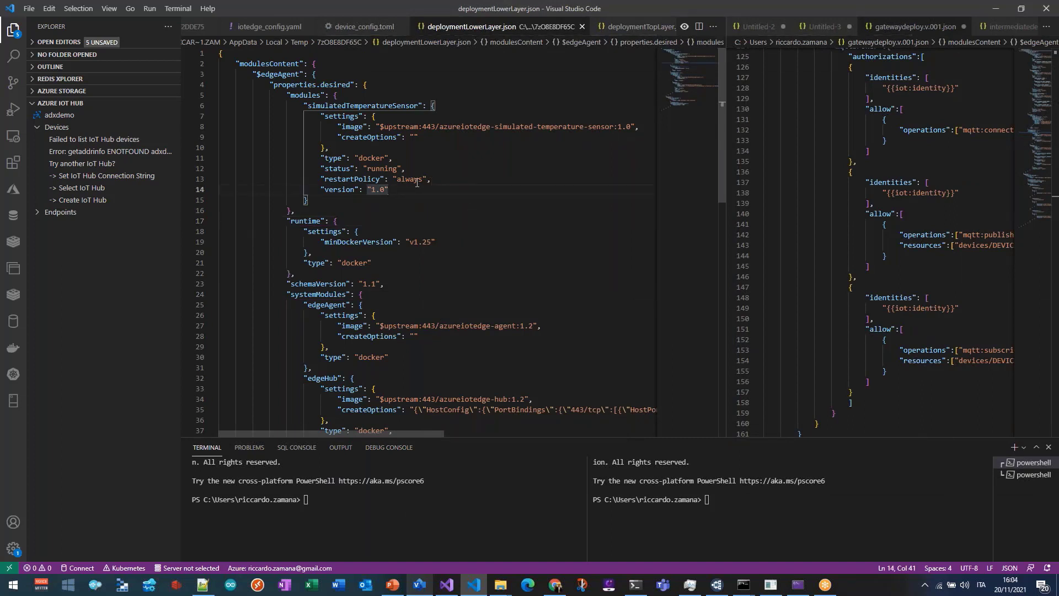
double_click(405, 126)
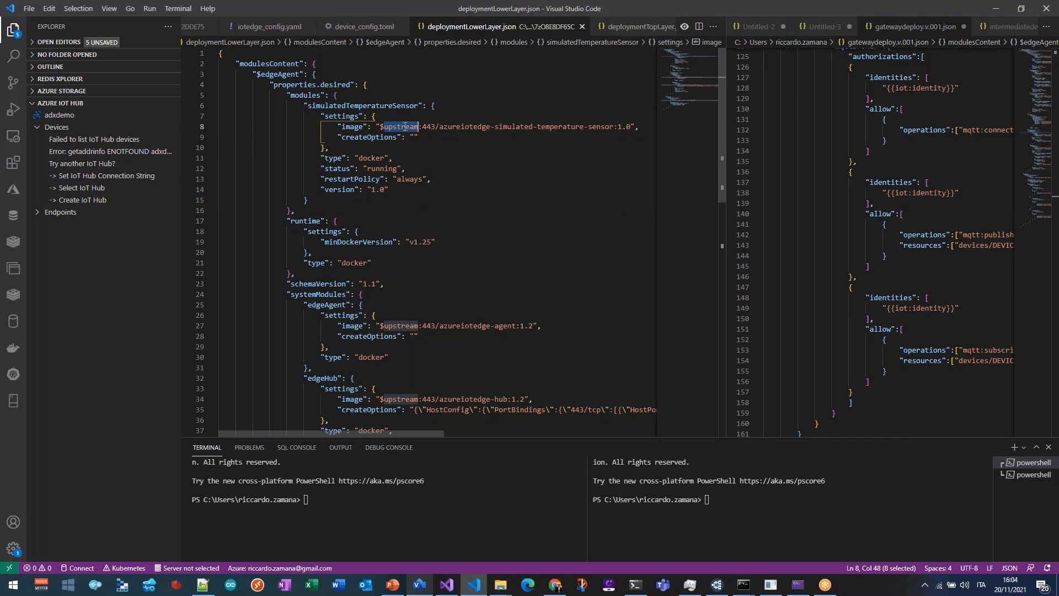
Copy the NGINX_DEFAULT_PORT value 8000 from the IoTEdgeAPIProxy module in gatewaydeploy.v.001.json.
left_click(870, 266)
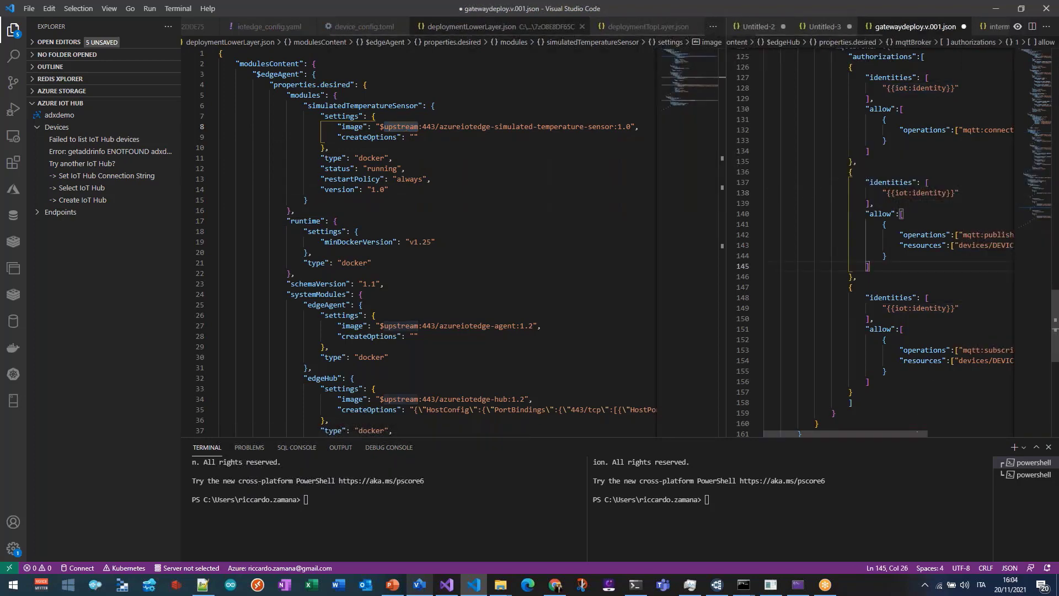
left_click_drag(933, 435, 961, 429)
scroll(887, 209, "up", 5)
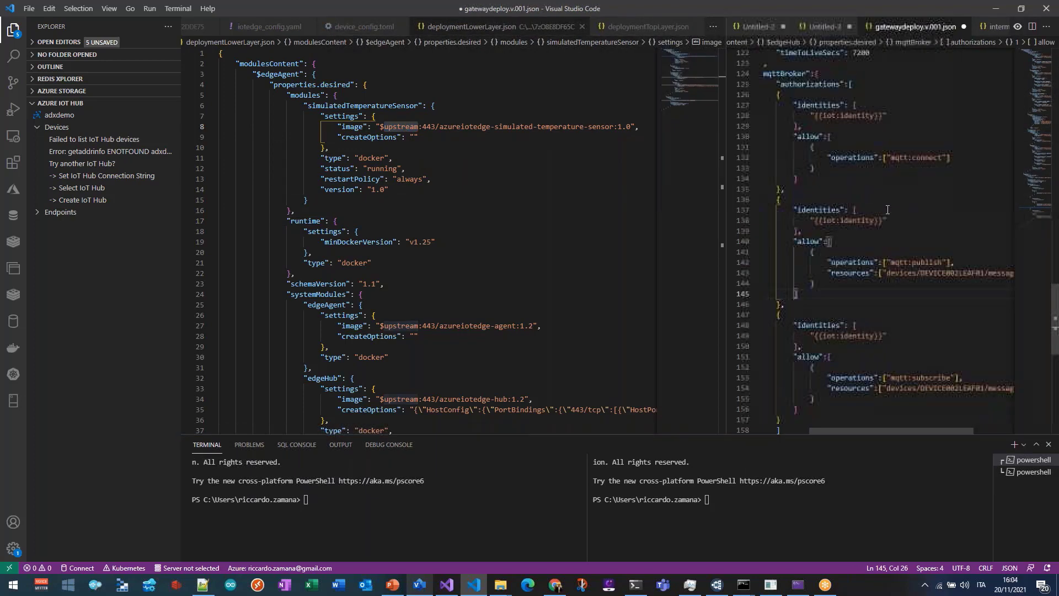
scroll(887, 210, "up", 15)
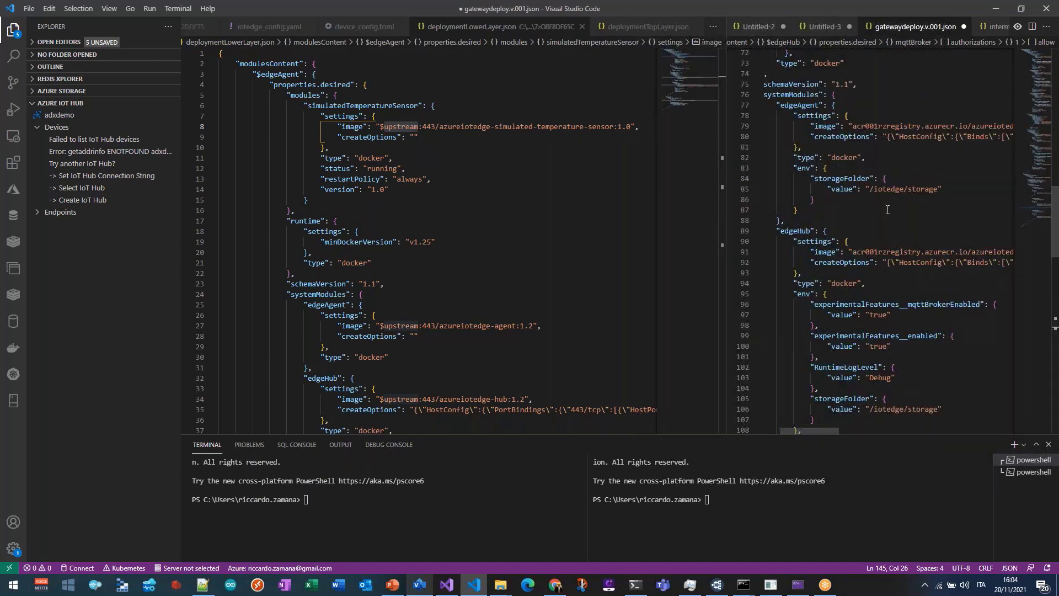
scroll(887, 207, "up", 9)
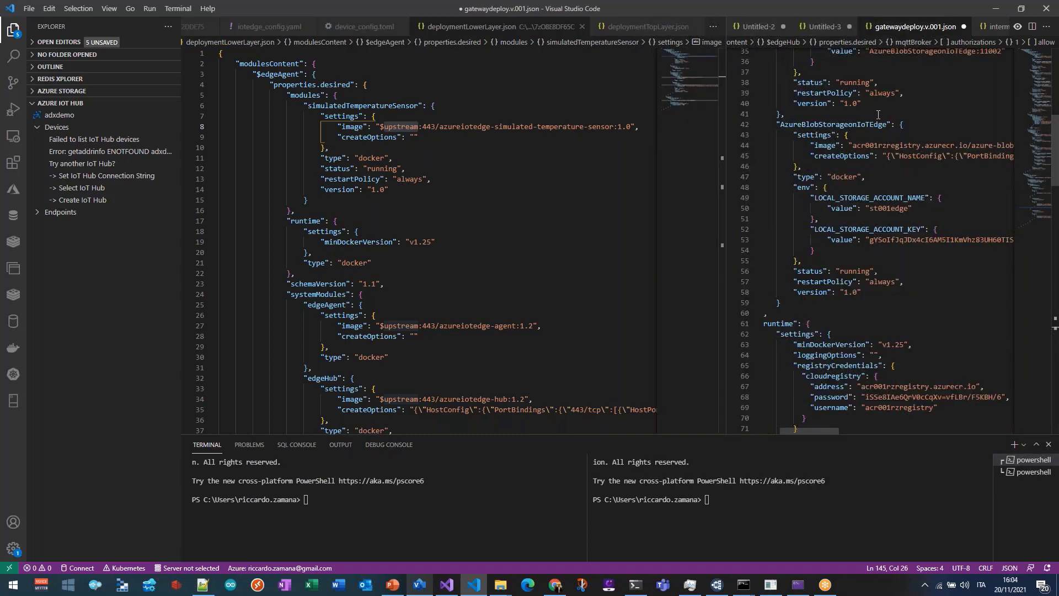
scroll(866, 199, "up", 5)
double_click(877, 154)
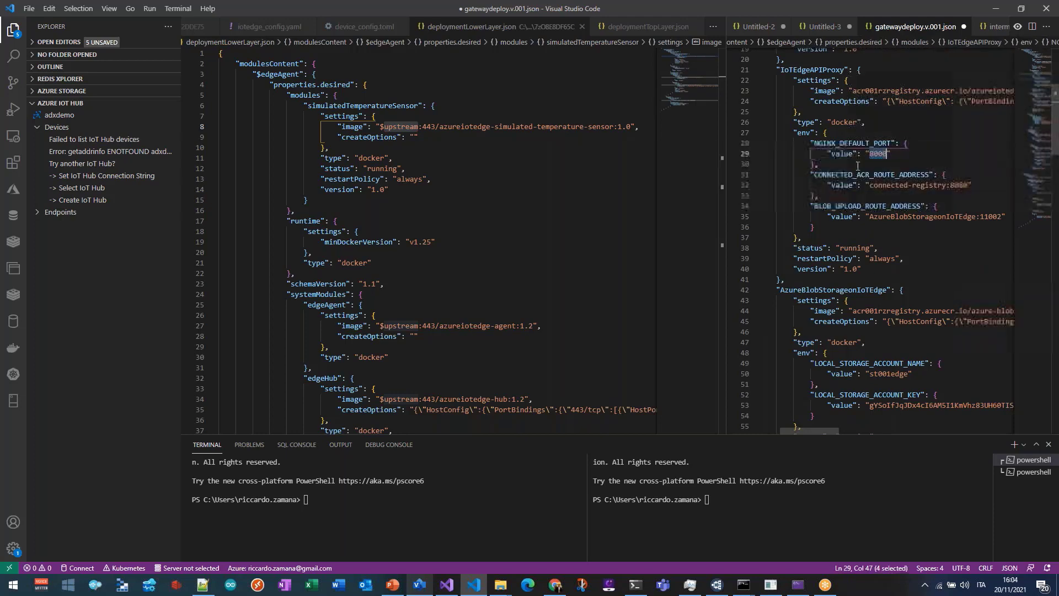
key("ctrl+c")
Set the upstream port to 8000 in the simulatedTemperatureSensor, edgeAgent and edgeHub image addresses of deploymentLowerLayer.json.
double_click(431, 127)
key("ctrl+v")
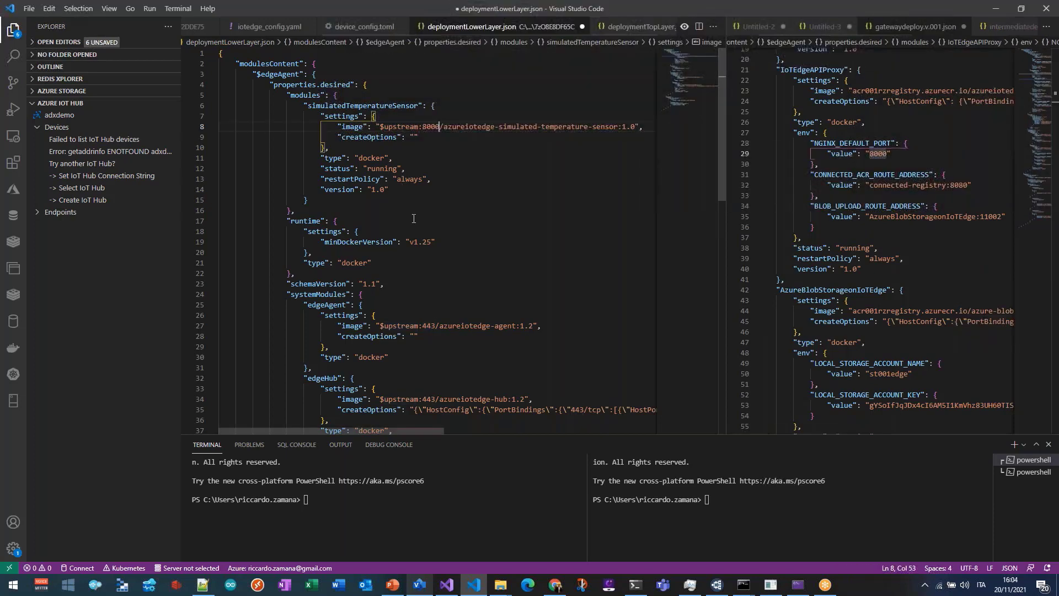
double_click(431, 326)
key("ctrl+v")
double_click(431, 399)
key("ctrl+v")
Review the upstream image addresses and the rest of deploymentLowerLayer.json against the IoTEdgeAPIProxy settings in the gateway manifest.
scroll(435, 354, "down", 6)
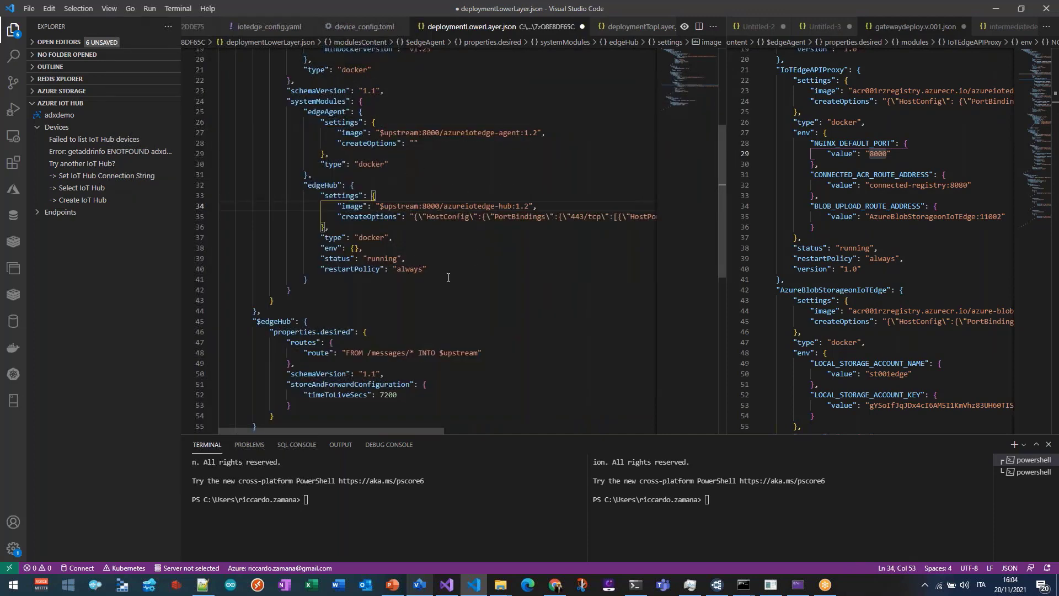
scroll(414, 172, "up", 6)
left_click_drag(379, 126, 441, 127)
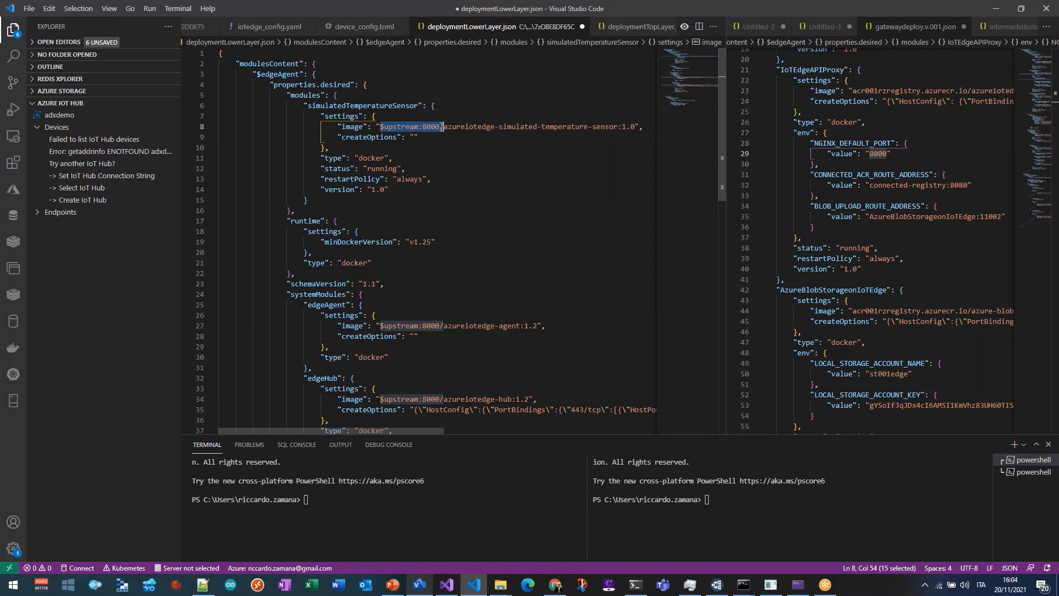
double_click(428, 127)
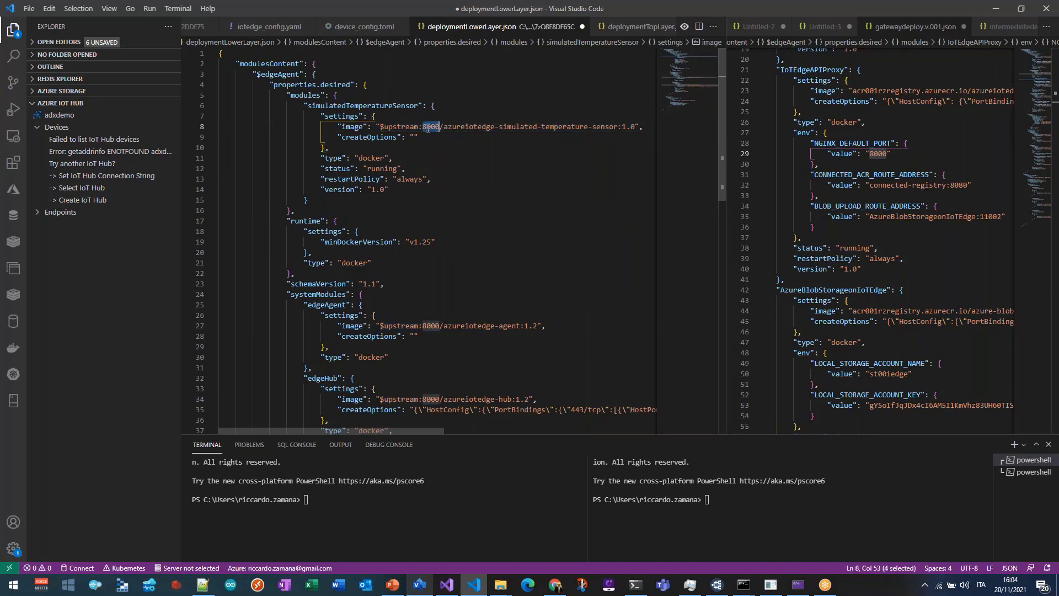
key("ctrl+Right")
key("ctrl+Right")
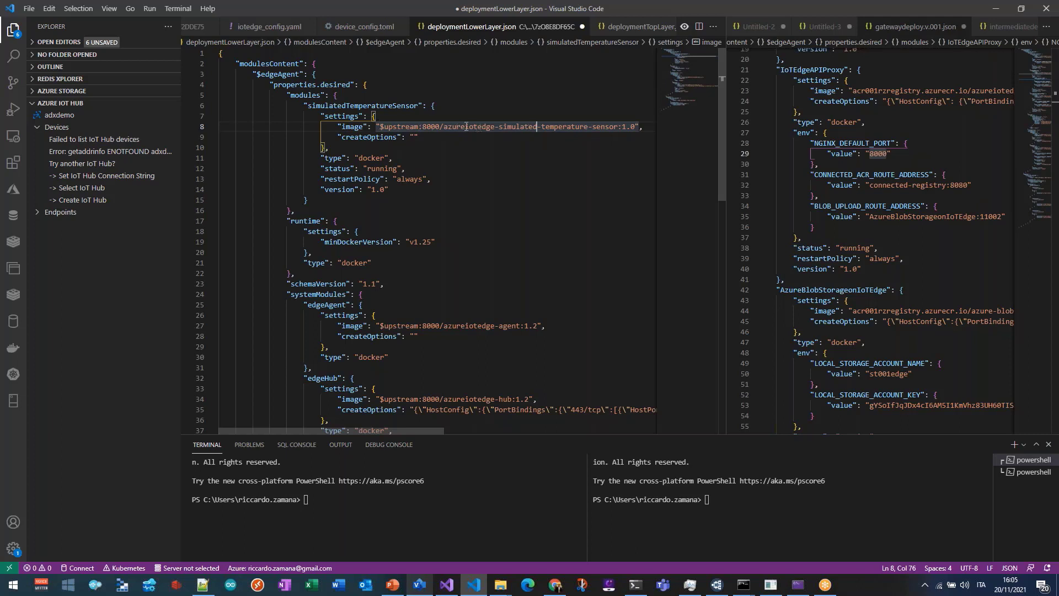
left_click_drag(447, 127, 563, 128)
left_click(440, 188)
scroll(444, 188, "down", 5)
scroll(444, 188, "down", 3)
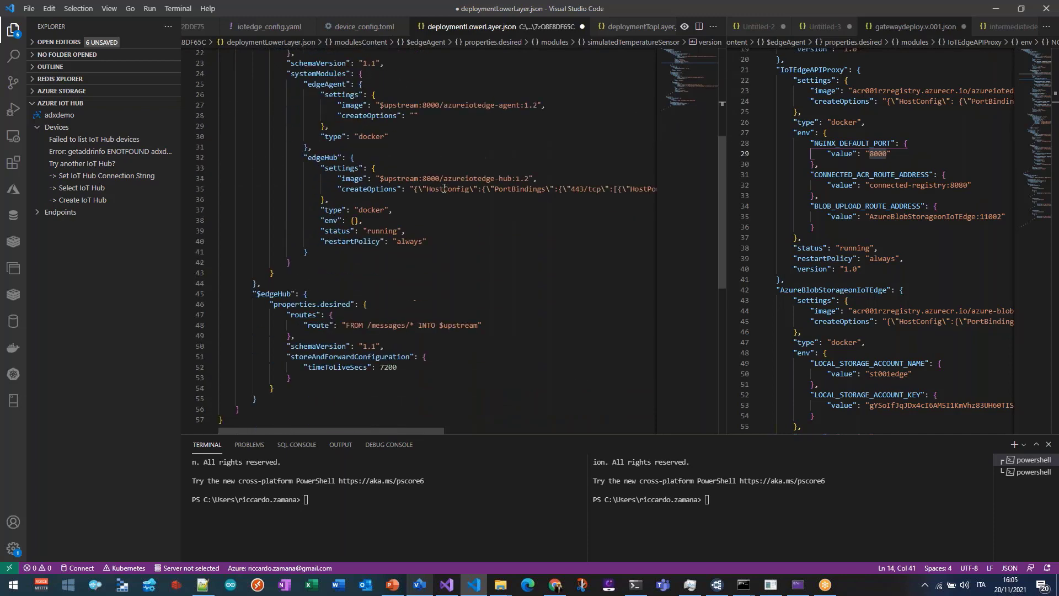
scroll(414, 350, "up", 8)
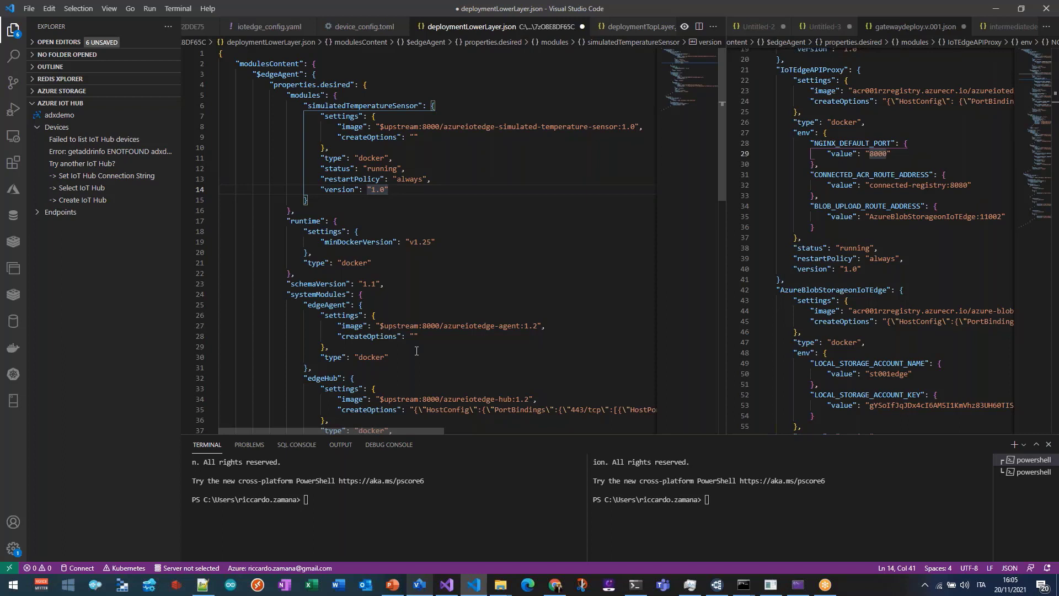
left_click(881, 133)
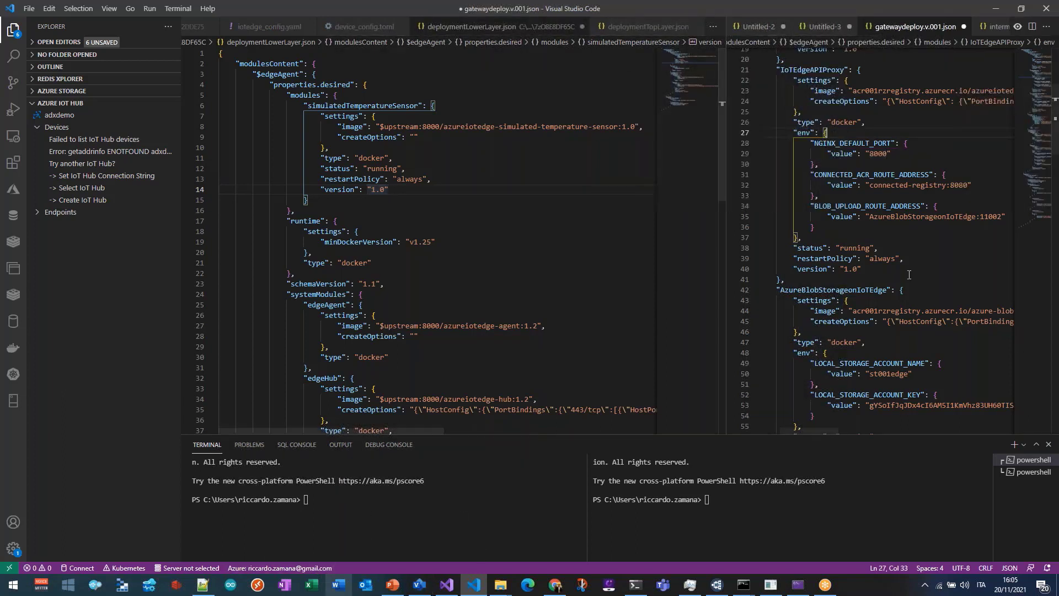
Switch to Windows Terminal, recall the AZ CLI set-modules command for DEVICE003INTERMEDIATE01 with intermediatedeploy.v.001.json, and move the window up.
left_click(476, 587)
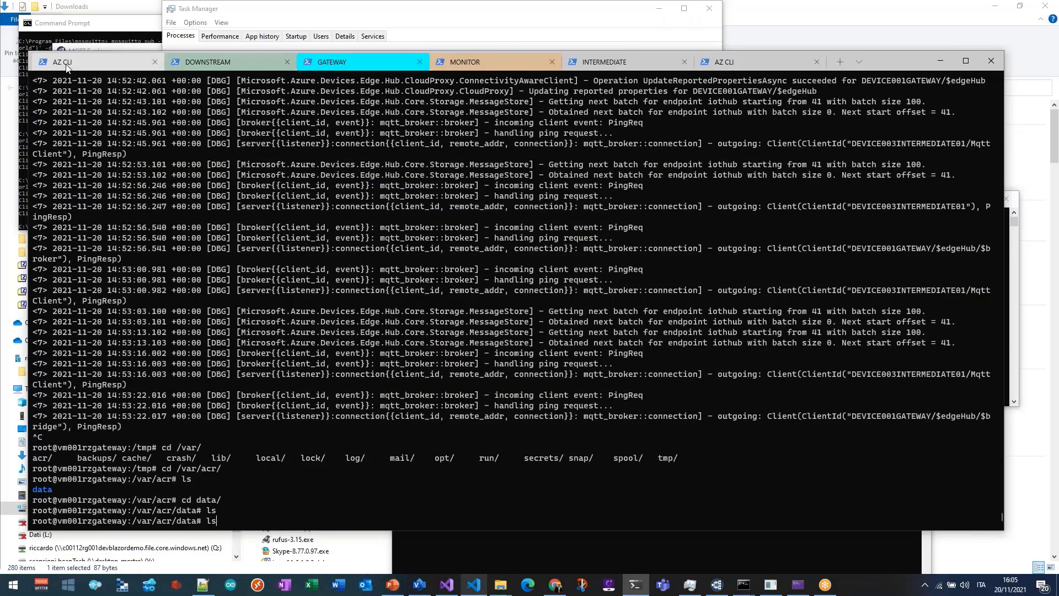
left_click(70, 65)
key("Up")
key("Up")
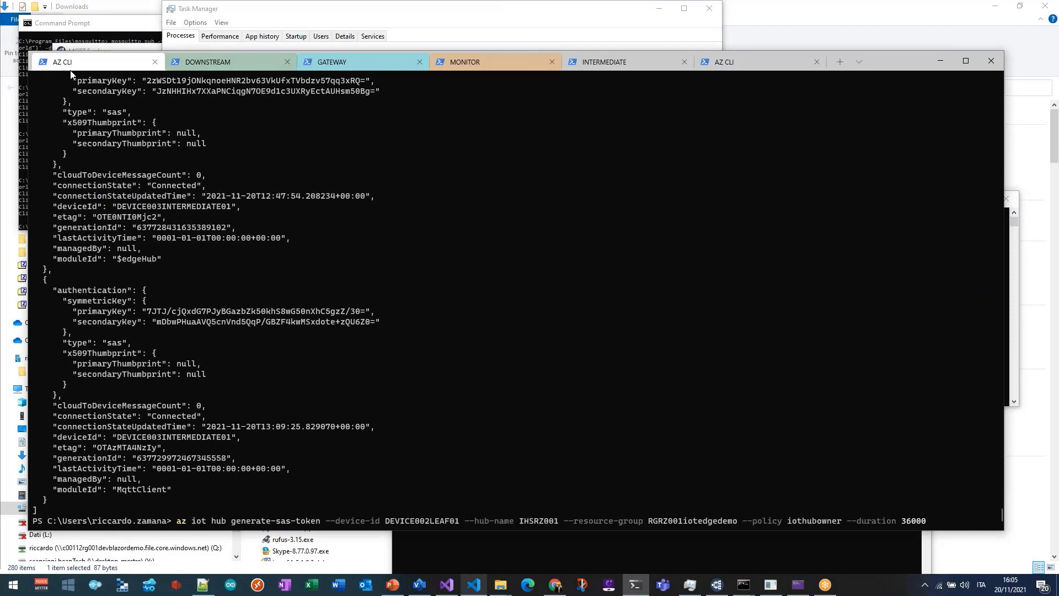
key("Up")
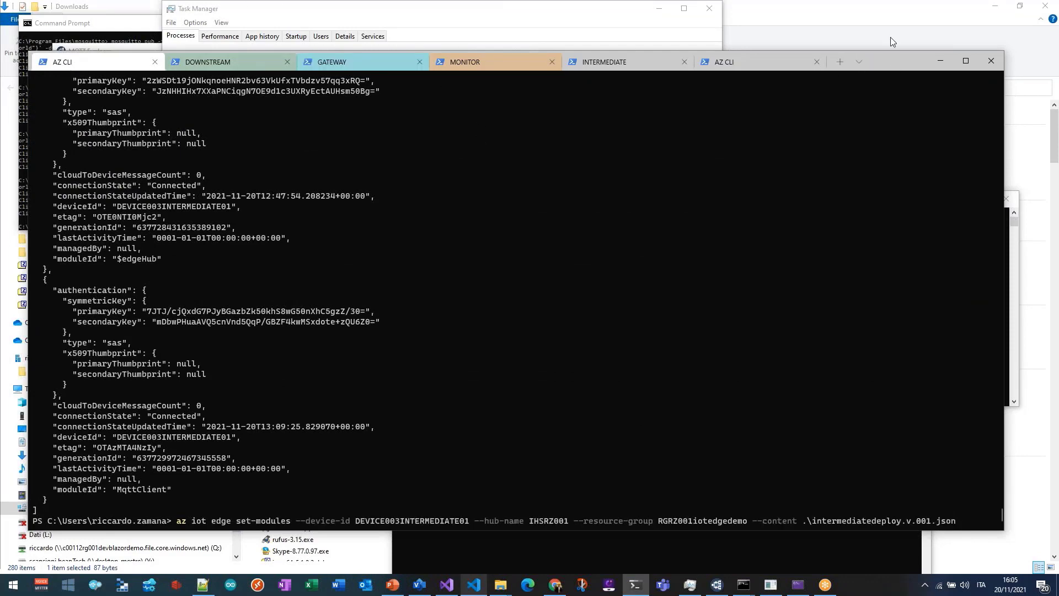
left_click_drag(891, 61, 889, 21)
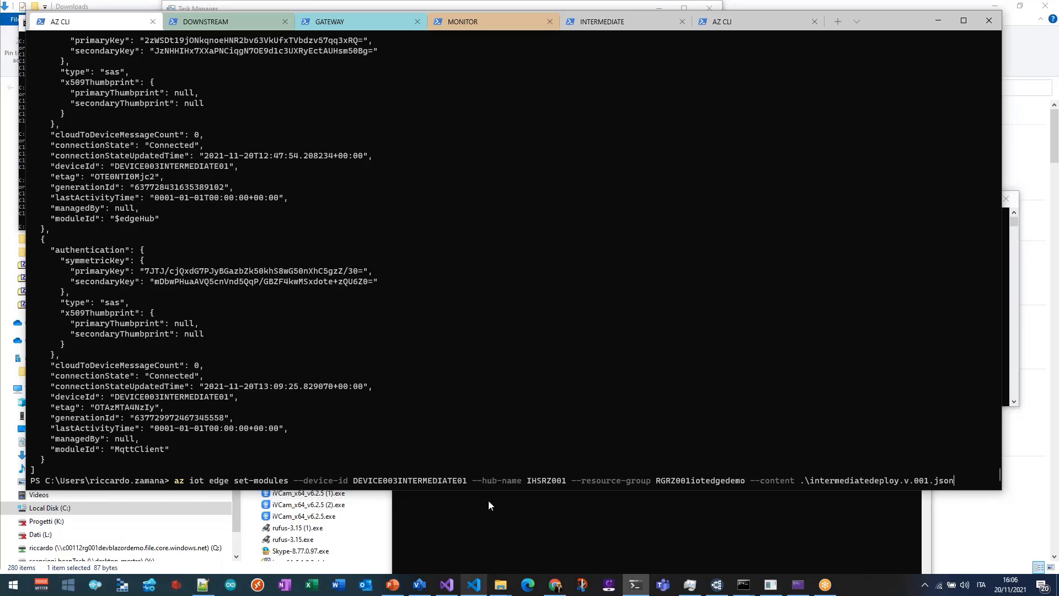
Switch to the Using connected registry slide in PowerPoint and bring both mosquitto Command Prompt windows in front of it.
left_click(392, 586)
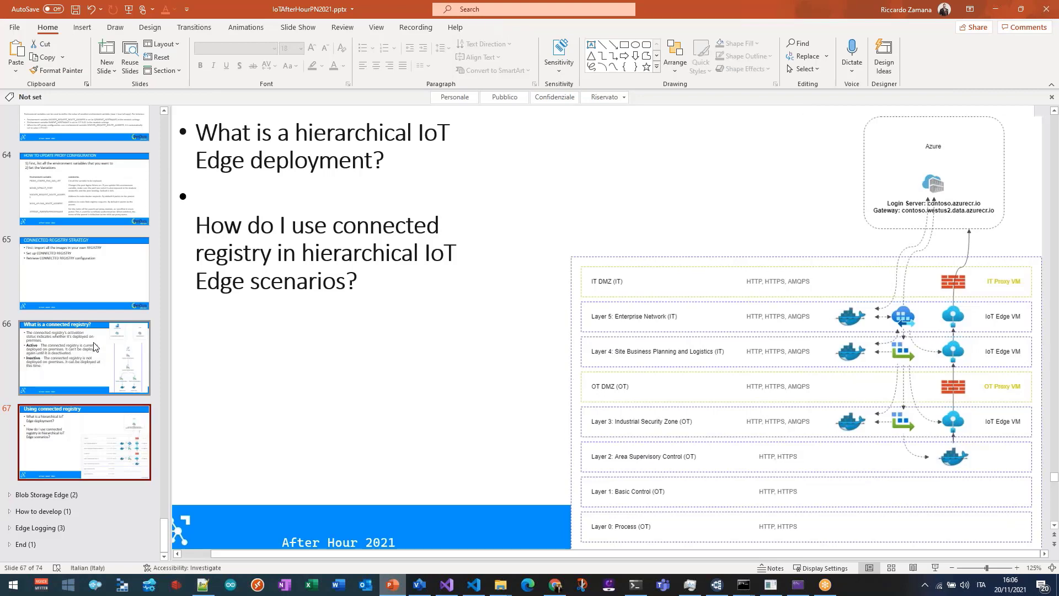
mouse_move(743, 585)
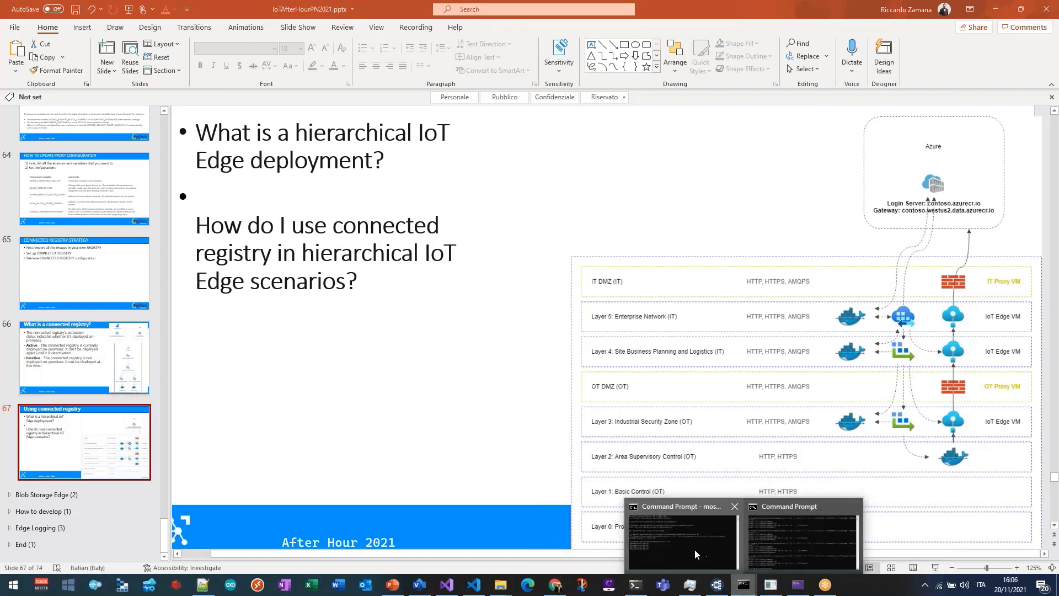
left_click(696, 554)
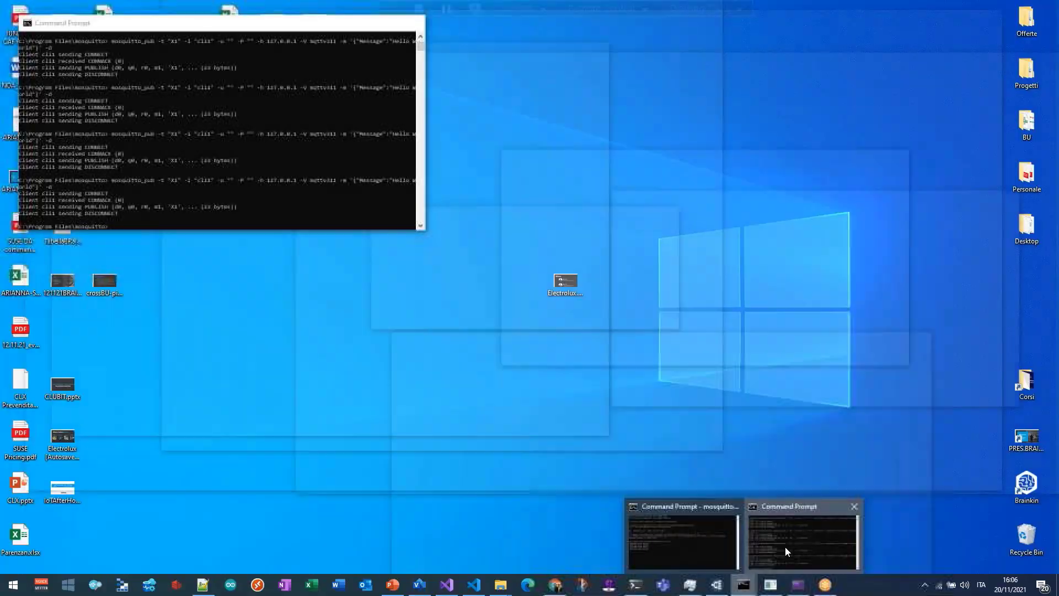
left_click(786, 546)
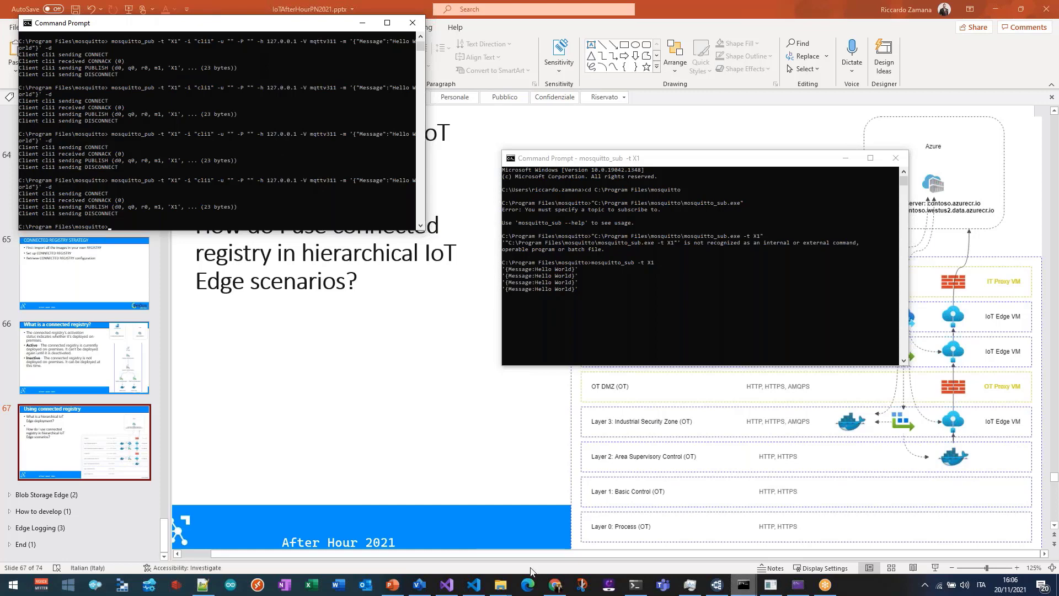
Switch to Windows Terminal, rerun the last mosquitto_pub command for DEVICE002LEAF01D in the DOWNSTREAM session, and show the GATEWAY session.
left_click(635, 585)
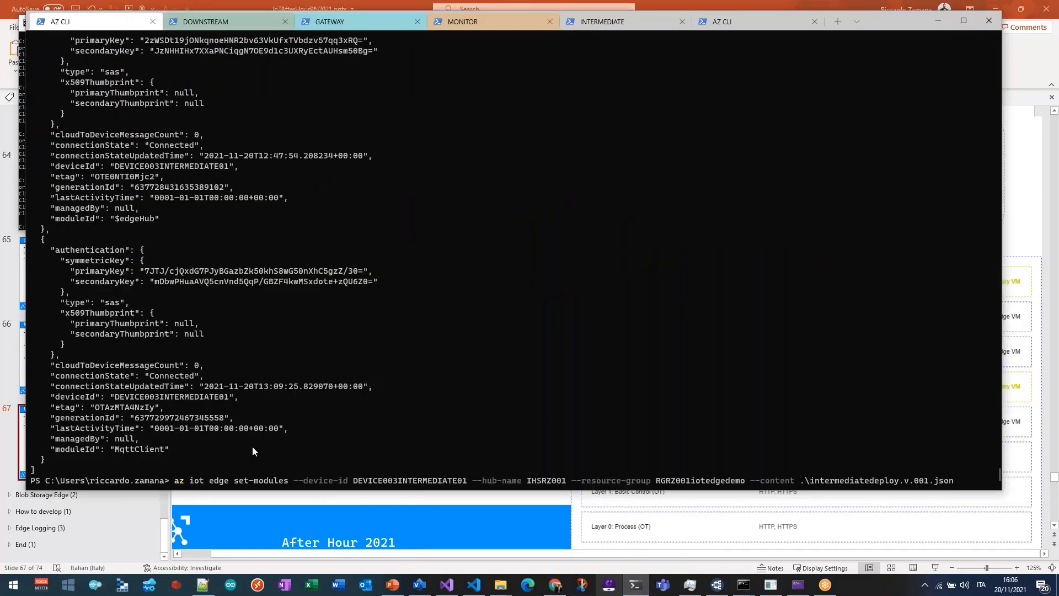
left_click(193, 25)
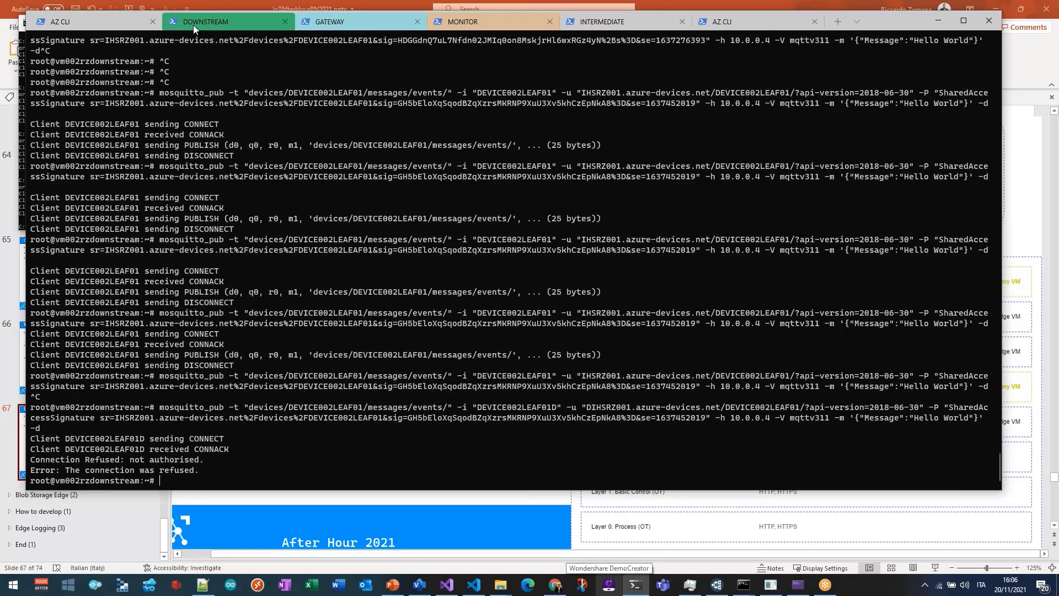
key("Up")
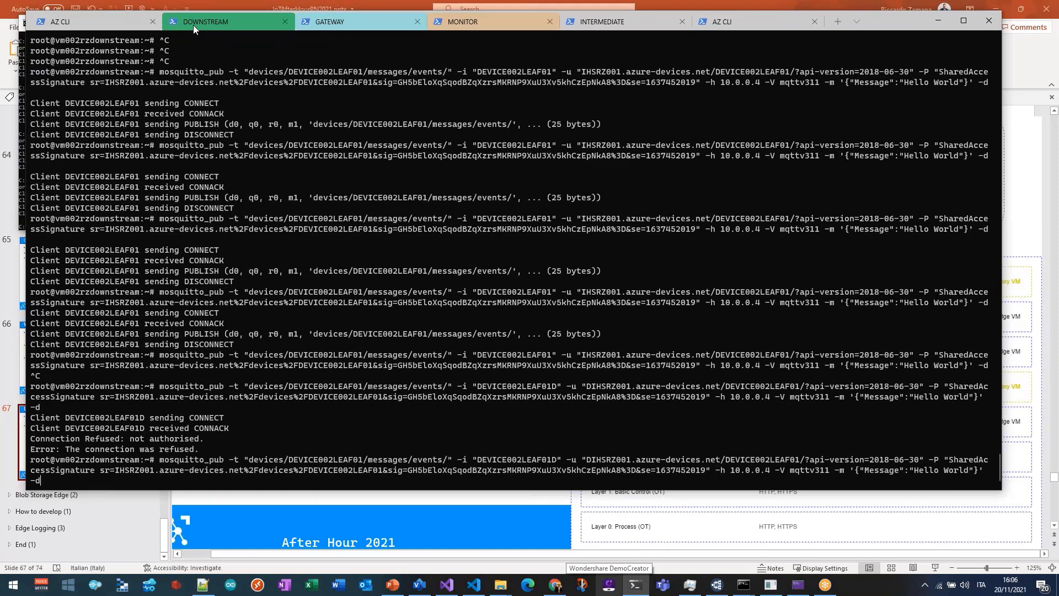
key("Return")
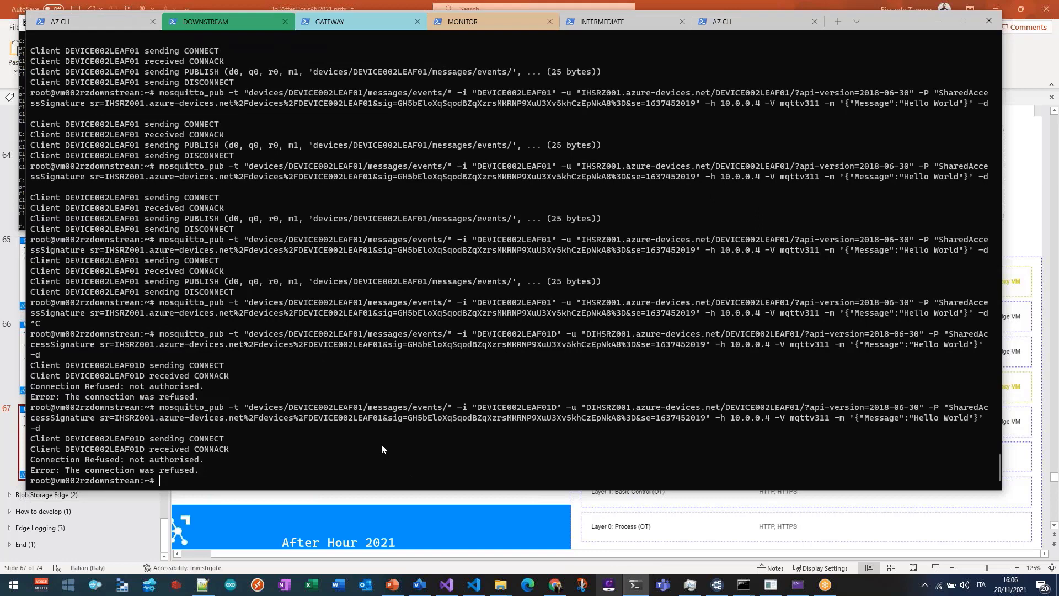
left_click(331, 20)
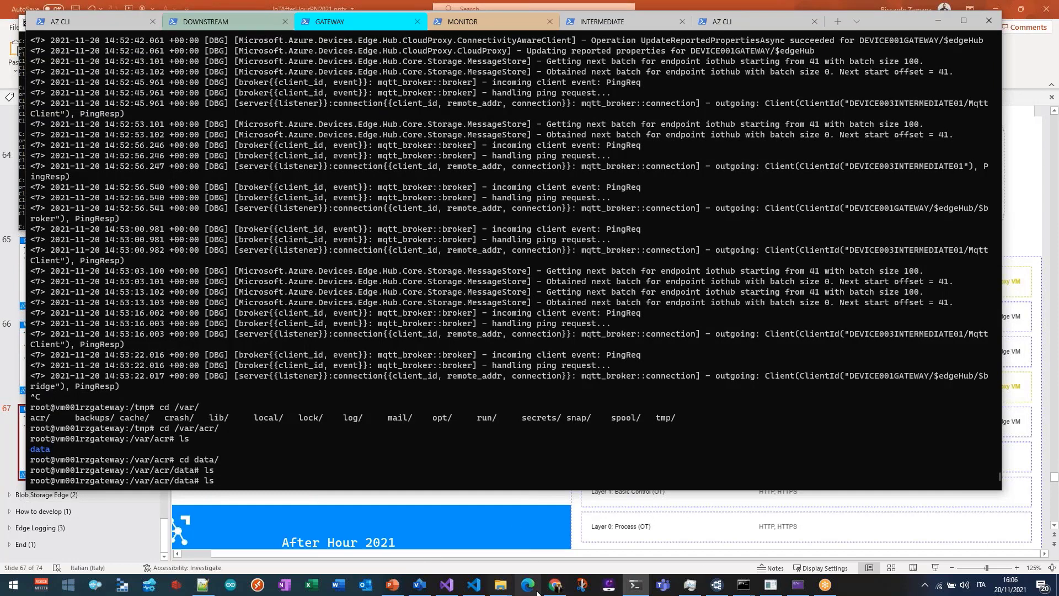
Switch to the Azure portal in Chrome, open the IHSRZ001 IoT Hub from resource group RGRZ001iotedgedemo, and view its usage charts.
left_click(555, 585)
left_click(72, 9)
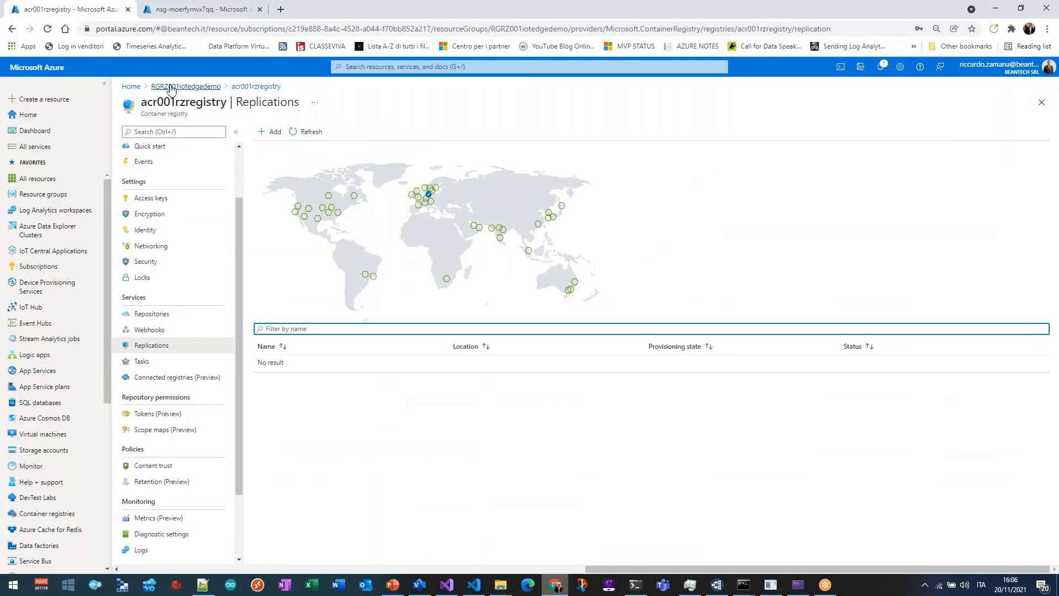
left_click(172, 87)
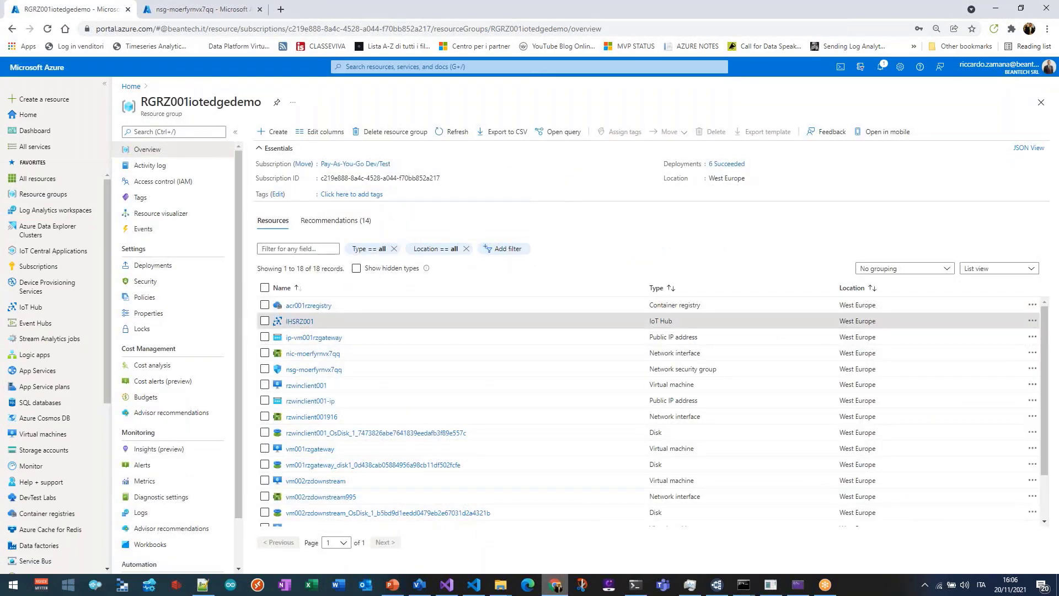
left_click(299, 321)
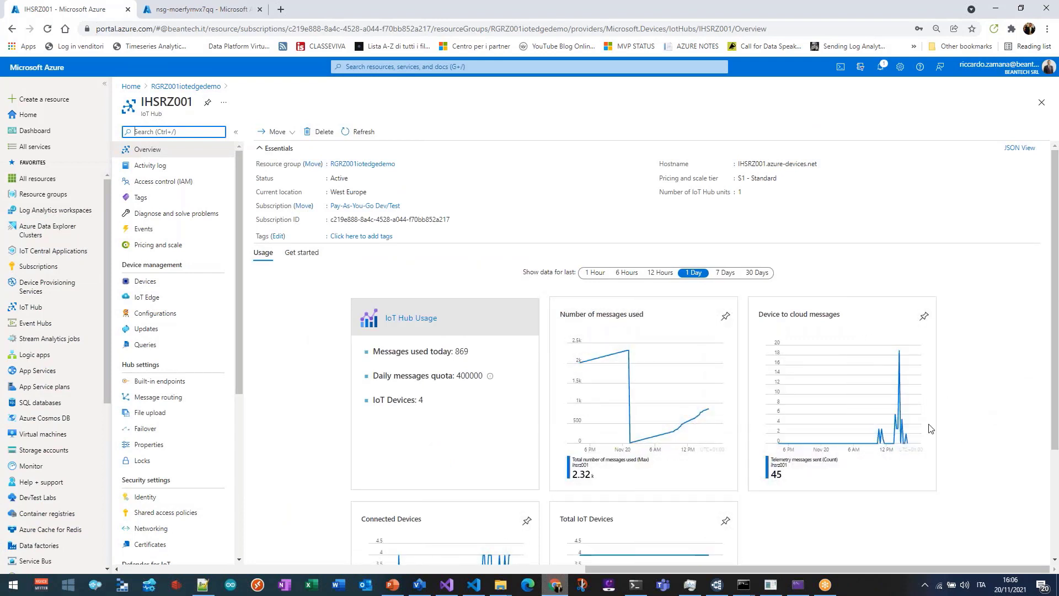
scroll(571, 407, "down", 2)
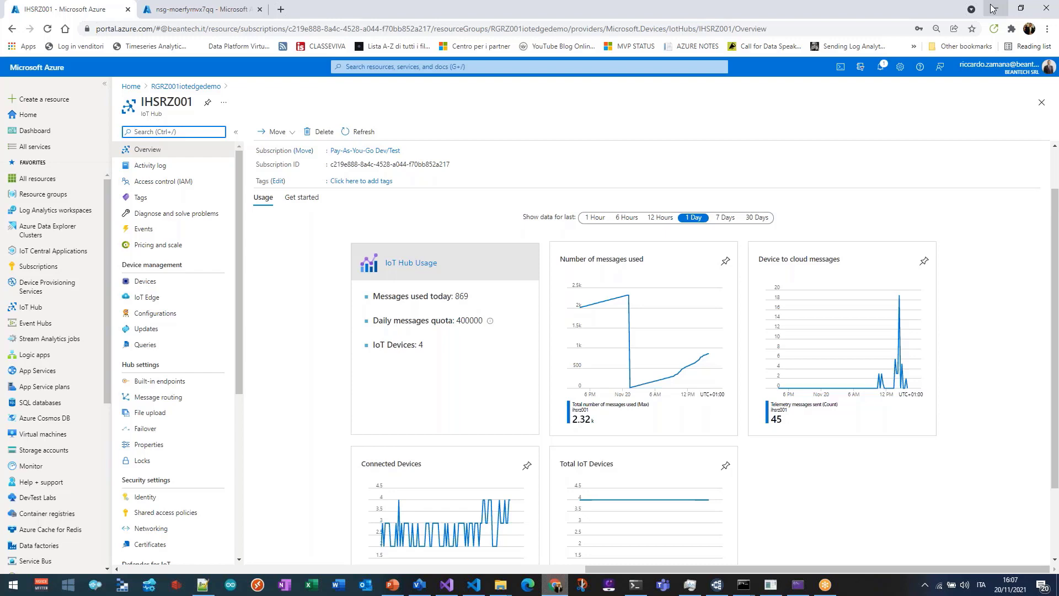
Switch to Visual Studio and bring up the connection constants in the MqttClient project's Program.cs.
left_click(456, 589)
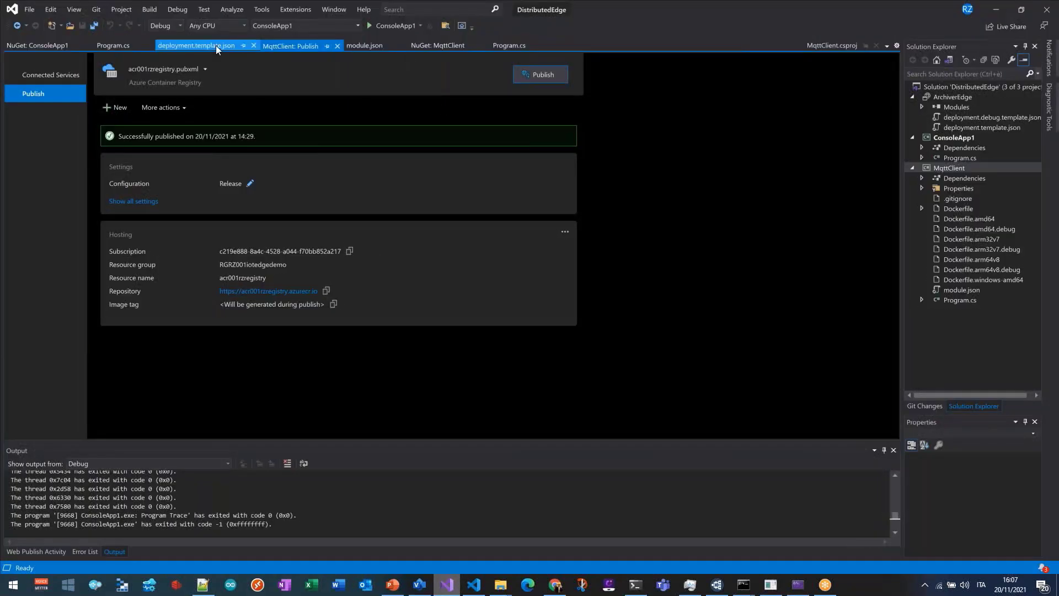
left_click(509, 45)
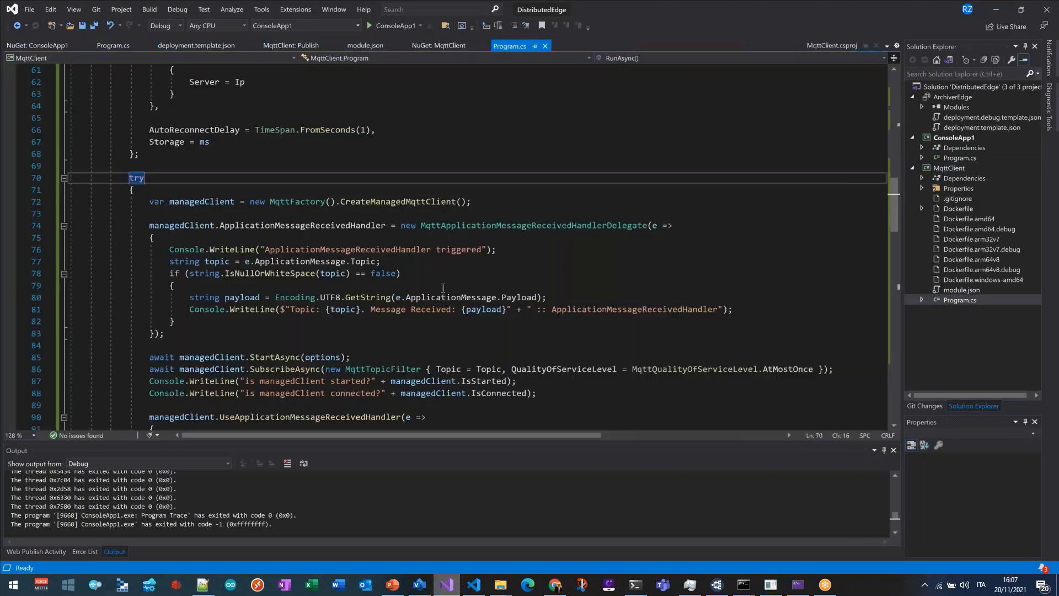
scroll(443, 288, "up", 6)
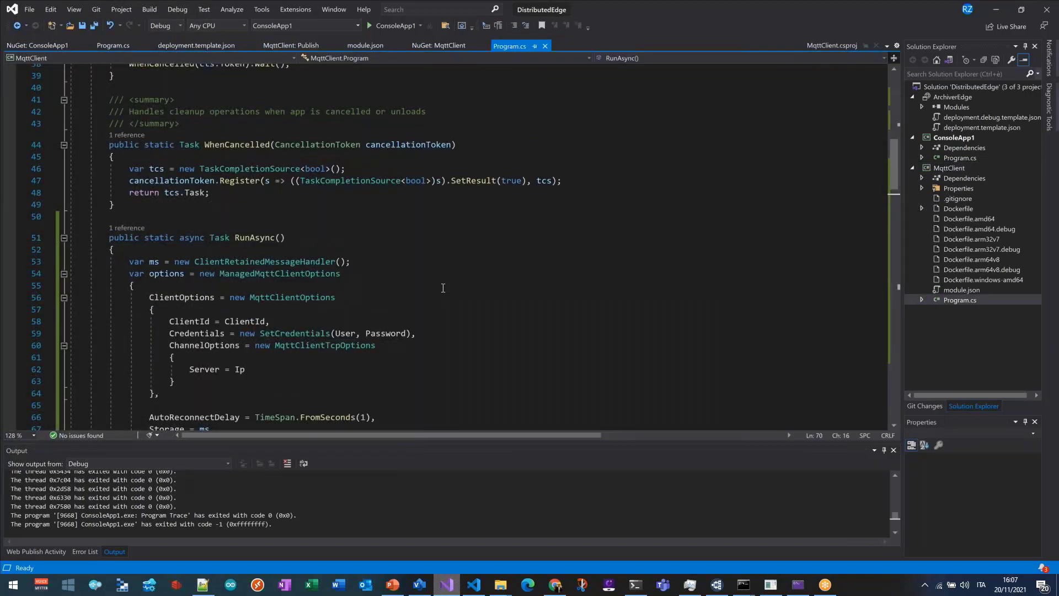
scroll(443, 288, "up", 8)
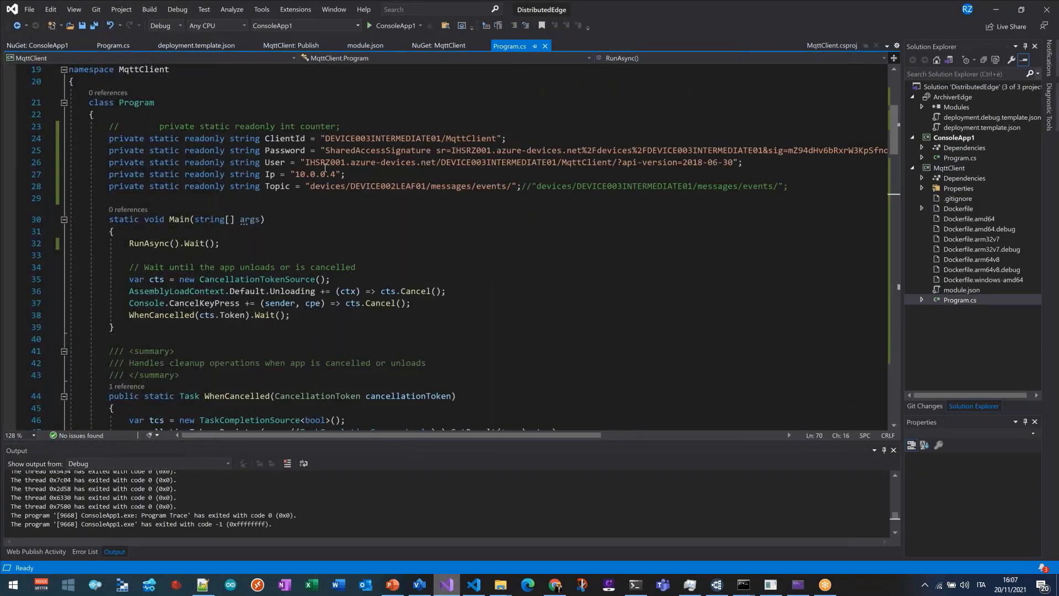
Highlight the ClientId value DEVICE003INTERMEDIATE01/MqttClient and point out the Password constant in Program.cs.
left_click(341, 138)
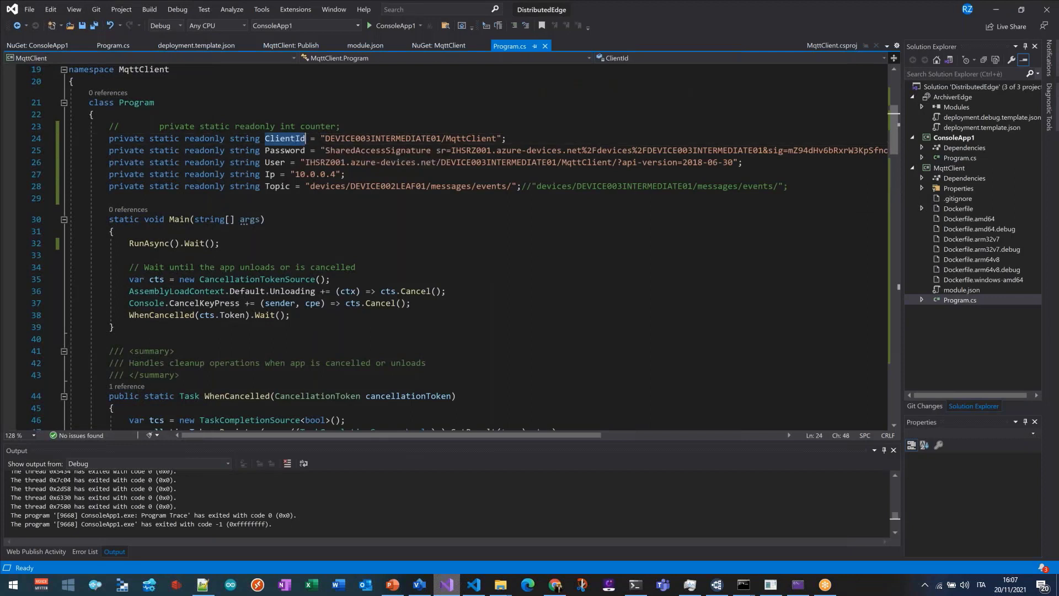
left_click_drag(325, 138, 441, 137)
left_click_drag(326, 138, 496, 139)
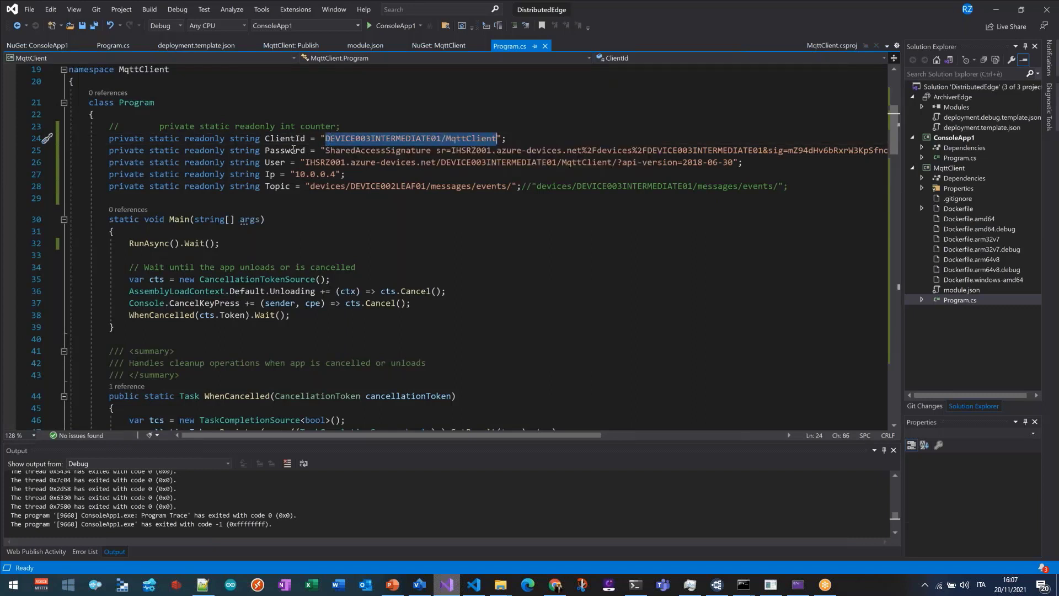
left_click(276, 151)
key("Down")
left_click(280, 151)
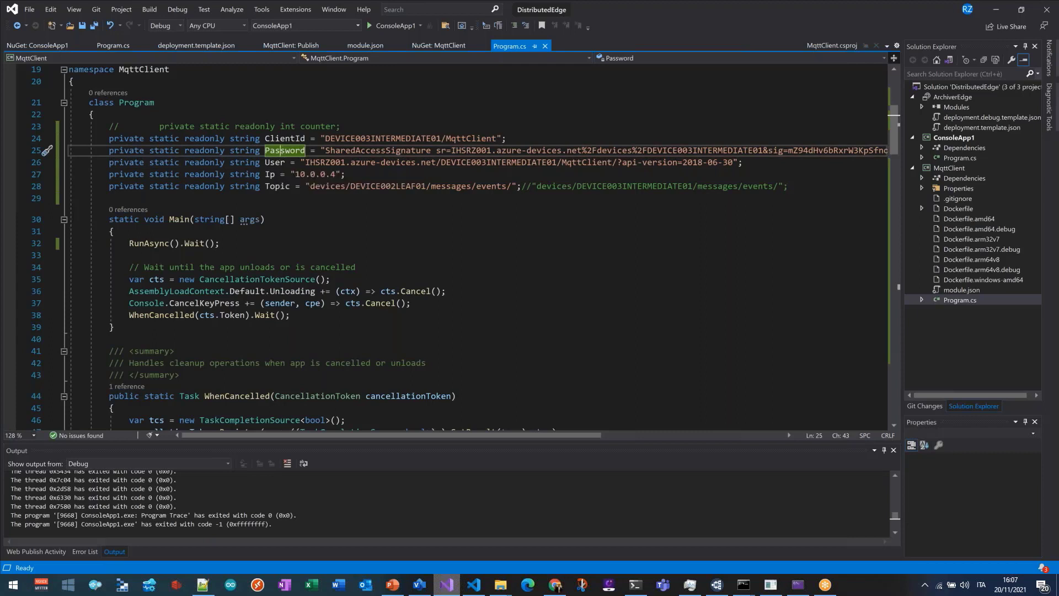
In Windows Terminal, clear the AZ CLI session and generate a SAS token for DEVICE002LEAF01 on IHSRZ001 in RGRZ001iotedgedemo with policy iothubowner and duration 36000.
key("alt+Tab")
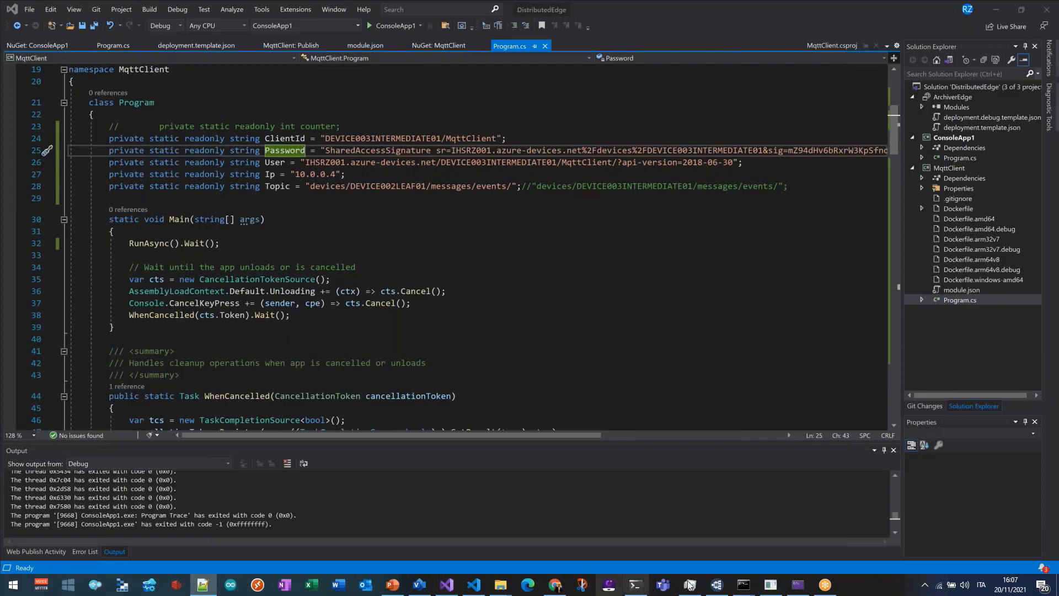
left_click(637, 585)
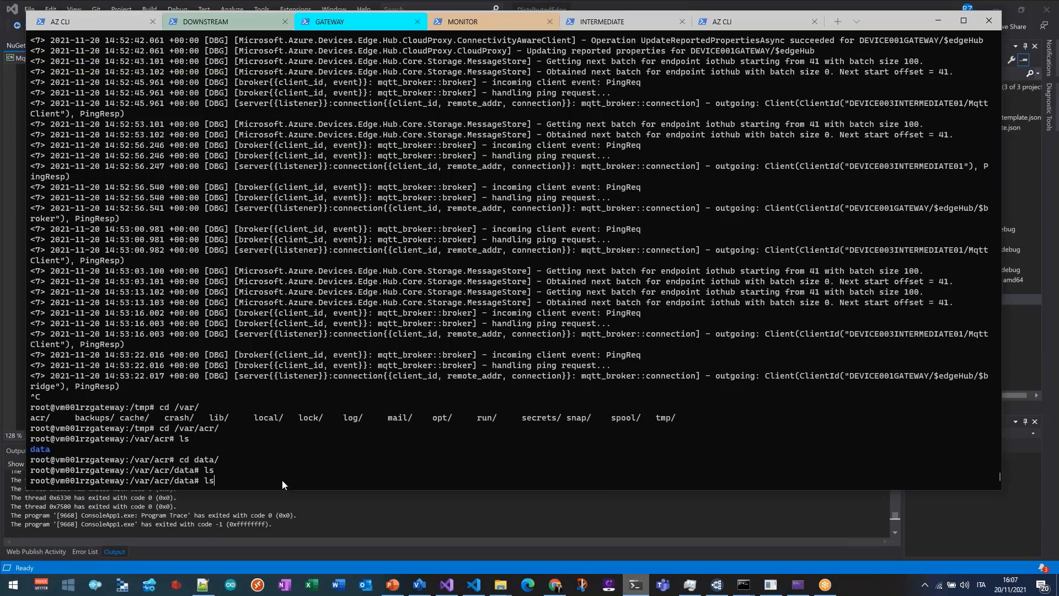
key("Return")
key("ctrl+alt+1")
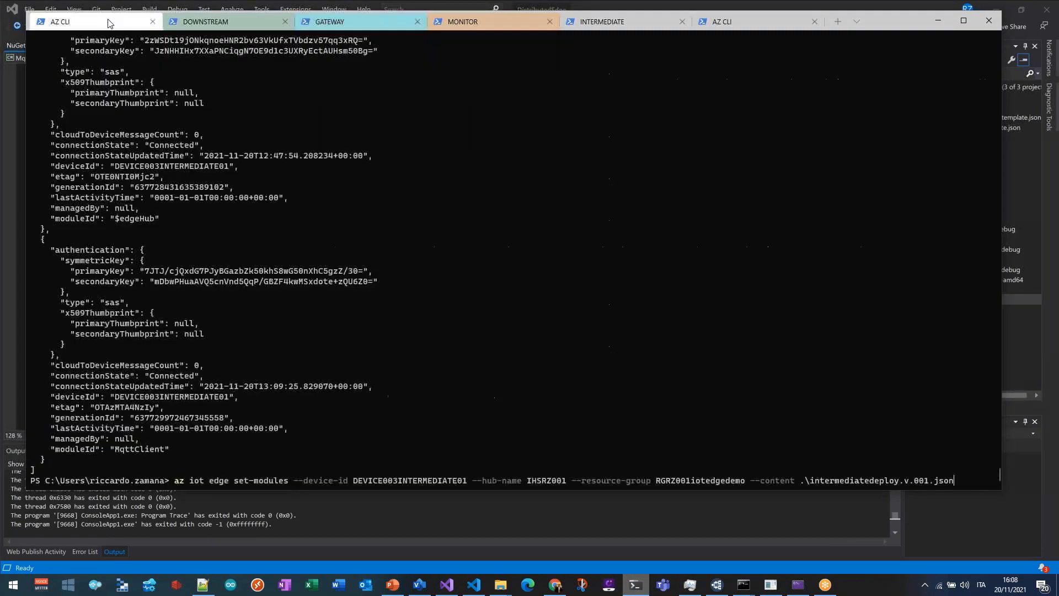
key("ctrl+c")
key("ctrl+c")
key("ctrl+c")
key("ctrl+c")
key("ctrl+c")
key("ctrl+c")
key("ctrl+c")
key("ctrl+c")
key("ctrl+c")
key("ctrl+c")
type("cls")
key("Return")
key("ctrl+v")
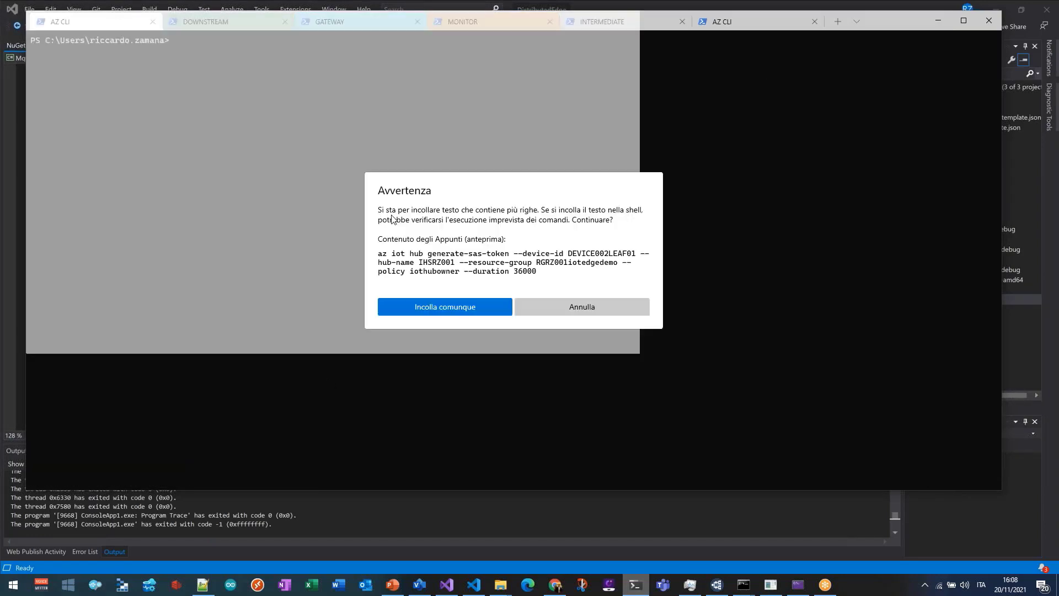
left_click(461, 303)
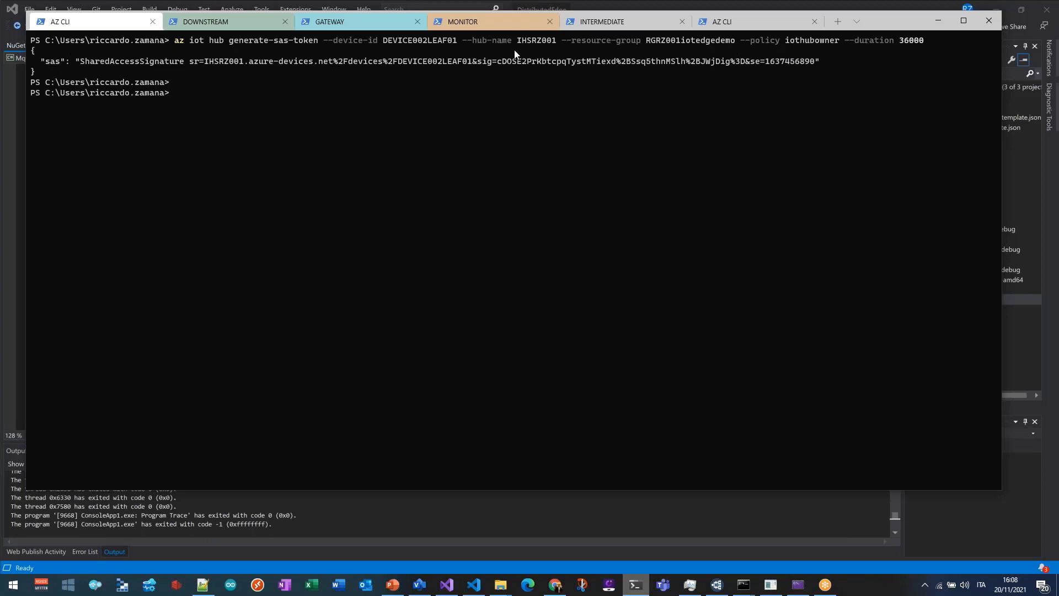
Return to Visual Studio and highlight the device ID, hub hostname and api-version parts of the User constant.
left_click(406, 497)
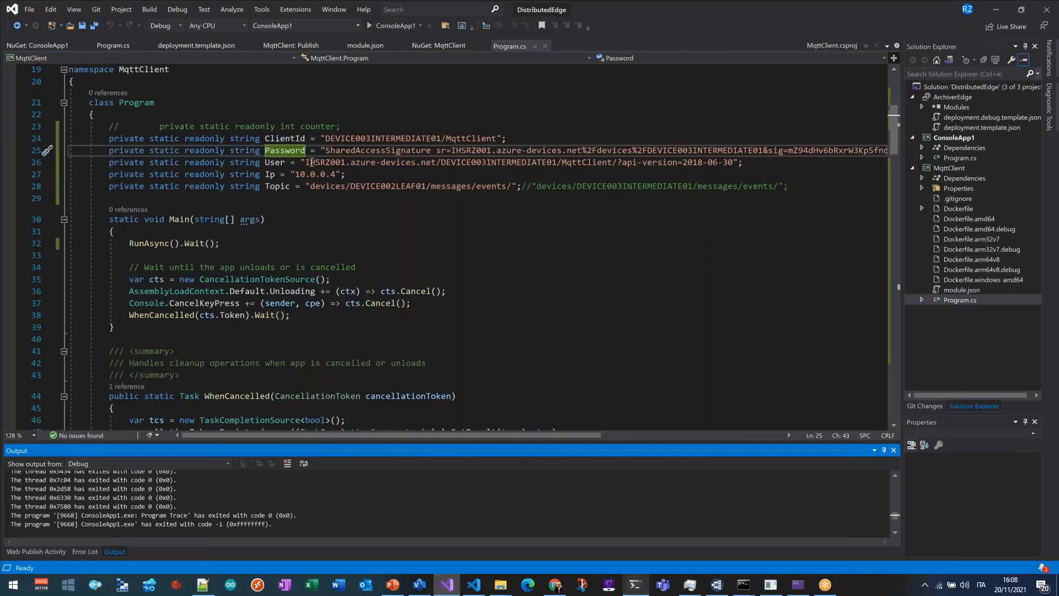
double_click(507, 163)
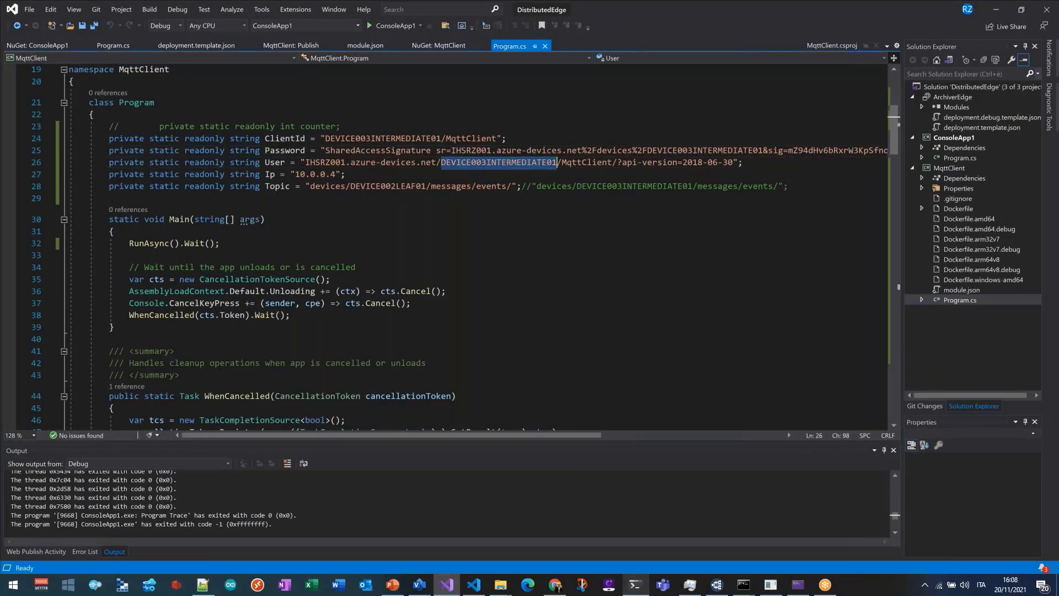
left_click_drag(306, 162, 432, 162)
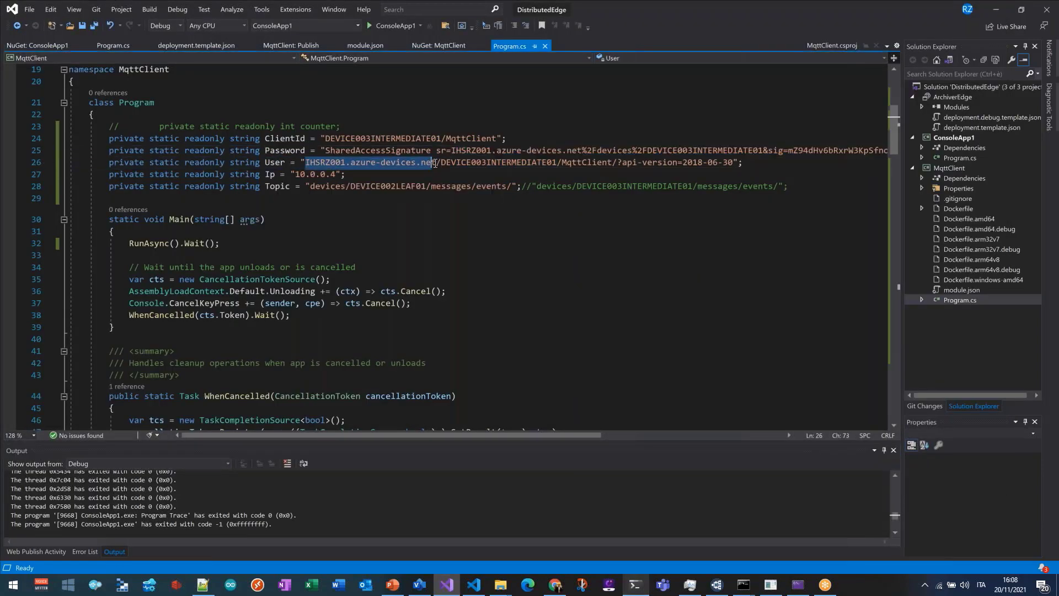
left_click_drag(618, 162, 734, 162)
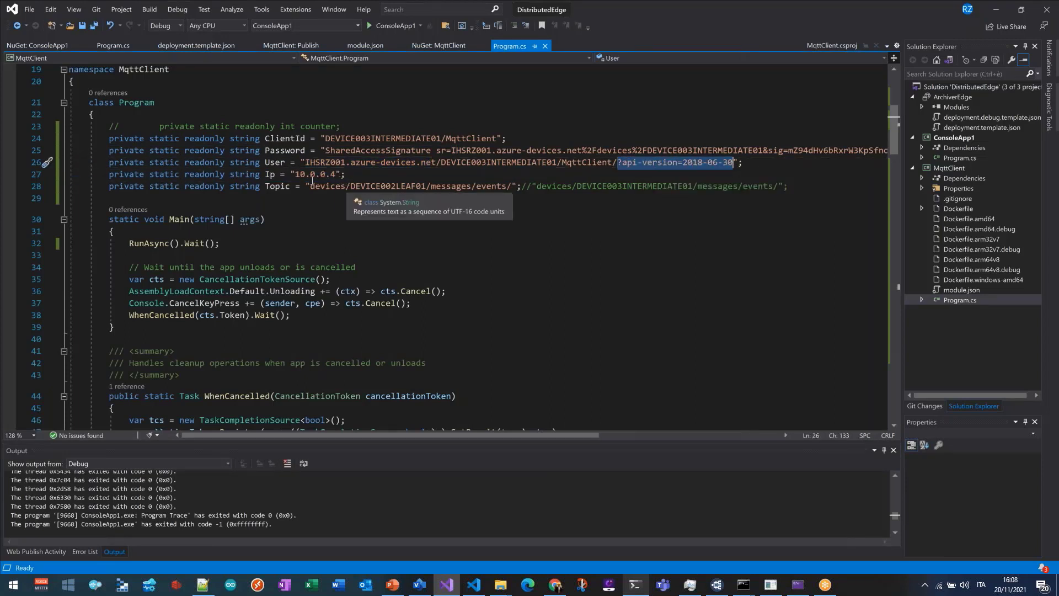
Highlight the Ip value 10.0.0.4 and the full ClientId value in Program.cs to relate the module to its gateway.
left_click_drag(296, 174, 331, 176)
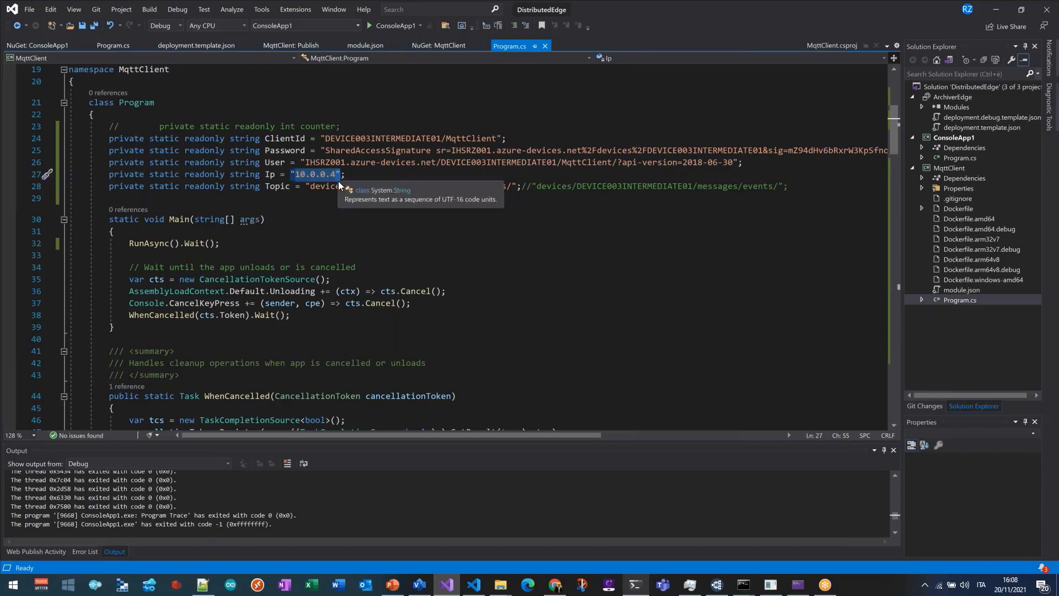
left_click(275, 175)
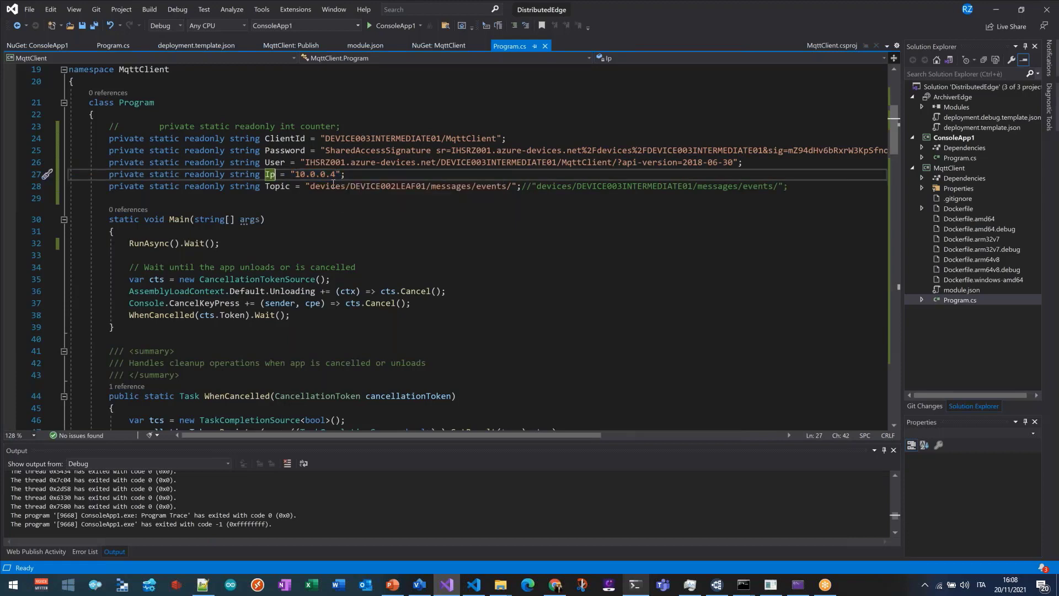
scroll(318, 337, "down", 8)
scroll(318, 336, "up", 9)
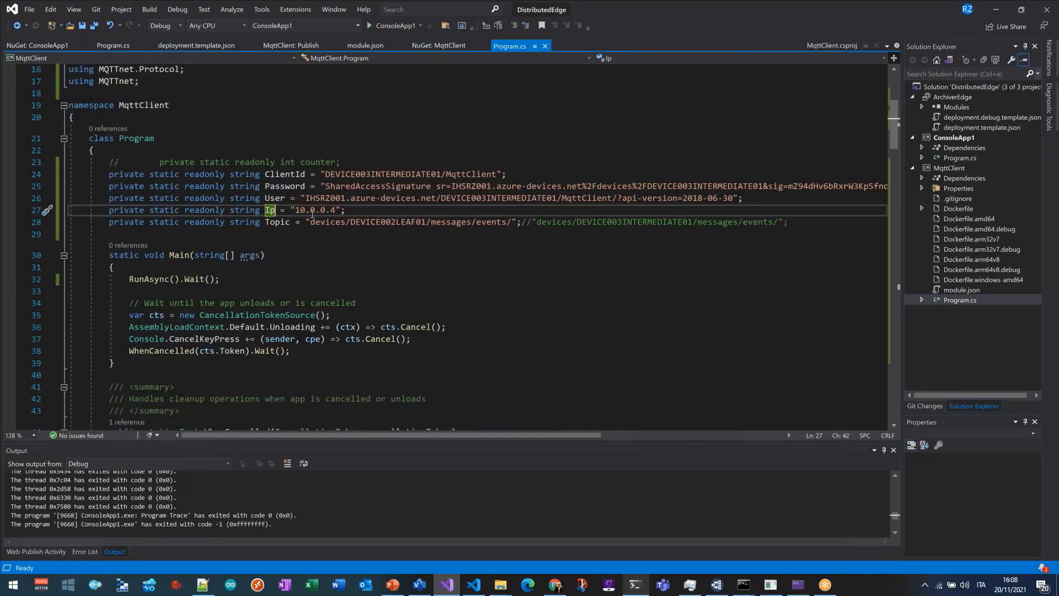
left_click_drag(295, 210, 337, 210)
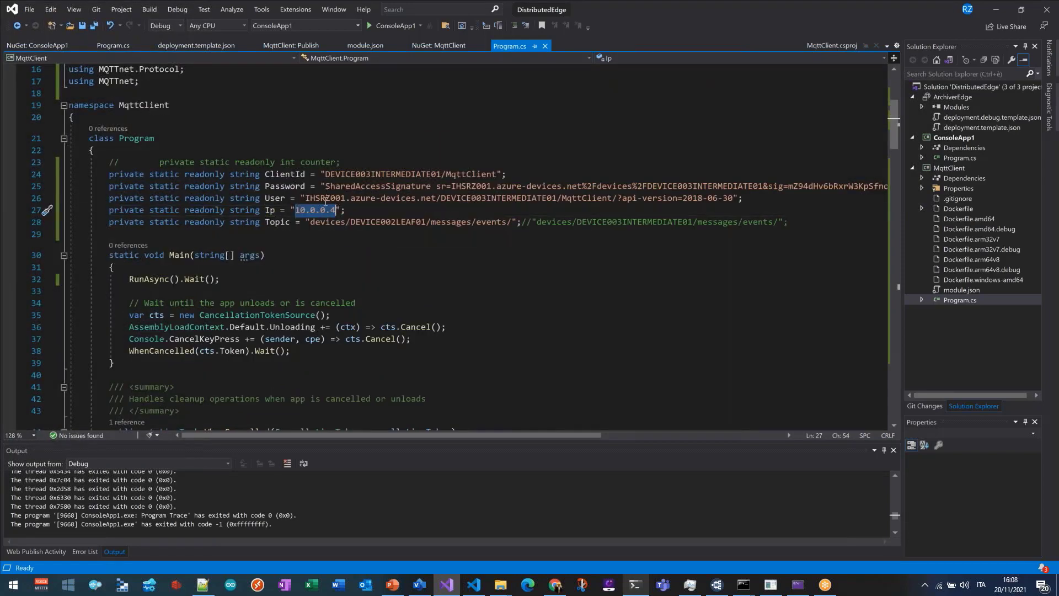
left_click(291, 174)
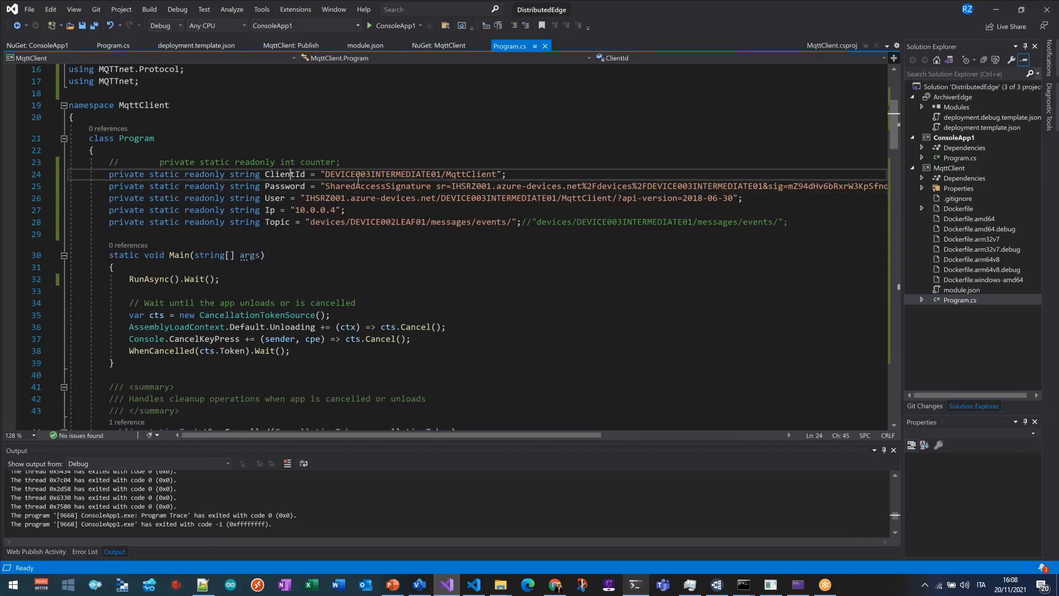
left_click_drag(326, 174, 495, 174)
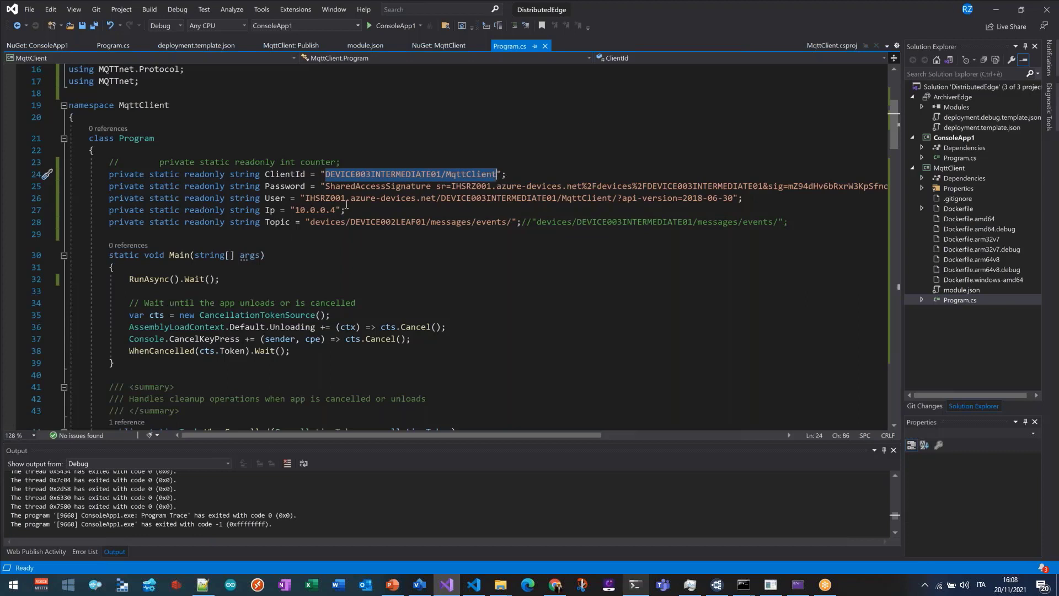
Highlight DEVICE002LEAF01 within the Topic constant and the whole topic path devices/DEVICE002LEAF01/messages/events/.
left_click(294, 221)
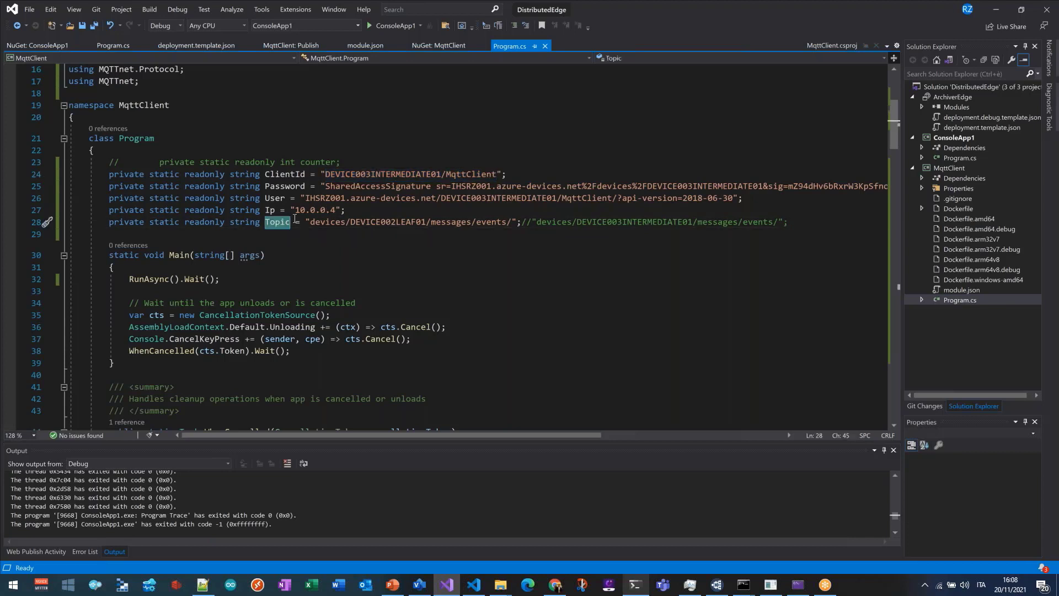
key("Right")
key("Right")
key("Right")
key("Right")
key("Right")
key("Right")
key("Right")
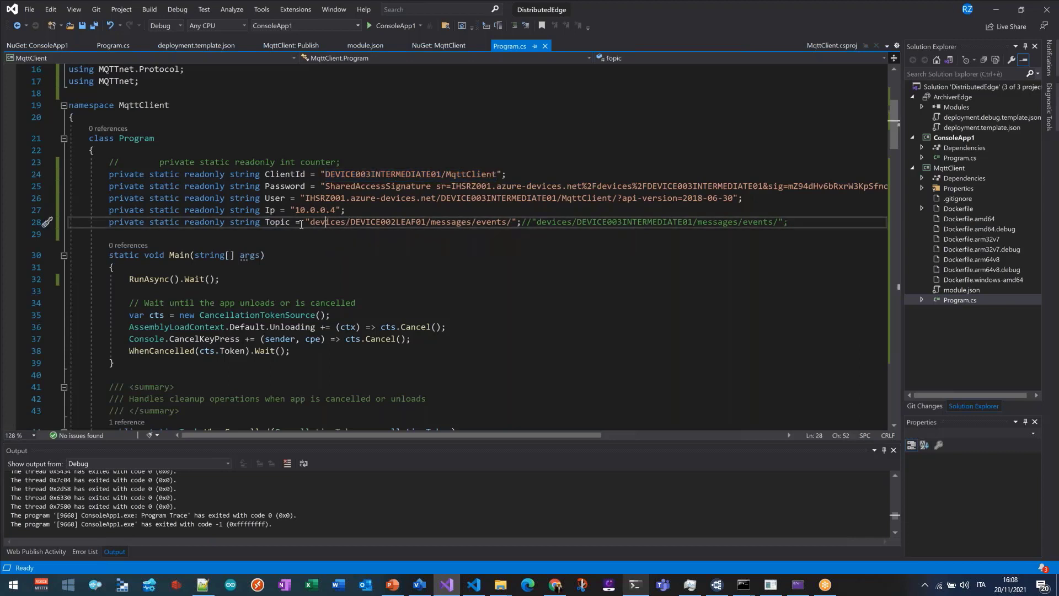
key("Right")
key("Right")
key("Right")
key("Right")
key("Right")
key("Right")
key("Right")
key("Right")
key("Right")
key("Right")
key("Right")
key("Right")
key("Right")
key("Right")
key("Right")
key("Right")
key("Right")
key("Right")
key("Right")
key("Right")
left_click_drag(351, 223, 428, 220)
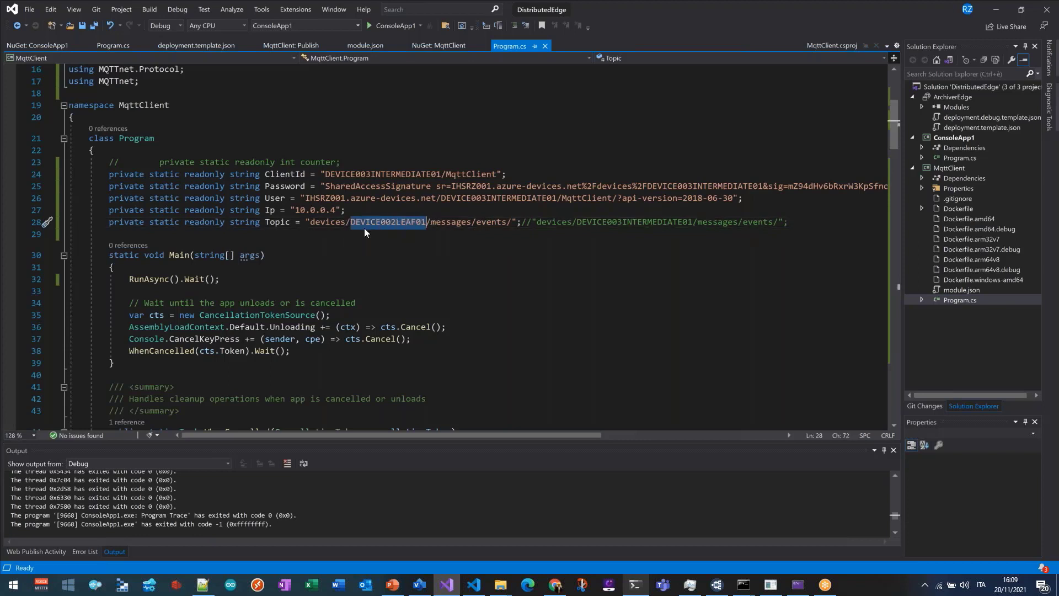
left_click_drag(310, 221, 511, 220)
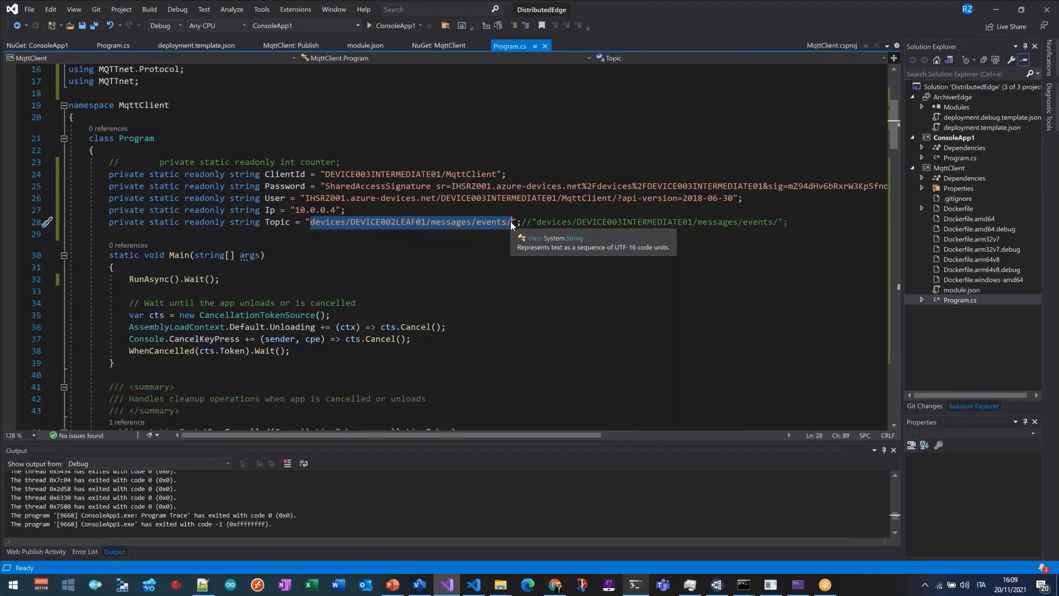
Highlight the device ID and full path in the Topic constant again, and review the managed client setup and message handlers below.
double_click(396, 221)
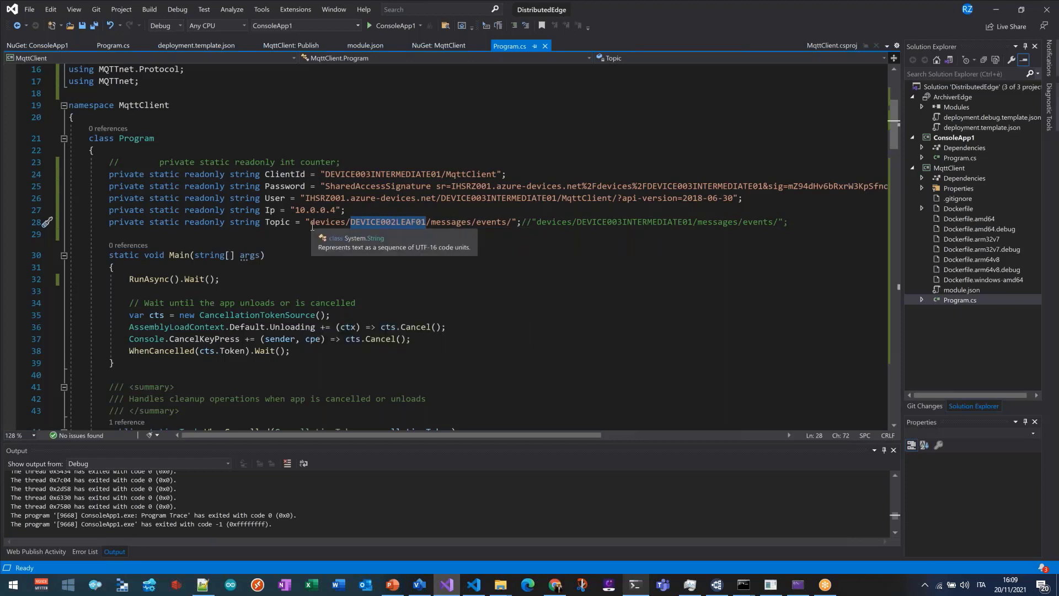
left_click_drag(310, 222, 498, 223)
scroll(401, 249, "down", 20)
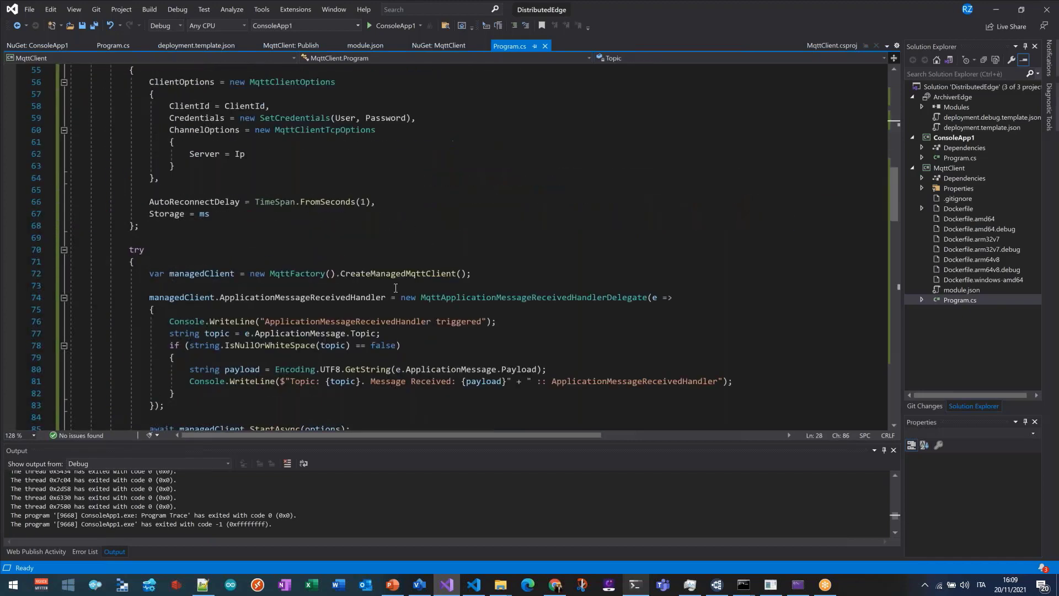
scroll(396, 276, "up", 2)
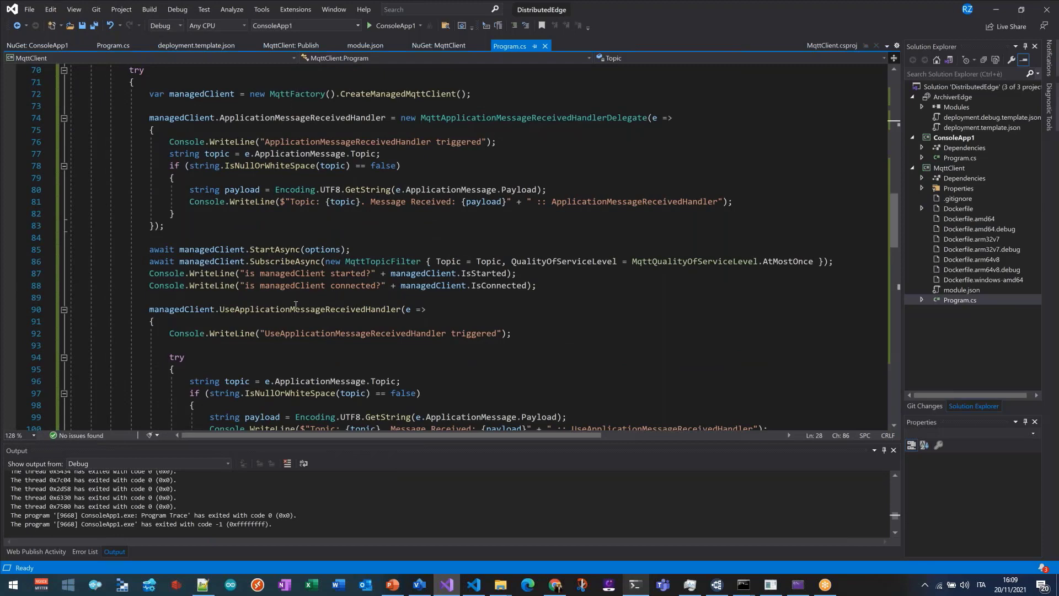
scroll(294, 304, "down", 2)
scroll(281, 290, "up", 3)
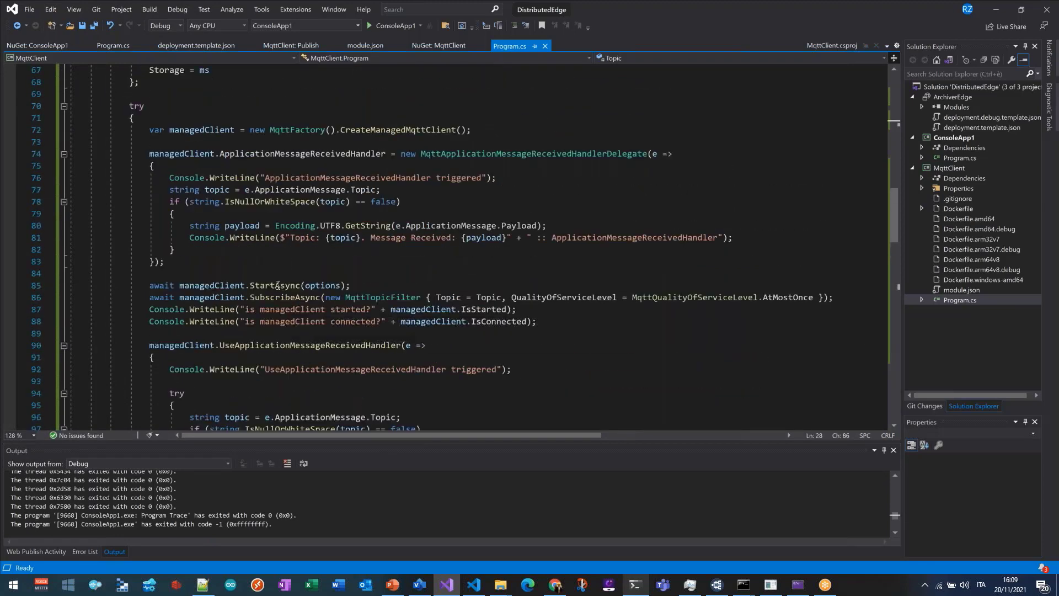
Highlight the SubscribeAsync call and the UseApplicationMessageReceivedHandler call on managedClient in Program.cs.
left_click(277, 285)
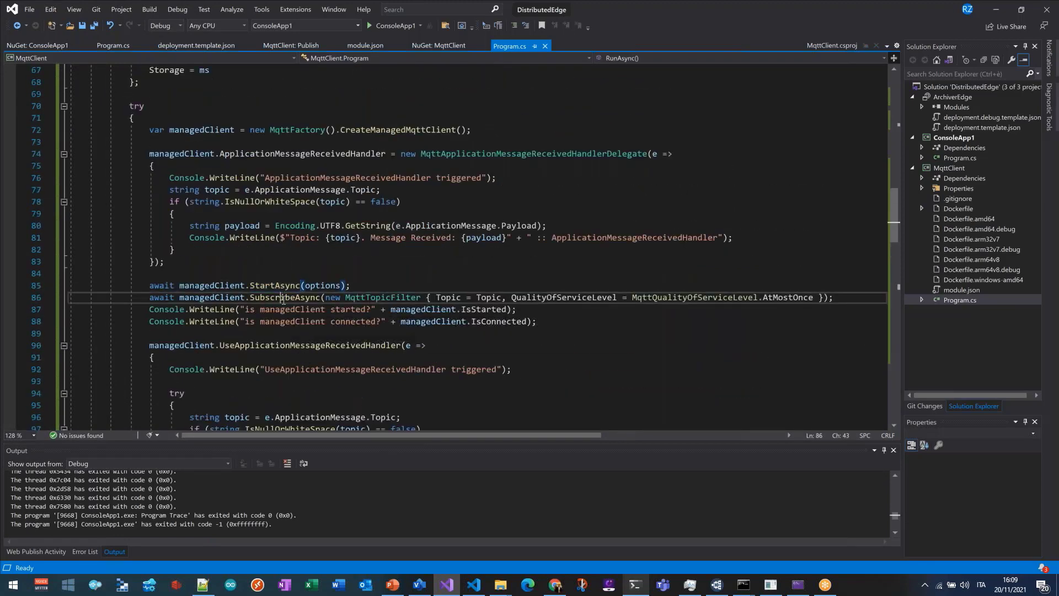
double_click(284, 297)
scroll(284, 298, "down", 4)
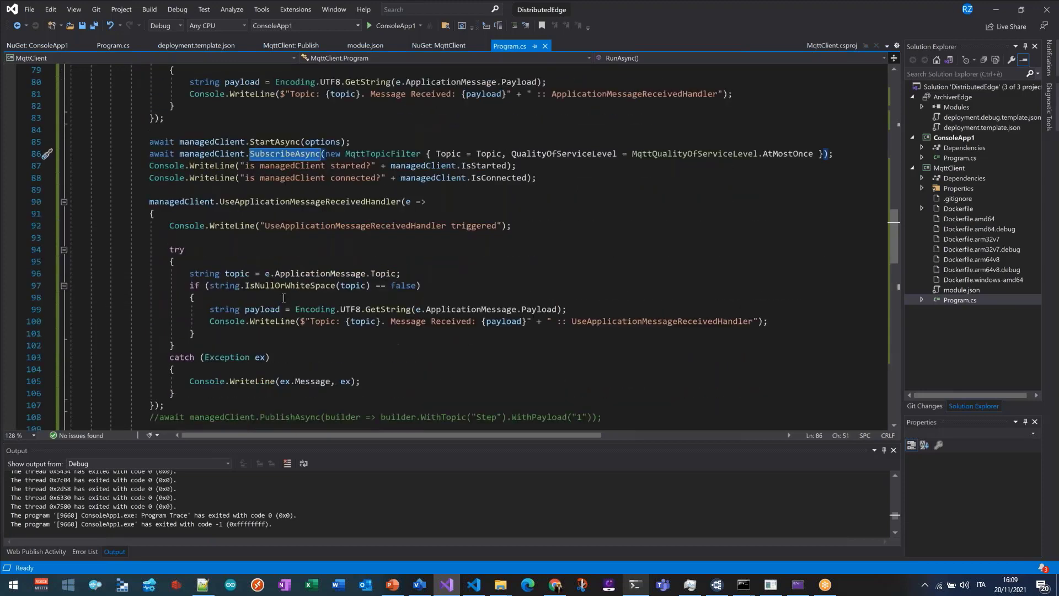
double_click(281, 202)
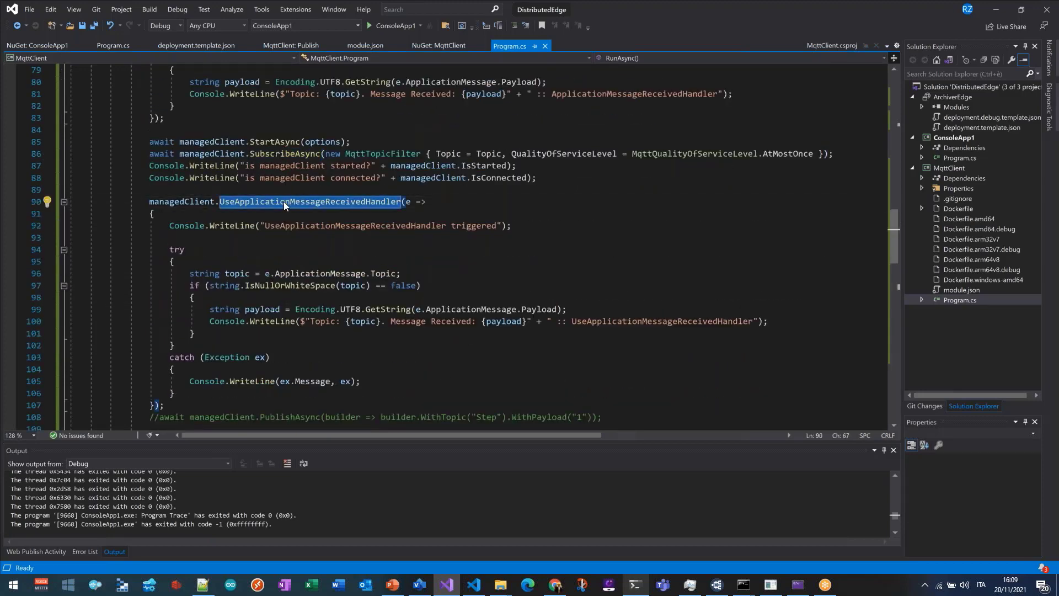
left_click(290, 154)
Switch to the Visio architecture diagram and select the DOWNSTREAM VM group to point it out, leaving it deselected at the end.
key("alt+Tab")
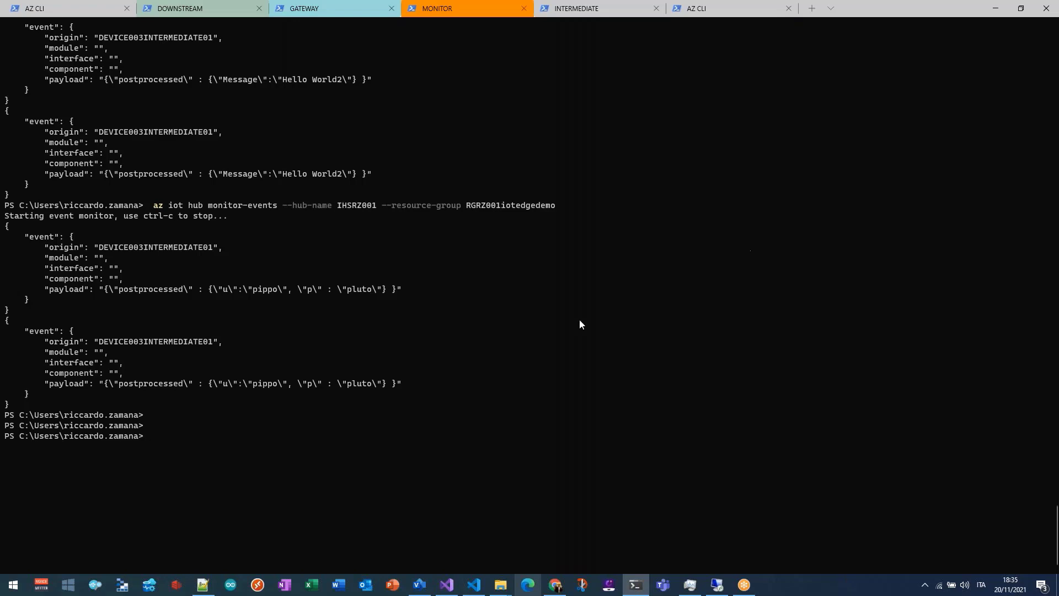
left_click(425, 588)
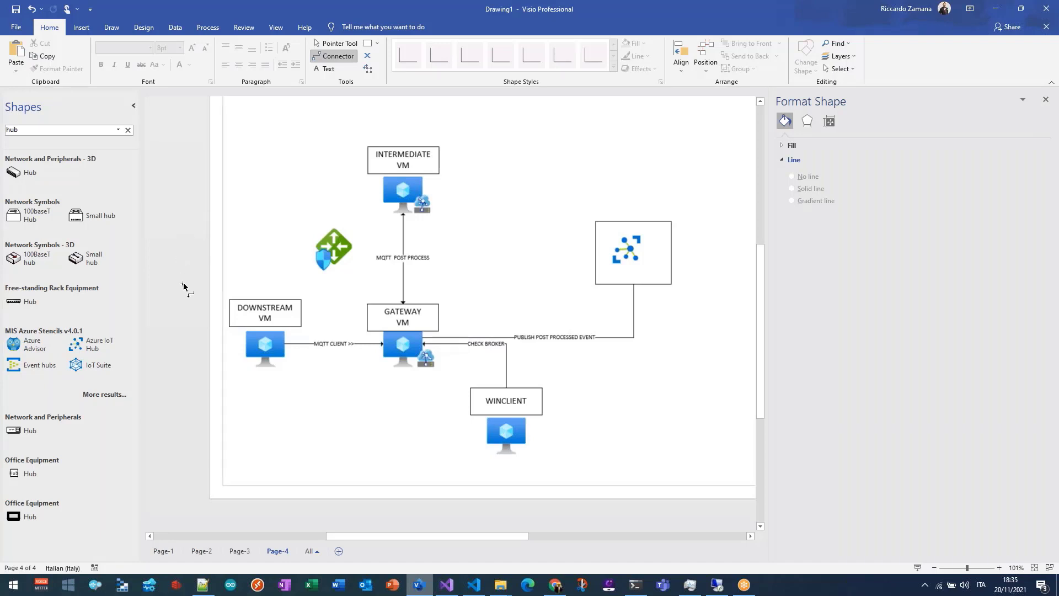
left_click(337, 43)
left_click_drag(199, 273, 334, 411)
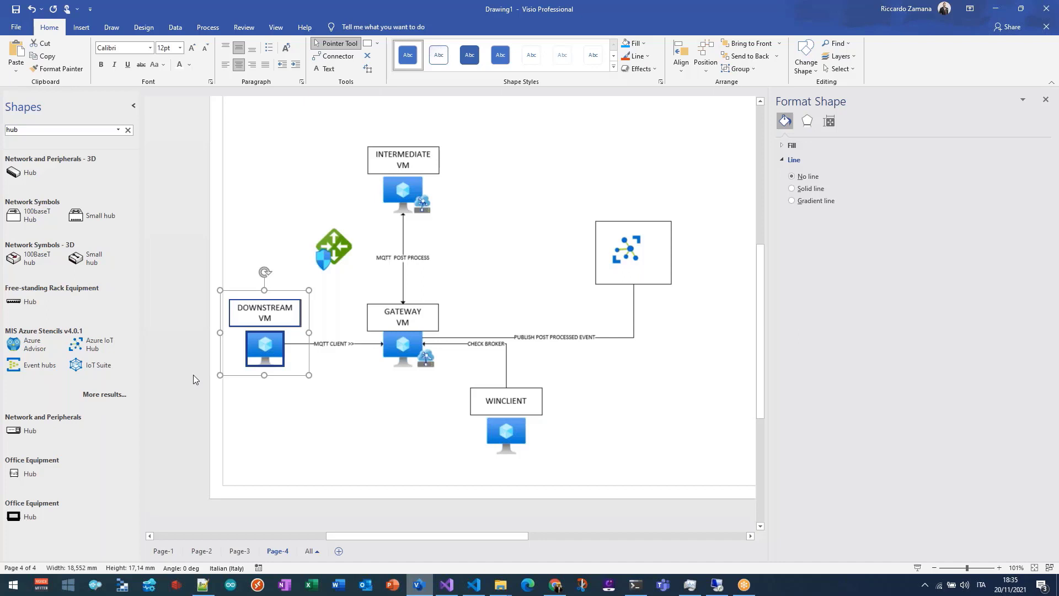
left_click_drag(179, 257, 323, 417)
left_click(188, 250)
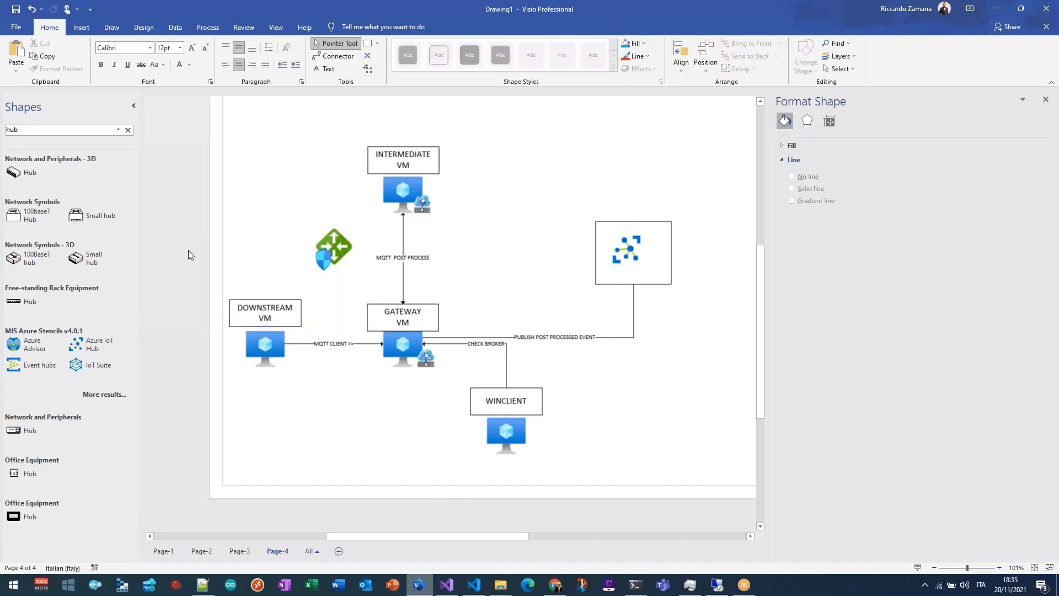
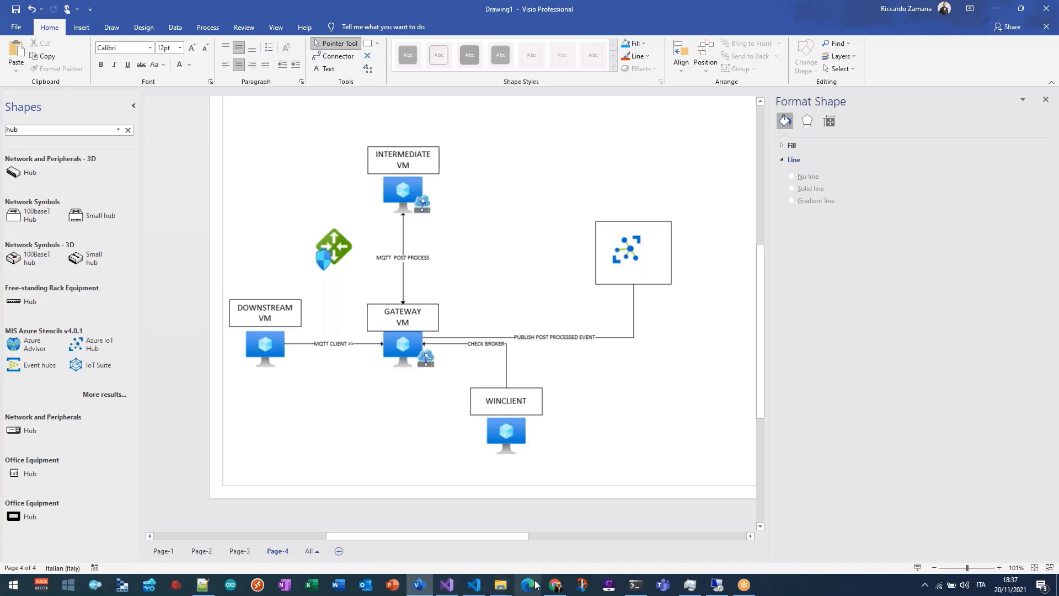
Switch to Windows Terminal, cancel the pending mosquitto_pub command in the DOWNSTREAM session and clear its screen.
left_click(635, 585)
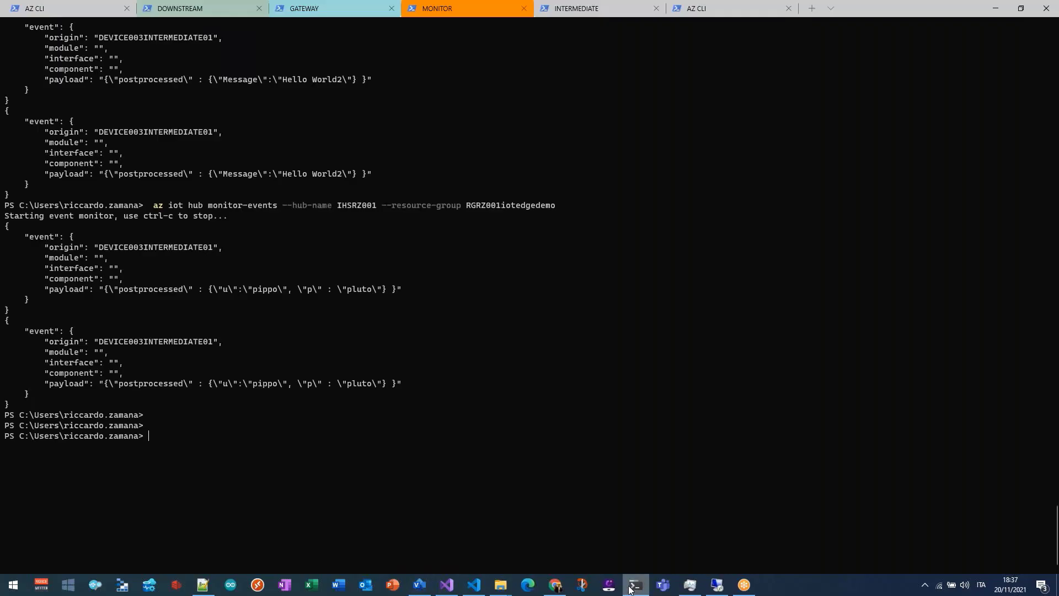
left_click(99, 8)
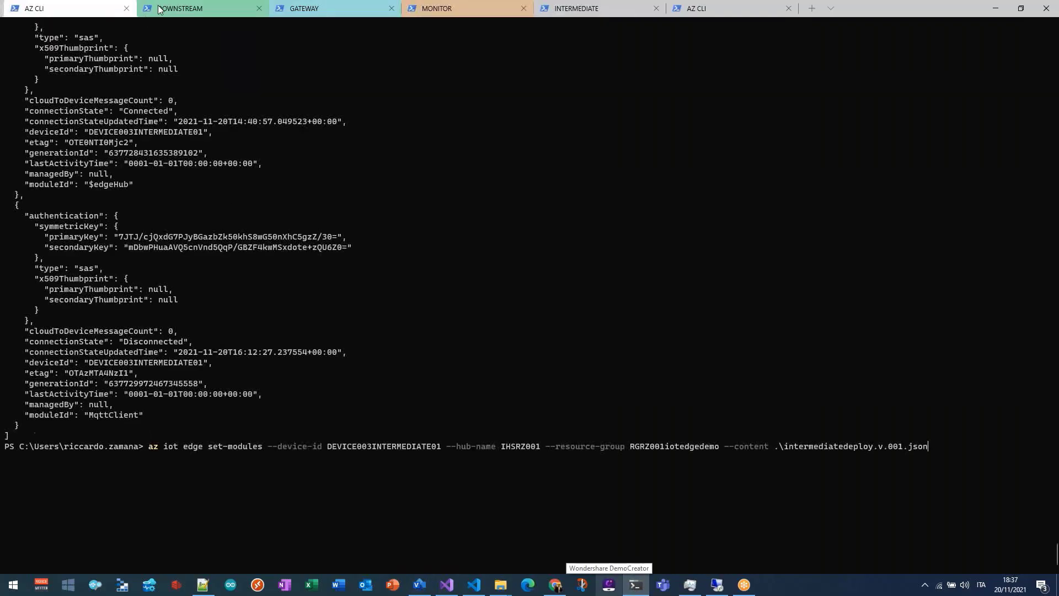
left_click(221, 9)
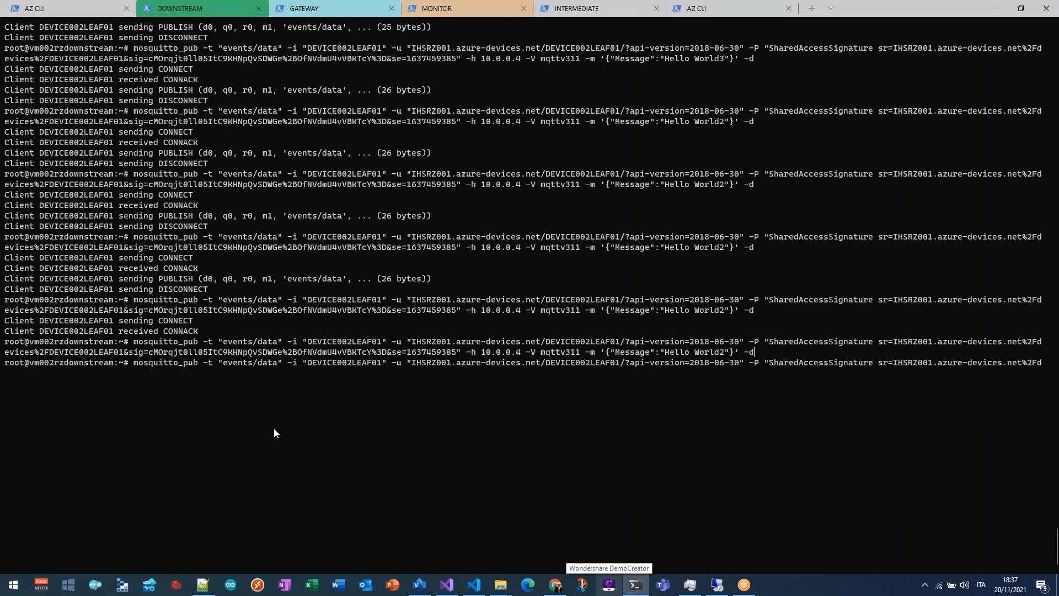
key("ctrl+c")
key("ctrl+c")
key("ctrl+c")
key("ctrl+c")
key("ctrl+c")
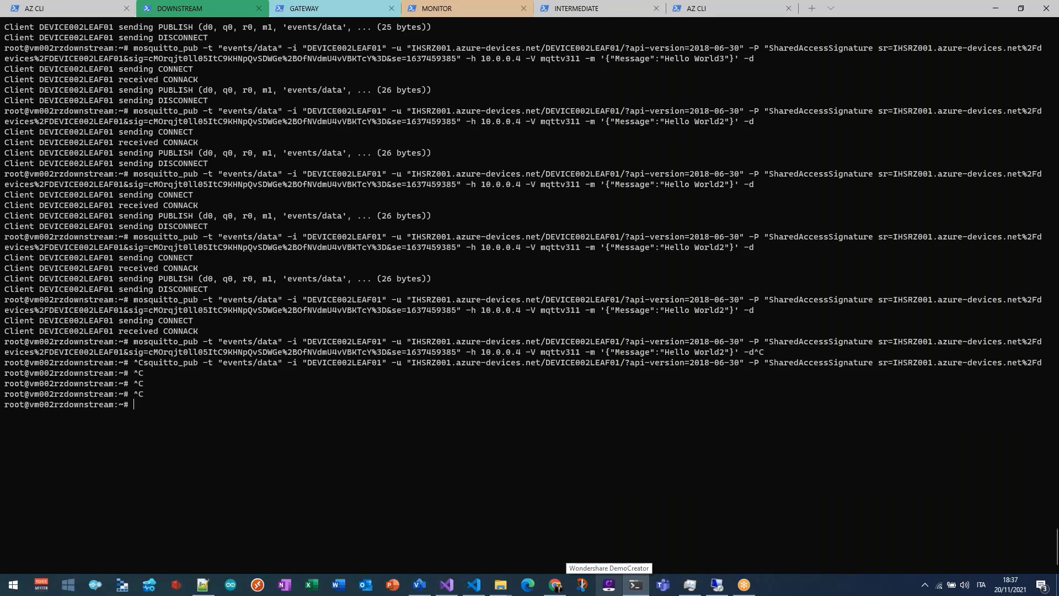
type("clear")
key("Return")
Recall the earlier mosquitto_pub command that sends "Hello World" to devices/DEVICE002LEAF01/messages/events/ through host 10.0.0.4.
key("Up")
key("Up")
key("Up")
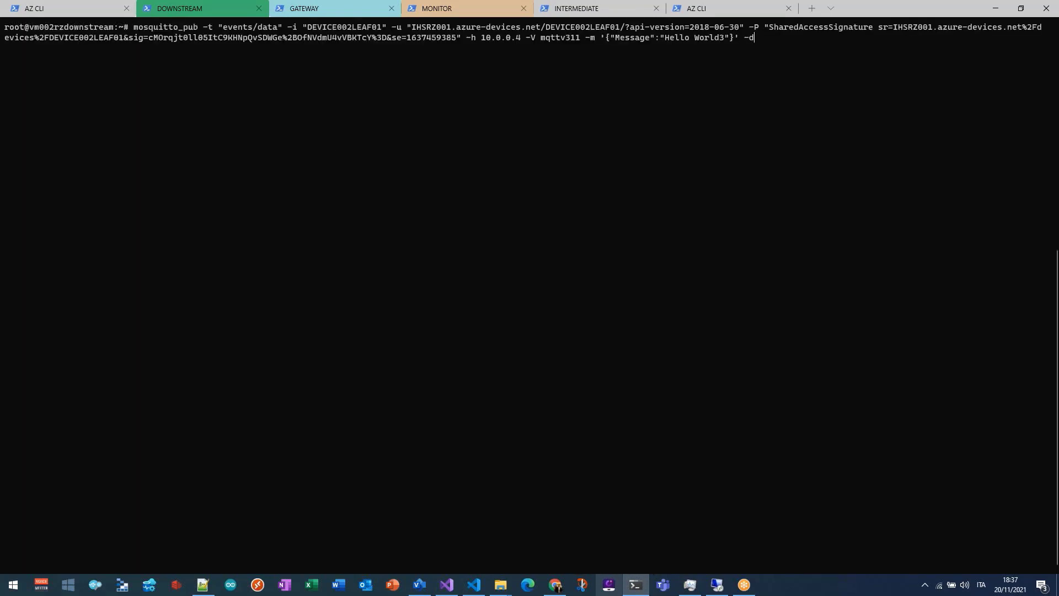
key("Up")
key("Up")
key("Up")
key("Up")
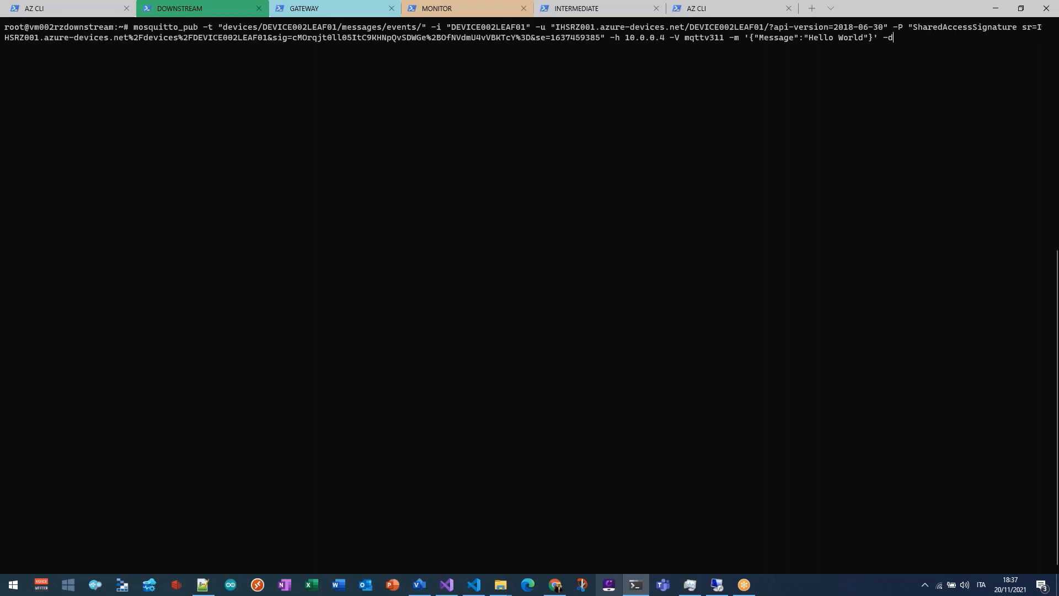
key("Up")
Start az iot hub monitor-events for hub IHSRZ001 in resource group RGRZ001iotedgedemo in the MONITOR session.
double_click(900, 13)
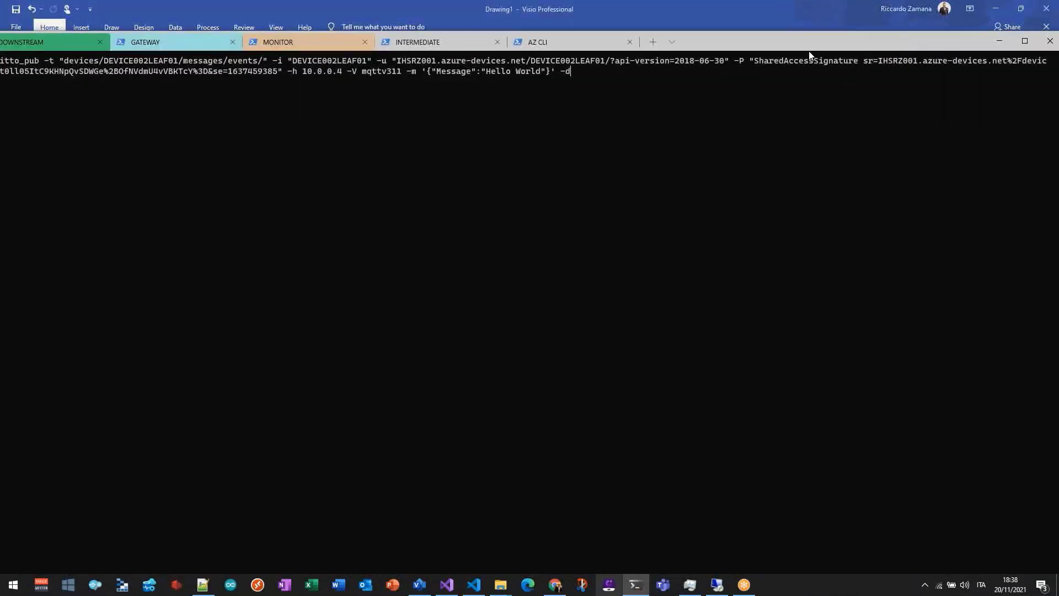
left_click(275, 39)
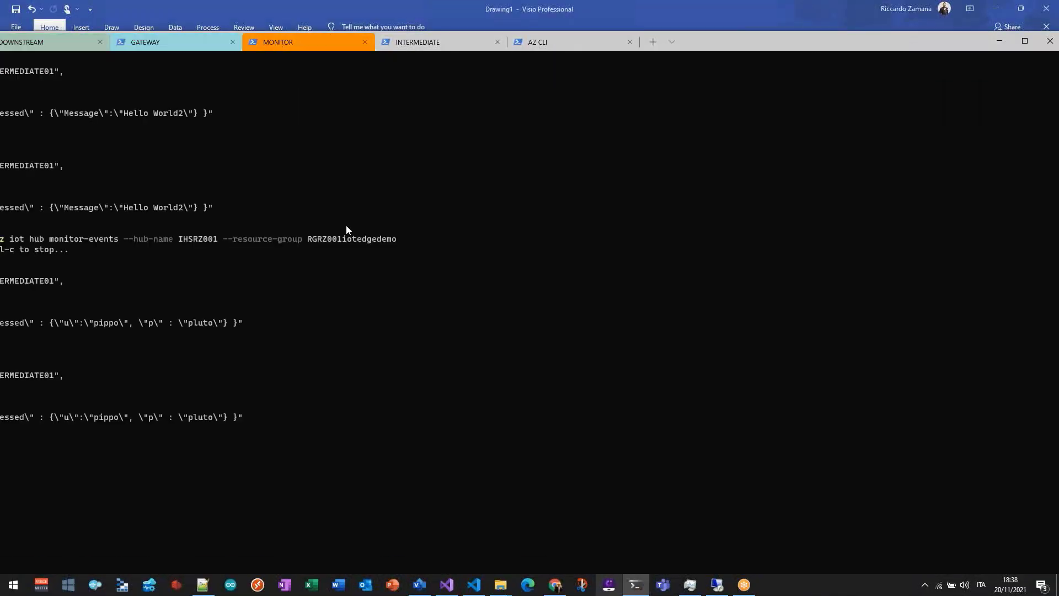
double_click(809, 46)
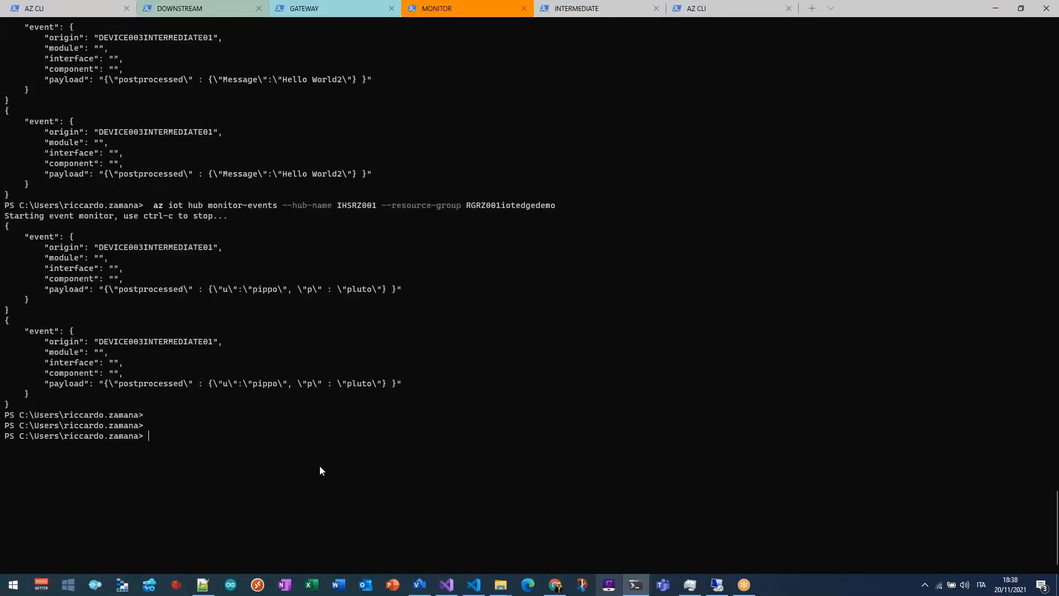
key("Up")
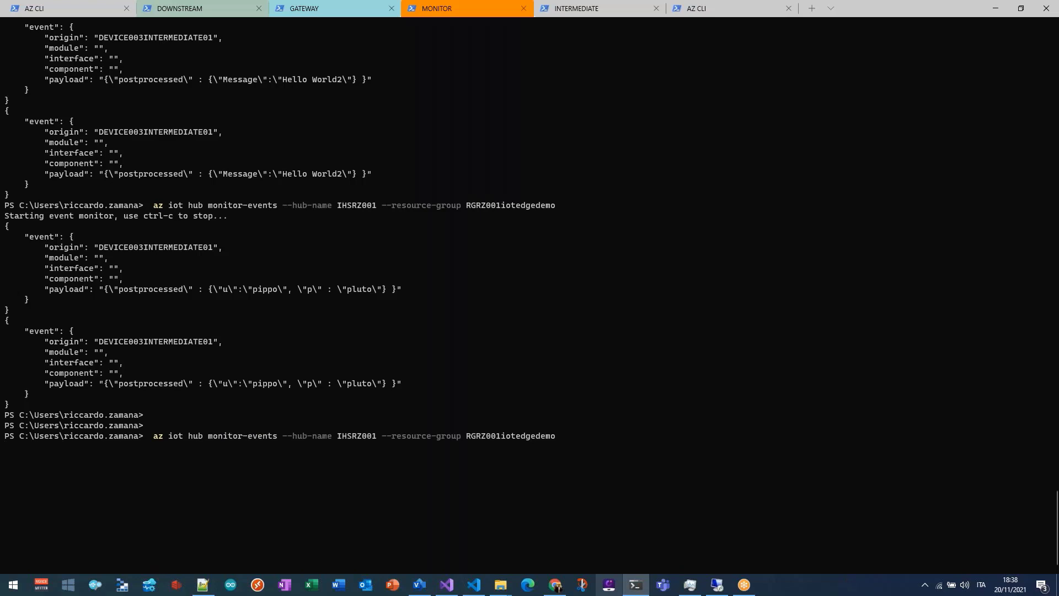
left_click(200, 11)
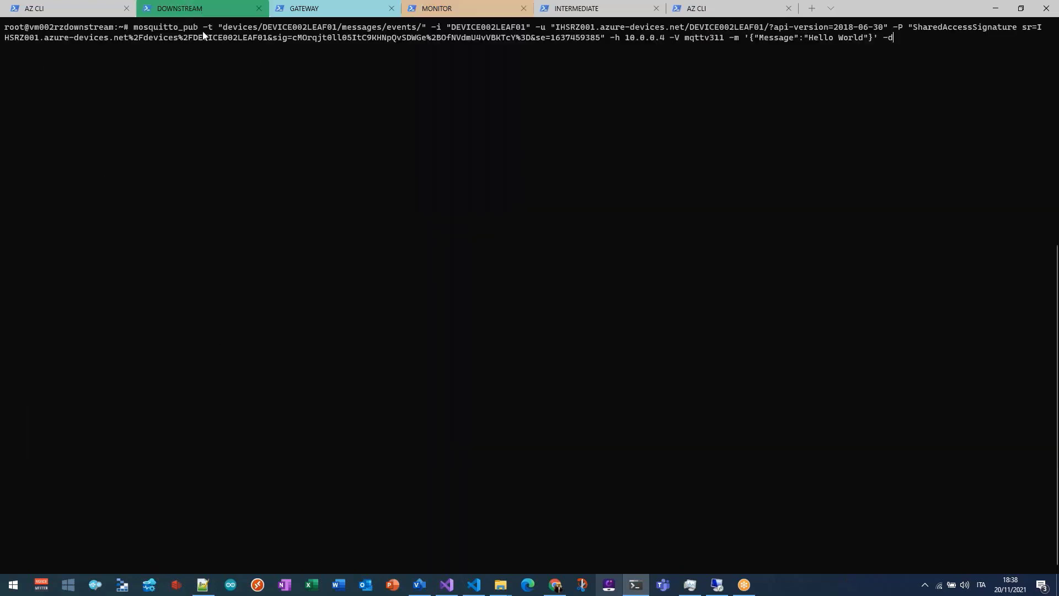
left_click(448, 18)
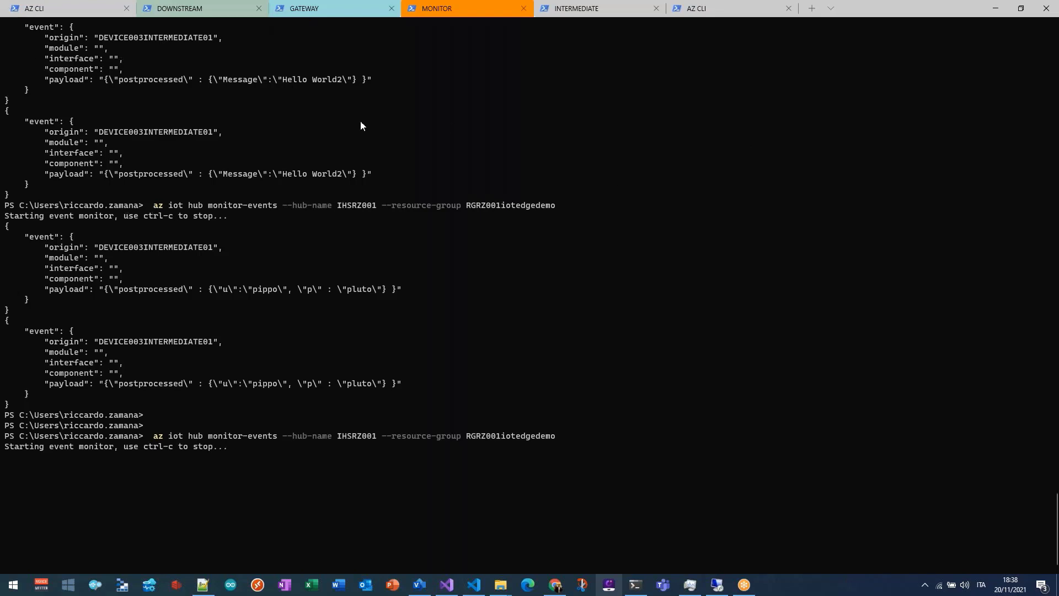
Publish the prepared "Hello World" message from the DOWNSTREAM session and check the broker log in the GATEWAY session.
left_click(171, 11)
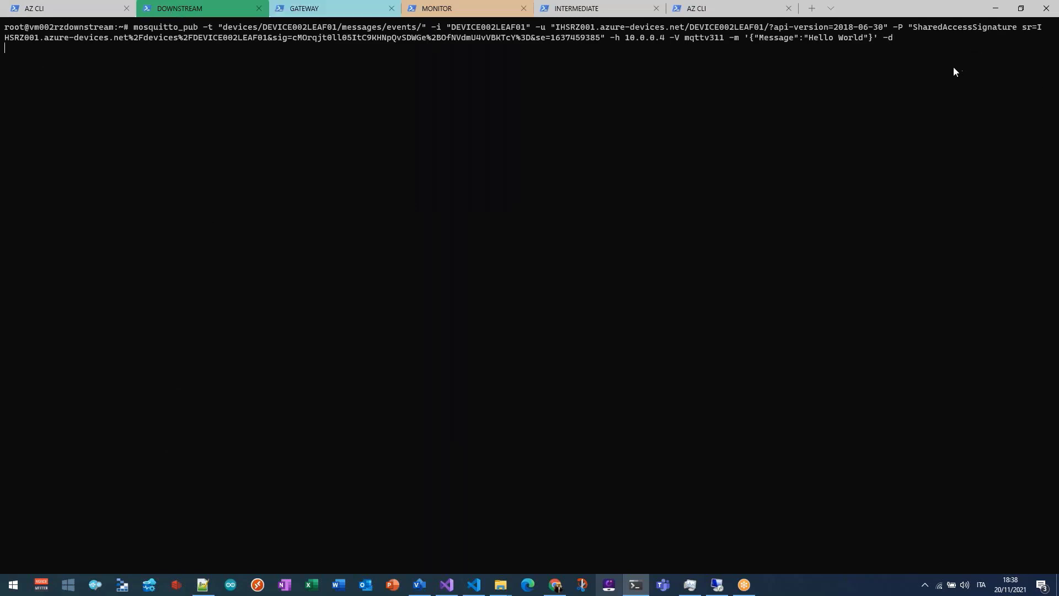
key("Return")
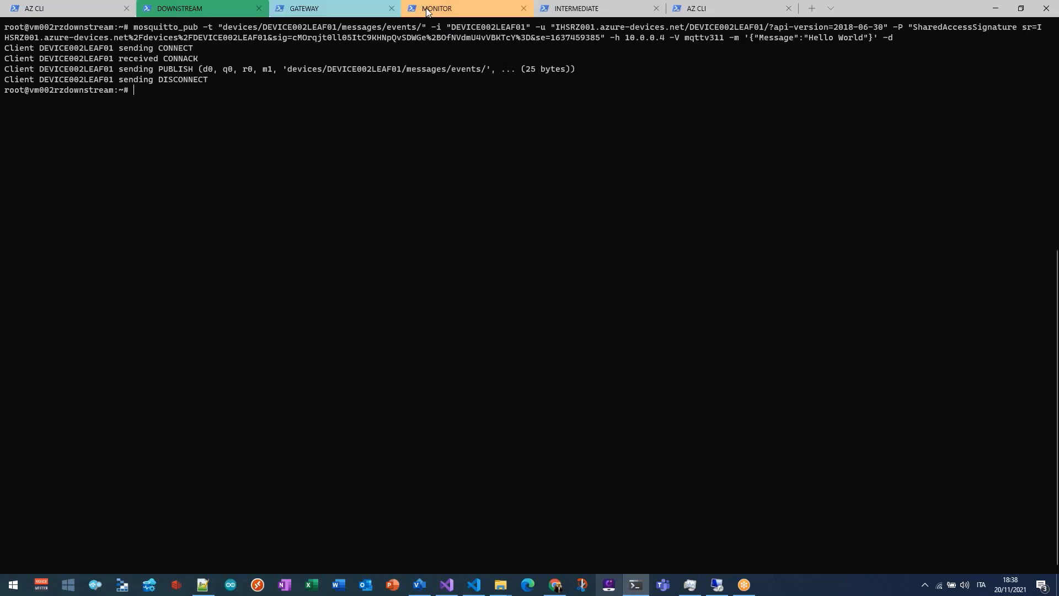
left_click(324, 6)
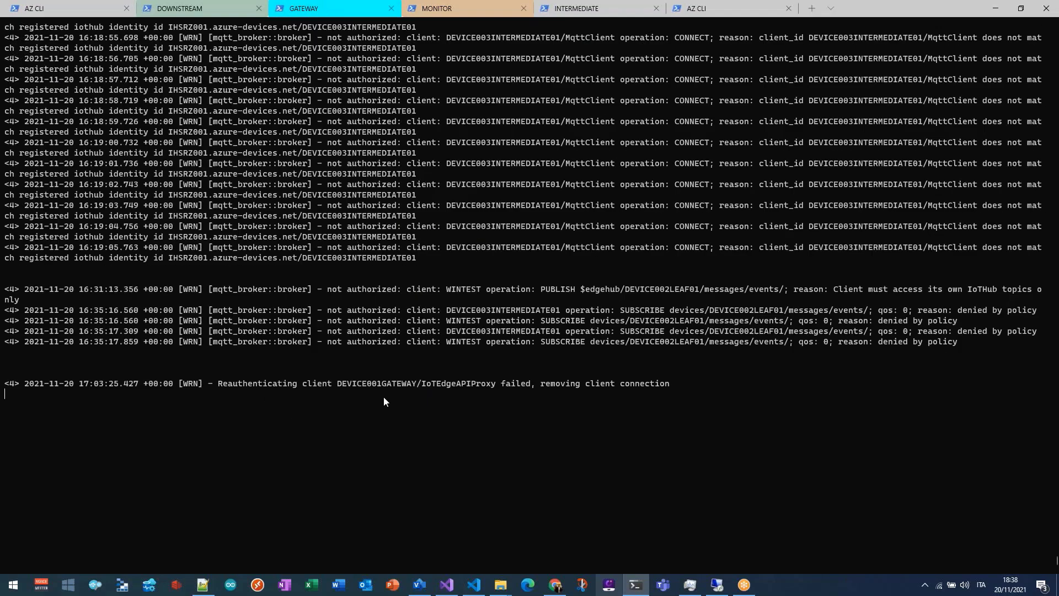
scroll(390, 307, "up", 1)
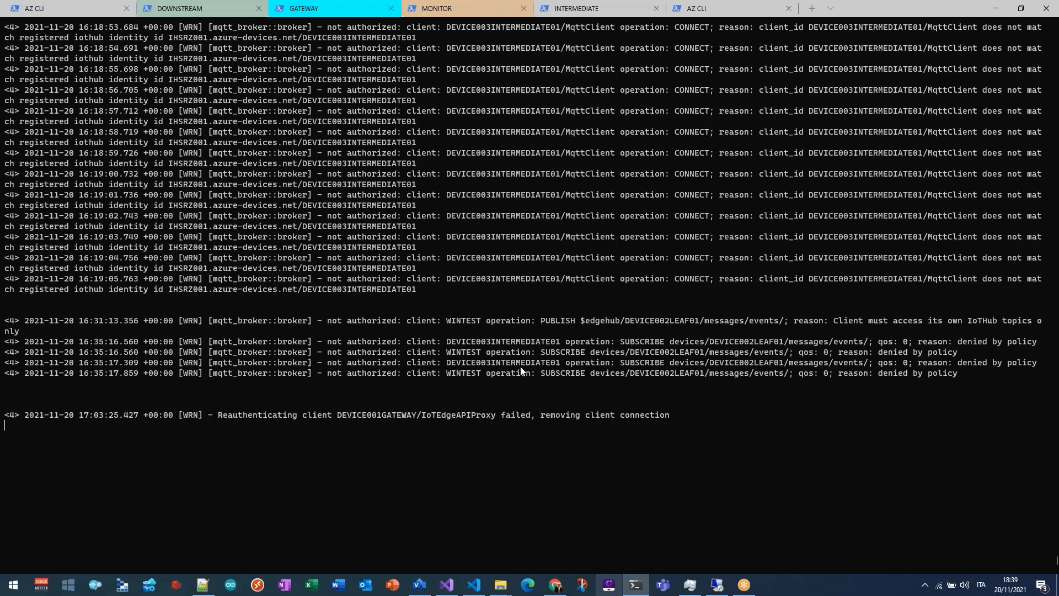
In the MONITOR session, highlight the latest event from DEVICE002LEAF01 and the Hello World text in its payload.
left_click(466, 9)
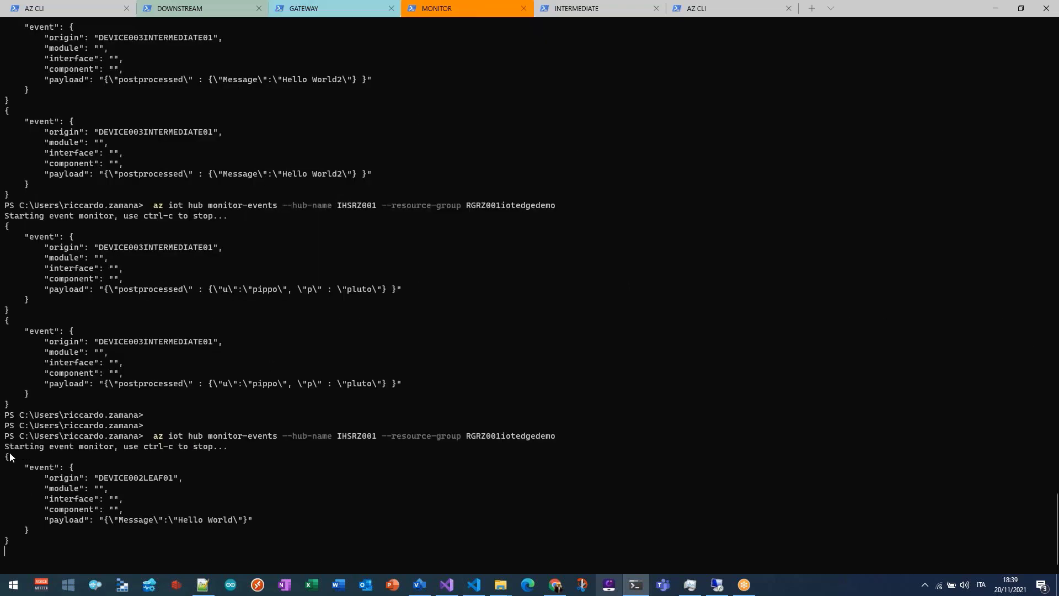
left_click_drag(7, 456, 33, 541)
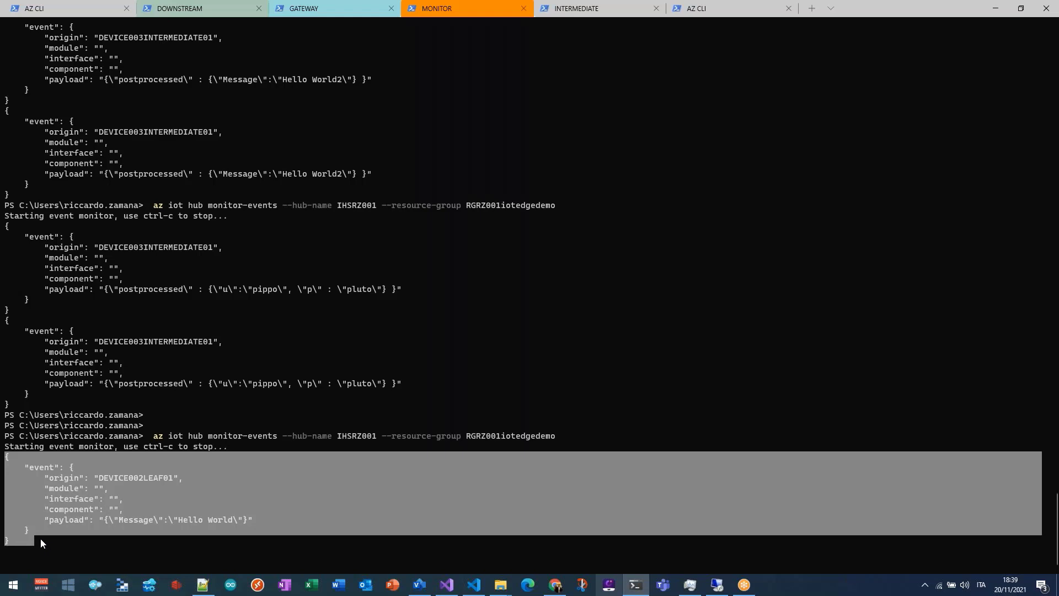
key("ctrl+c")
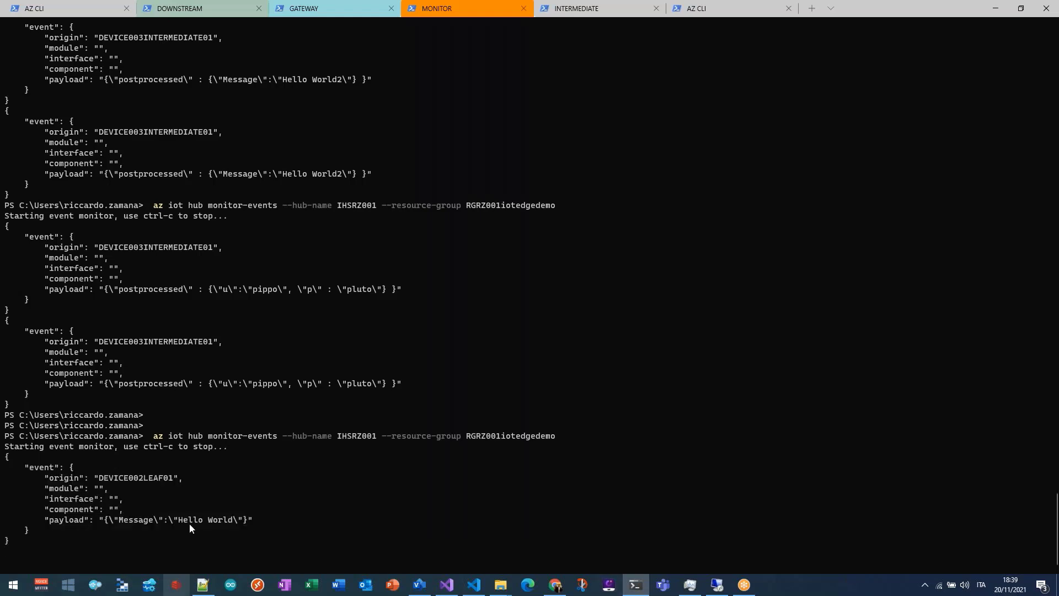
left_click_drag(179, 523, 231, 521)
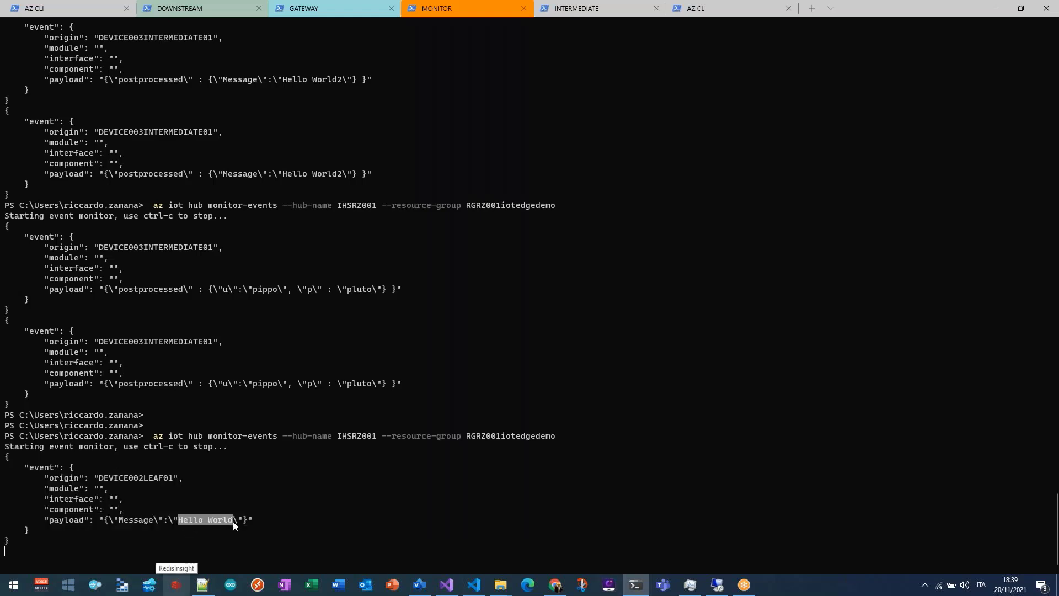
Publish the DOWNSTREAM message to the same topic again with its text changed to "Hello WorldRIC01".
left_click(186, 8)
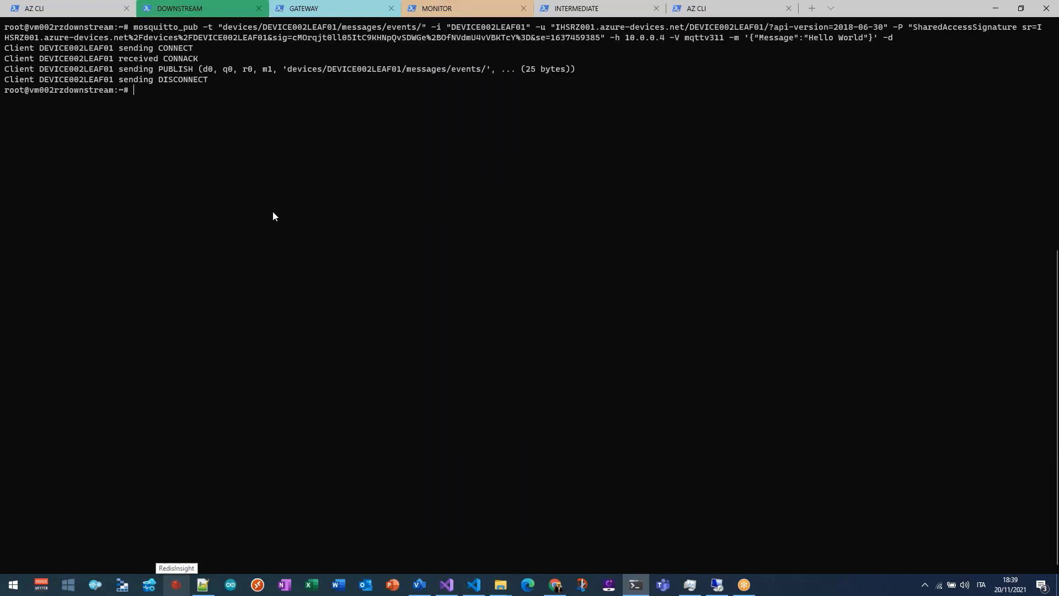
key("Up")
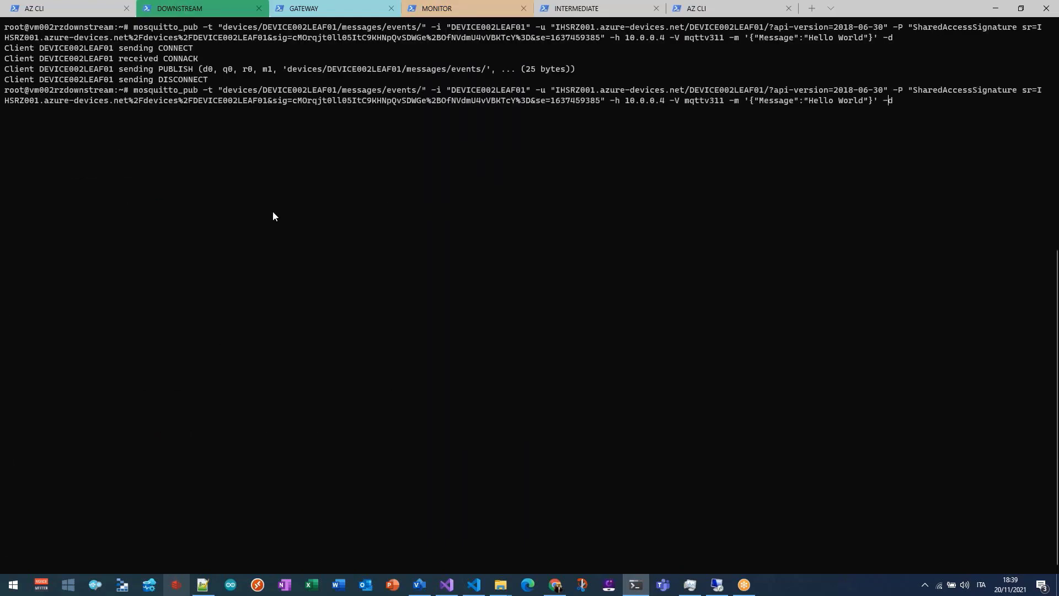
type("RIC01")
key("Return")
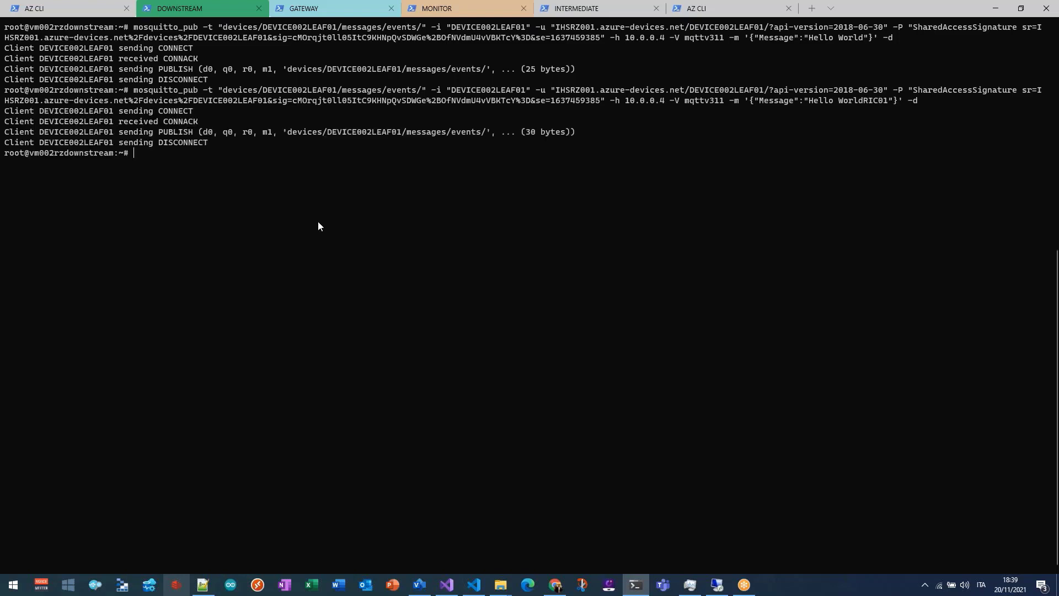
Check the latest event received in the MONITOR session and return to the DOWNSTREAM session.
left_click(436, 8)
left_click(129, 535)
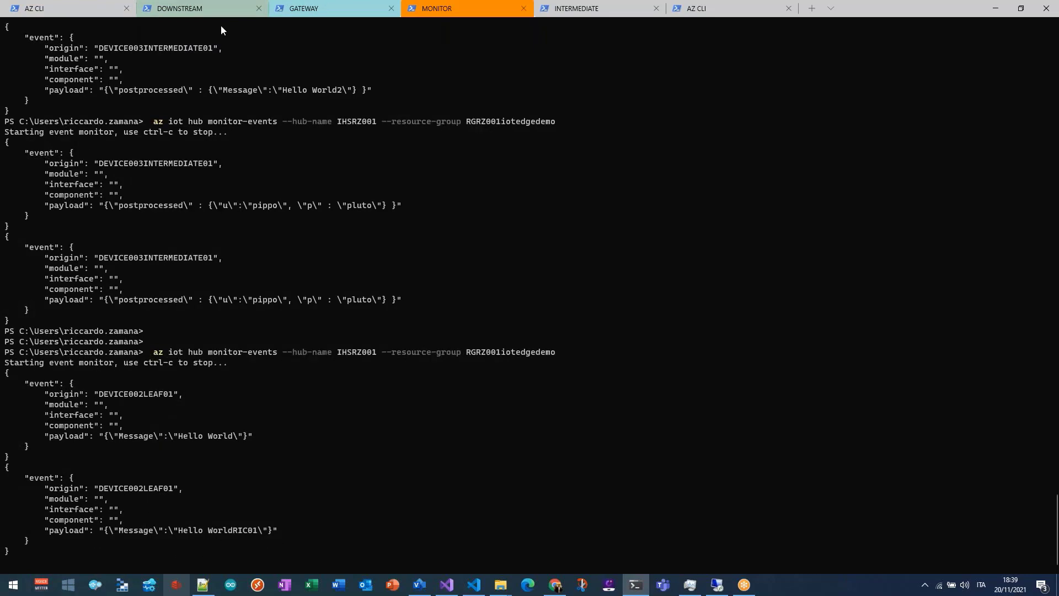
left_click(205, 10)
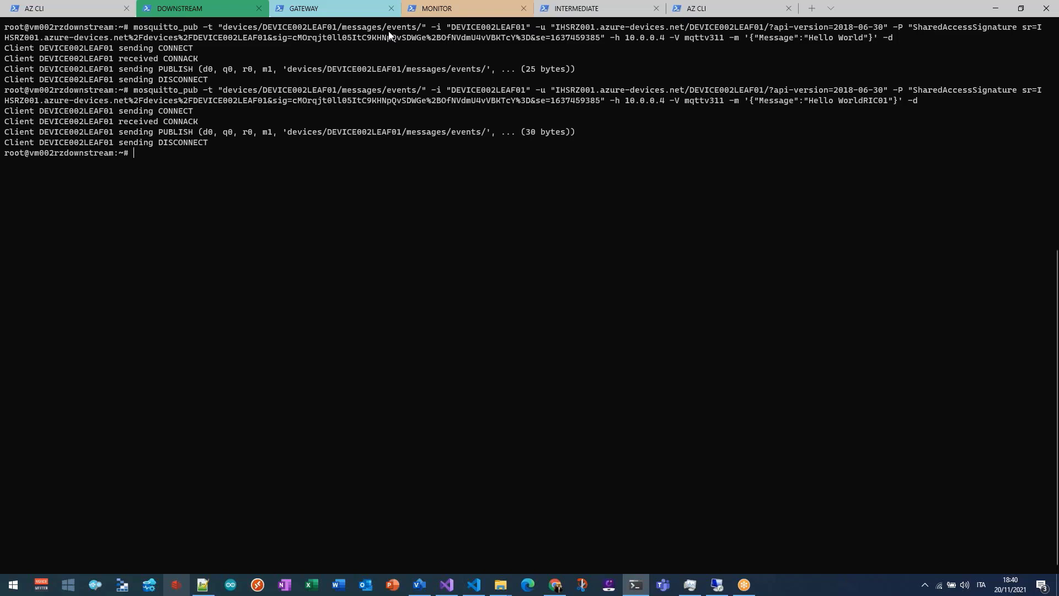
In Visual Studio Code, show gatewaydeploy.v.001.json and find the routes under $edgeHub.
left_click(474, 585)
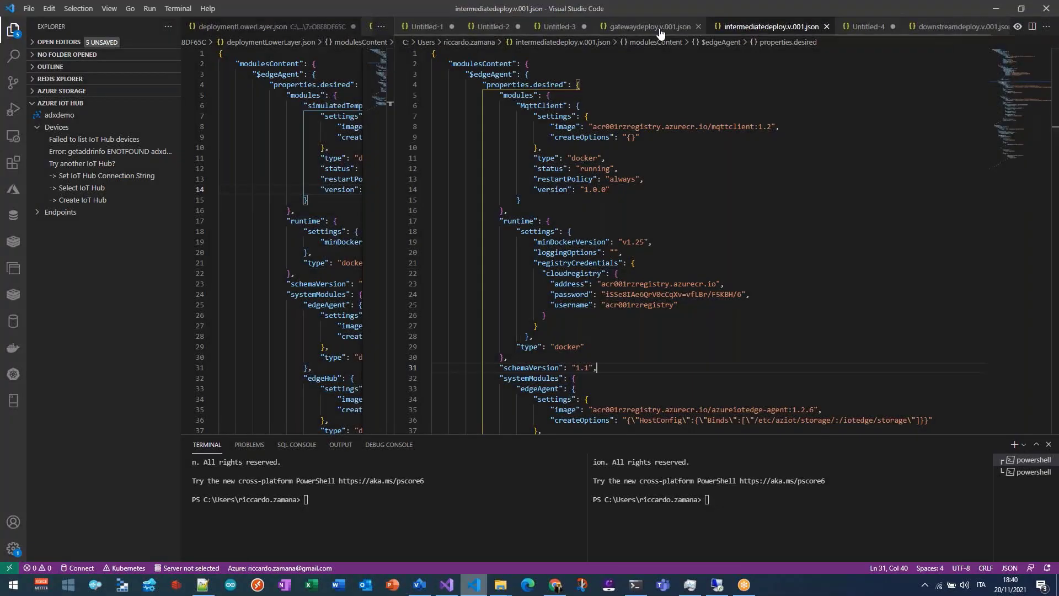
left_click(651, 27)
scroll(600, 265, "up", 10)
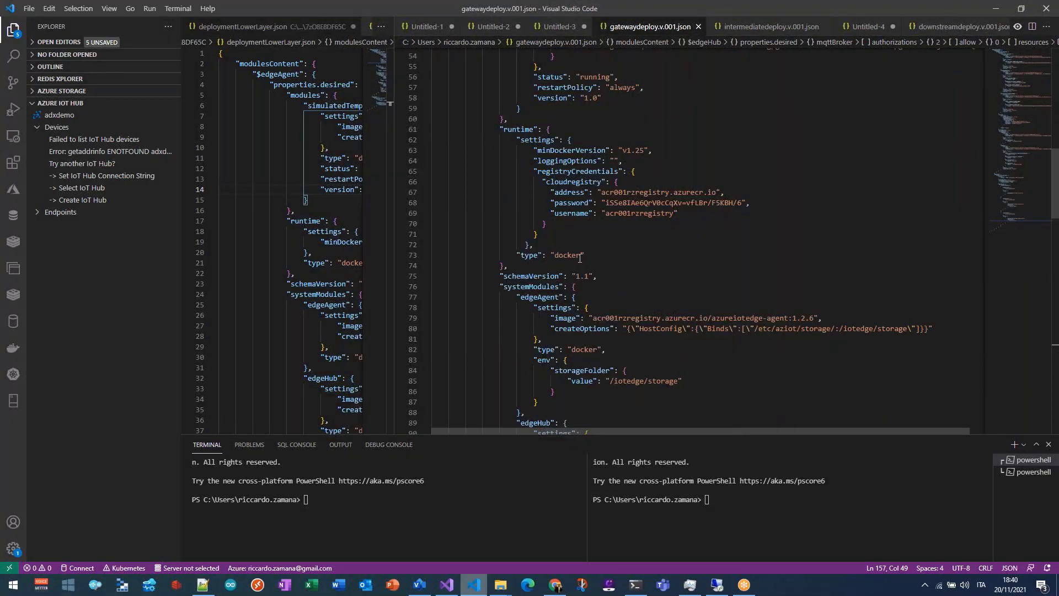
scroll(580, 257, "down", 7)
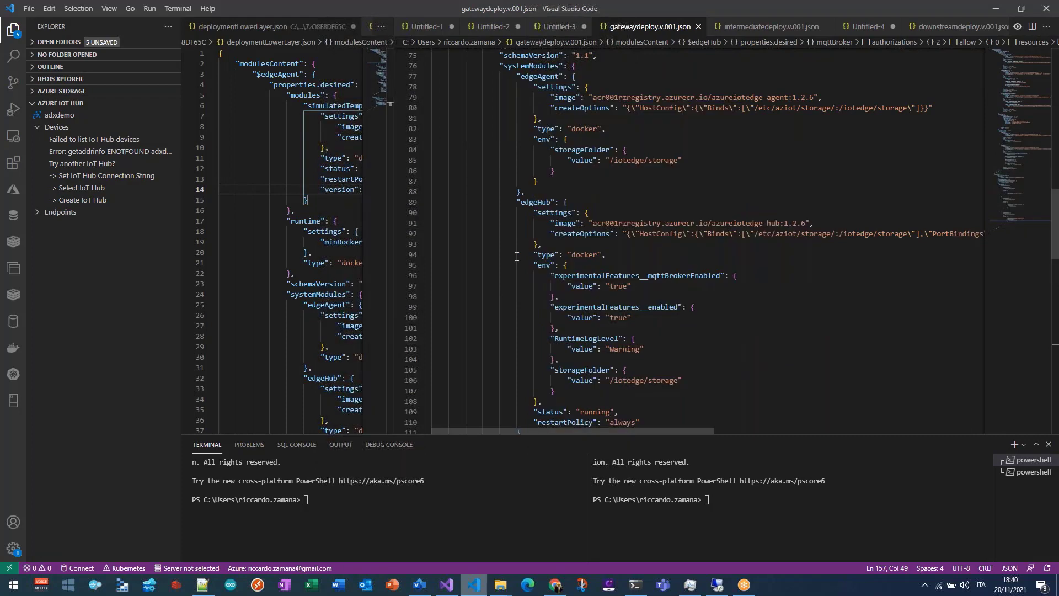
scroll(517, 257, "down", 10)
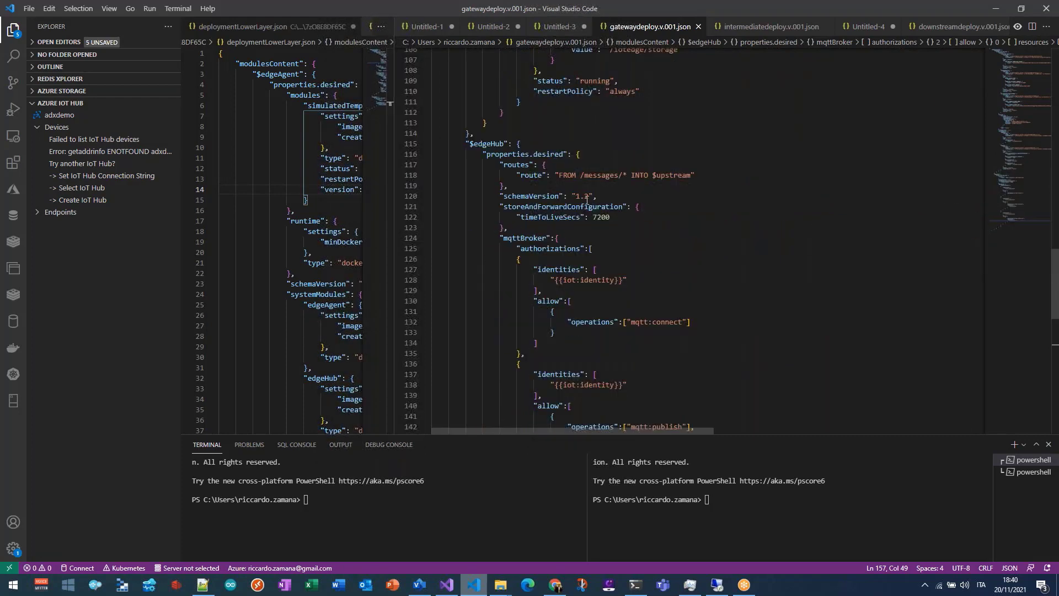
Highlight the /messages/* source in the $edgeHub route and move the cursor to its $upstream target.
left_click_drag(676, 177, 558, 176)
left_click(627, 177)
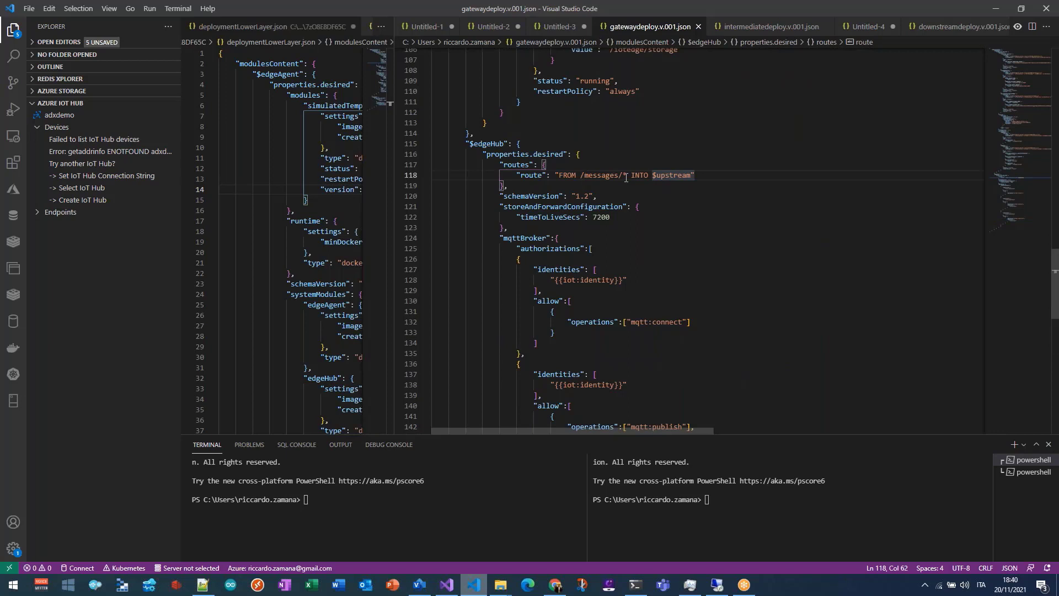
key("ctrl+Left")
key("ctrl+Left")
key("ctrl+Left")
key("ctrl+Left")
key("ctrl+Left")
key("ctrl+Left")
left_click(628, 175, "shift")
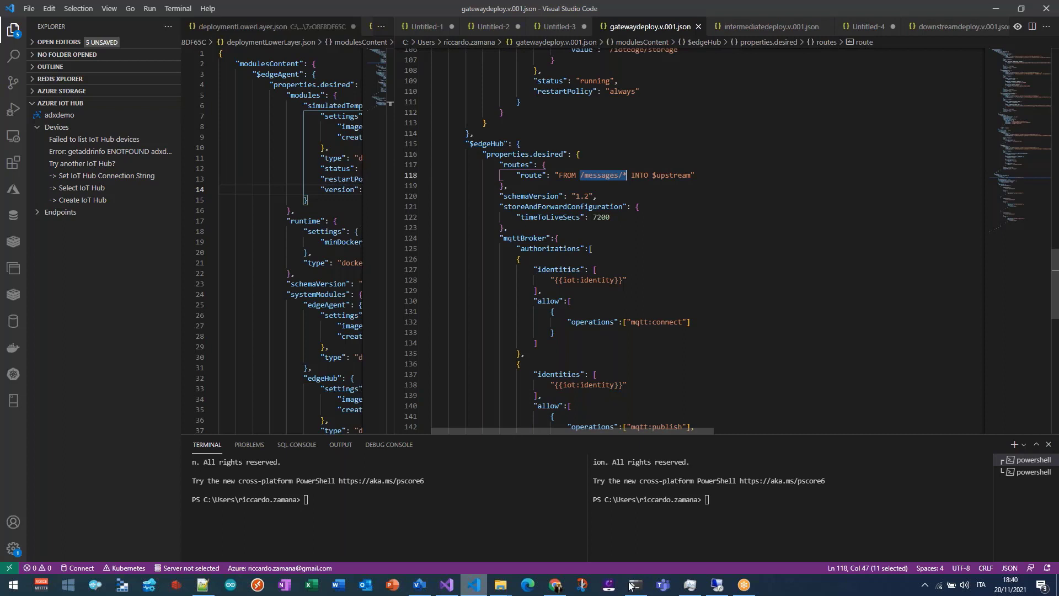
key("Right")
key("Right")
key("Right")
key("Right")
key("Right")
key("Right")
key("Right")
key("Right")
key("Right")
key("Right")
key("Right")
key("Right")
key("Right")
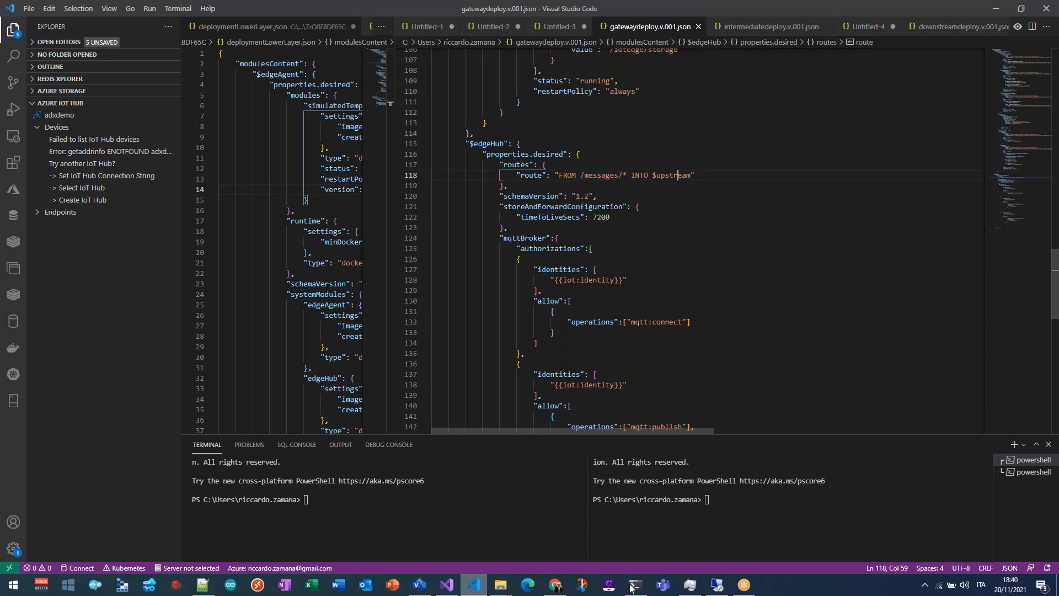
In Windows Terminal's DOWNSTREAM session, recall the earlier mosquitto_pub command that sends "Hello World2" to topic events/data.
left_click(635, 586)
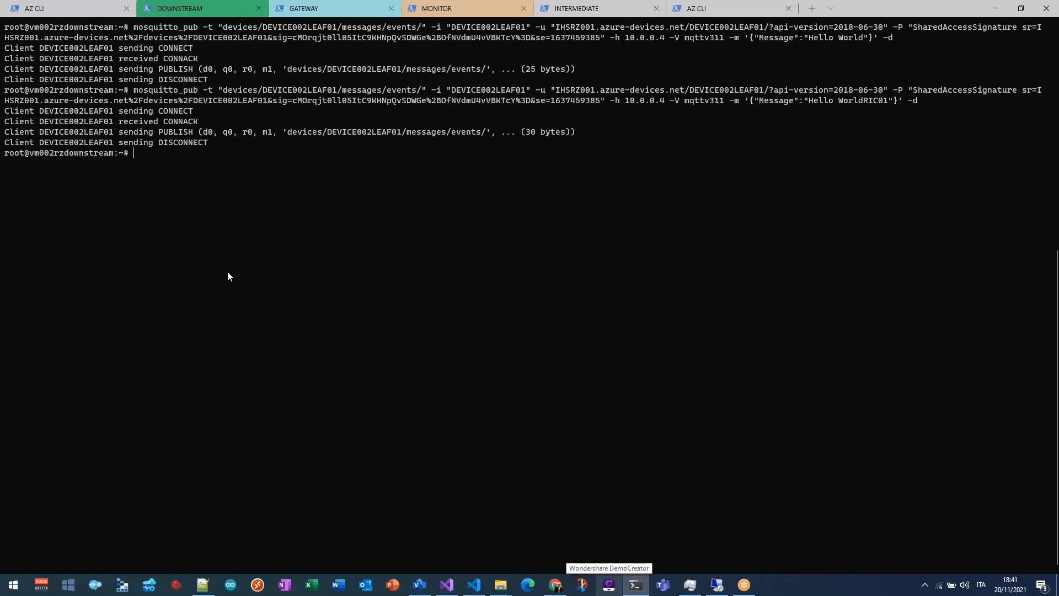
type("clear")
key("Up")
key("Down")
key("Up")
key("Down")
key("Up")
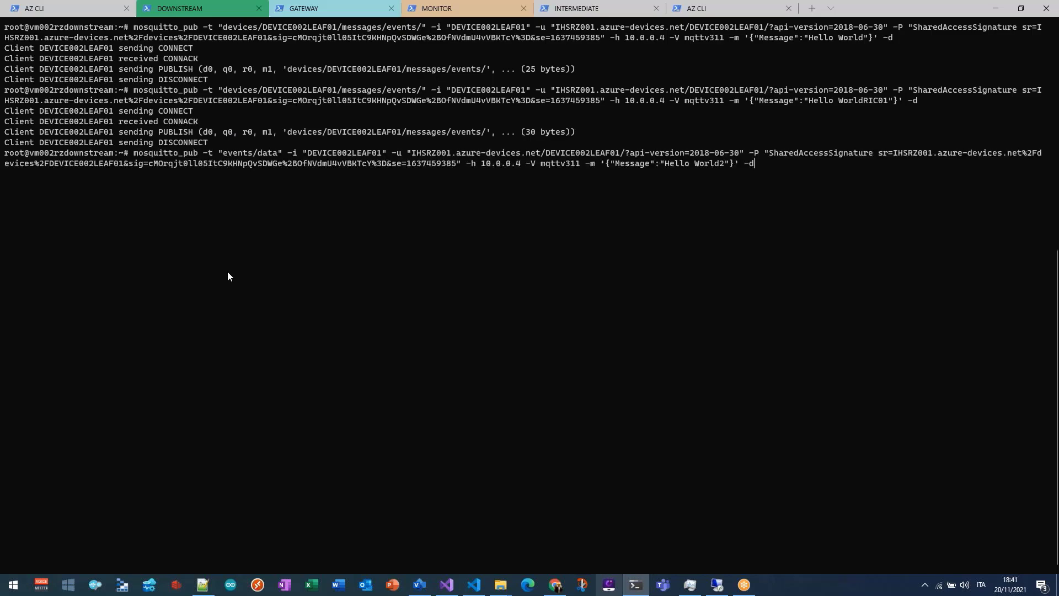
key("Up")
key("Down")
key("Up")
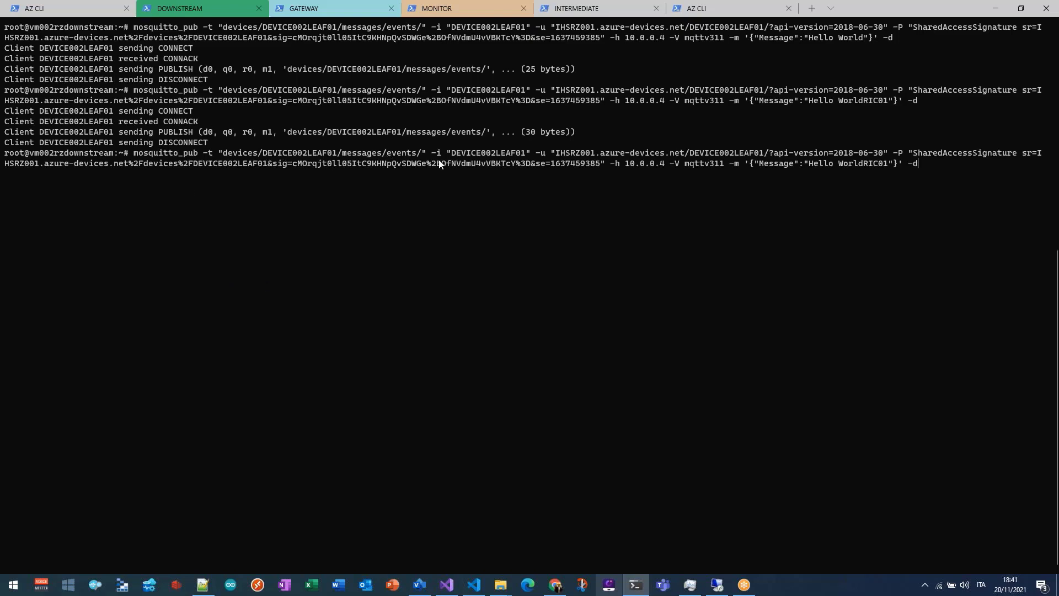
key("Down")
key("Down")
key("Up")
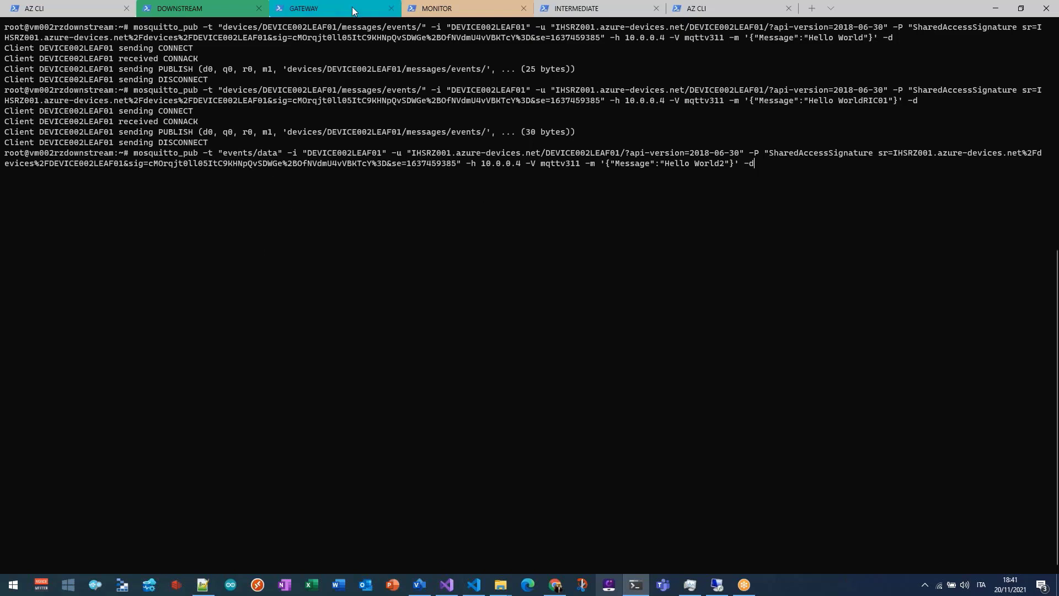
Look at the MONITOR events and MQTT Explorer on the remote Windows client, and take the remote desktop out of full screen.
left_click(451, 5)
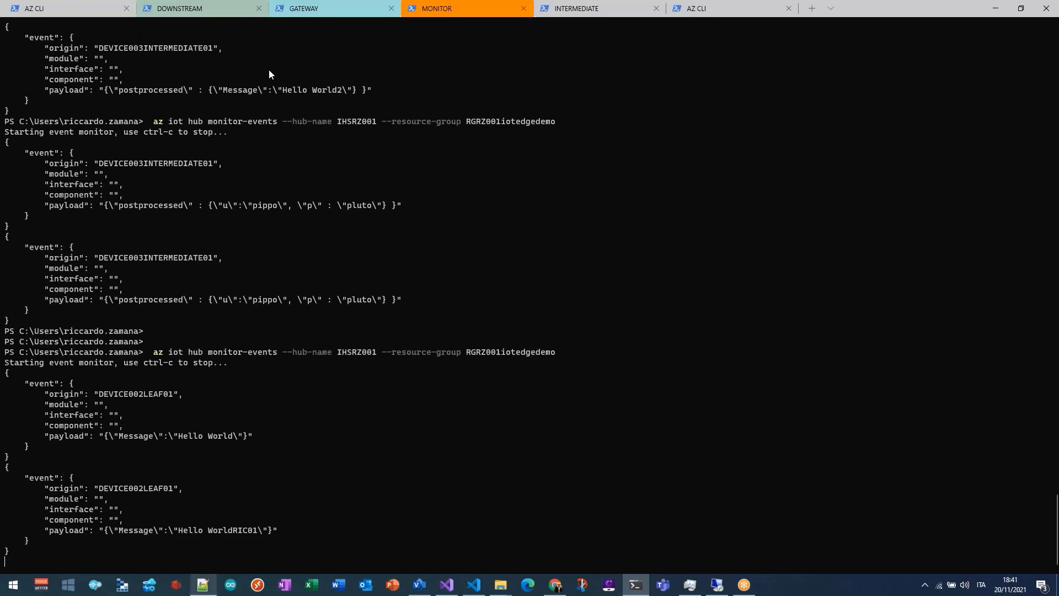
left_click(189, 10)
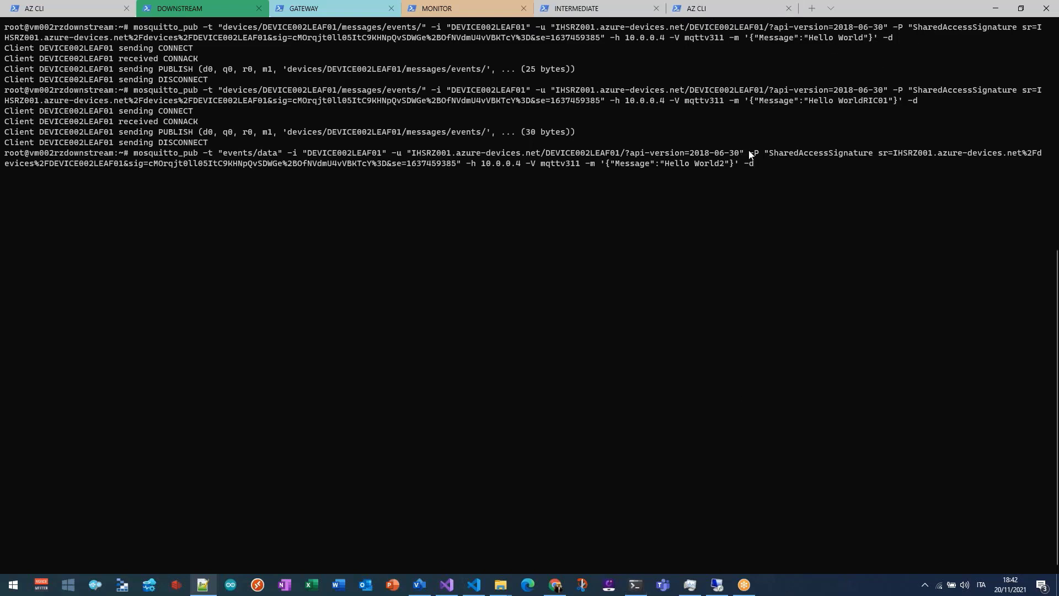
left_click(717, 587)
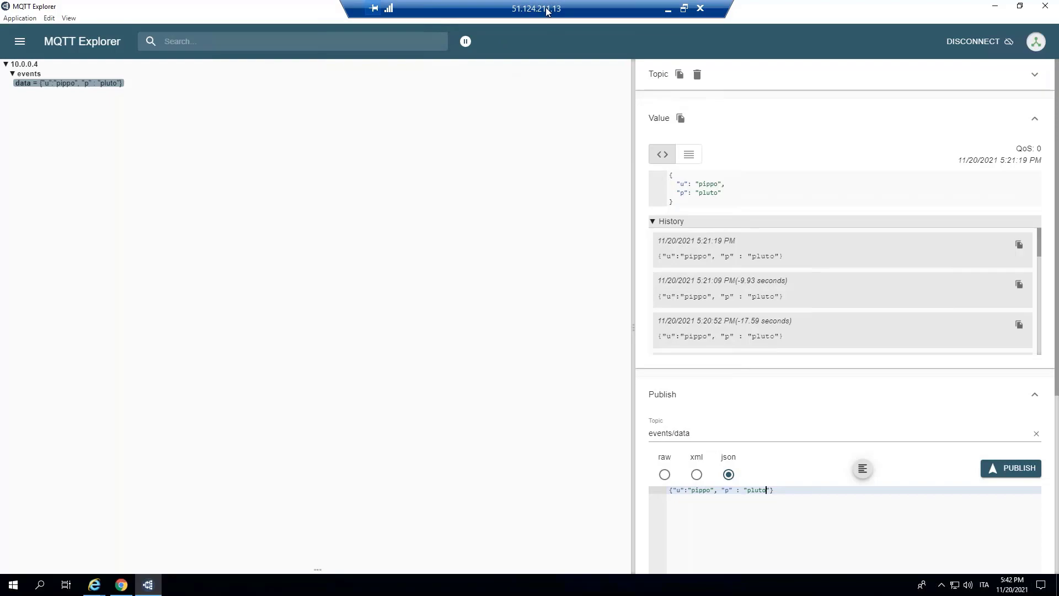
left_click(684, 8)
In the Visio architecture diagram, point out WINCLIENT, the green network icon, the GATEWAY VM and the DOWNSTREAM VM.
left_click(418, 585)
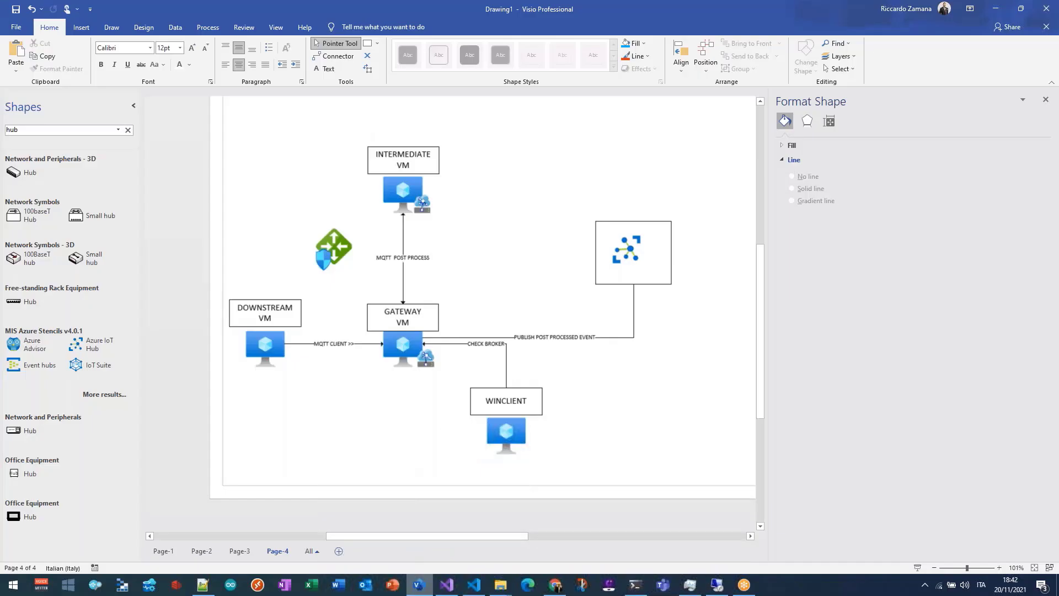
left_click_drag(572, 484, 451, 365)
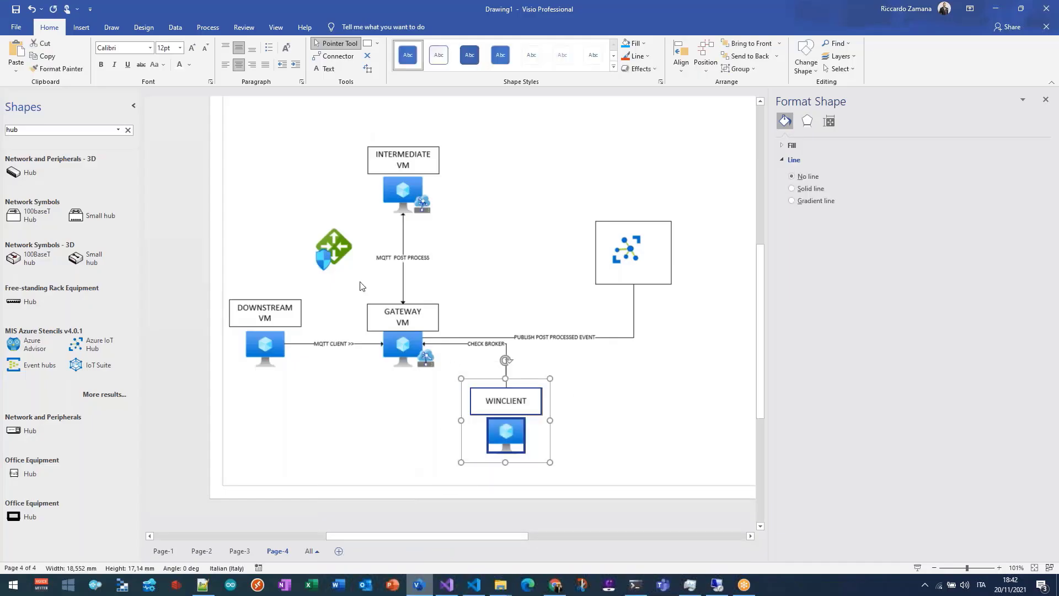
left_click(330, 242)
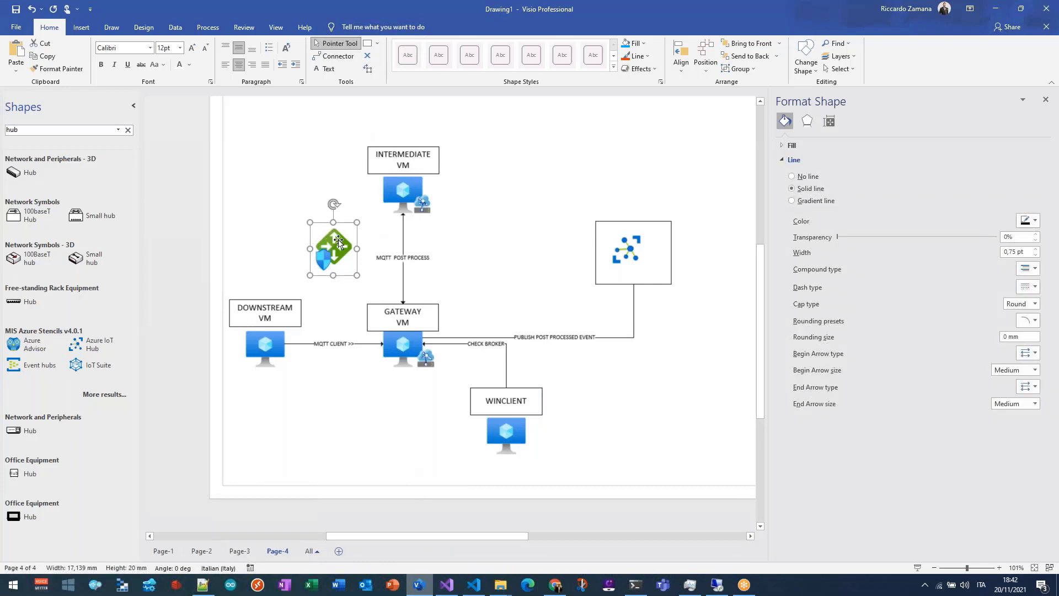
left_click(405, 316)
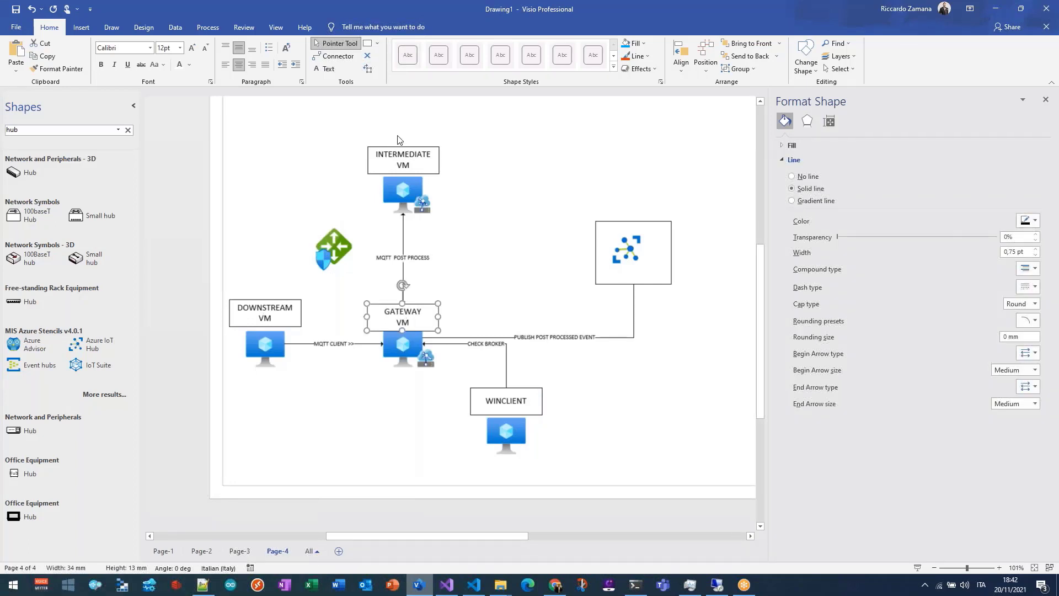
key("Tab")
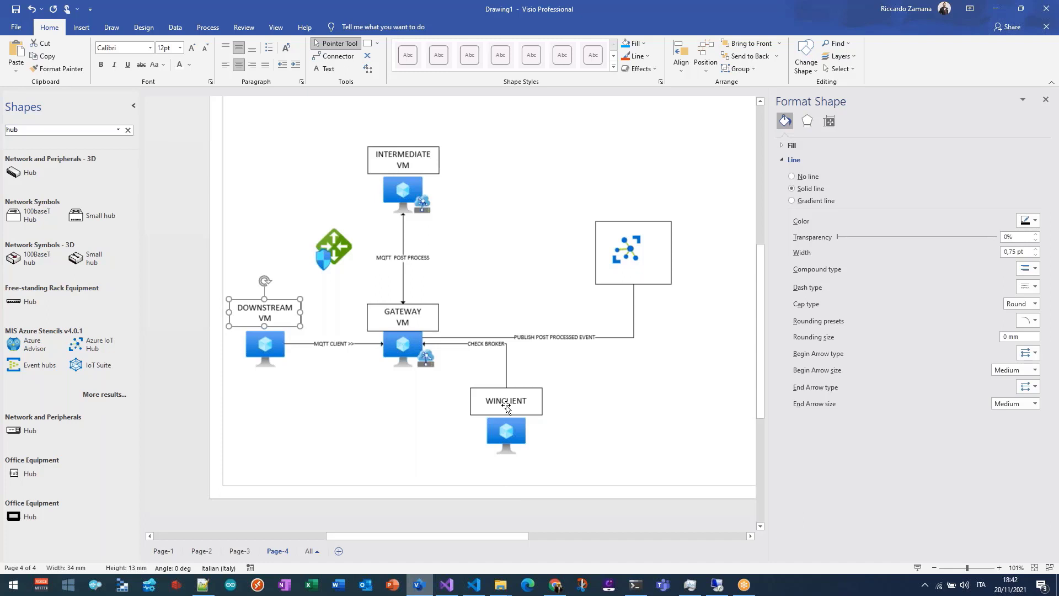
key("Escape")
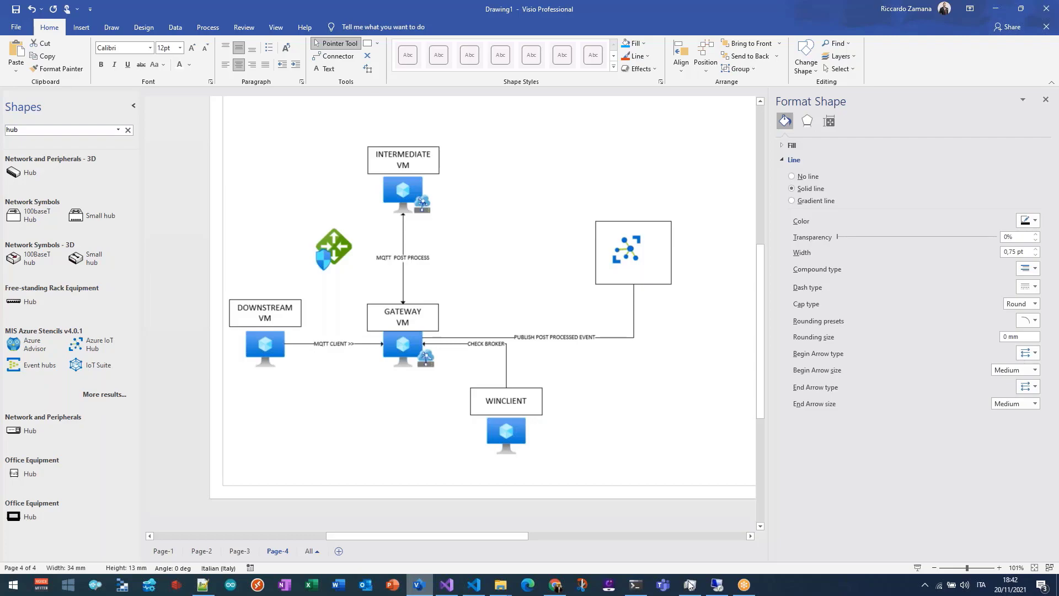
Publish the recalled "Hello World2" message to events/data in Windows Terminal and bring up the MQTT Explorer remote desktop.
left_click(636, 585)
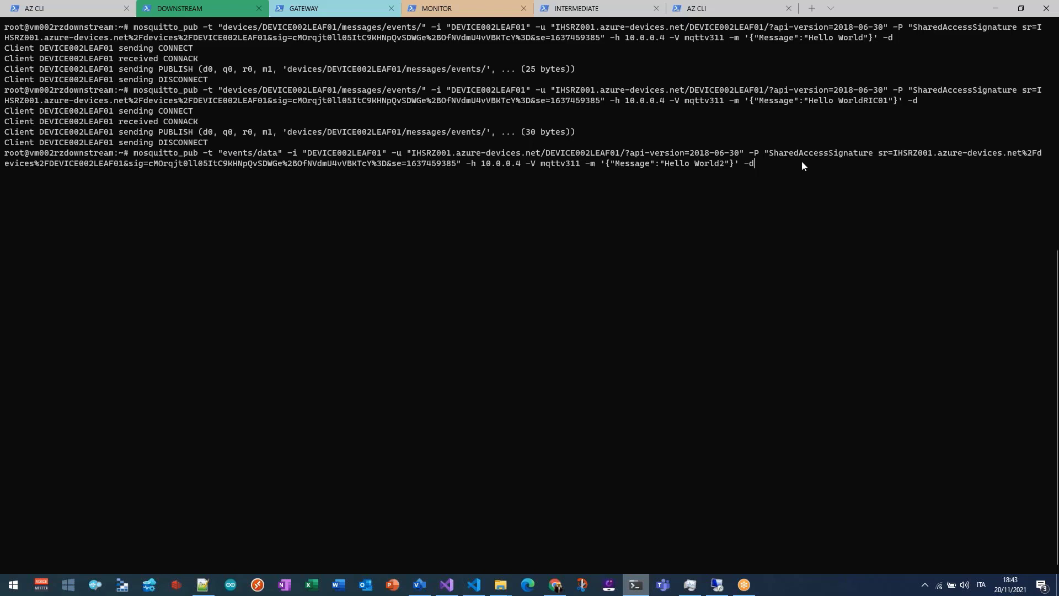
key("Return")
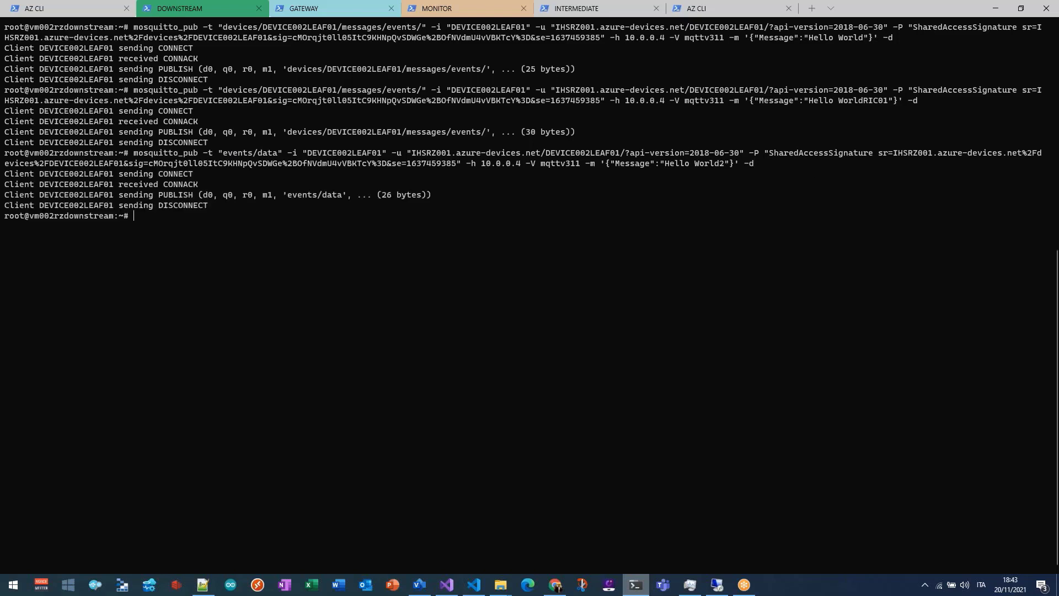
left_click(744, 586)
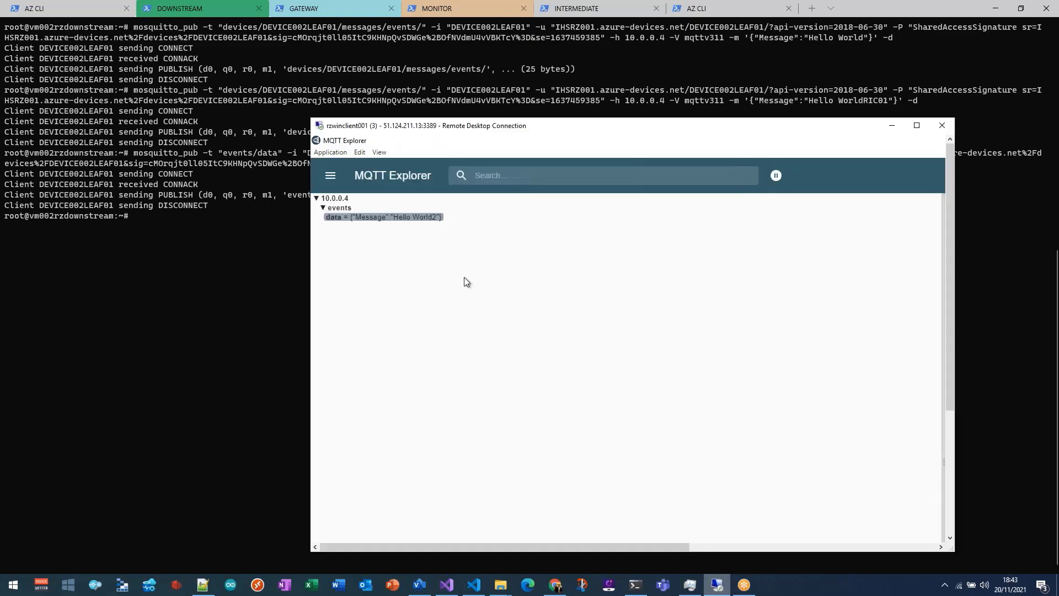
Show MQTT Explorer in full screen and inspect the value and history of the events/data topic.
left_click(343, 207)
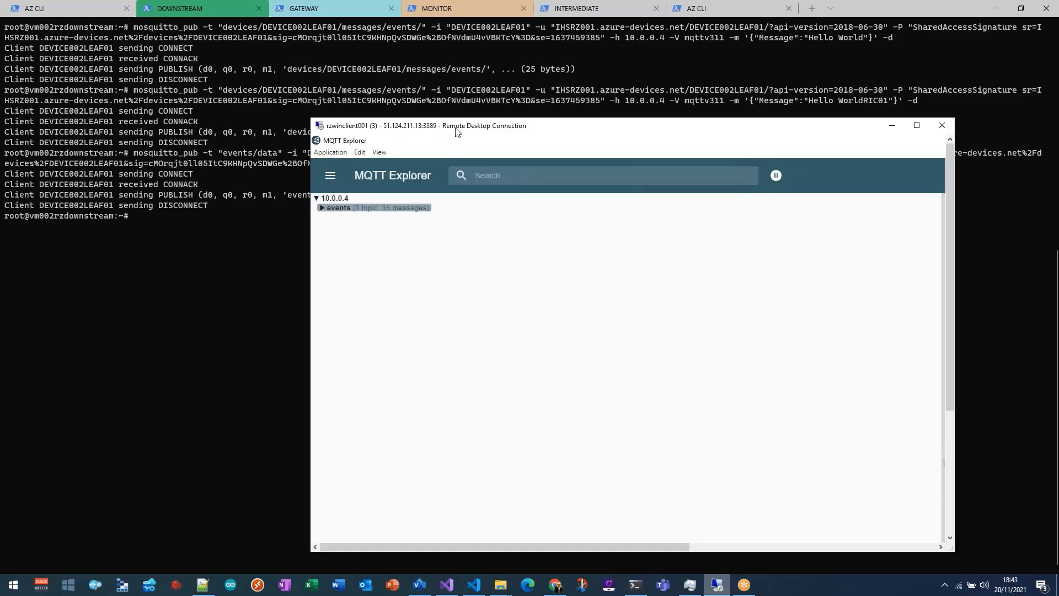
double_click(456, 128)
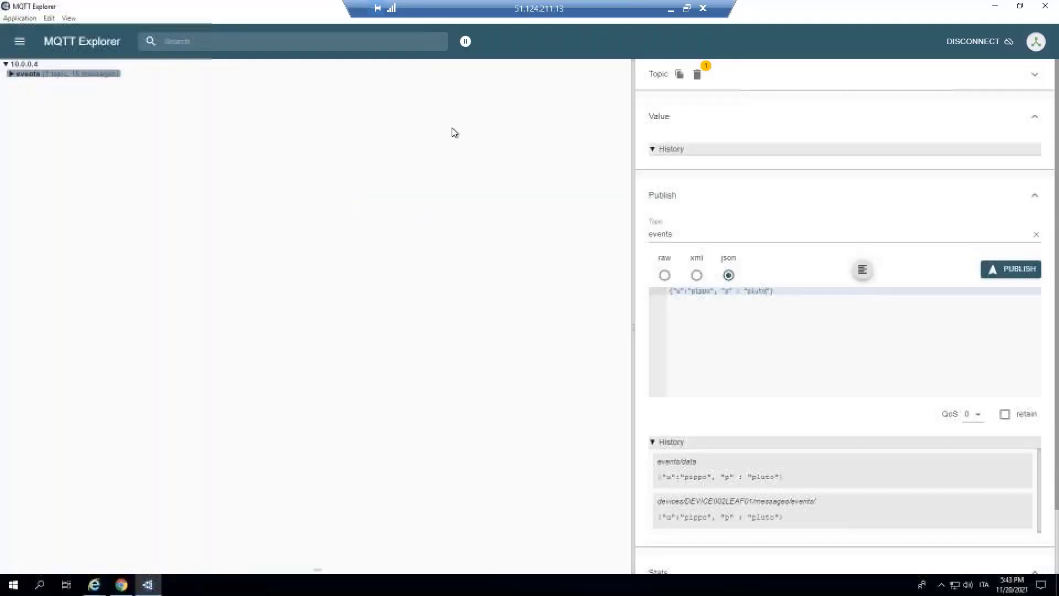
left_click(11, 76)
left_click(24, 85)
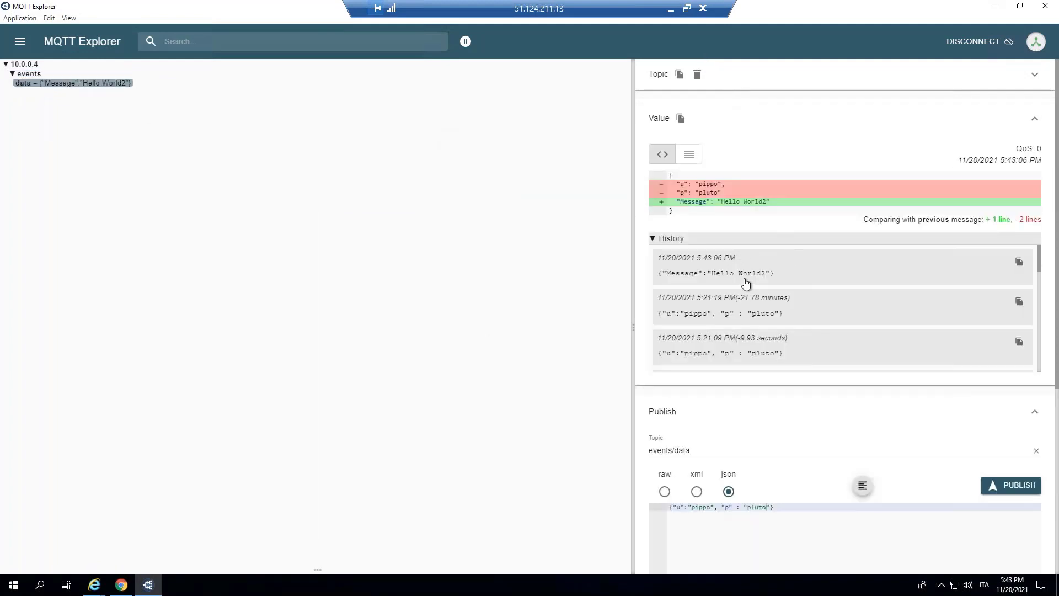
scroll(755, 279, "down", 5)
scroll(806, 281, "up", 5)
Disconnect MQTT Explorer, reconnect it with the saved test_iotedge connection, and return the remote desktop to a window.
left_click(966, 43)
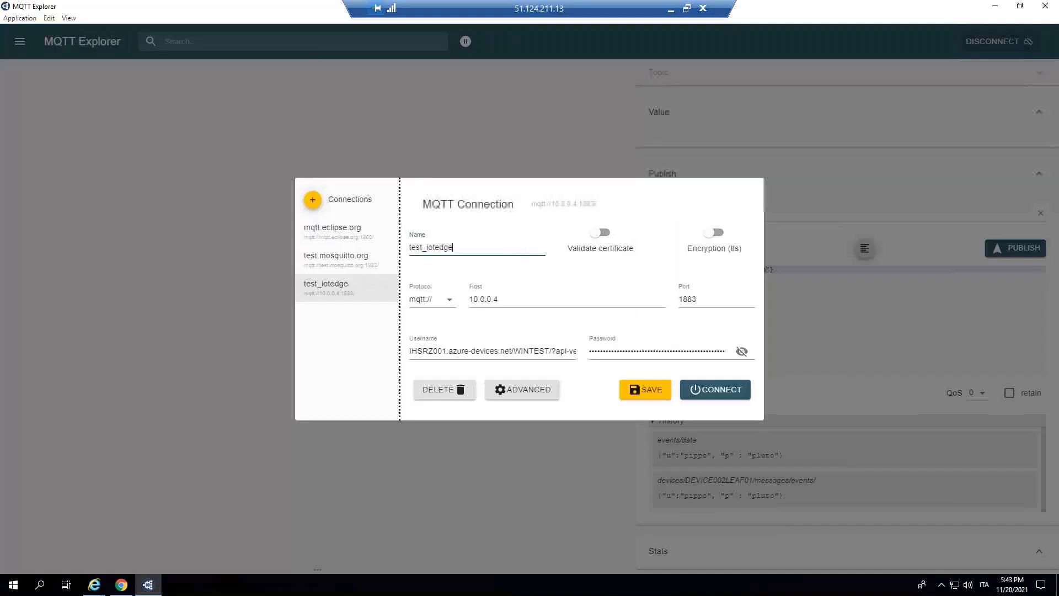
left_click(700, 390)
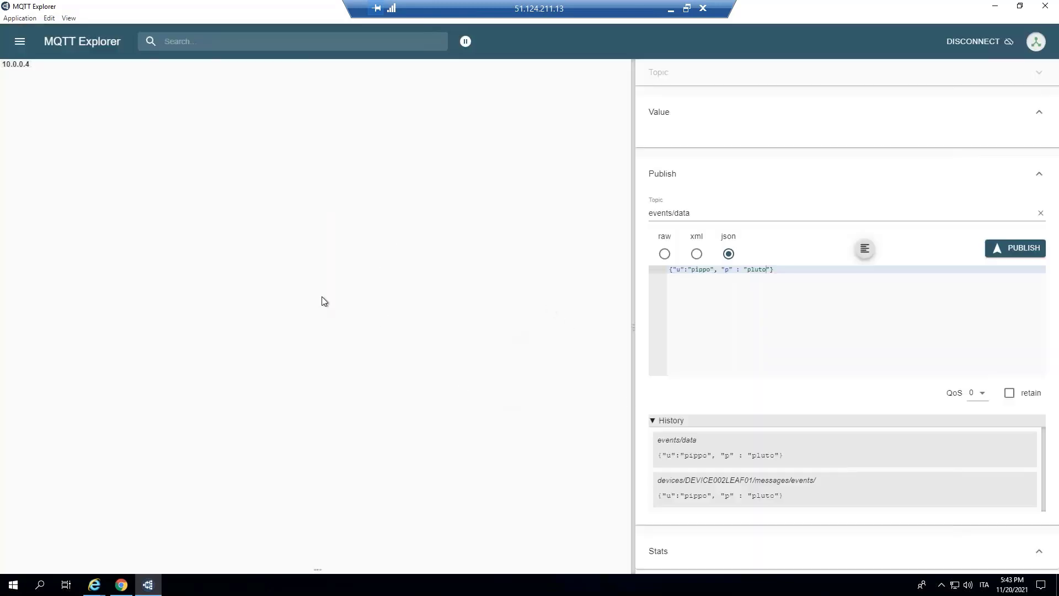
left_click(686, 8)
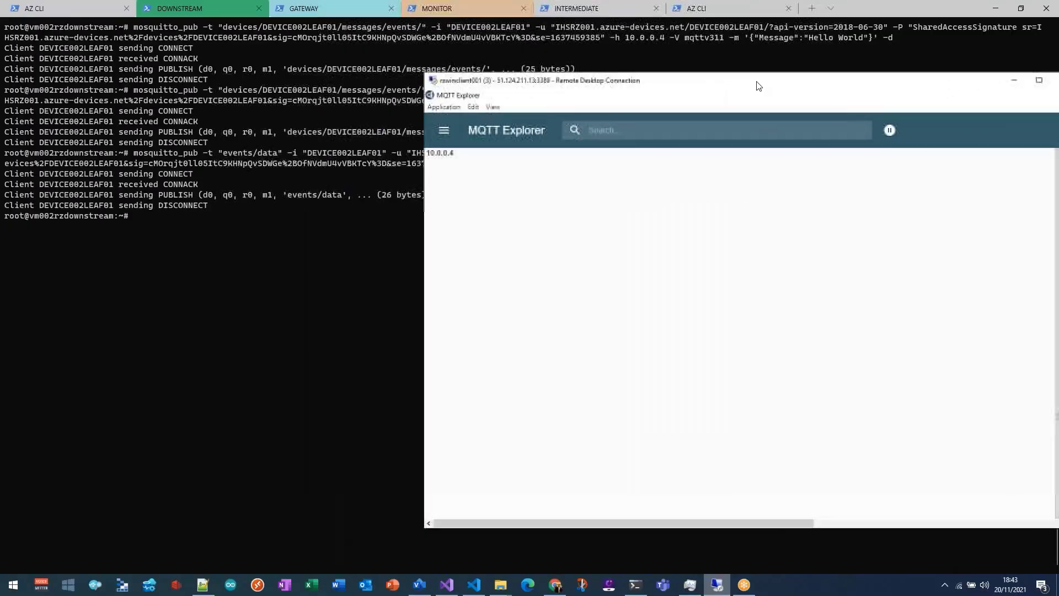
Publish "Hello World2" to events/data again from the DOWNSTREAM session and check the resulting events in the MONITOR session.
left_click(240, 220)
key("Up")
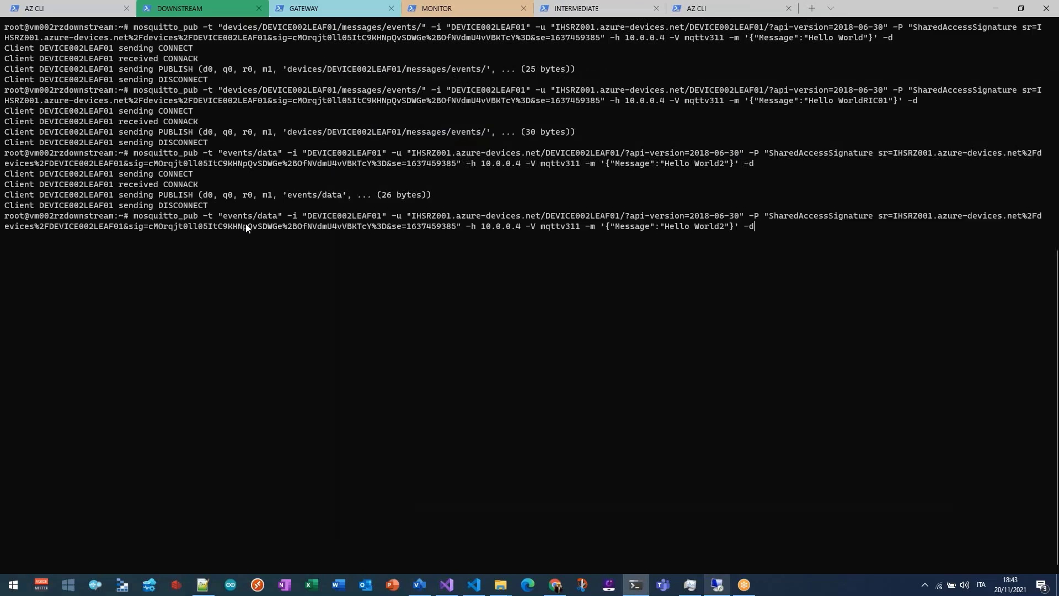
key("Return")
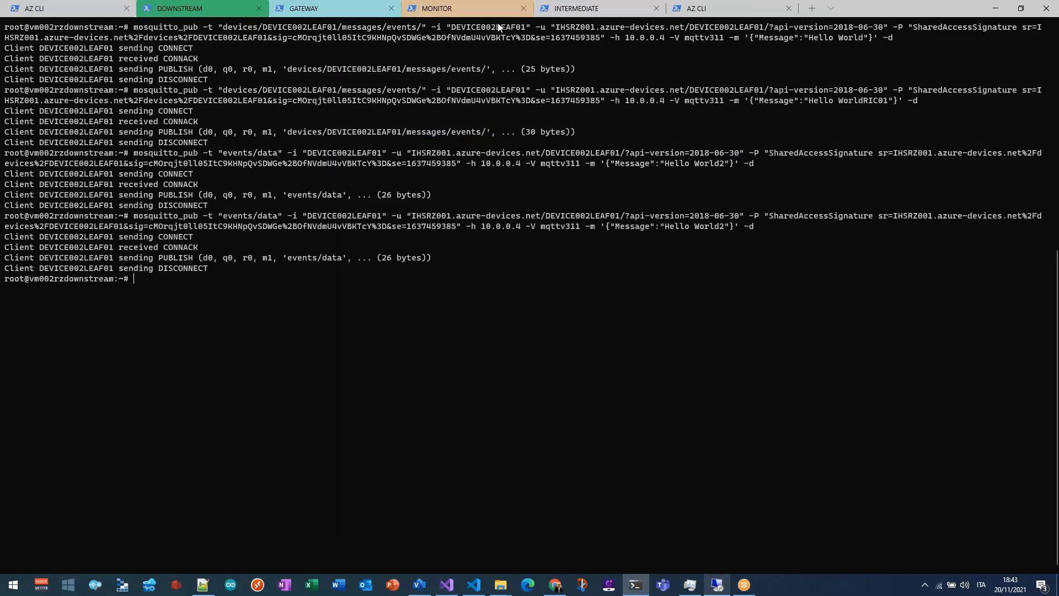
left_click(459, 10)
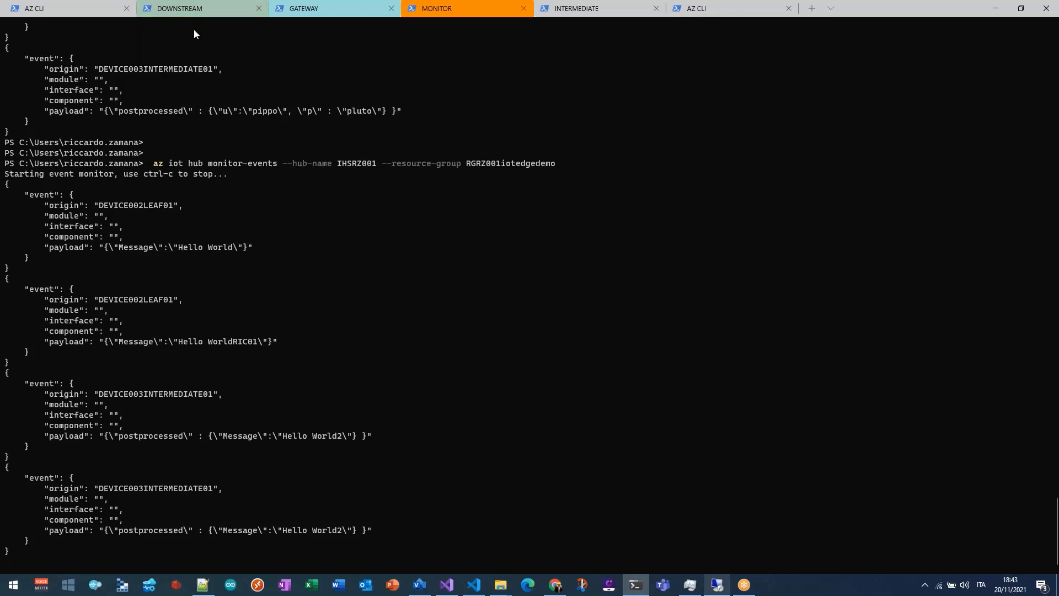
left_click(190, 9)
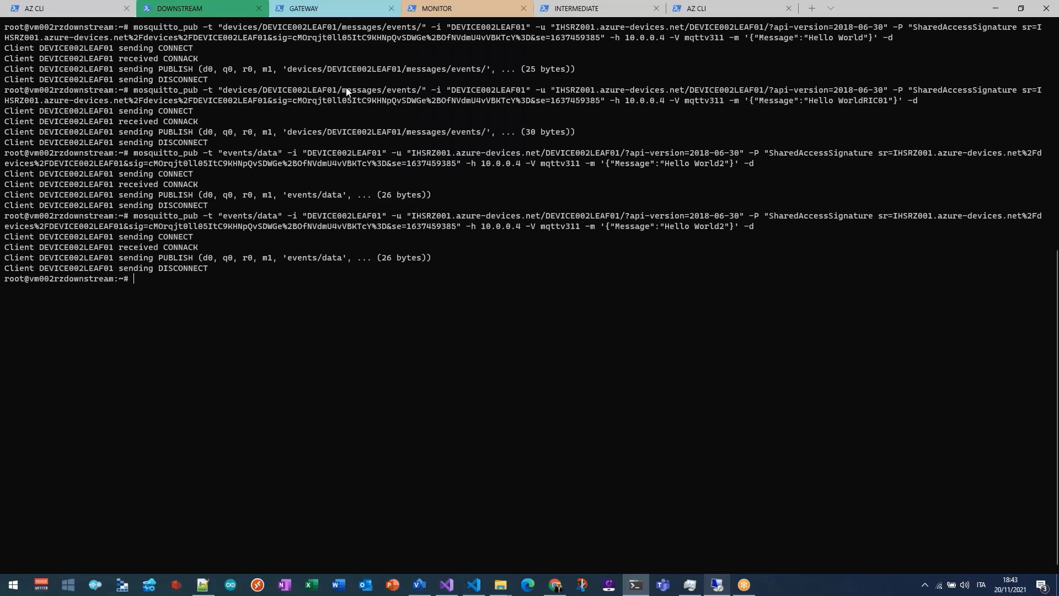
Show MQTT Explorer's remote desktop full screen, inspect the message under events/data, and return to the DOWNSTREAM terminal session.
left_click(716, 586)
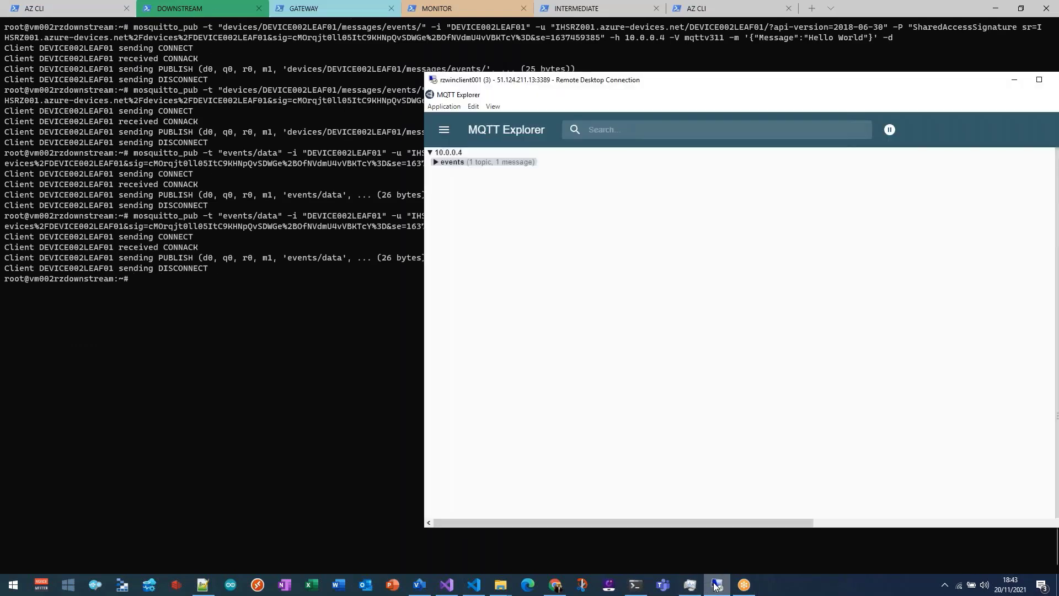
left_click(436, 163)
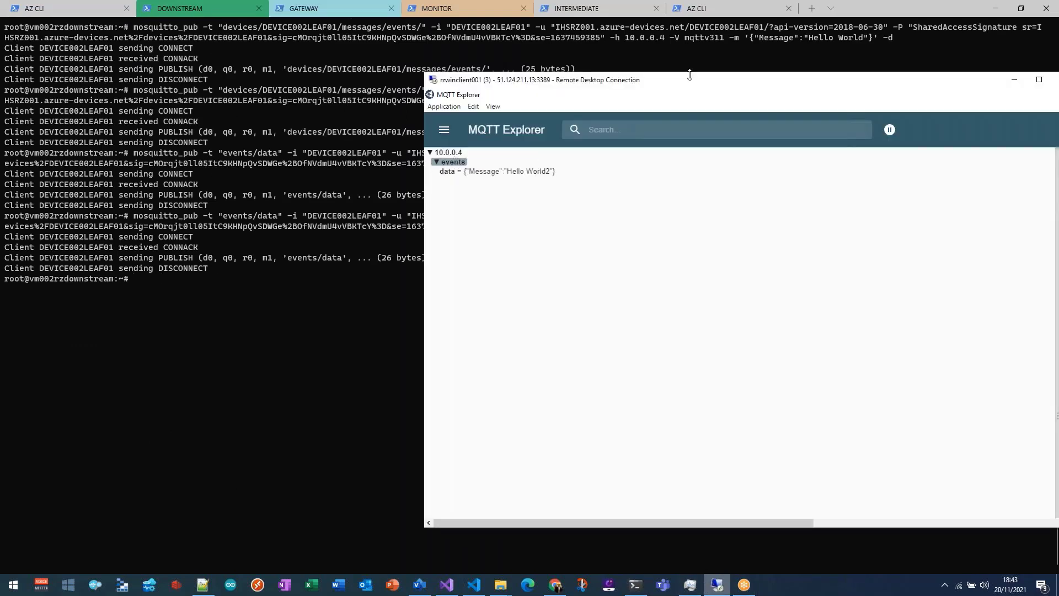
left_click_drag(702, 81, 568, 260)
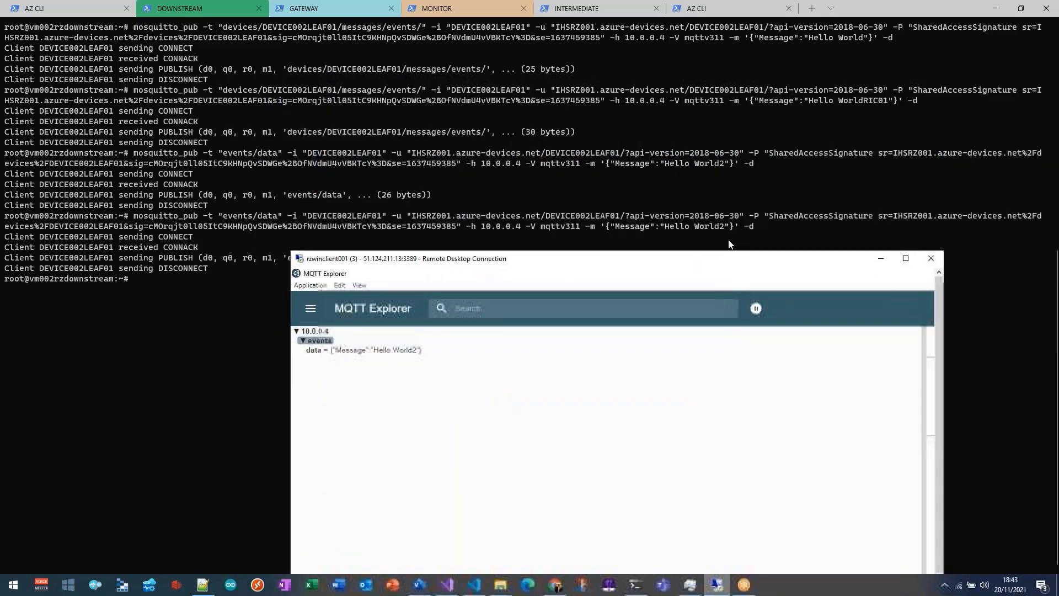
left_click_drag(723, 258, 651, 1)
left_click(44, 83)
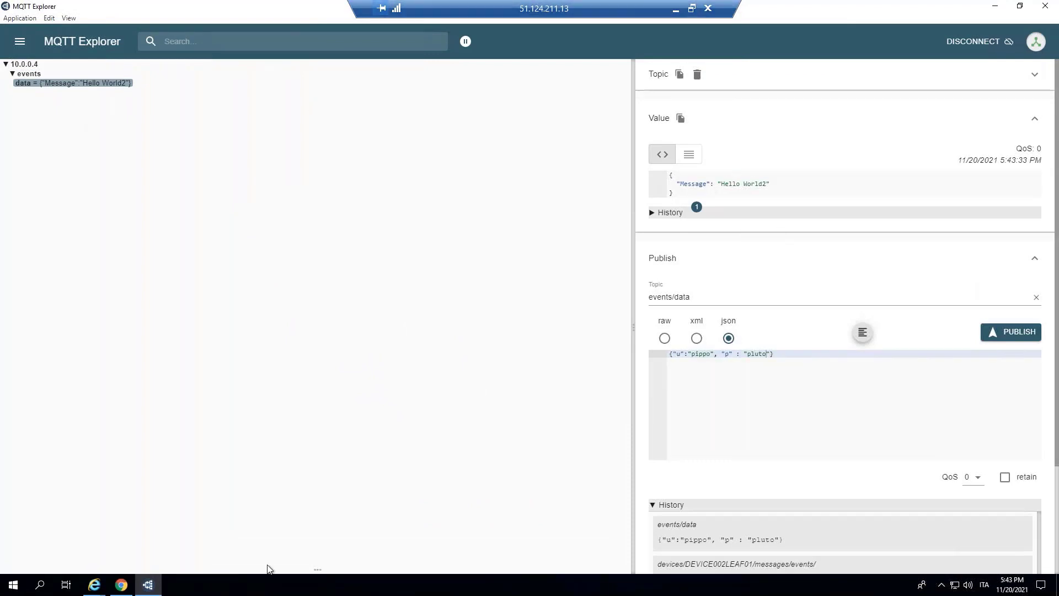
left_click(691, 8)
left_click_drag(556, 106, 688, 36)
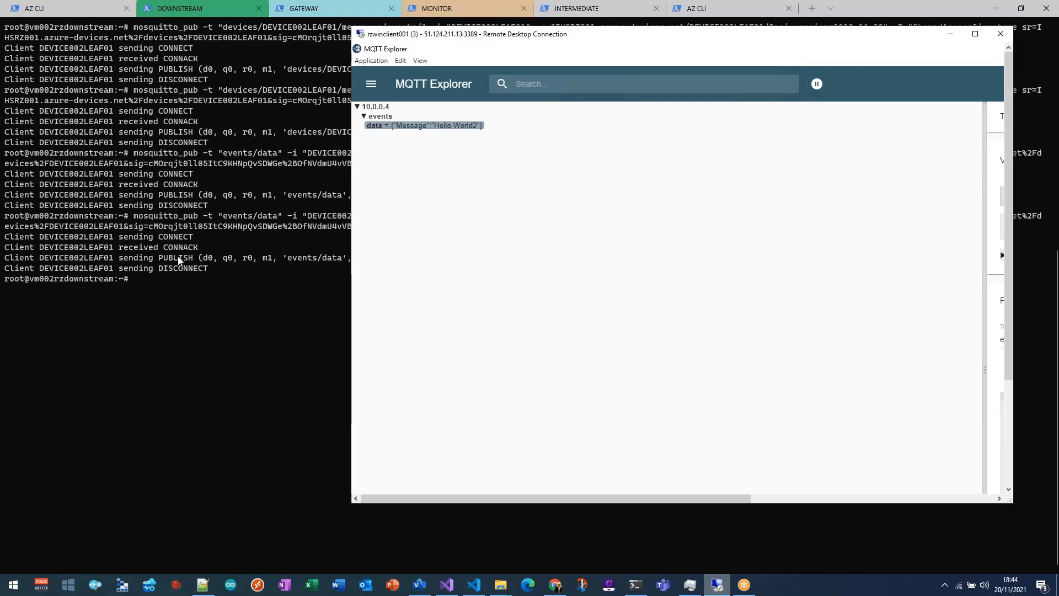
left_click(168, 288)
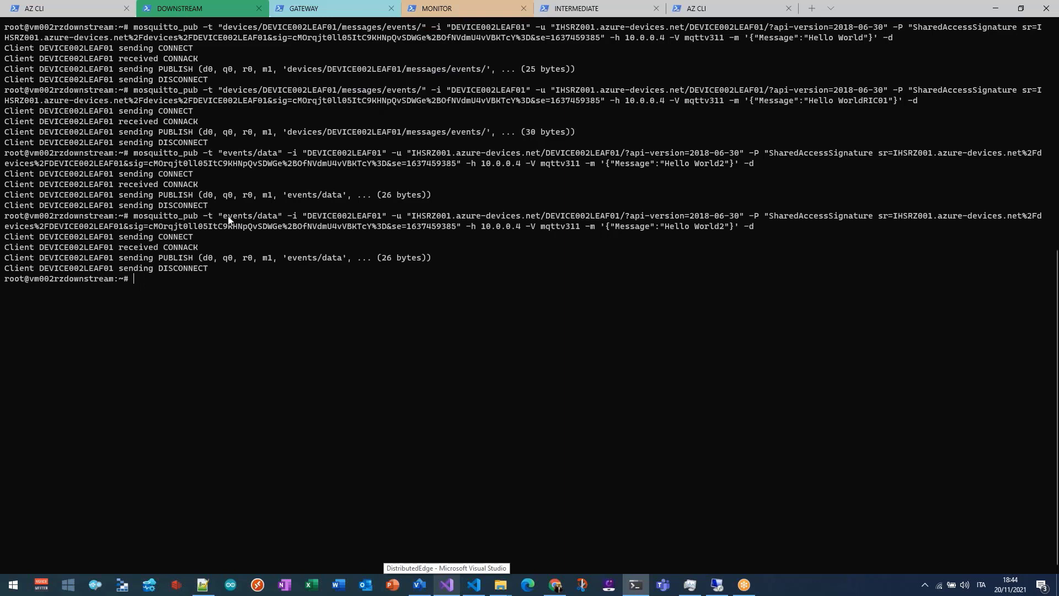
Switch to Visual Studio and examine the client, credential, IP and topic constants near the start of MqttClient's Program.cs.
left_click(448, 585)
left_click(309, 237)
scroll(308, 236, "up", 11)
scroll(309, 236, "up", 16)
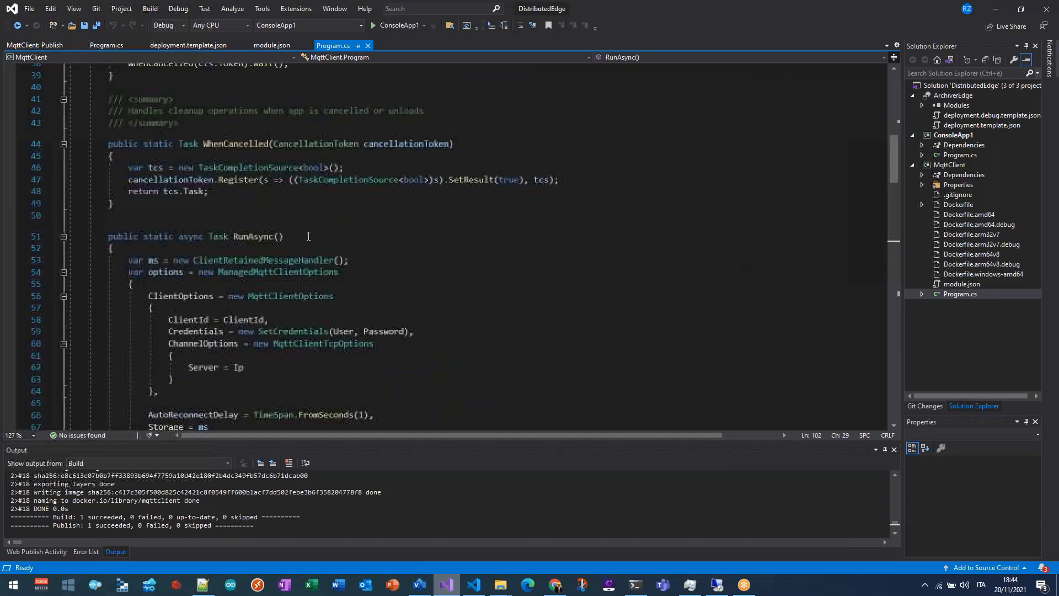
scroll(307, 233, "down", 1)
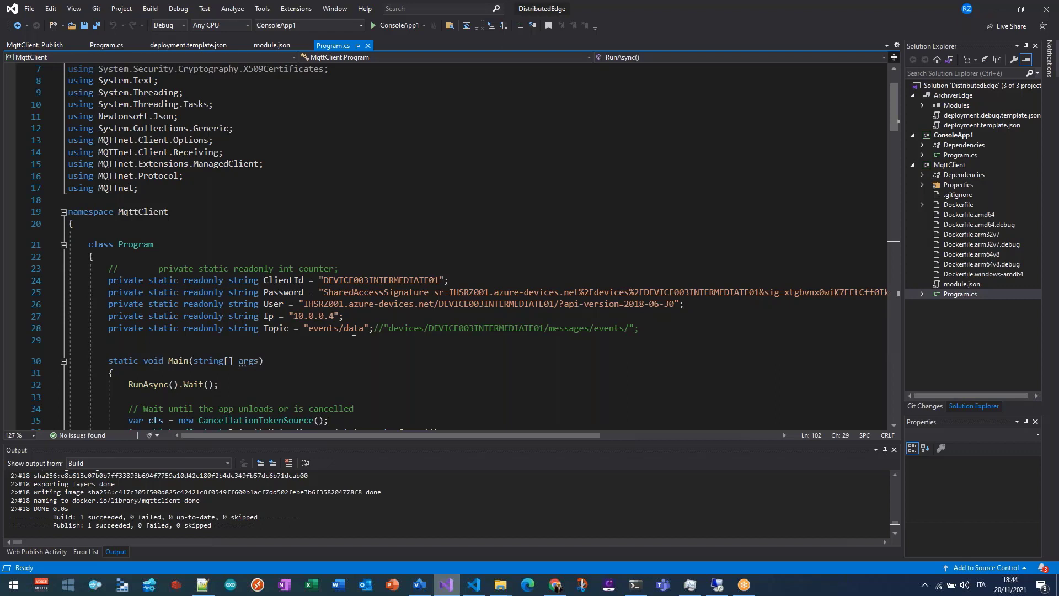
left_click(662, 328)
left_click(772, 224)
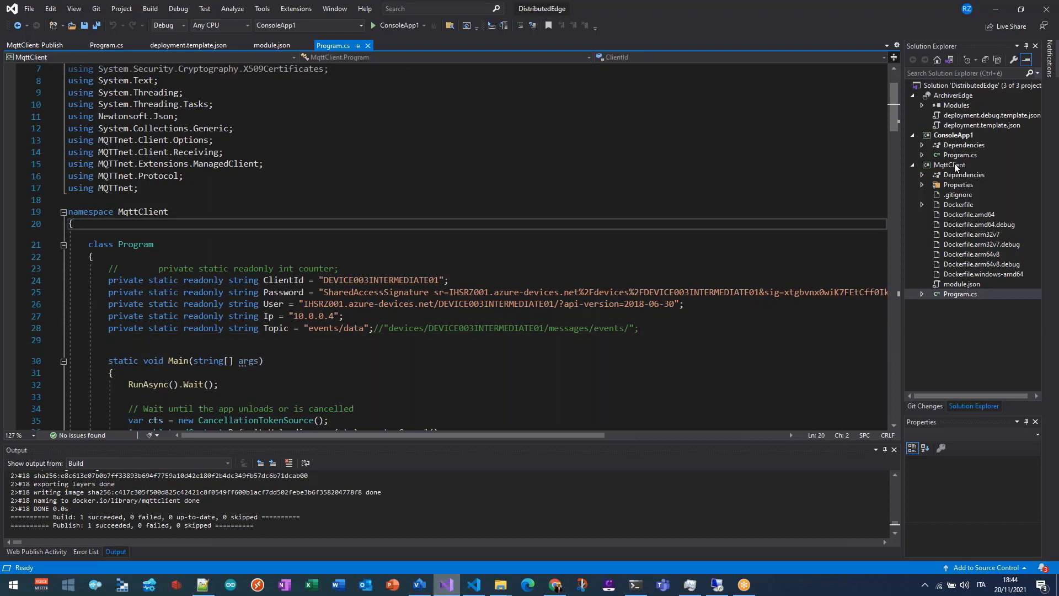
Open the MqttClient project file to view its package references and return to Program.cs.
left_click(955, 164)
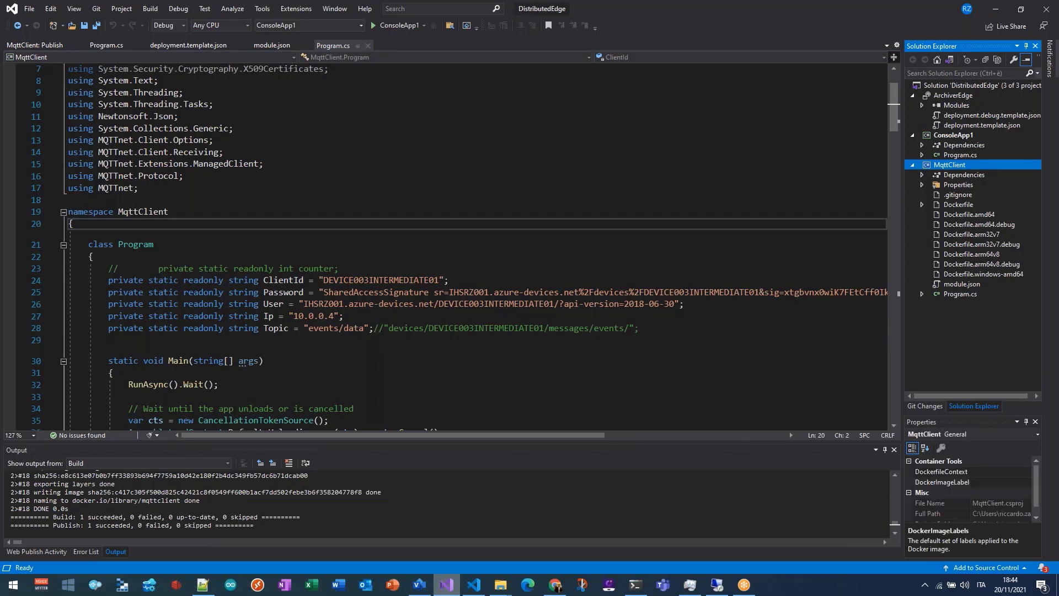
key("Return")
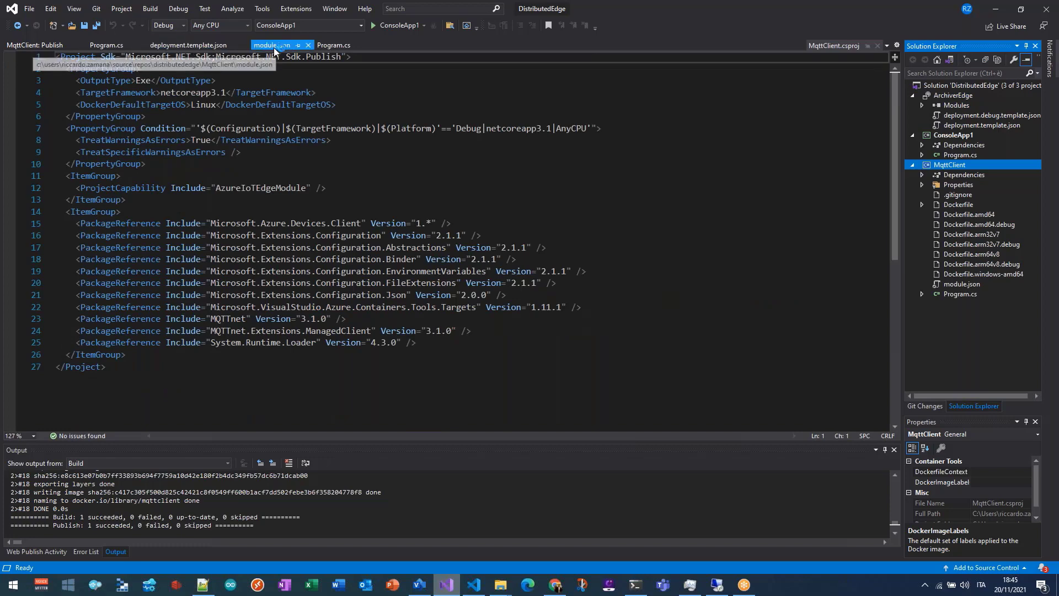
left_click(323, 46)
left_click(240, 175)
left_click(236, 189)
Point out the Topic value events/data and the ClientId declaration in the Program class.
scroll(239, 196, "down", 4)
scroll(239, 197, "up", 2)
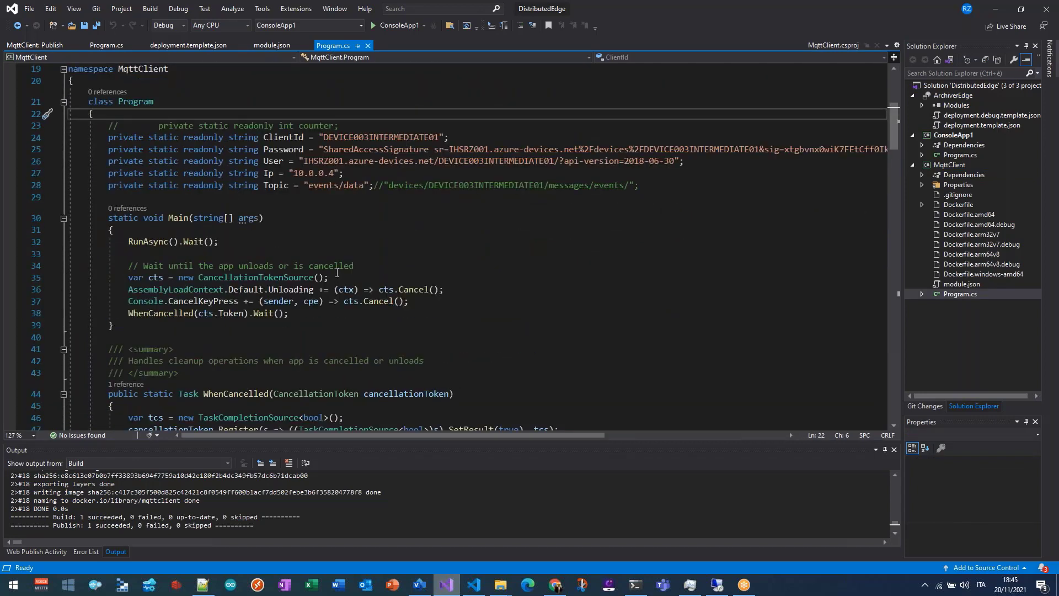
left_click_drag(309, 185, 367, 186)
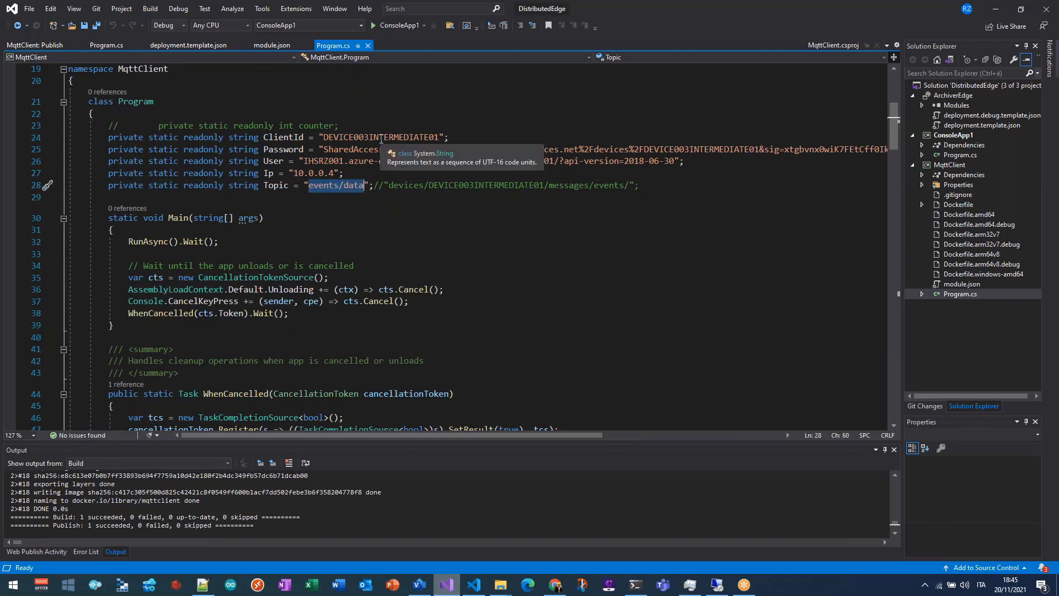
left_click(381, 138)
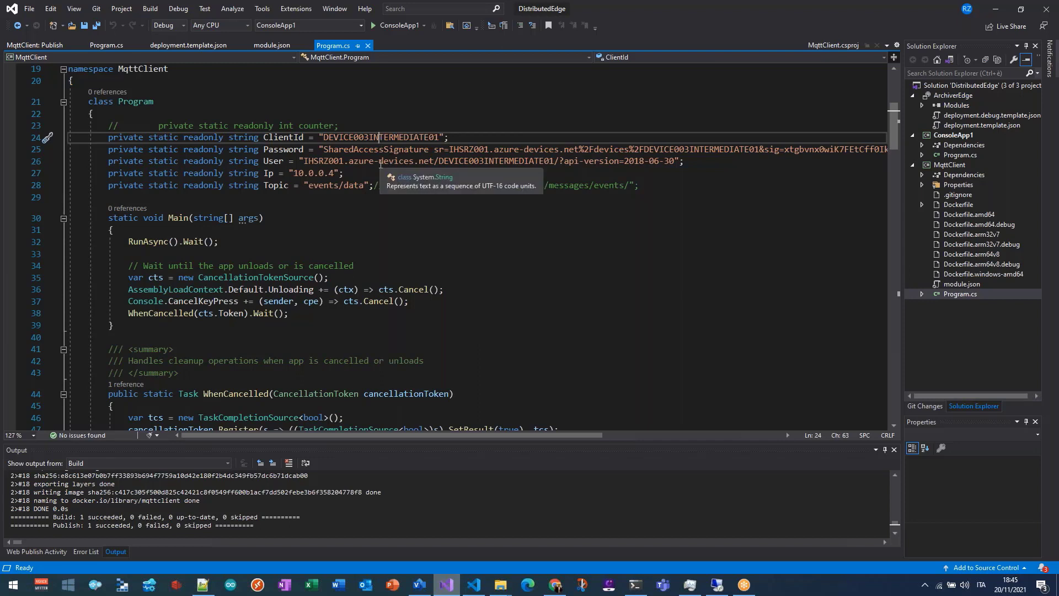
Disconnect MQTT Explorer on the remote desktop and highlight the WINTEST device name in the test_iotedge connection's username.
left_click(717, 585)
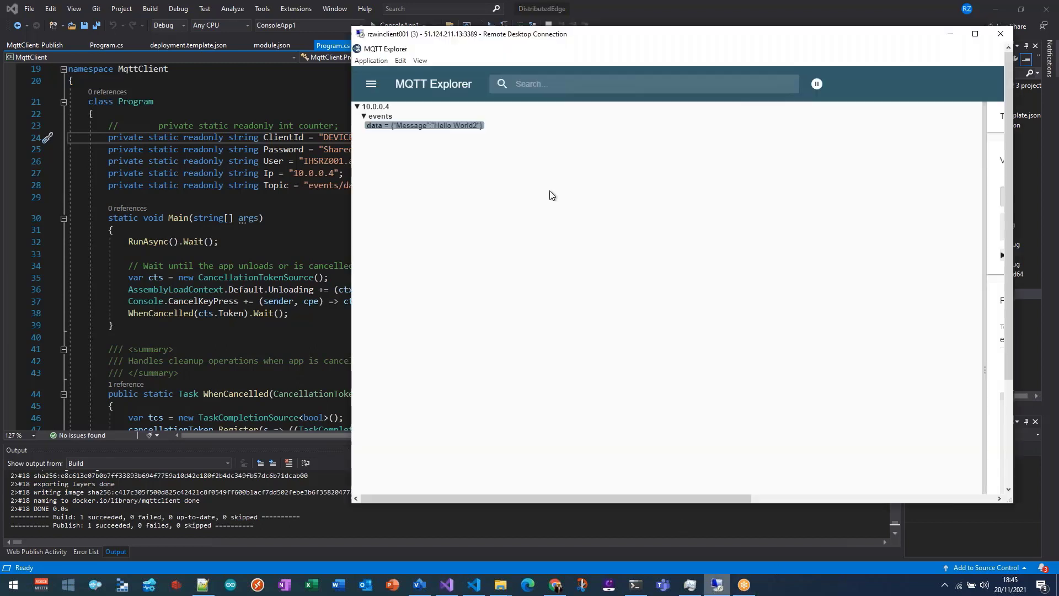
left_click_drag(608, 37, 342, 1)
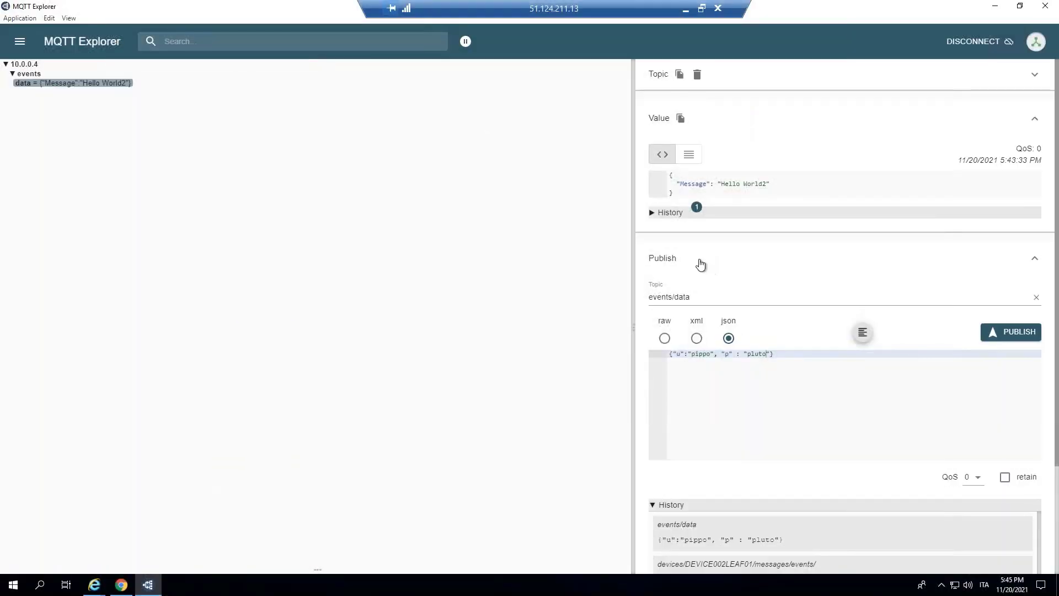
left_click(973, 41)
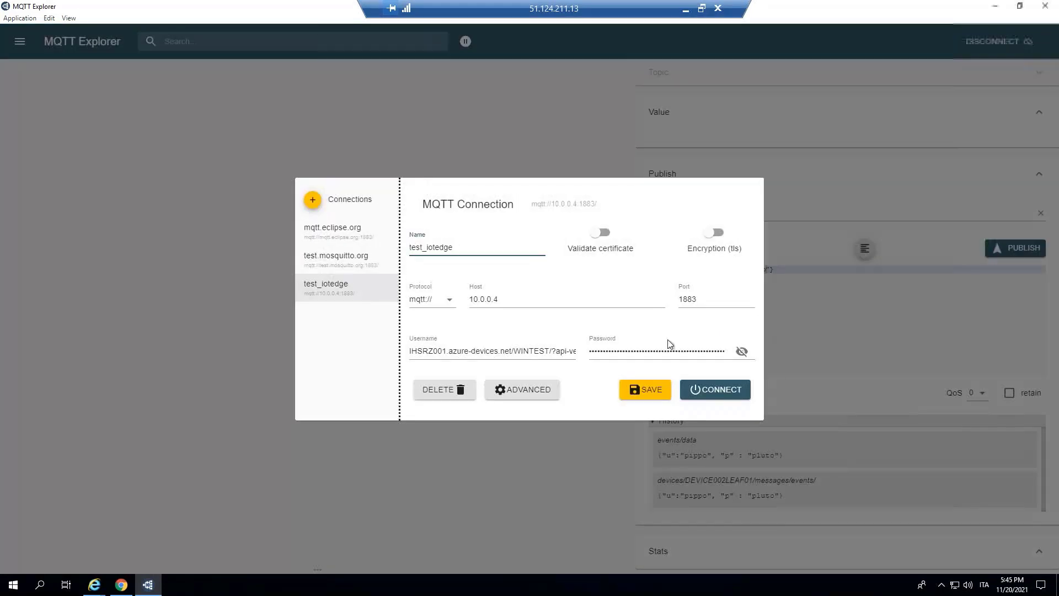
left_click(456, 351)
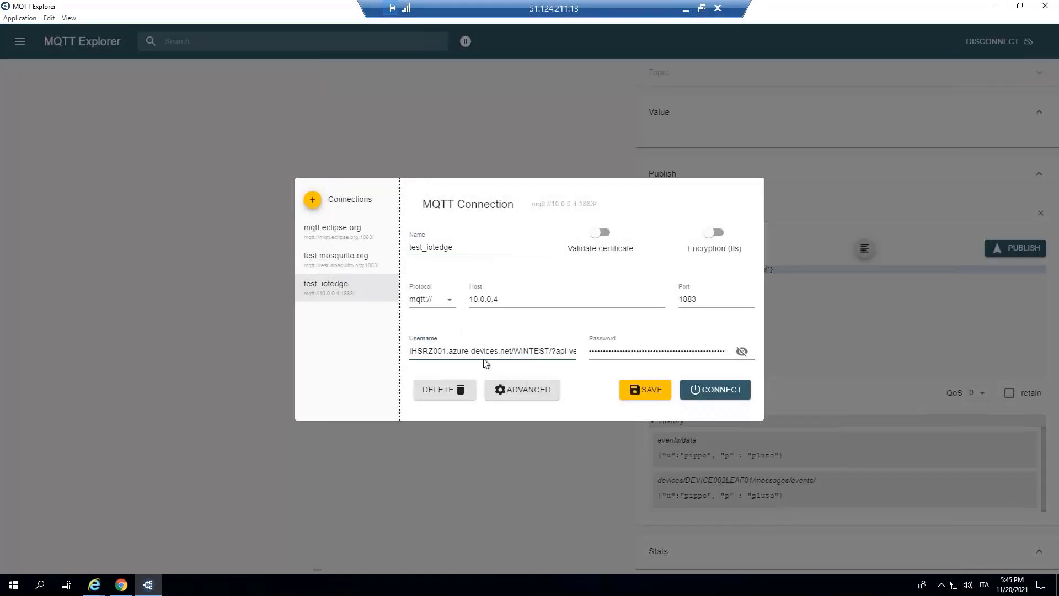
left_click_drag(514, 351, 553, 351)
left_click(701, 8)
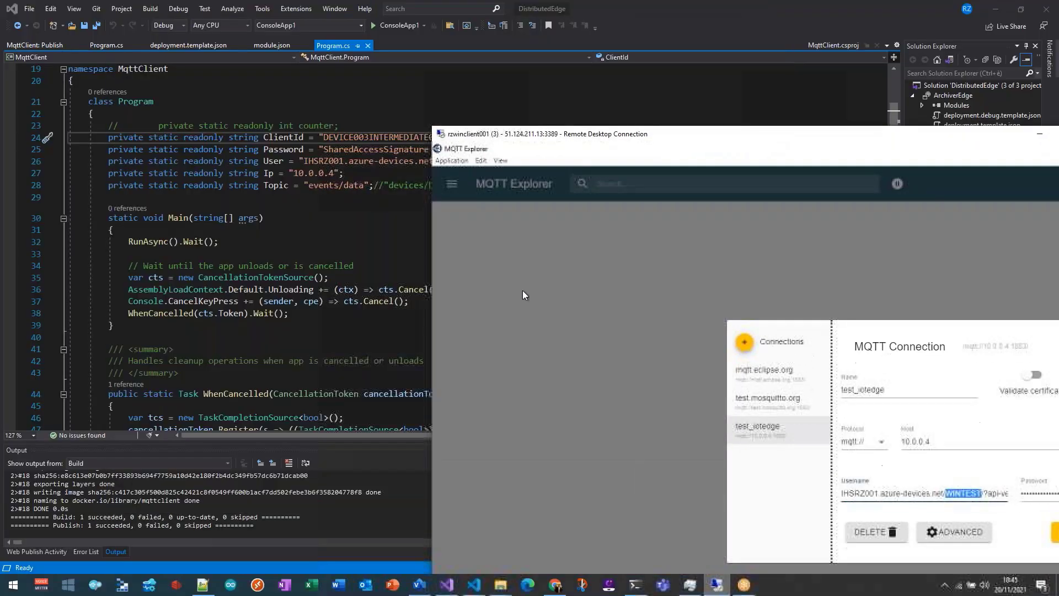
Switch to the Azure portal in Chrome and show the device list of the IHSRZ001 IoT Hub.
left_click(555, 585)
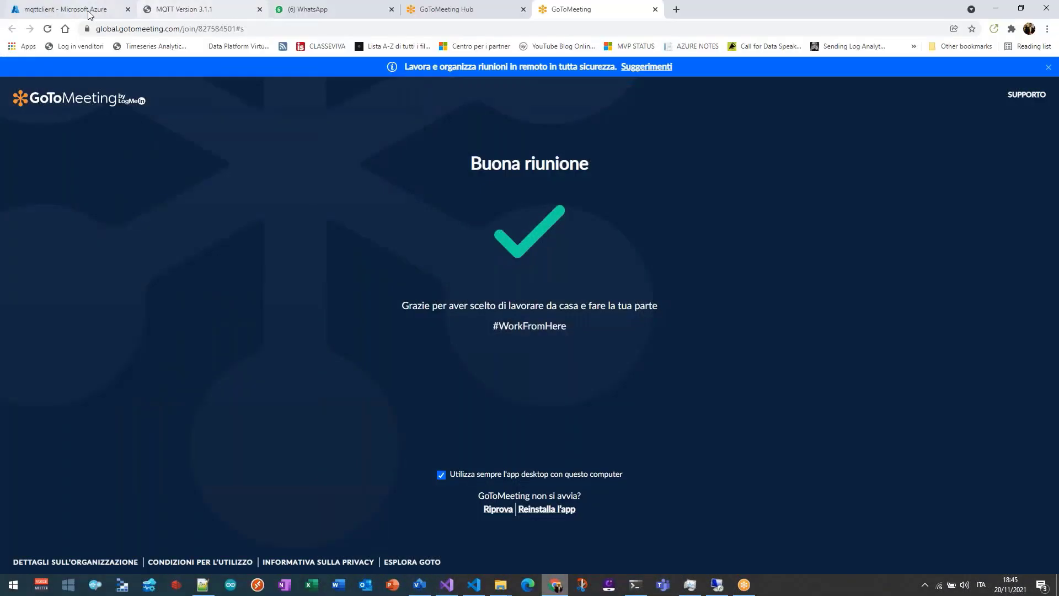
left_click(89, 10)
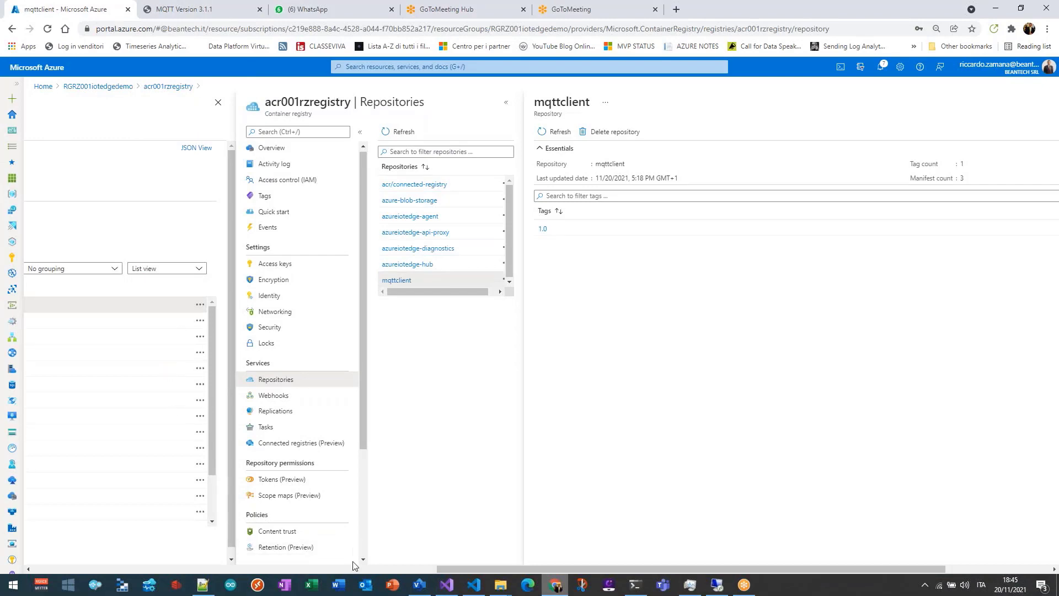
left_click_drag(476, 569, 138, 542)
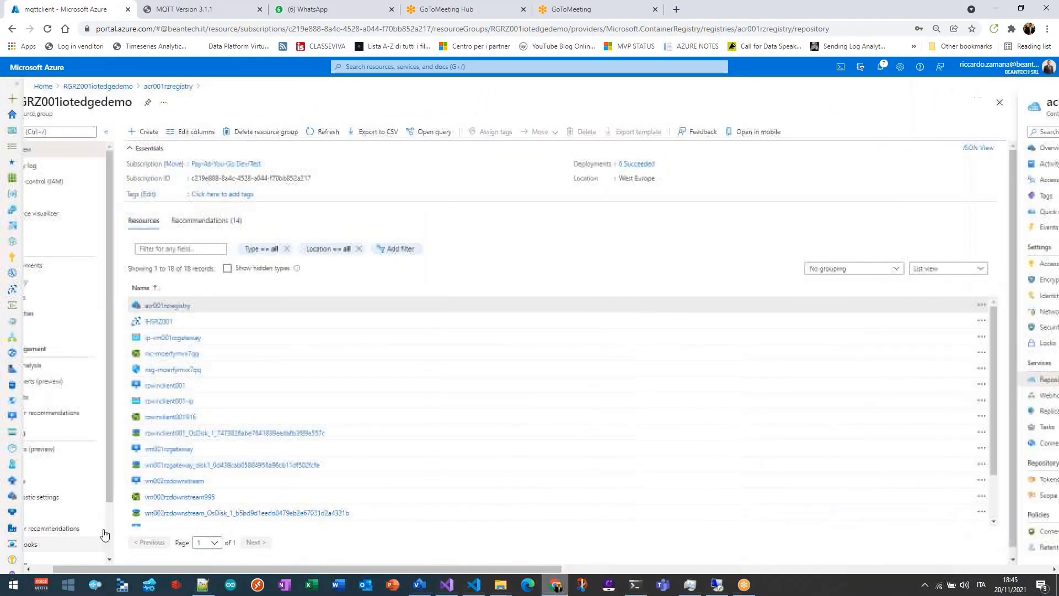
left_click(160, 314)
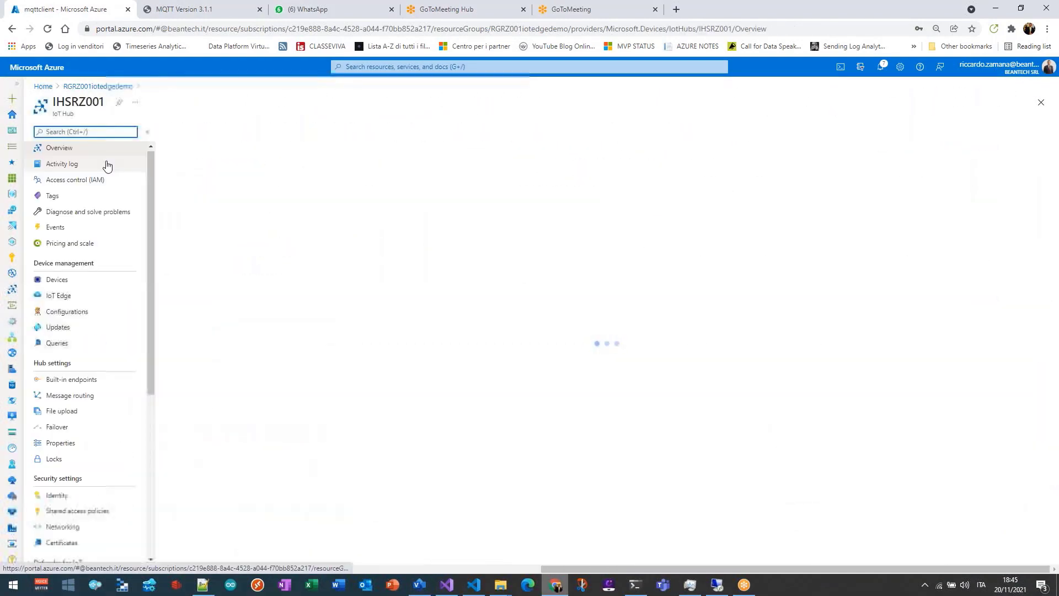
left_click(52, 286)
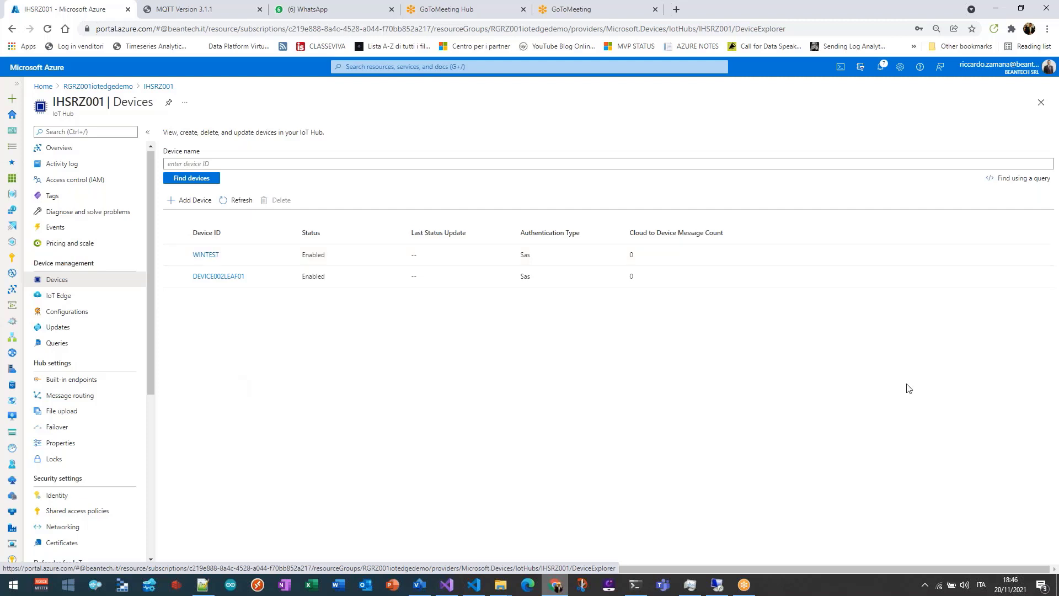
Return to the MQTT Explorer remote desktop in full screen and connect with the saved test_iotedge connection.
key("alt+Tab")
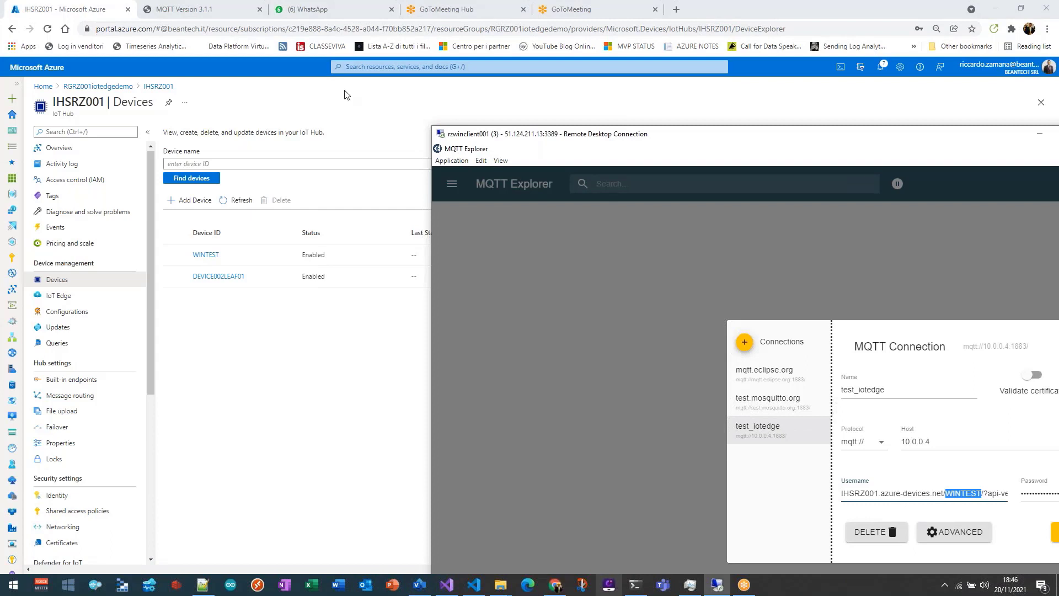
left_click_drag(607, 134, 126, 80)
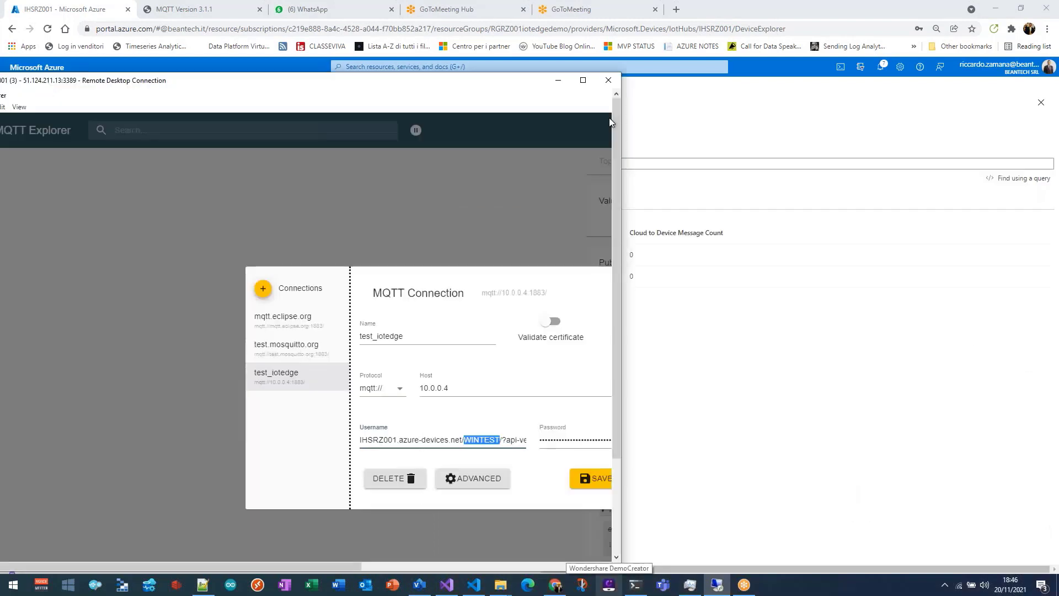
left_click(584, 81)
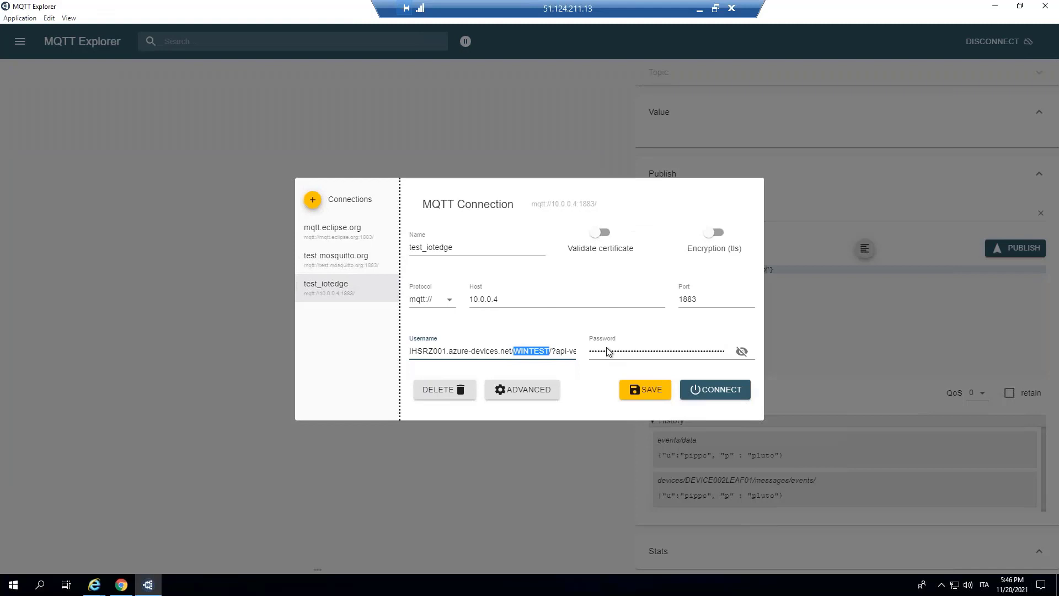
left_click(715, 390)
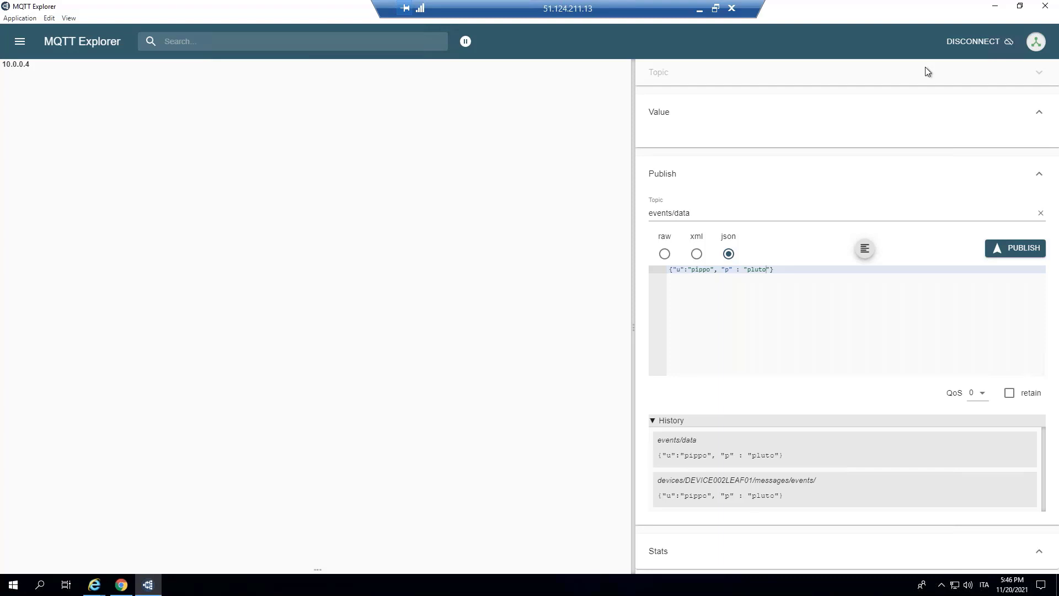
Disconnect MQTT Explorer, review the advanced topic subscription and client ID settings of test_iotedge, and reconnect before leaving the remote desktop.
left_click(973, 41)
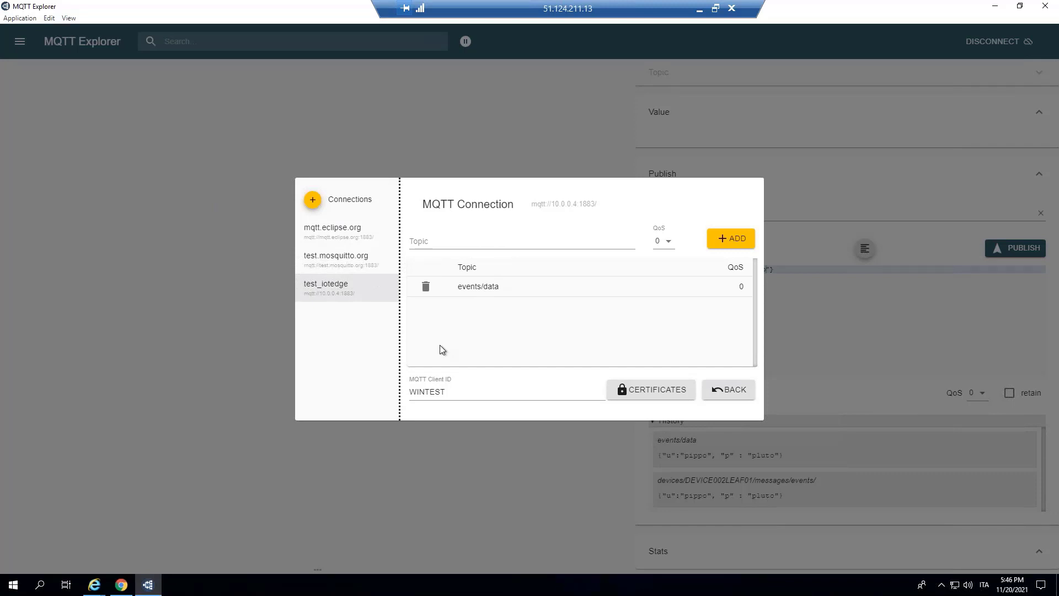
left_click(728, 400)
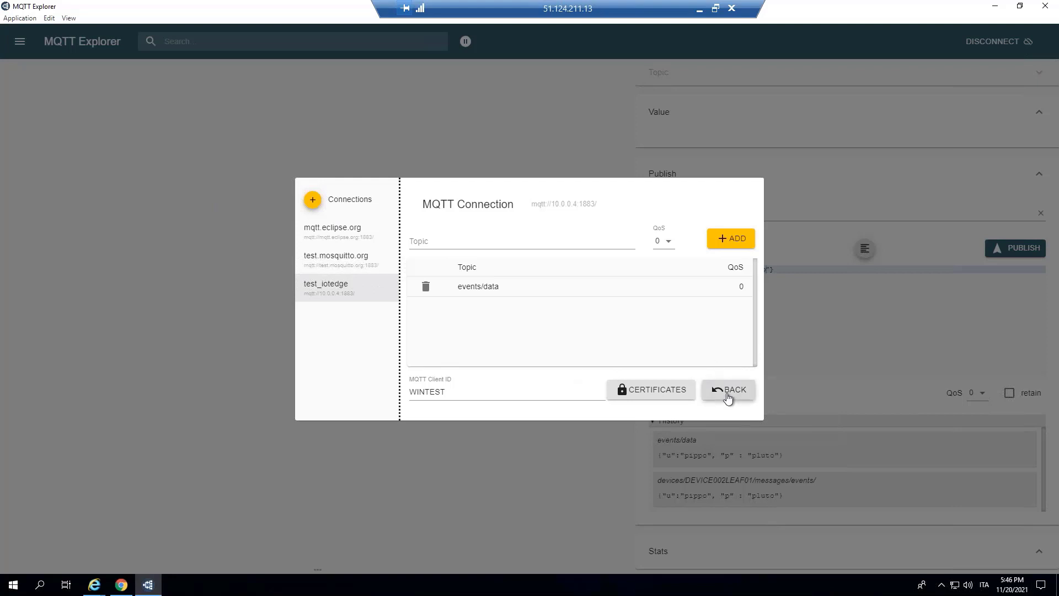
left_click(724, 389)
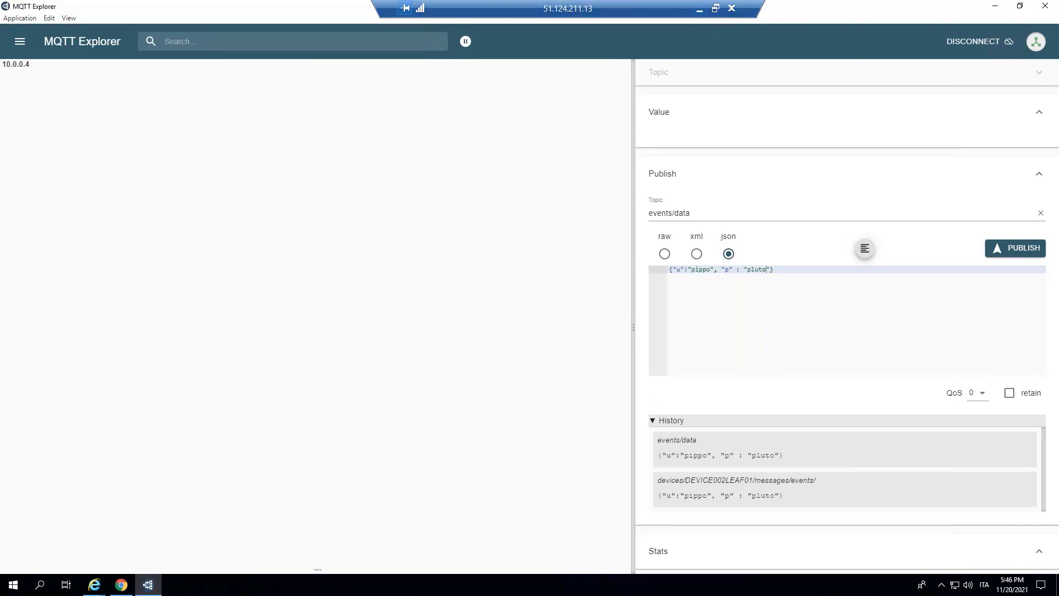
left_click(700, 8)
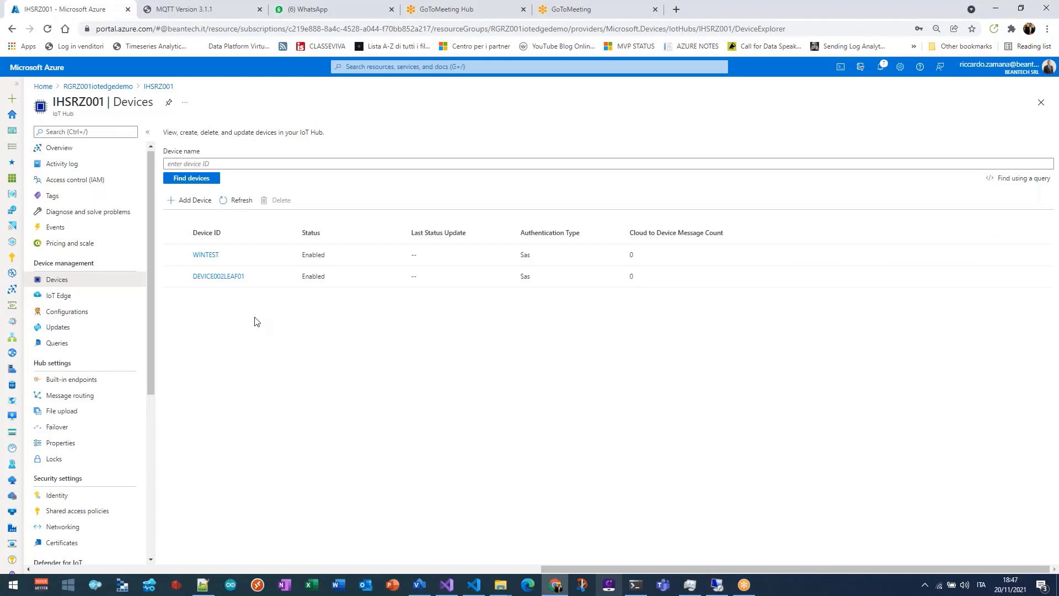
Switch to the Visio architecture diagram and trace the message path from DOWNSTREAM VM over the MQTT CLIENT connector to GATEWAY VM and INTERMEDIATE VM.
mouse_move(467, 586)
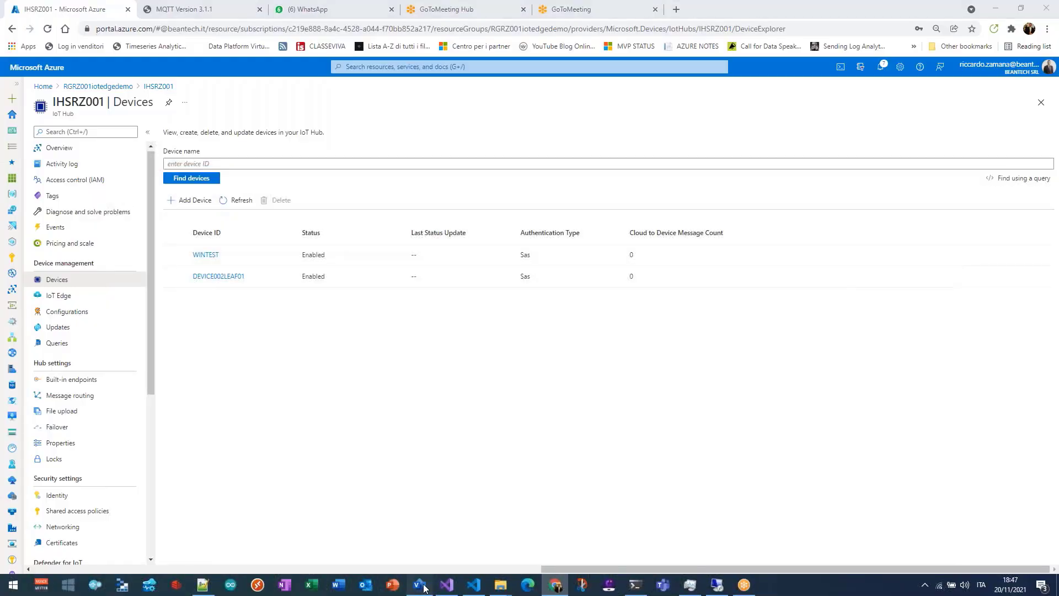
left_click(419, 585)
left_click(270, 316)
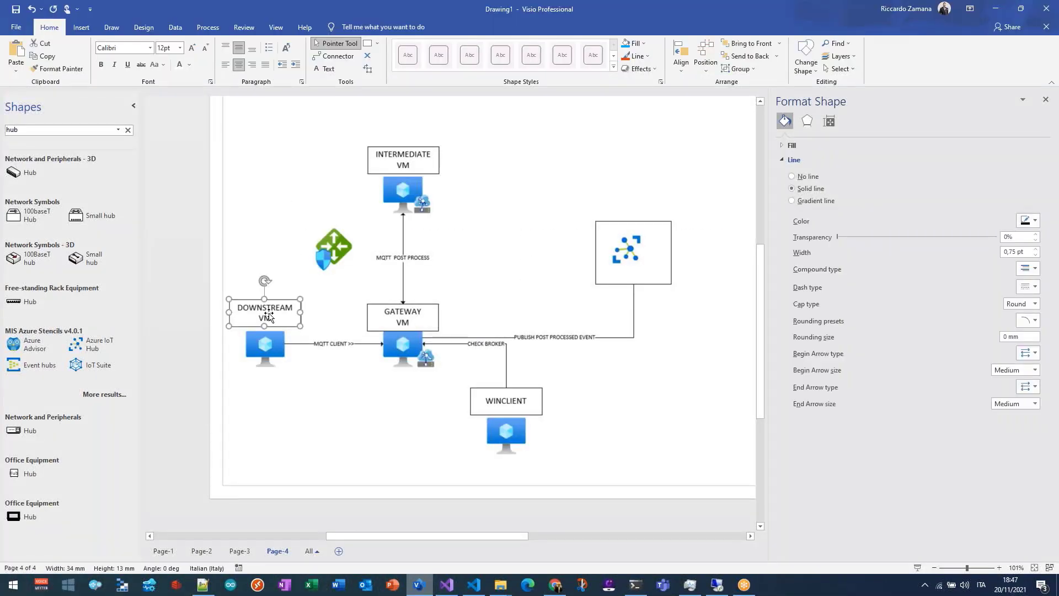
left_click(331, 343)
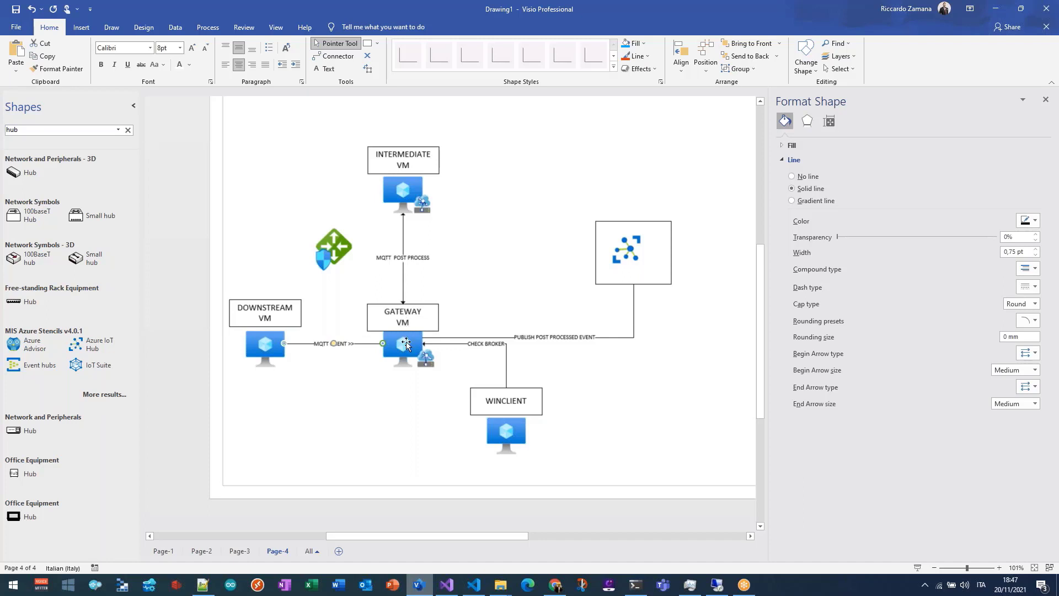
left_click(406, 317)
left_click(400, 157)
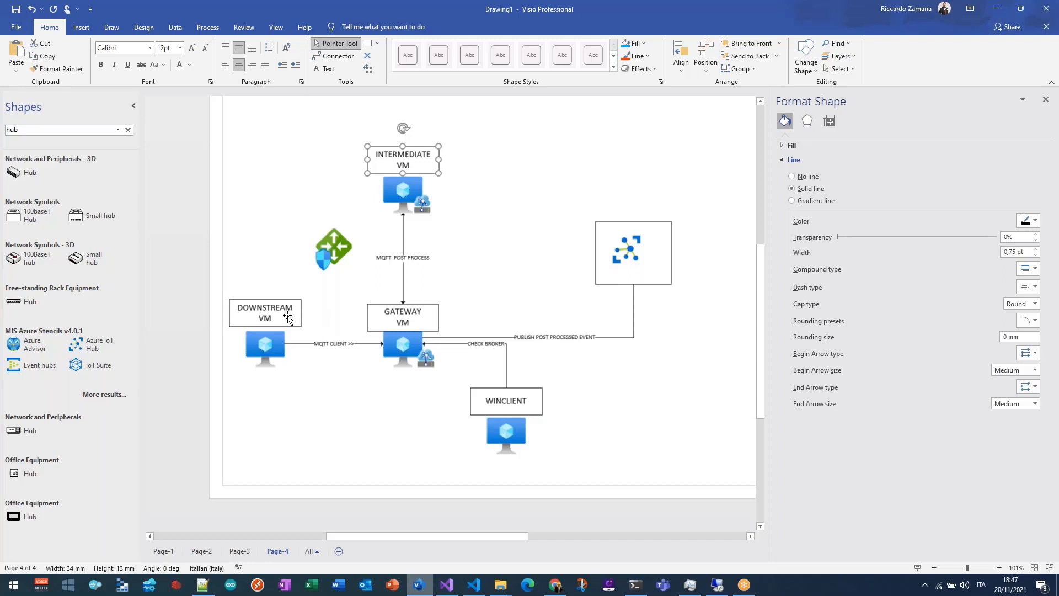
Highlight the MQTT CLIENT connector, the gateway's VM icon and the WINCLIENT label with its icon, and clear the selection.
left_click(314, 345)
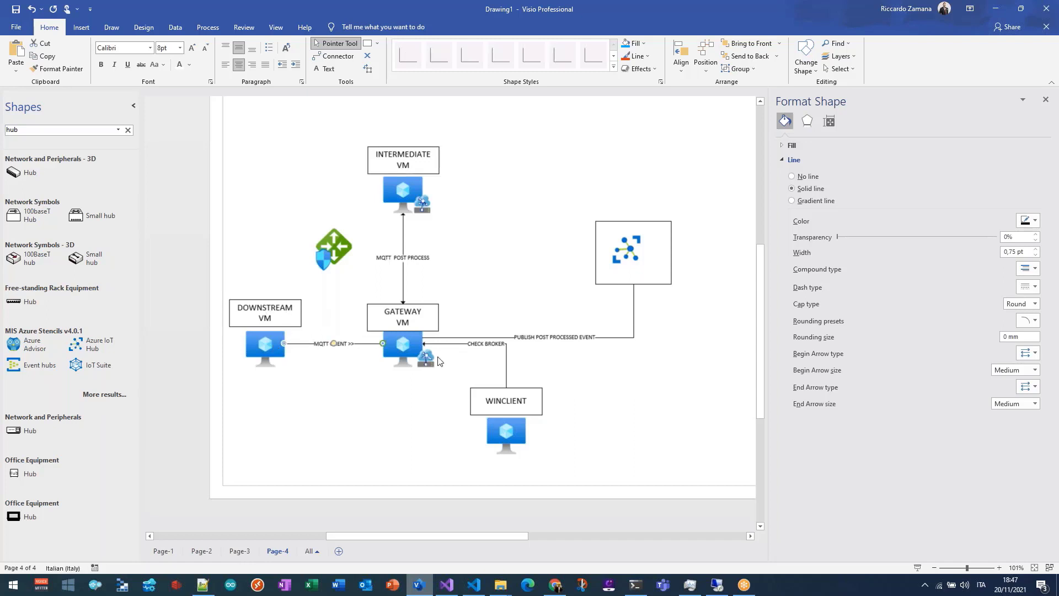
left_click(404, 348)
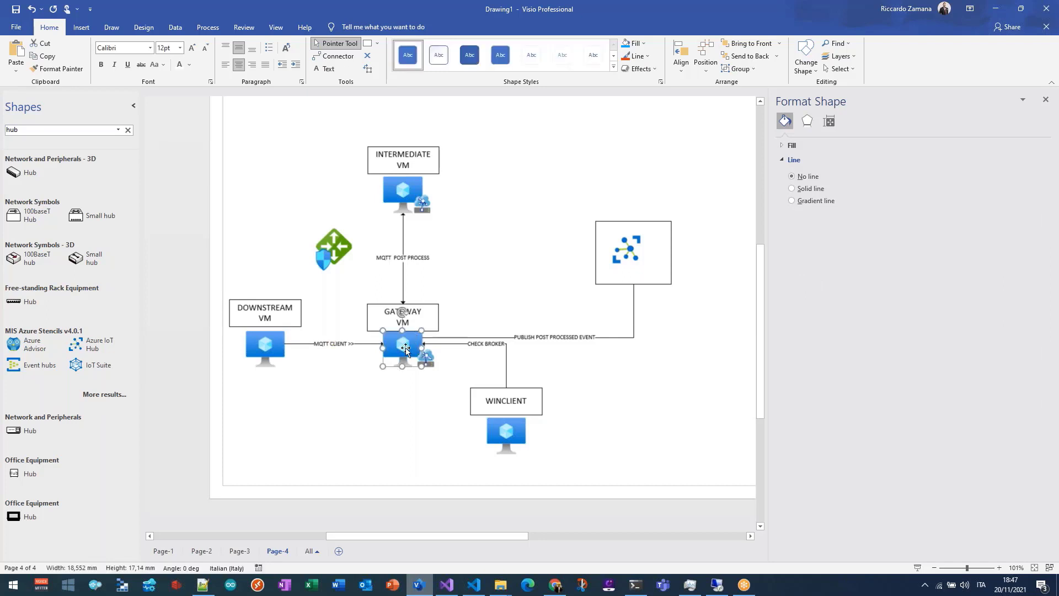
left_click(518, 434)
left_click(616, 479)
left_click_drag(616, 479, 432, 384)
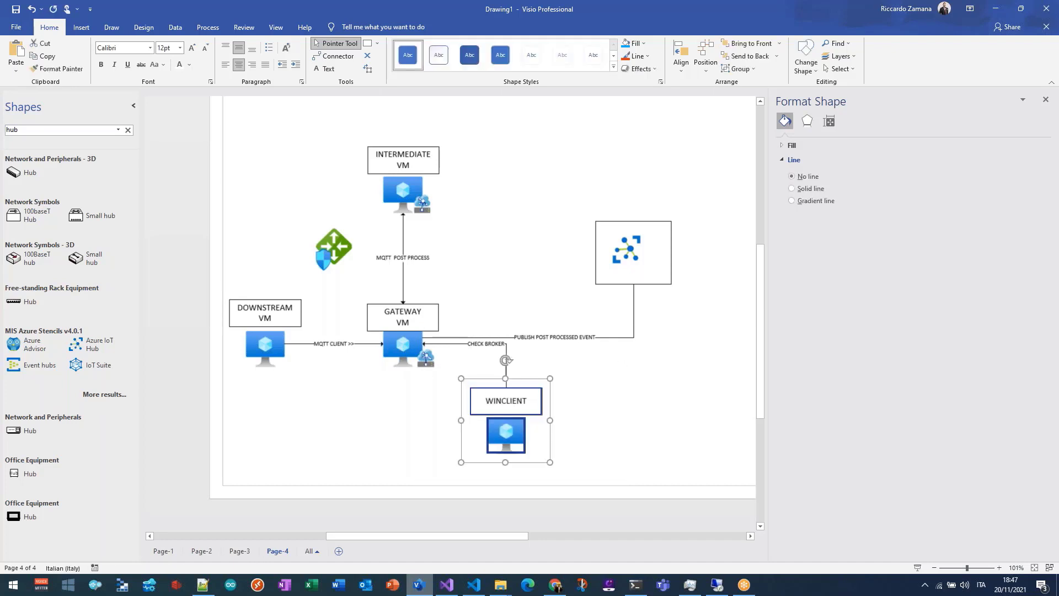
left_click(409, 411)
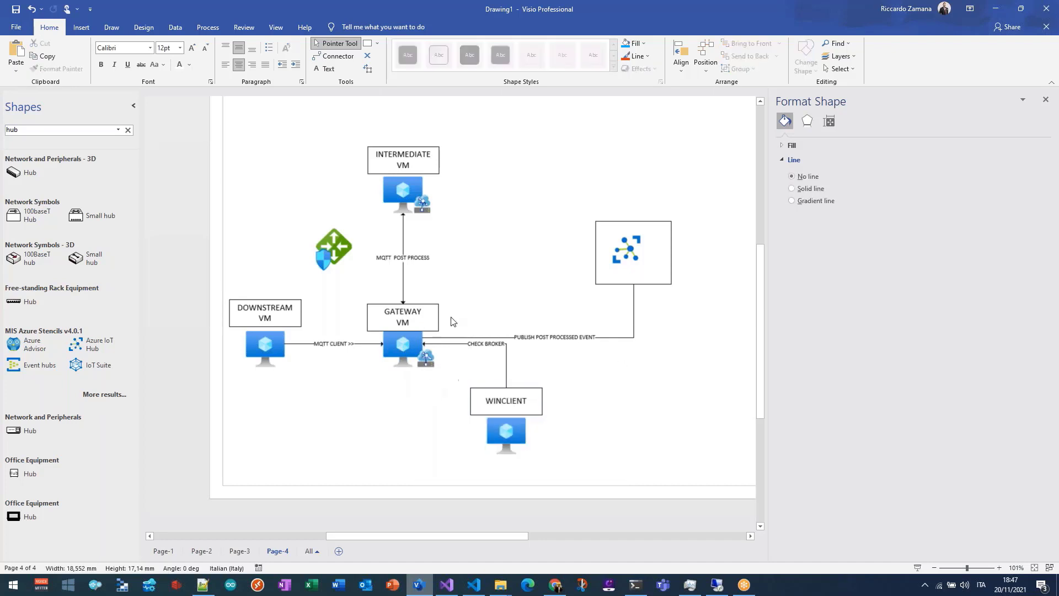
Highlight the INTERMEDIATE VM label with its icons in the diagram, and switch to the DOWNSTREAM session in Windows Terminal.
left_click_drag(347, 123, 478, 239)
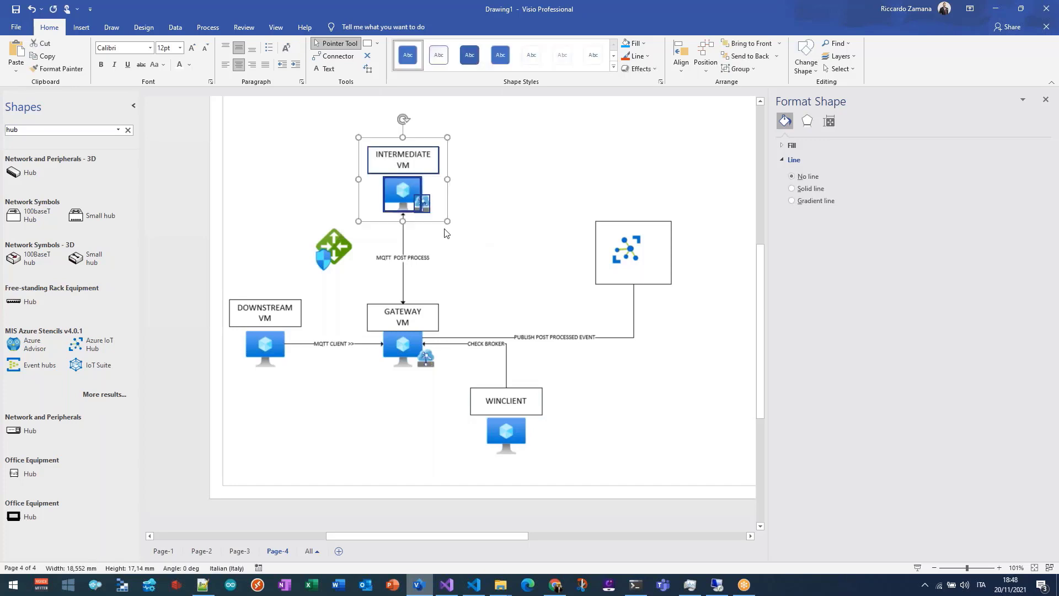
left_click(408, 233)
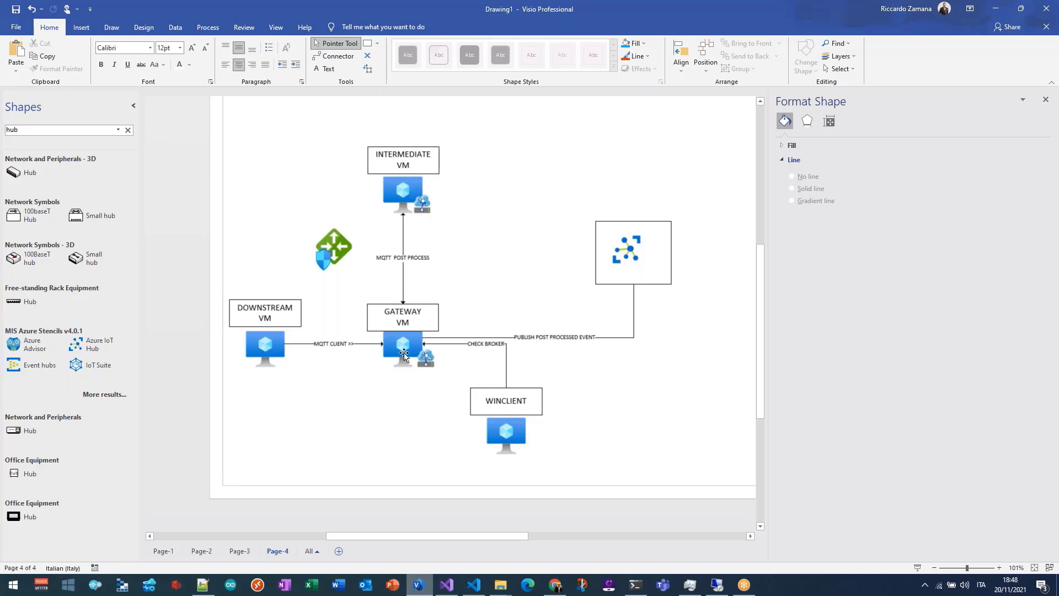
left_click_drag(344, 121, 491, 227)
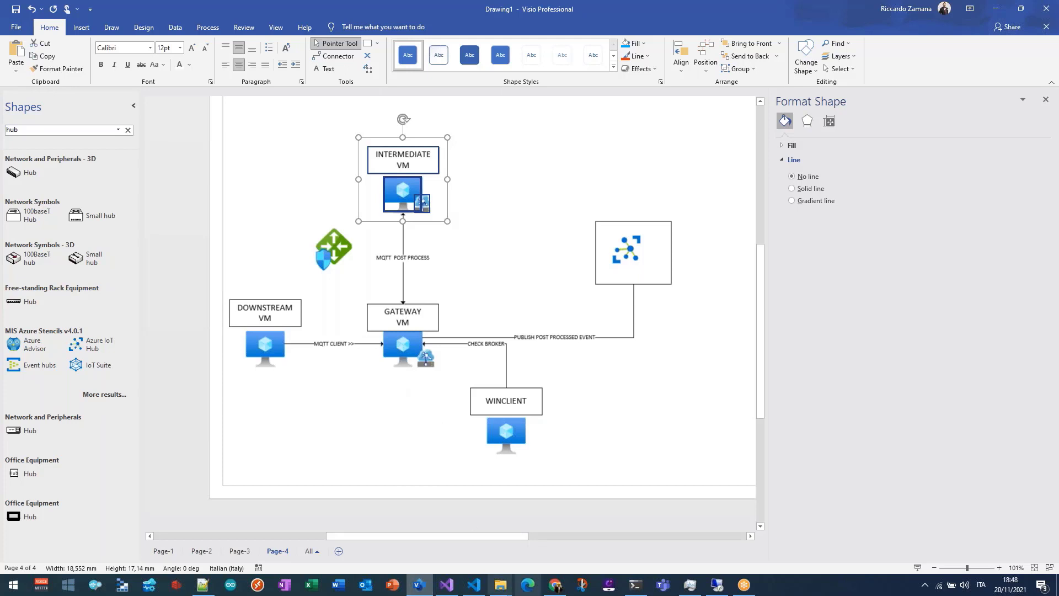
left_click(640, 586)
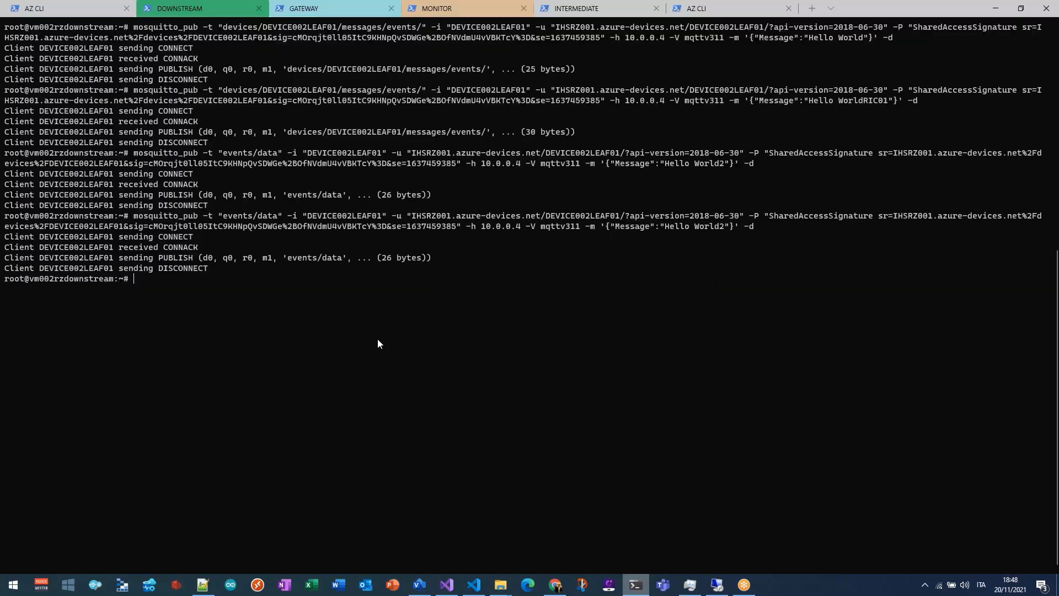